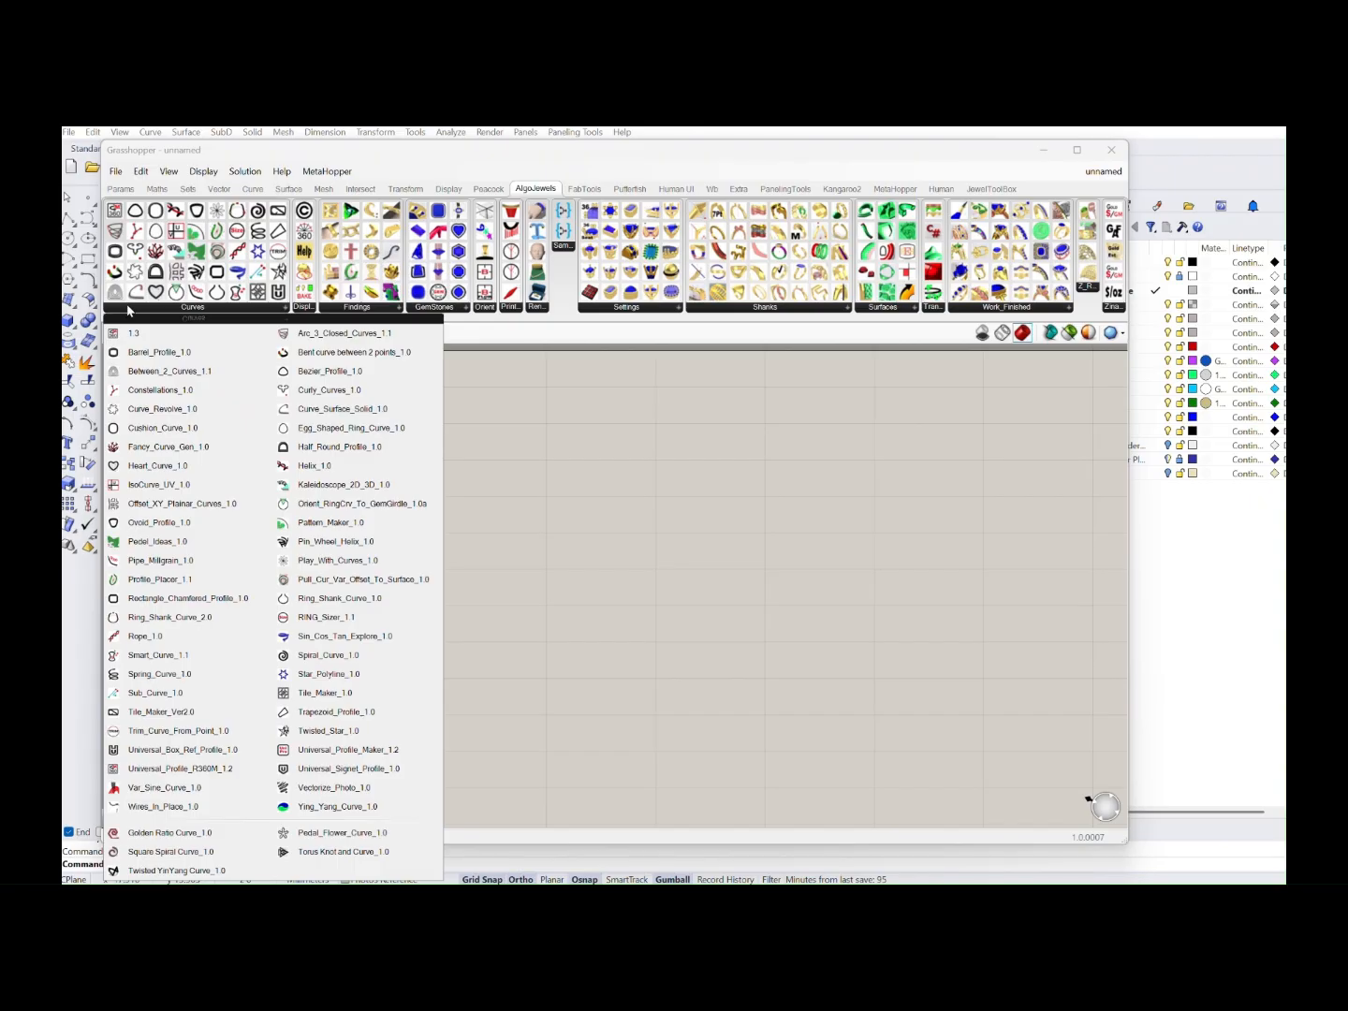
Examine the components in the AlgoJewels groups, from Display, Findings and GemStones through Shanks, Surfaces and Work_Finished
left_click(309, 312)
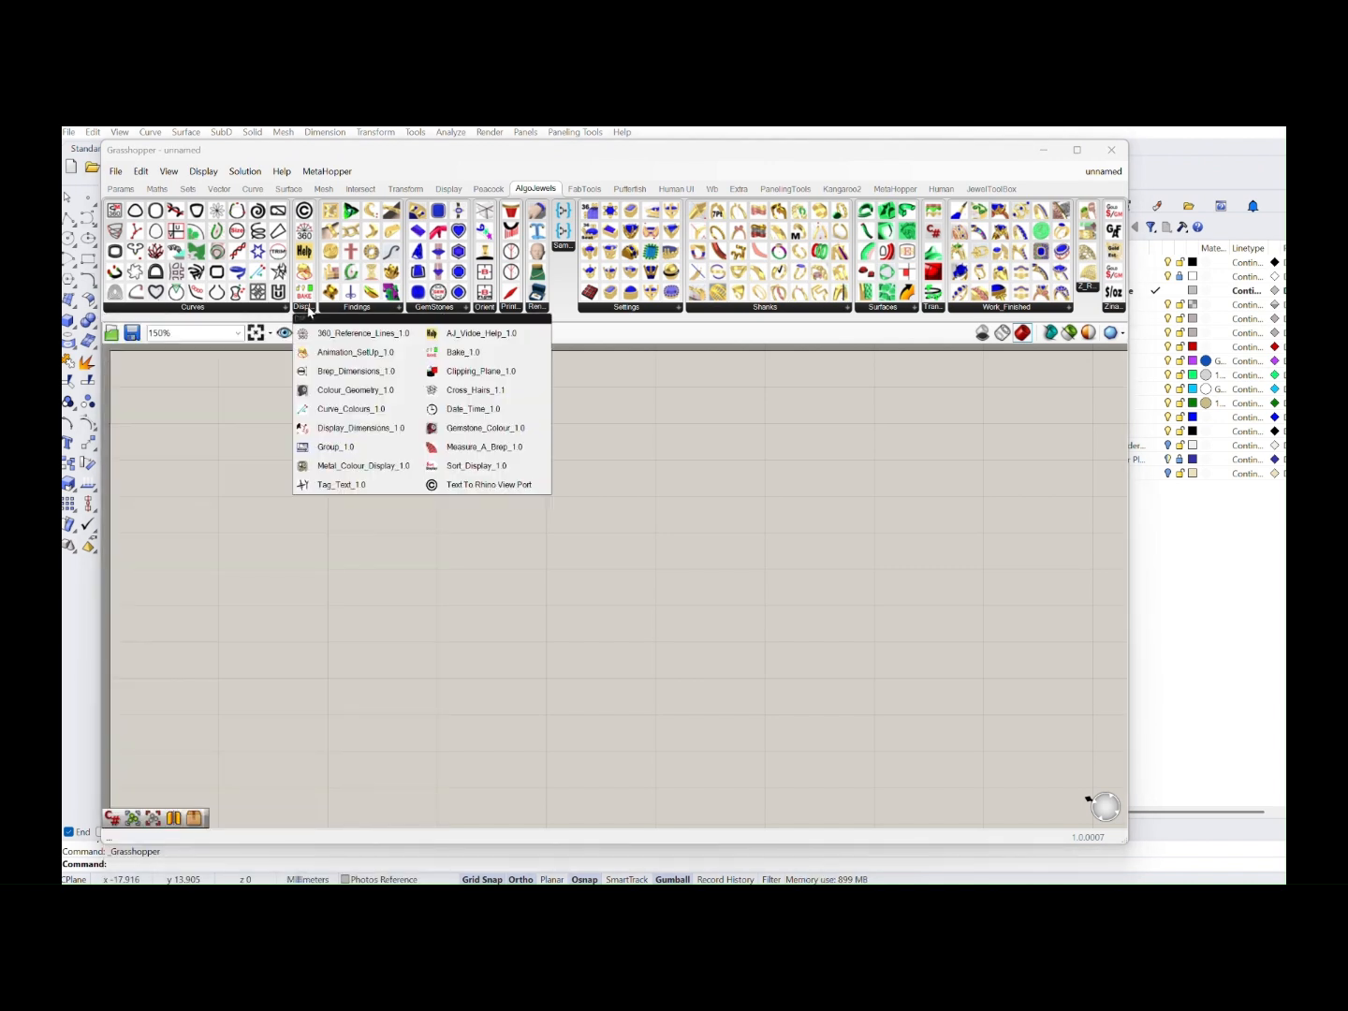
left_click(346, 309)
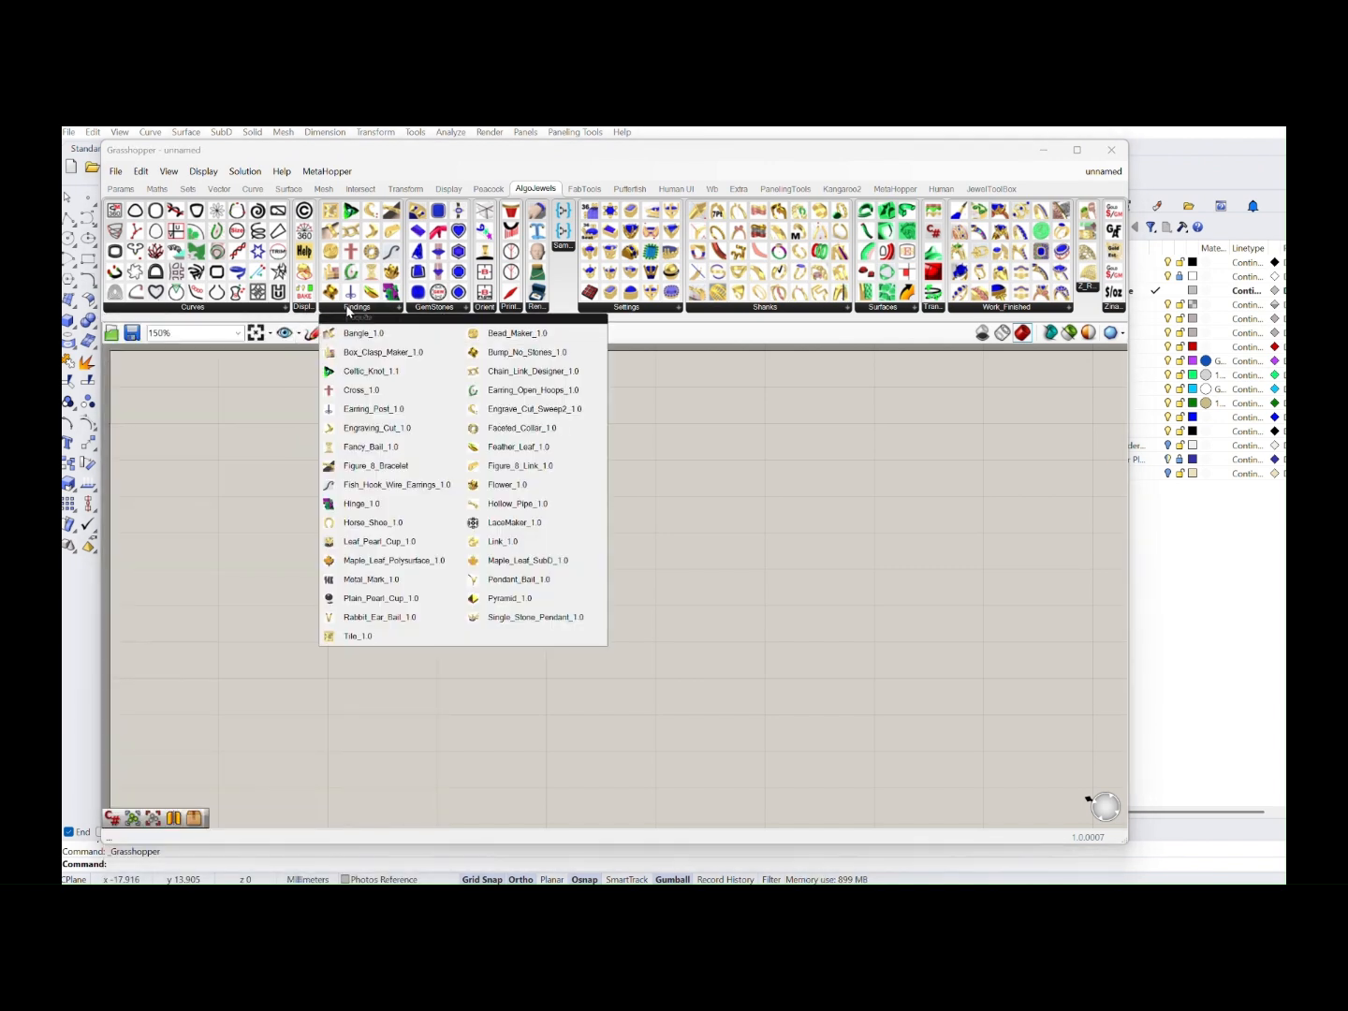
left_click(433, 308)
left_click(490, 308)
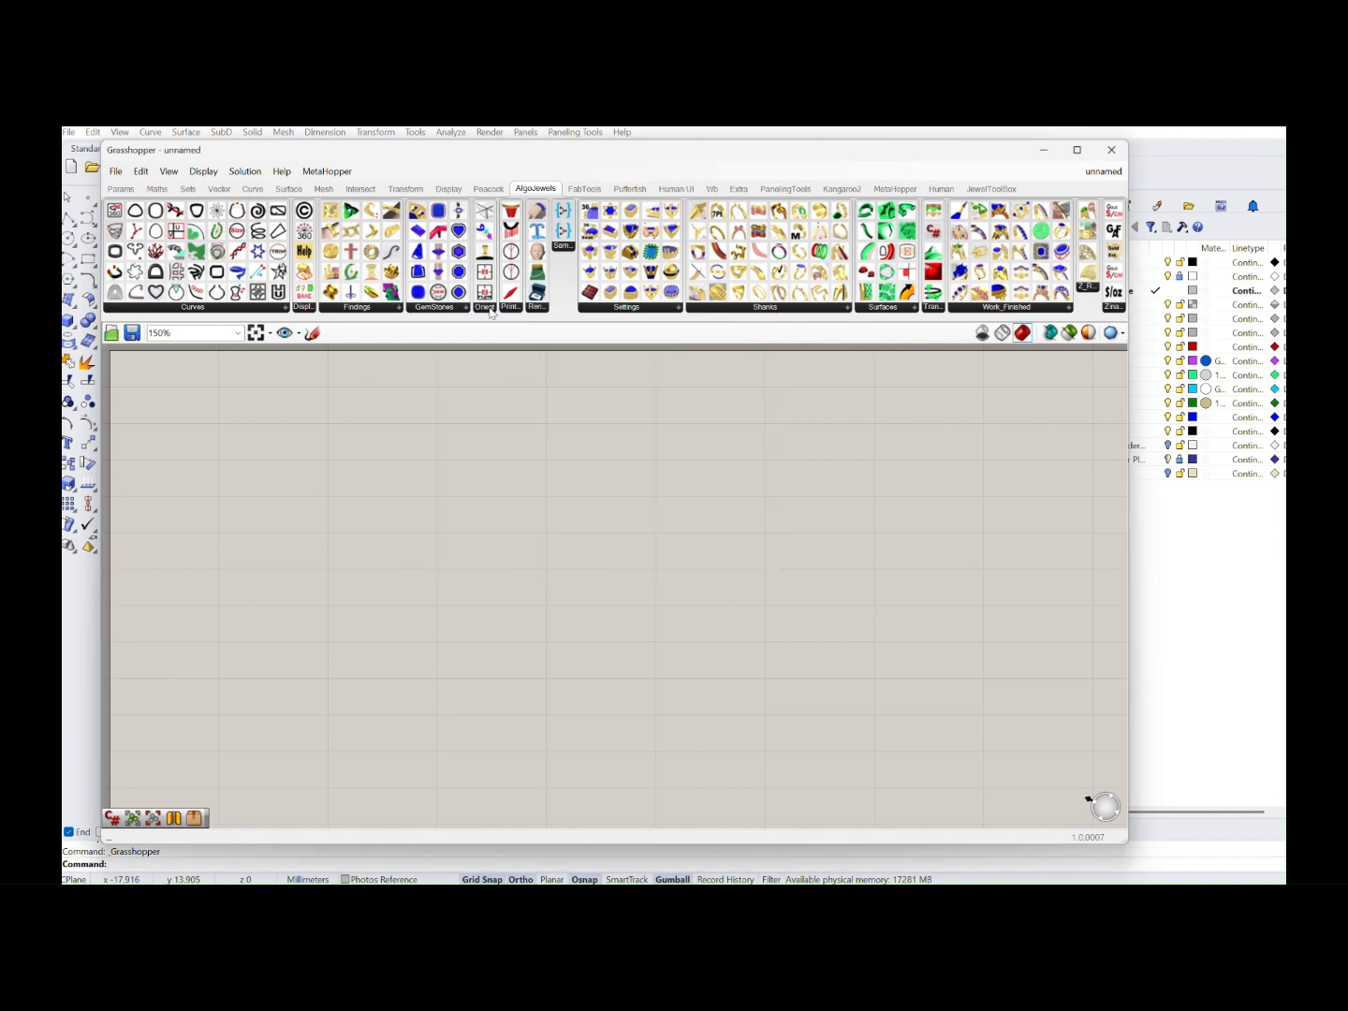
left_click(510, 309)
left_click(511, 308)
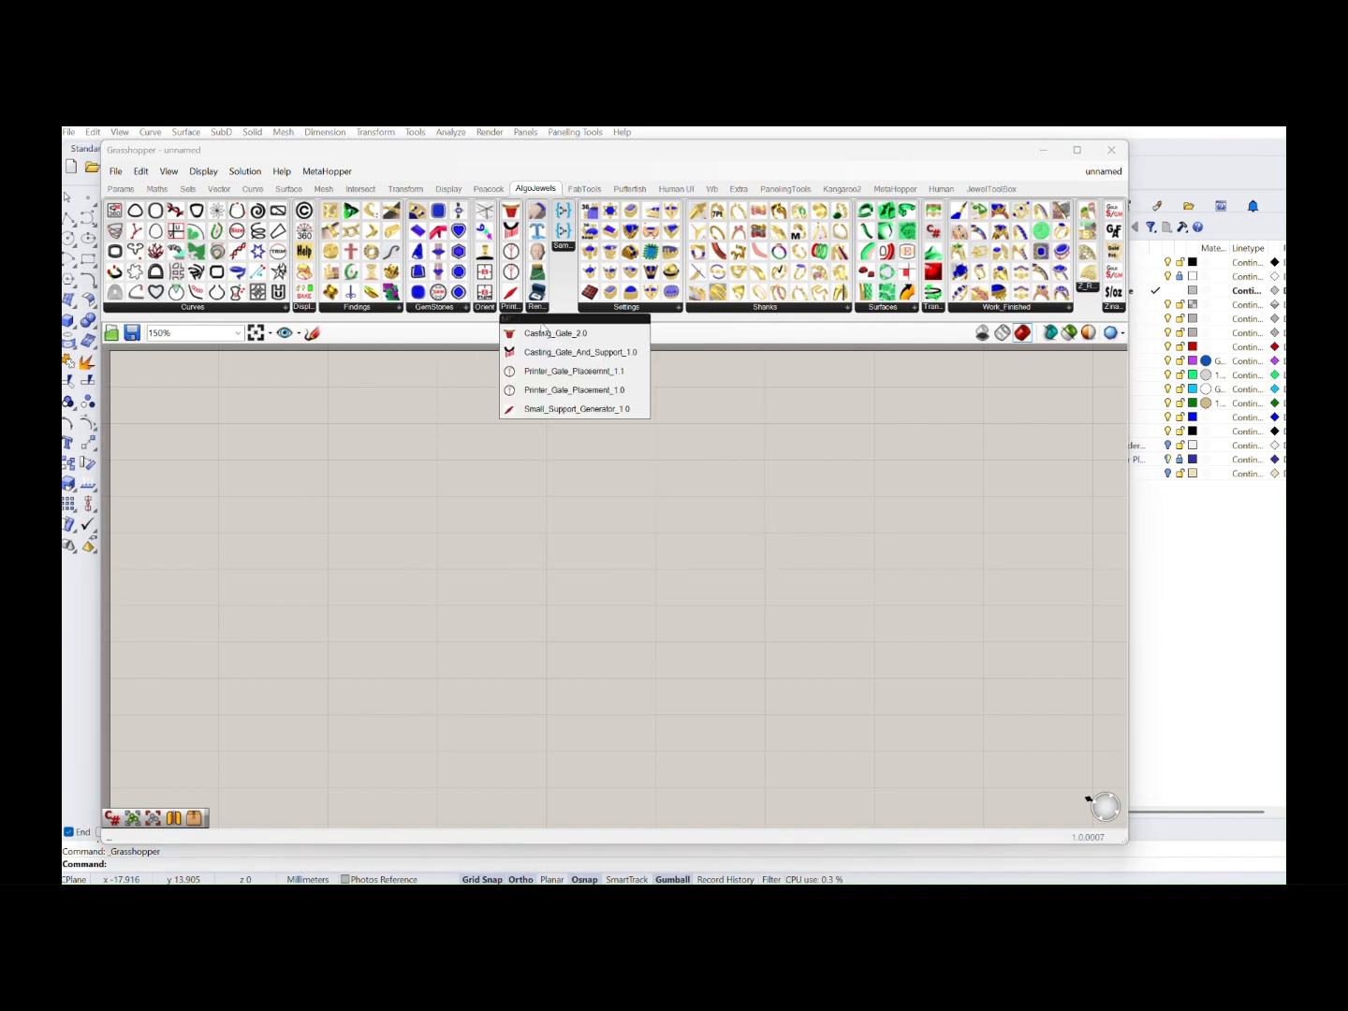
left_click(537, 309)
left_click(595, 310)
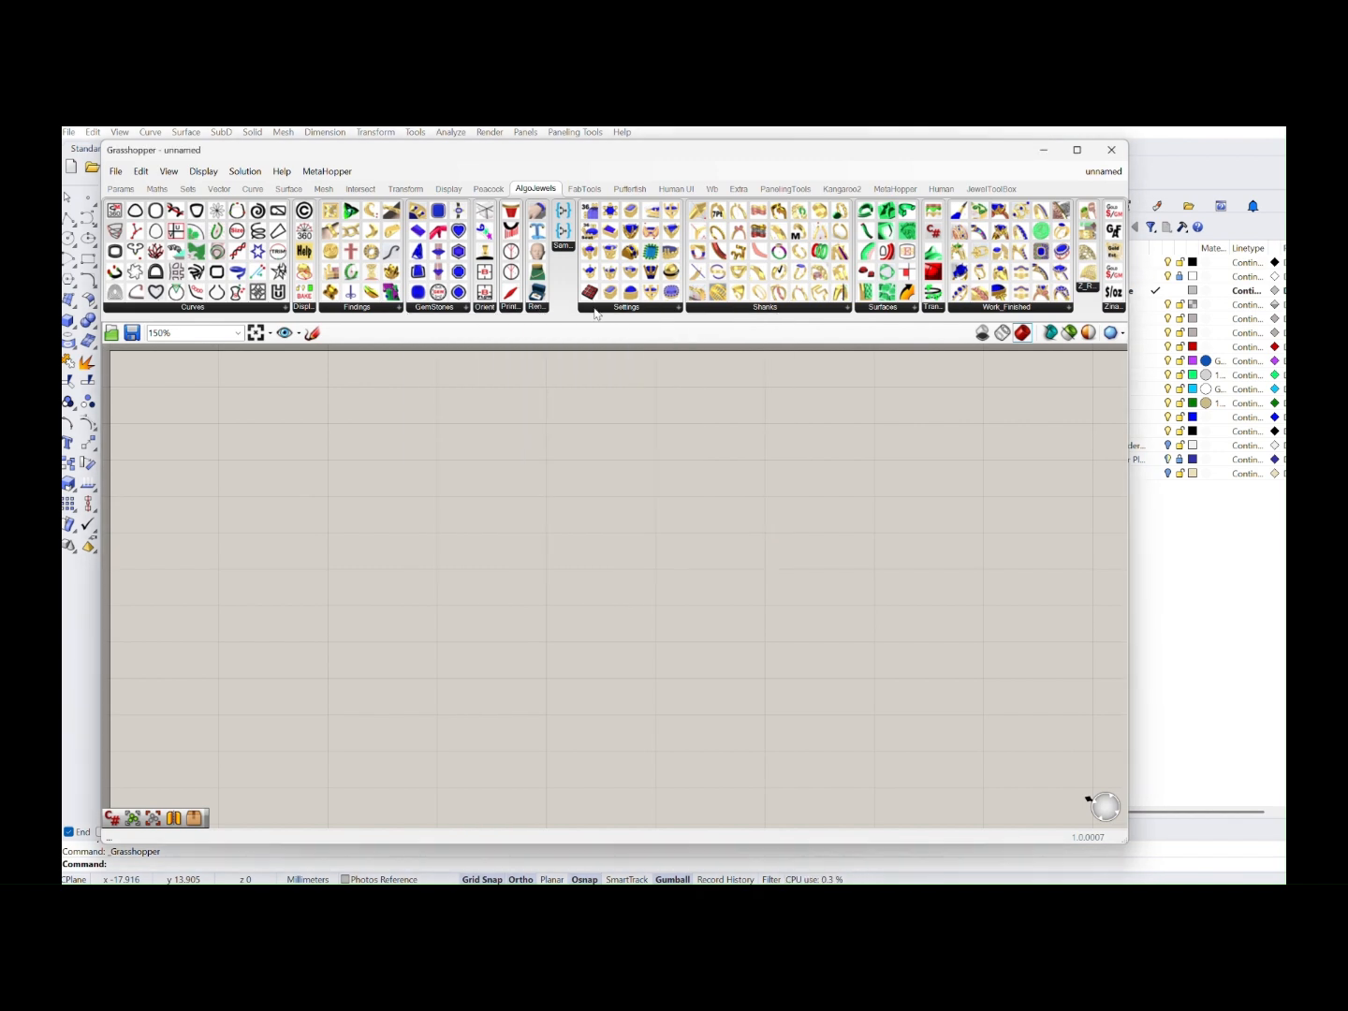
left_click(721, 309)
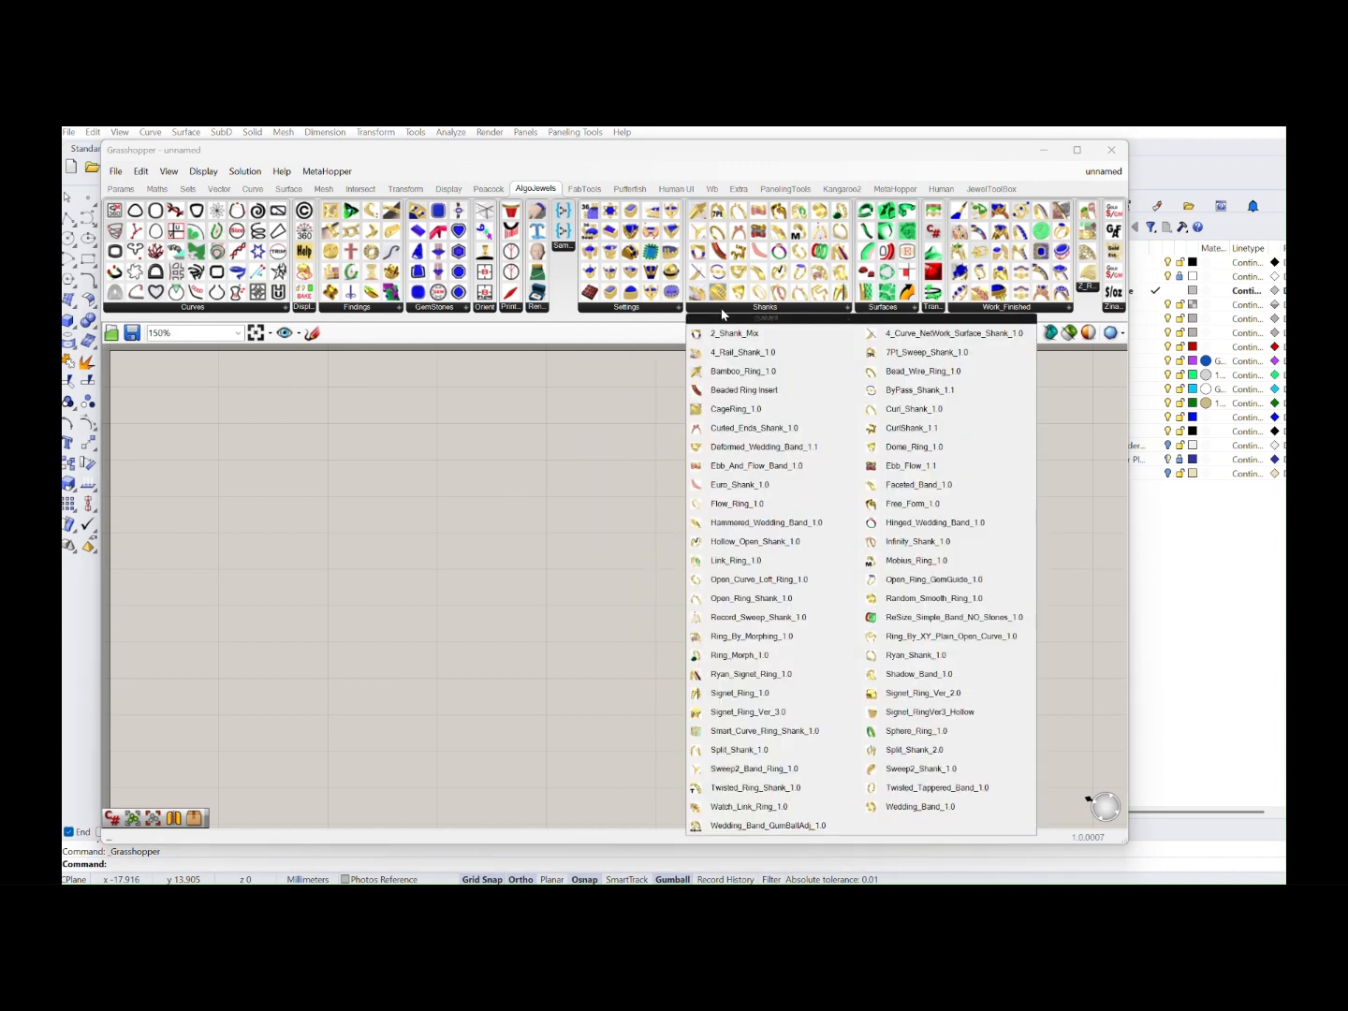
left_click(871, 309)
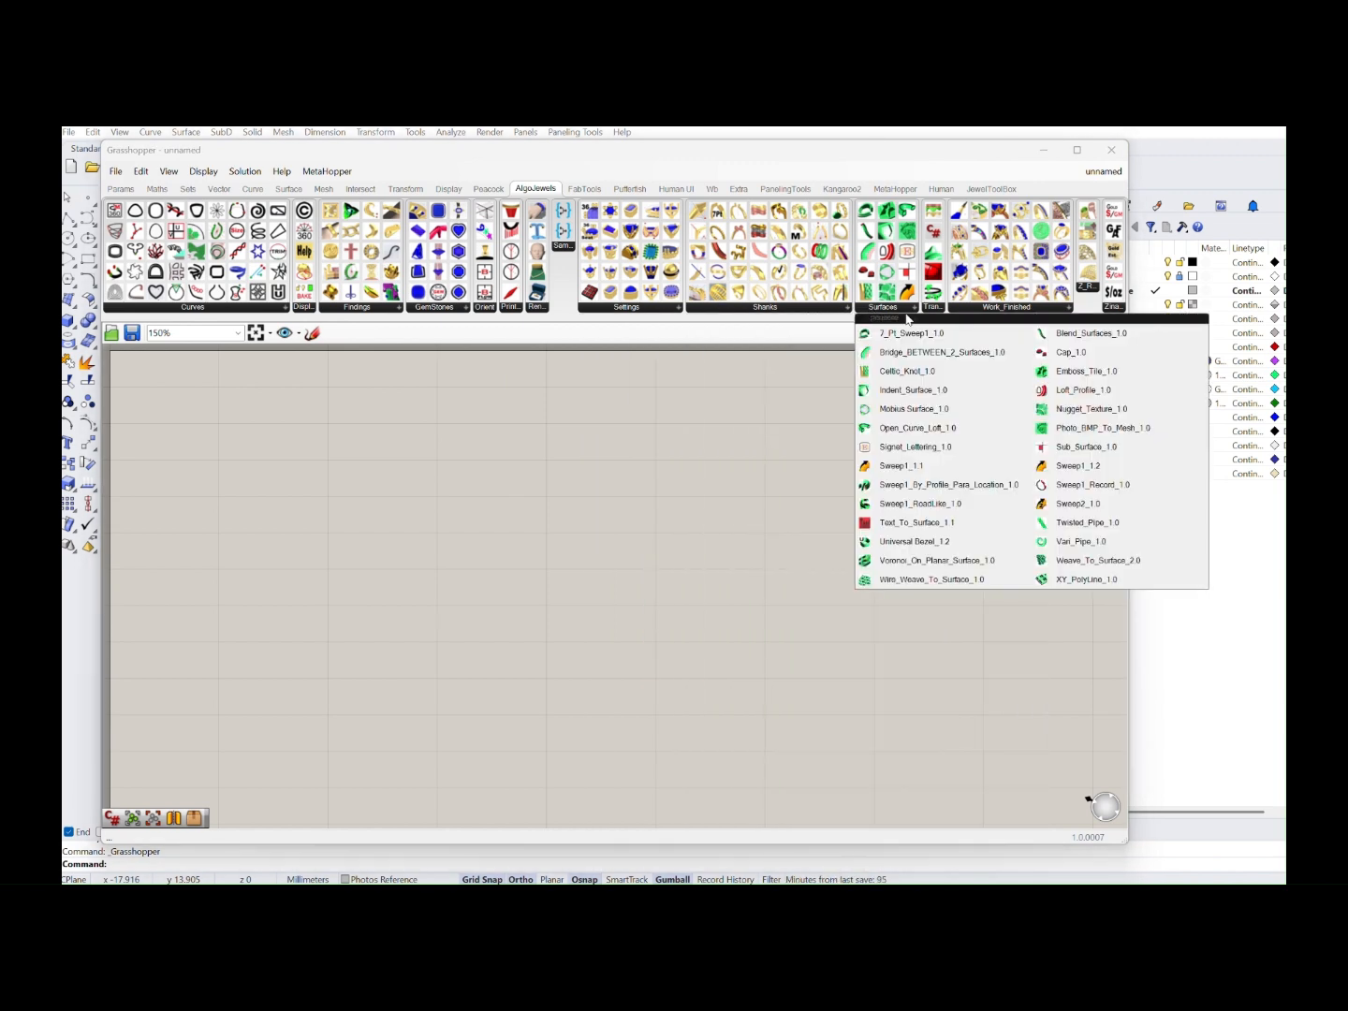
left_click(933, 307)
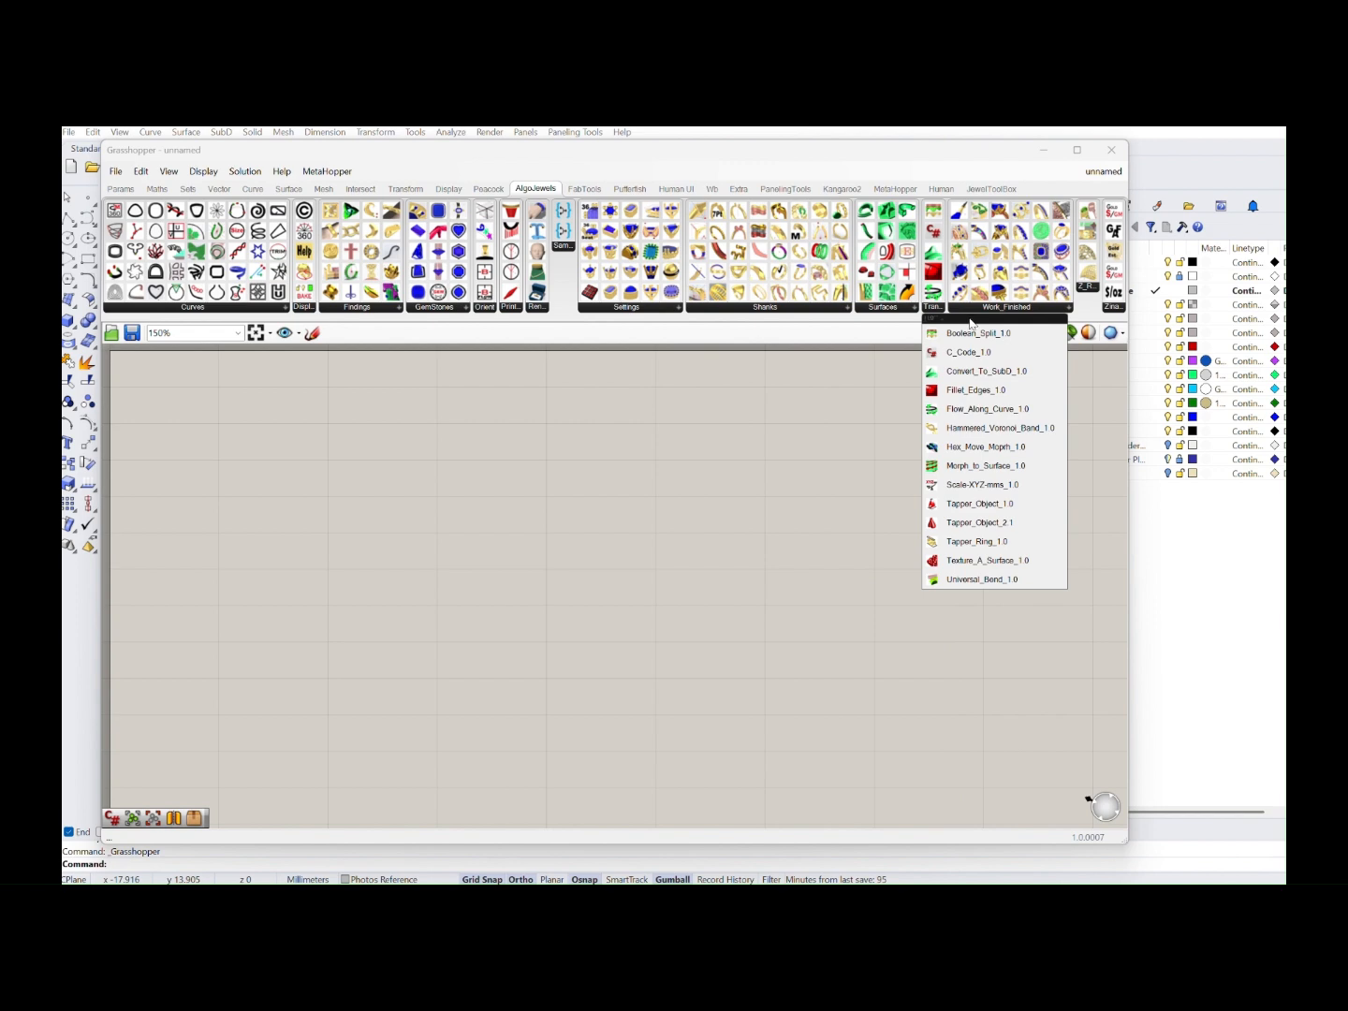
left_click(977, 309)
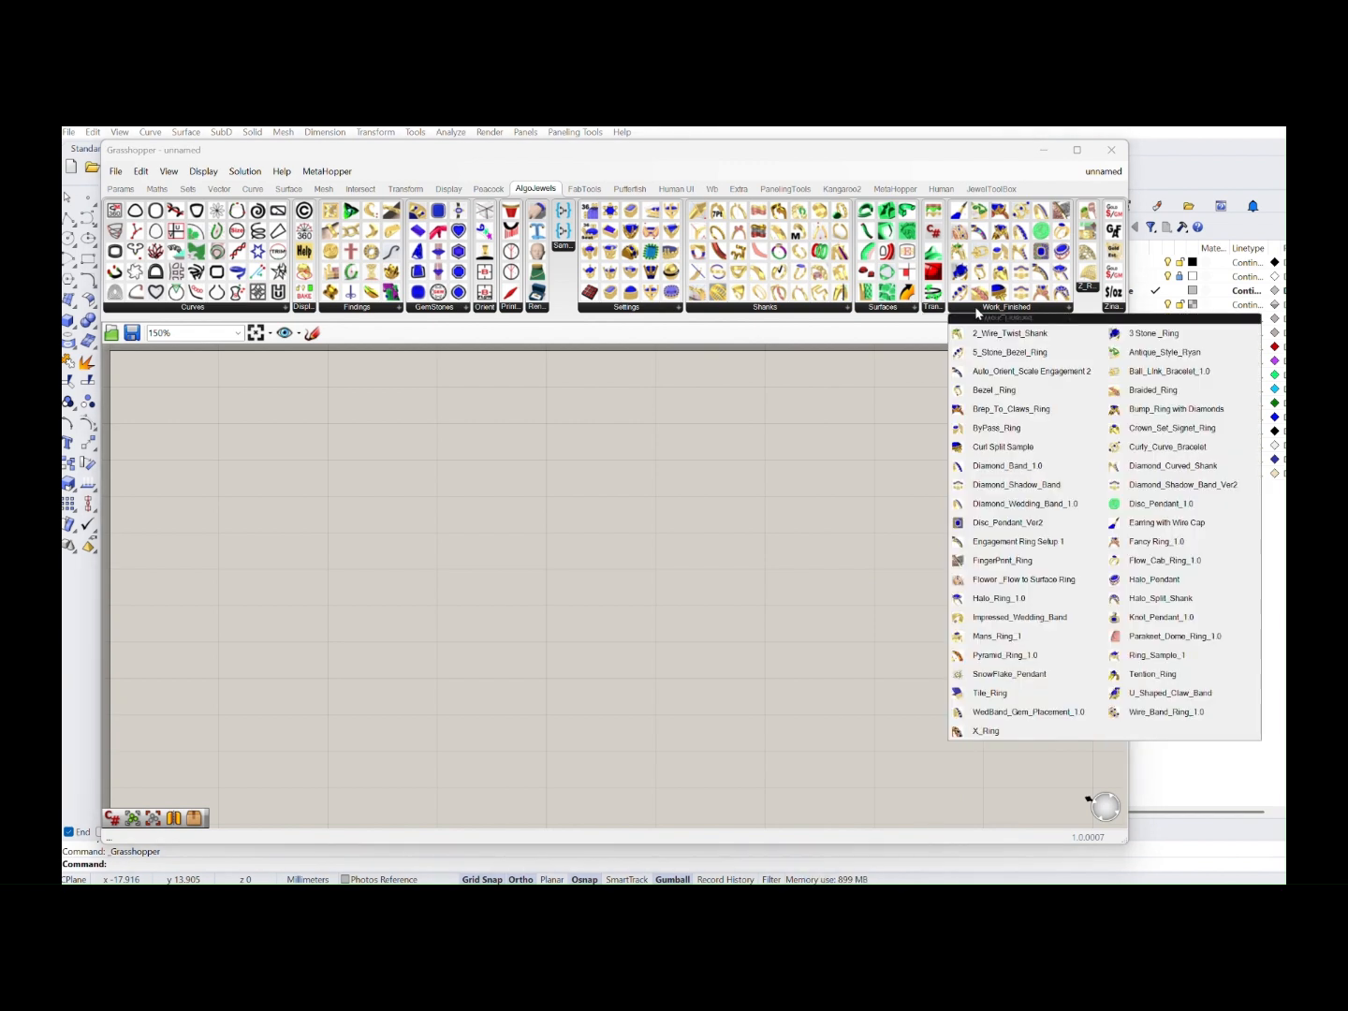
left_click(1111, 309)
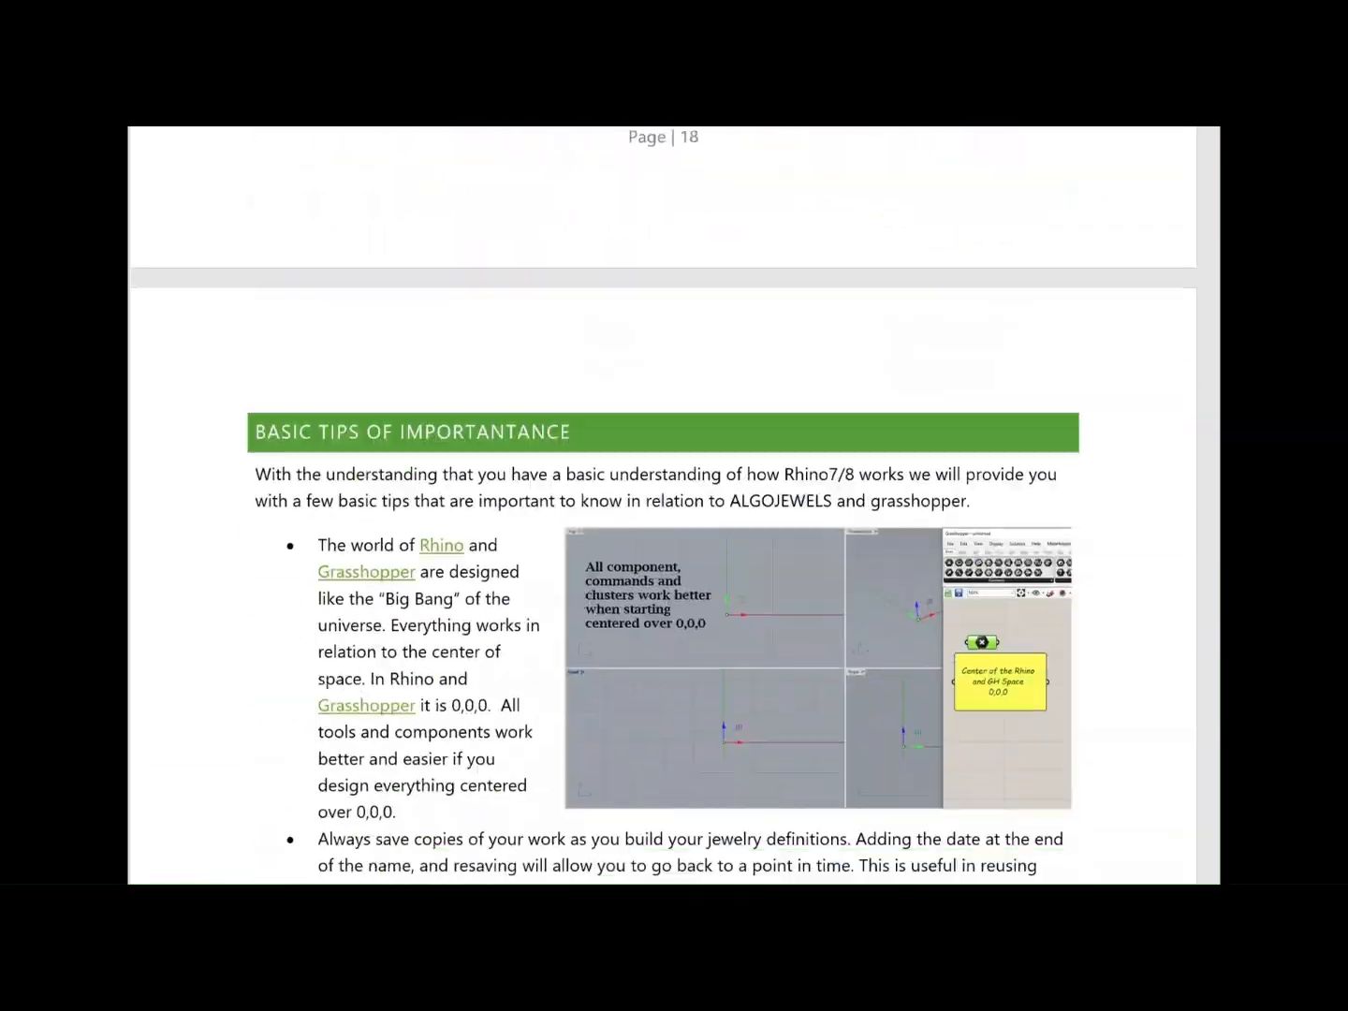
Look through the AlgoJewels manual from the basic tips to the curve, display, findings, gemstone and setting component descriptions
scroll(674, 506, "down", 20)
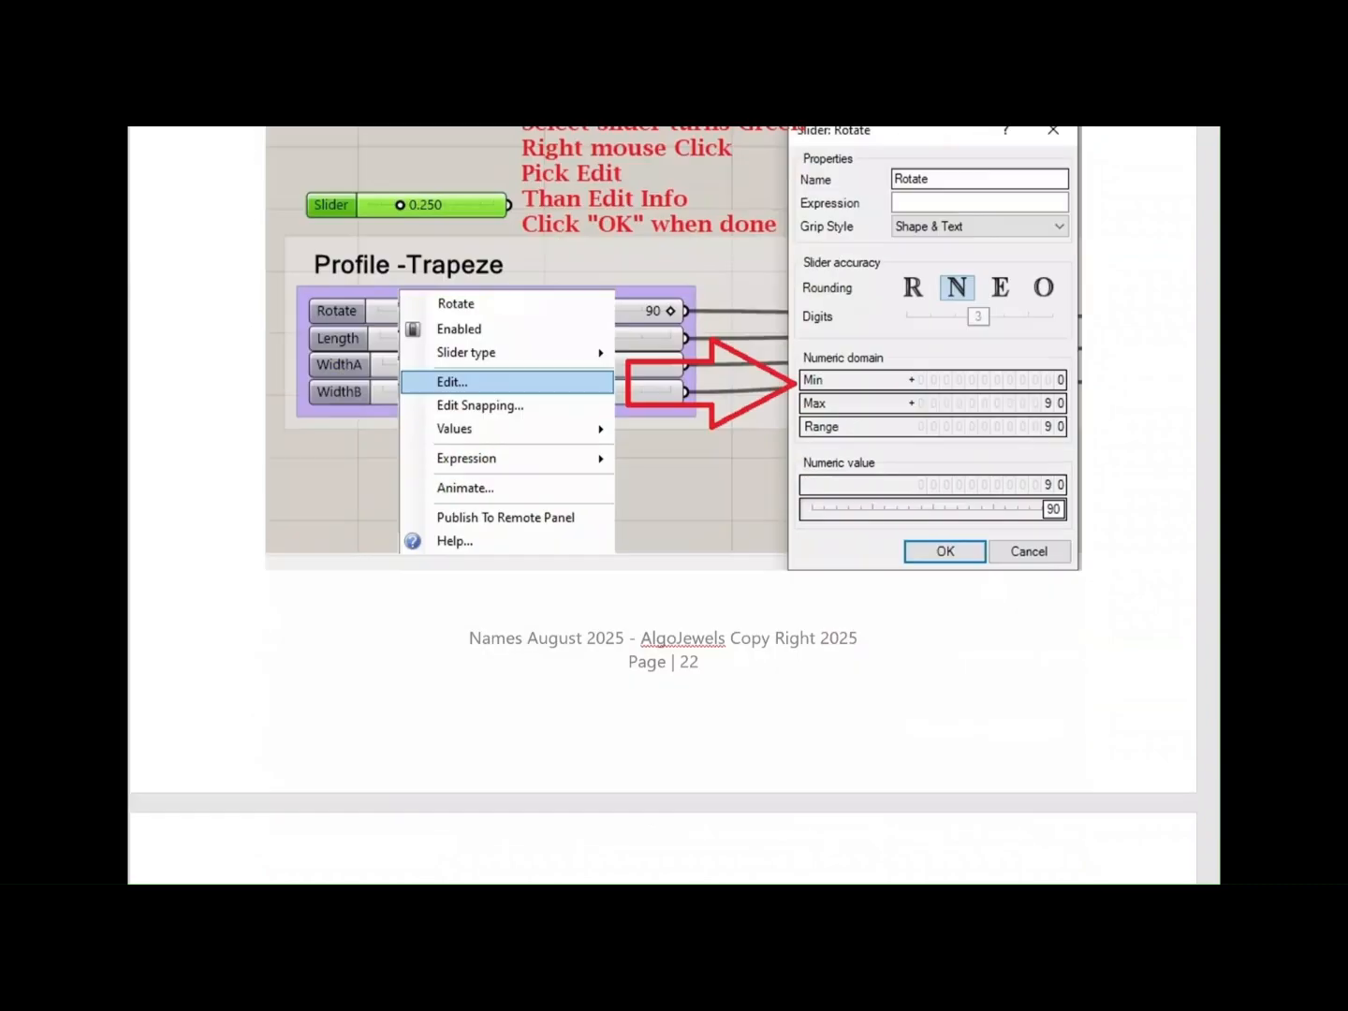
scroll(674, 506, "down", 20)
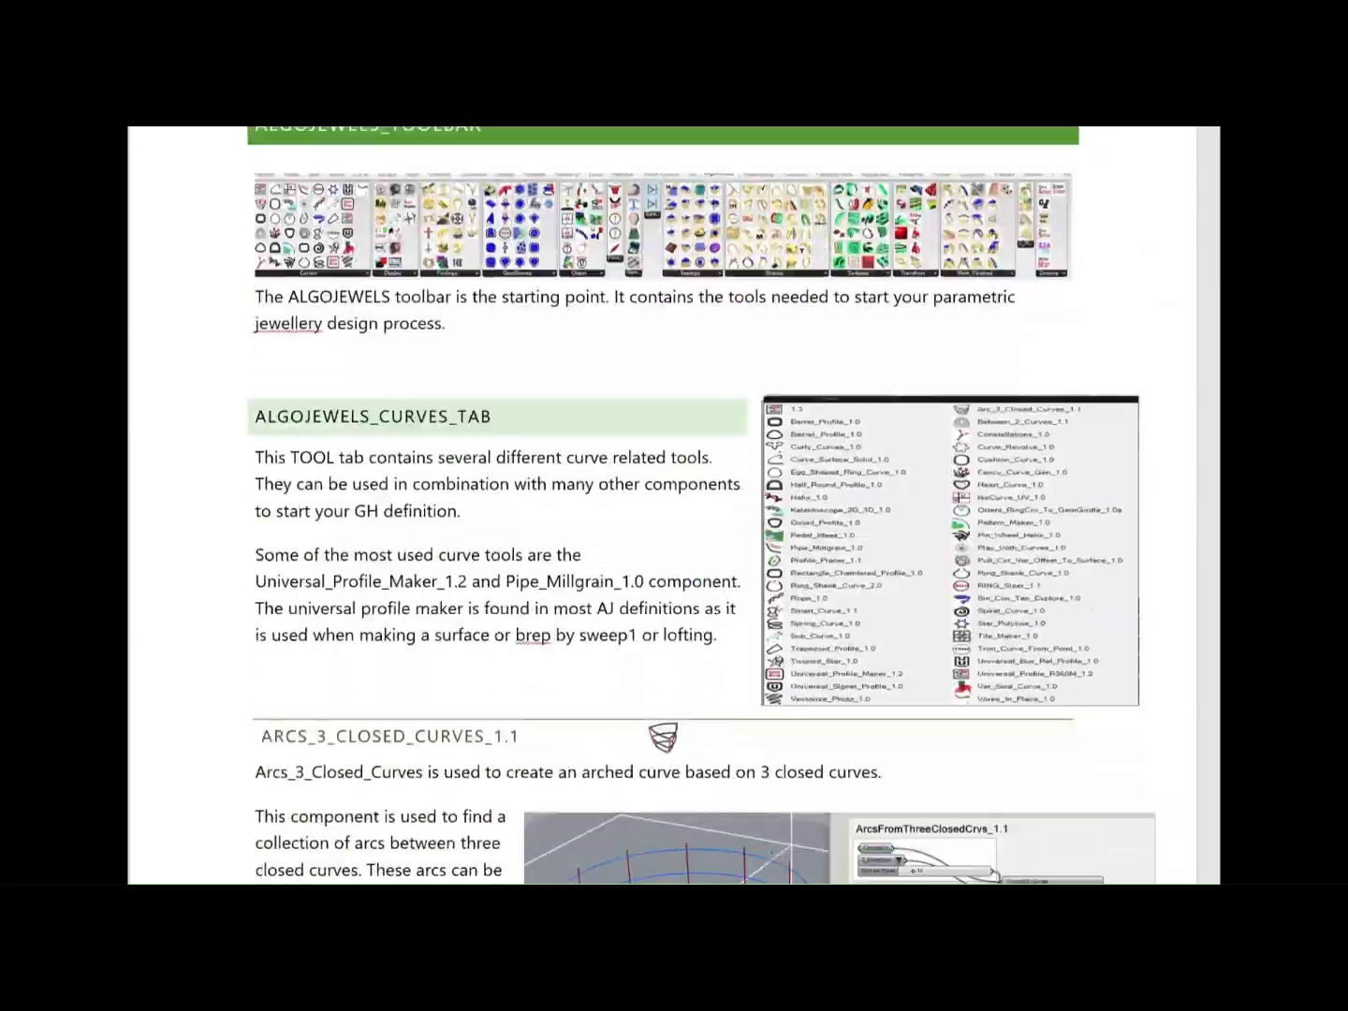
scroll(674, 505, "down", 20)
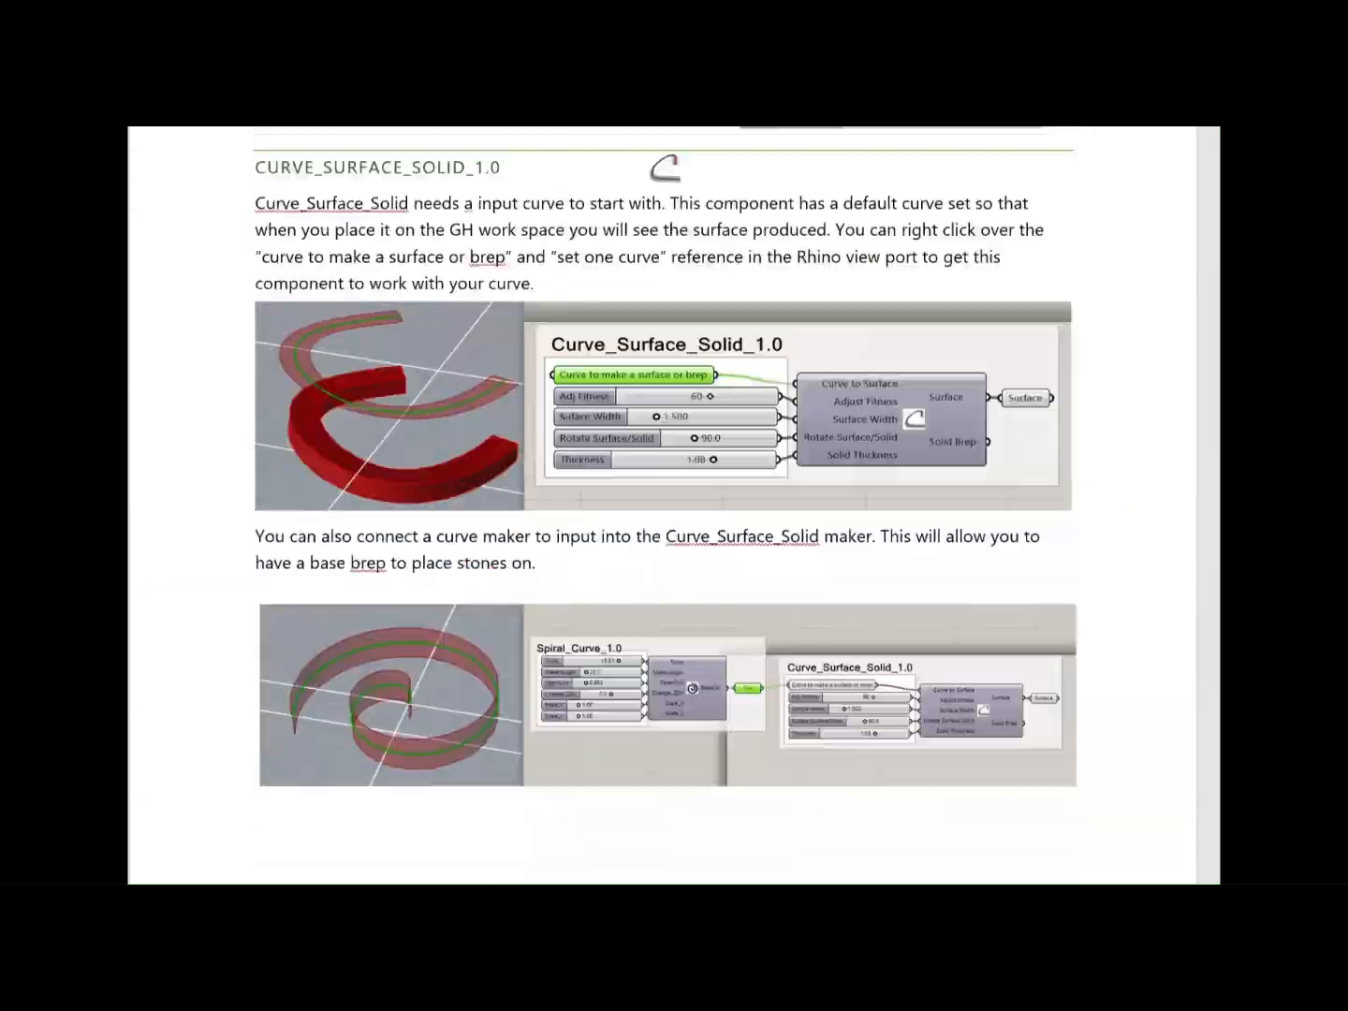
scroll(674, 505, "down", 20)
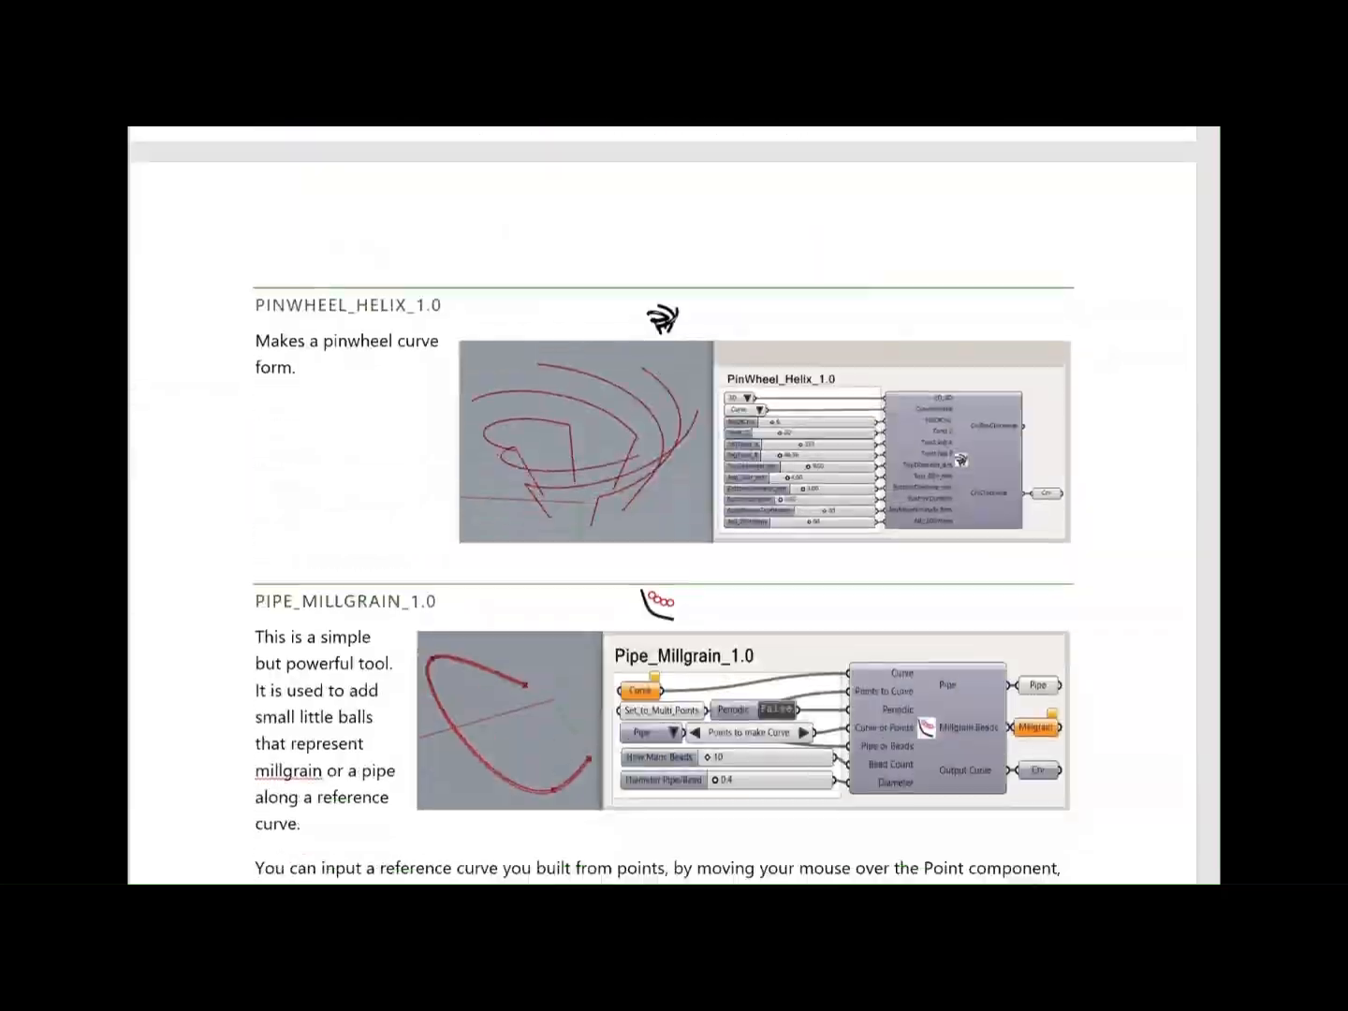
scroll(674, 505, "down", 20)
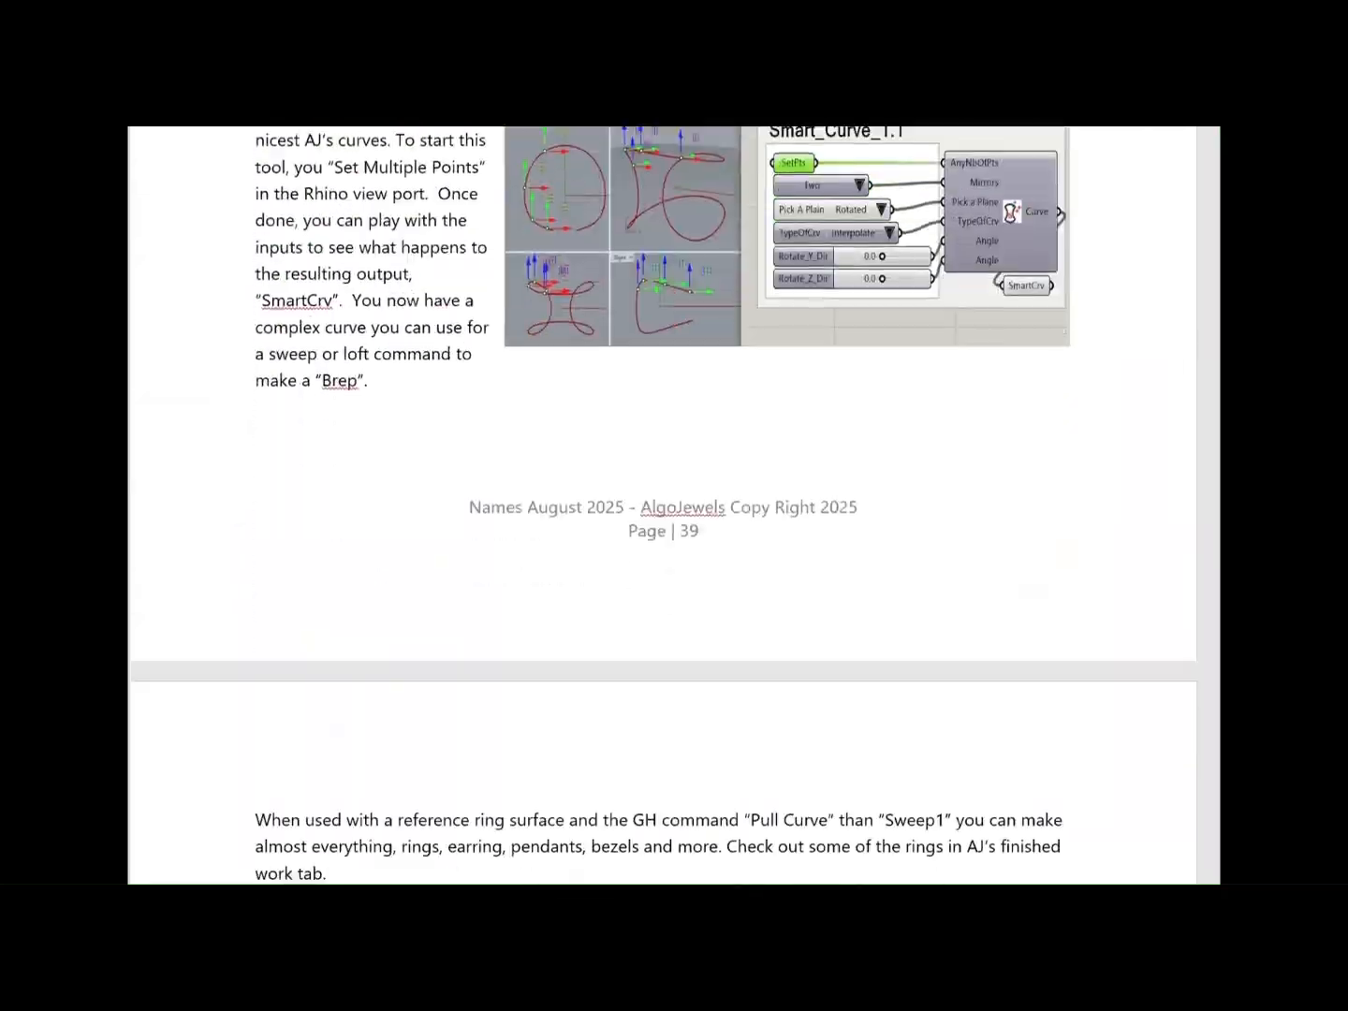
scroll(674, 506, "down", 20)
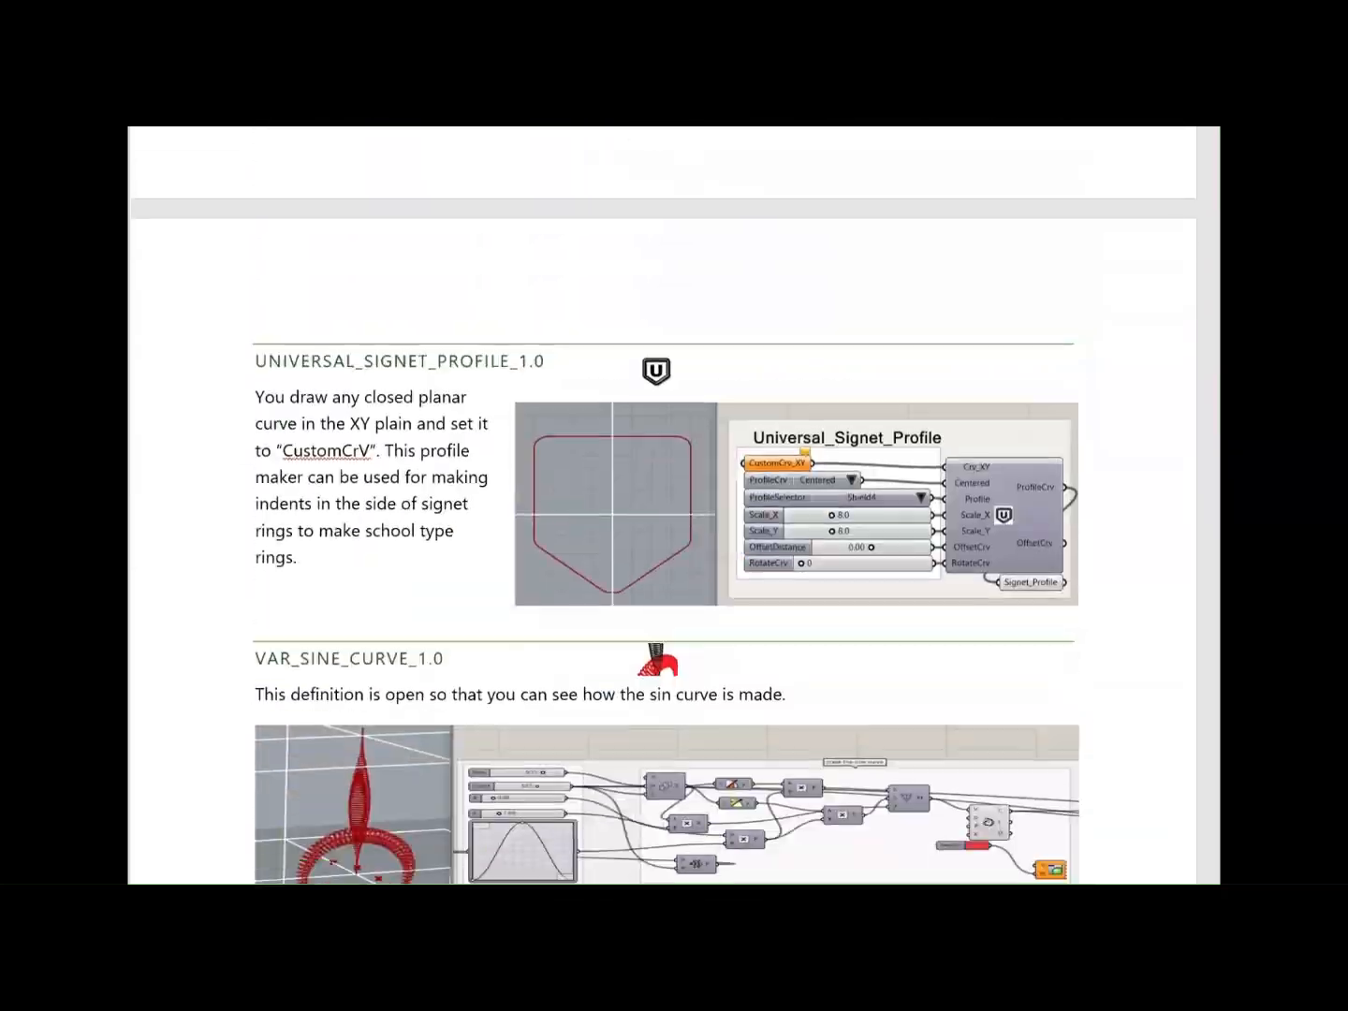
scroll(674, 506, "down", 20)
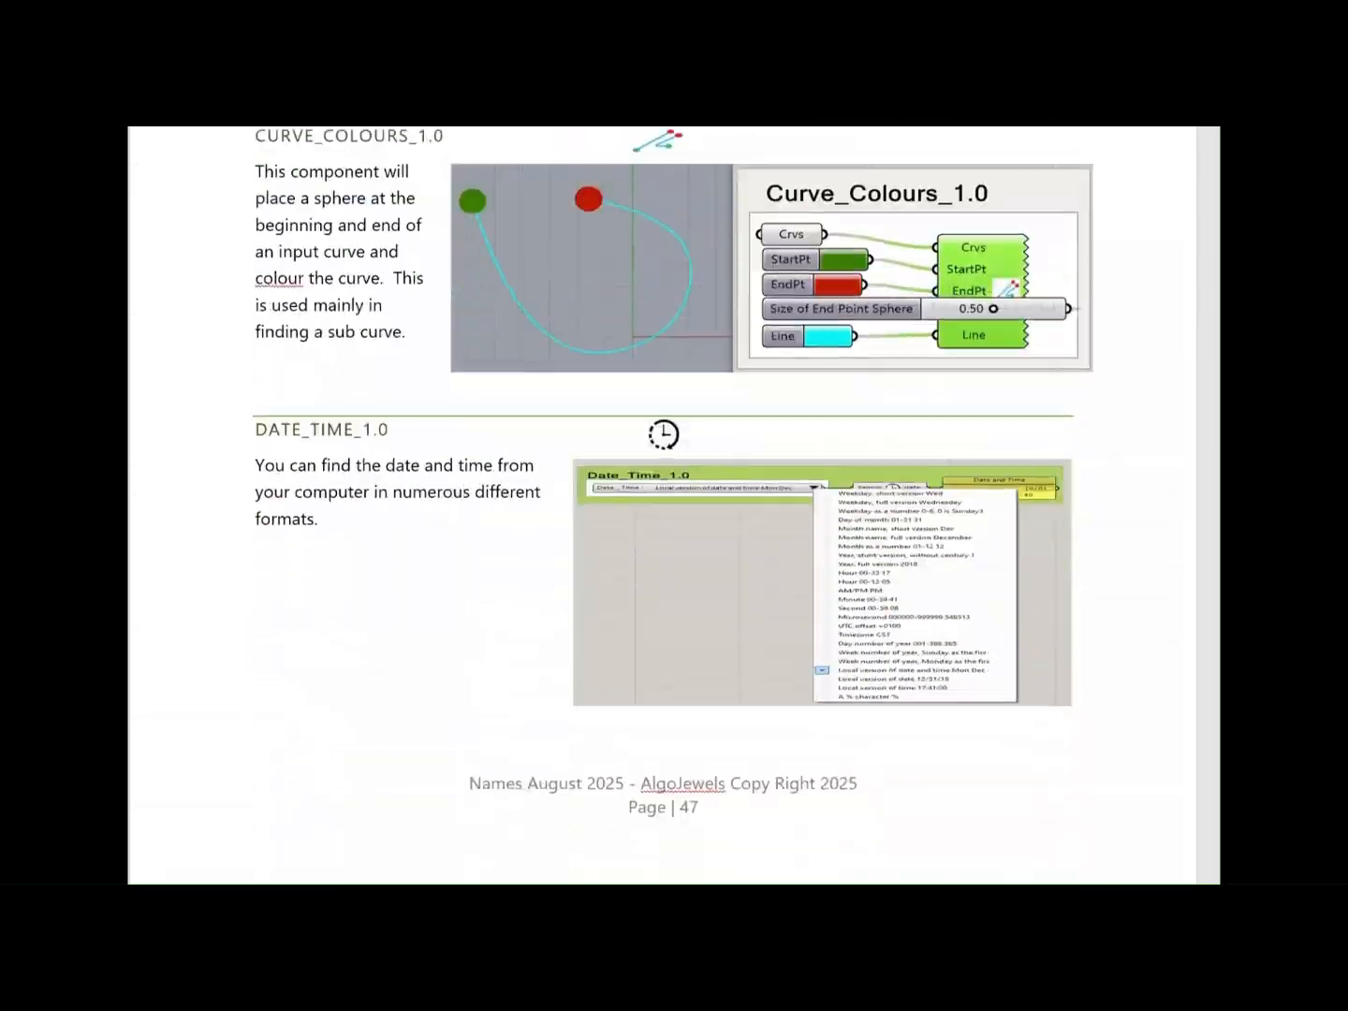
scroll(674, 506, "down", 20)
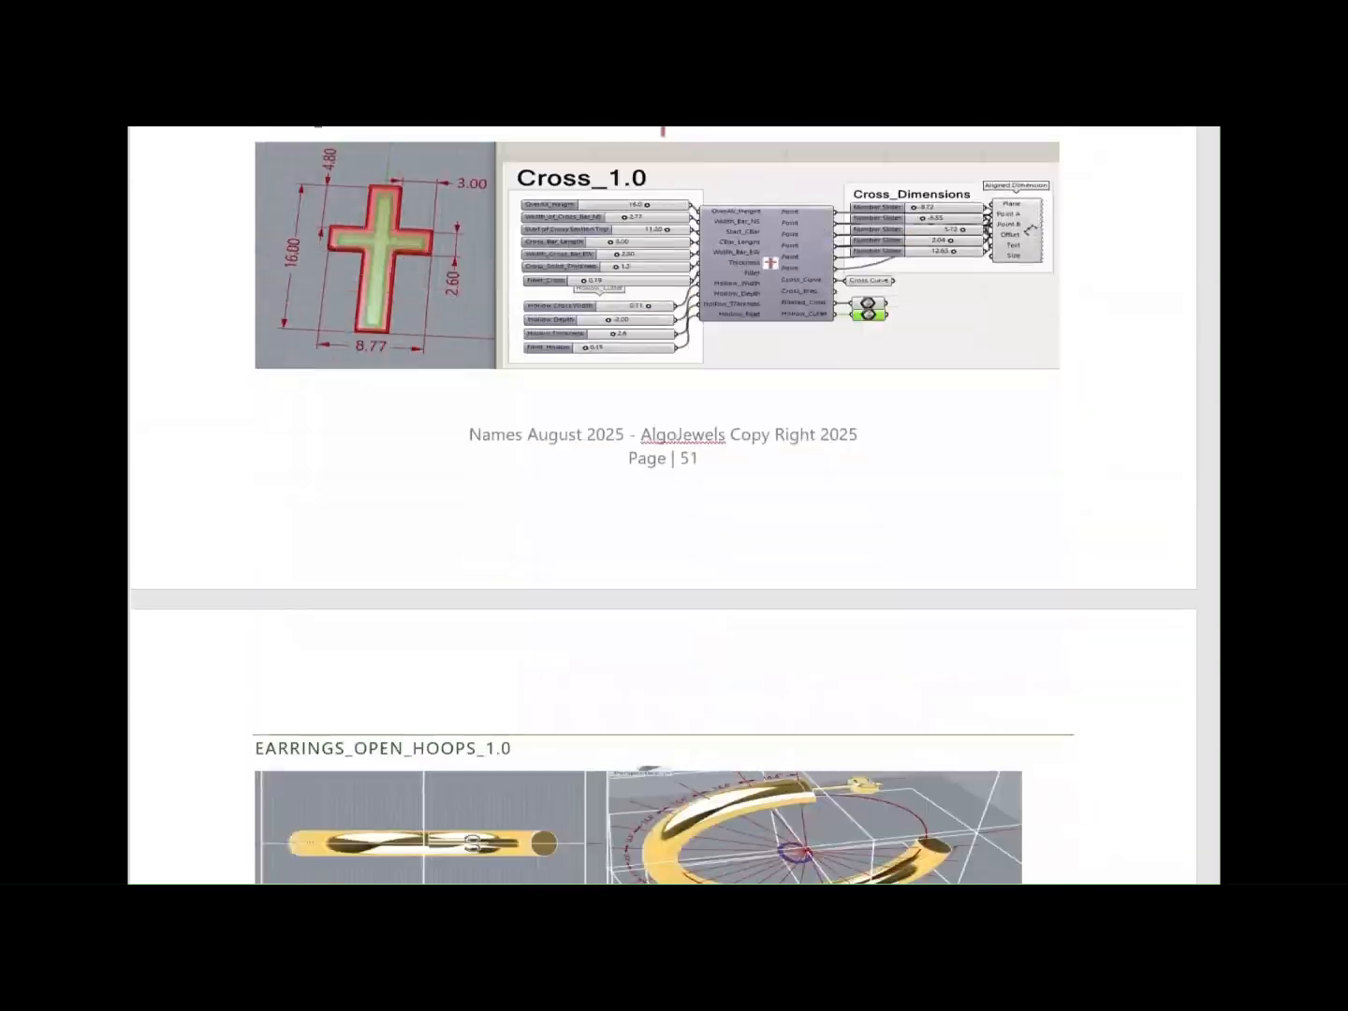
scroll(661, 131, "down", 20)
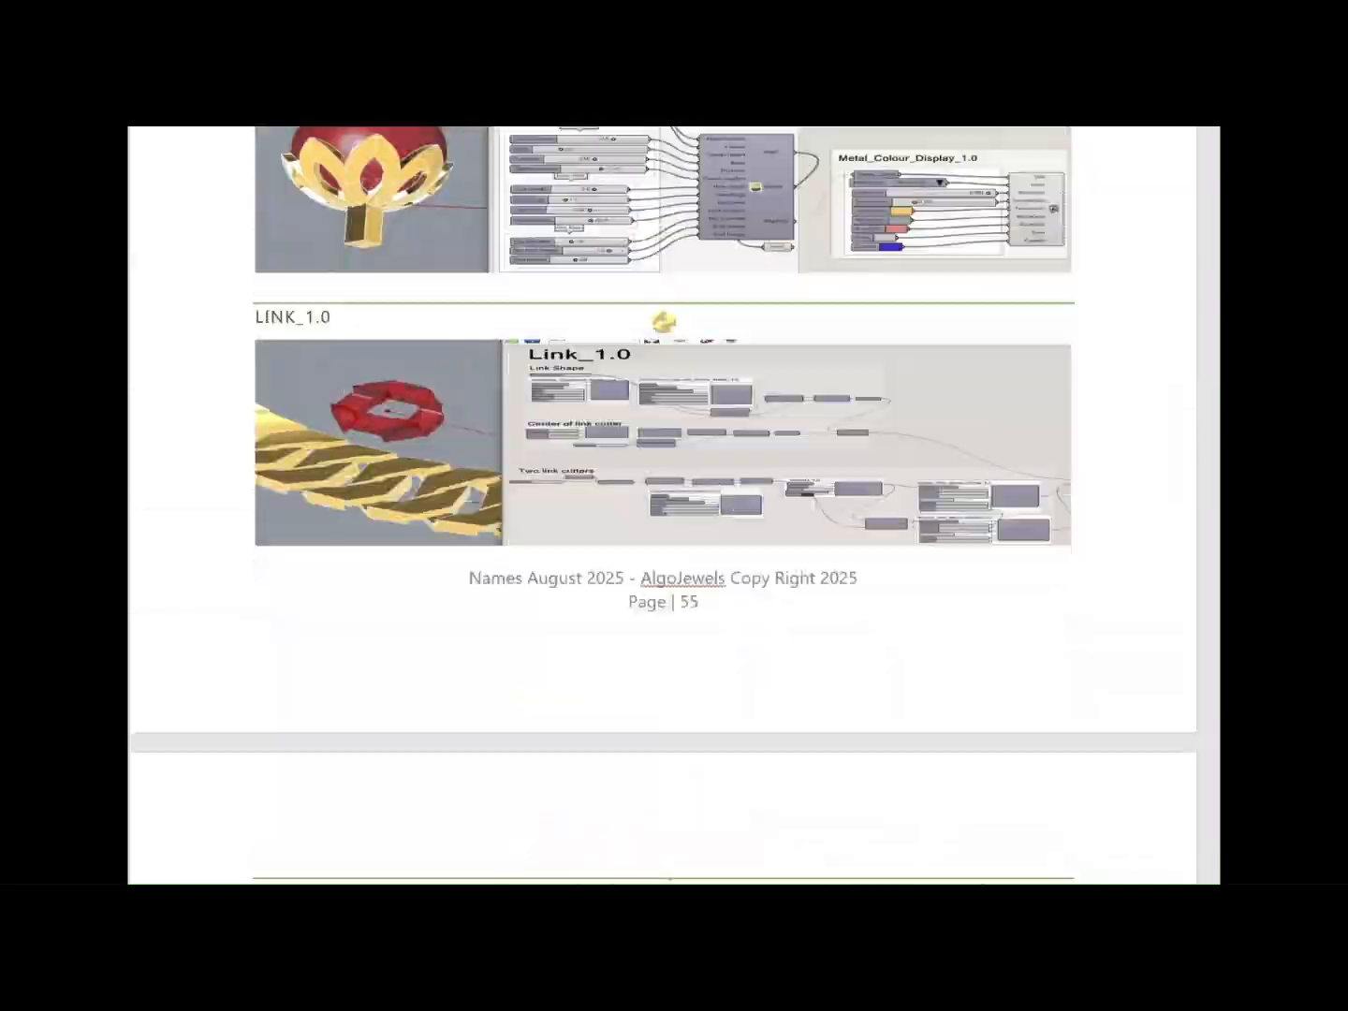
scroll(674, 506, "down", 20)
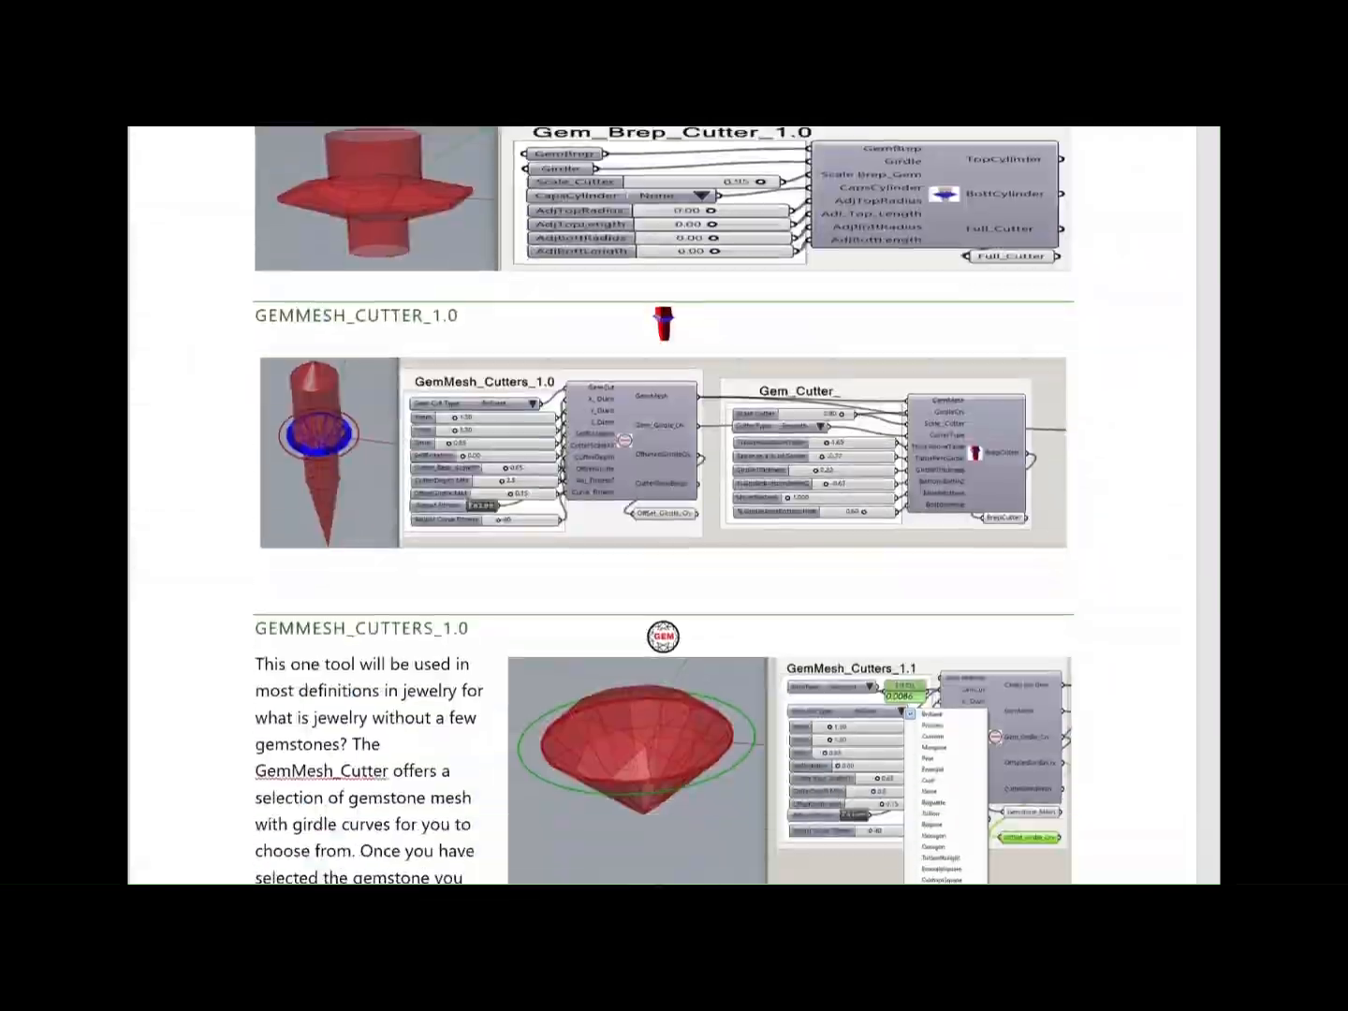
scroll(675, 506, "down", 20)
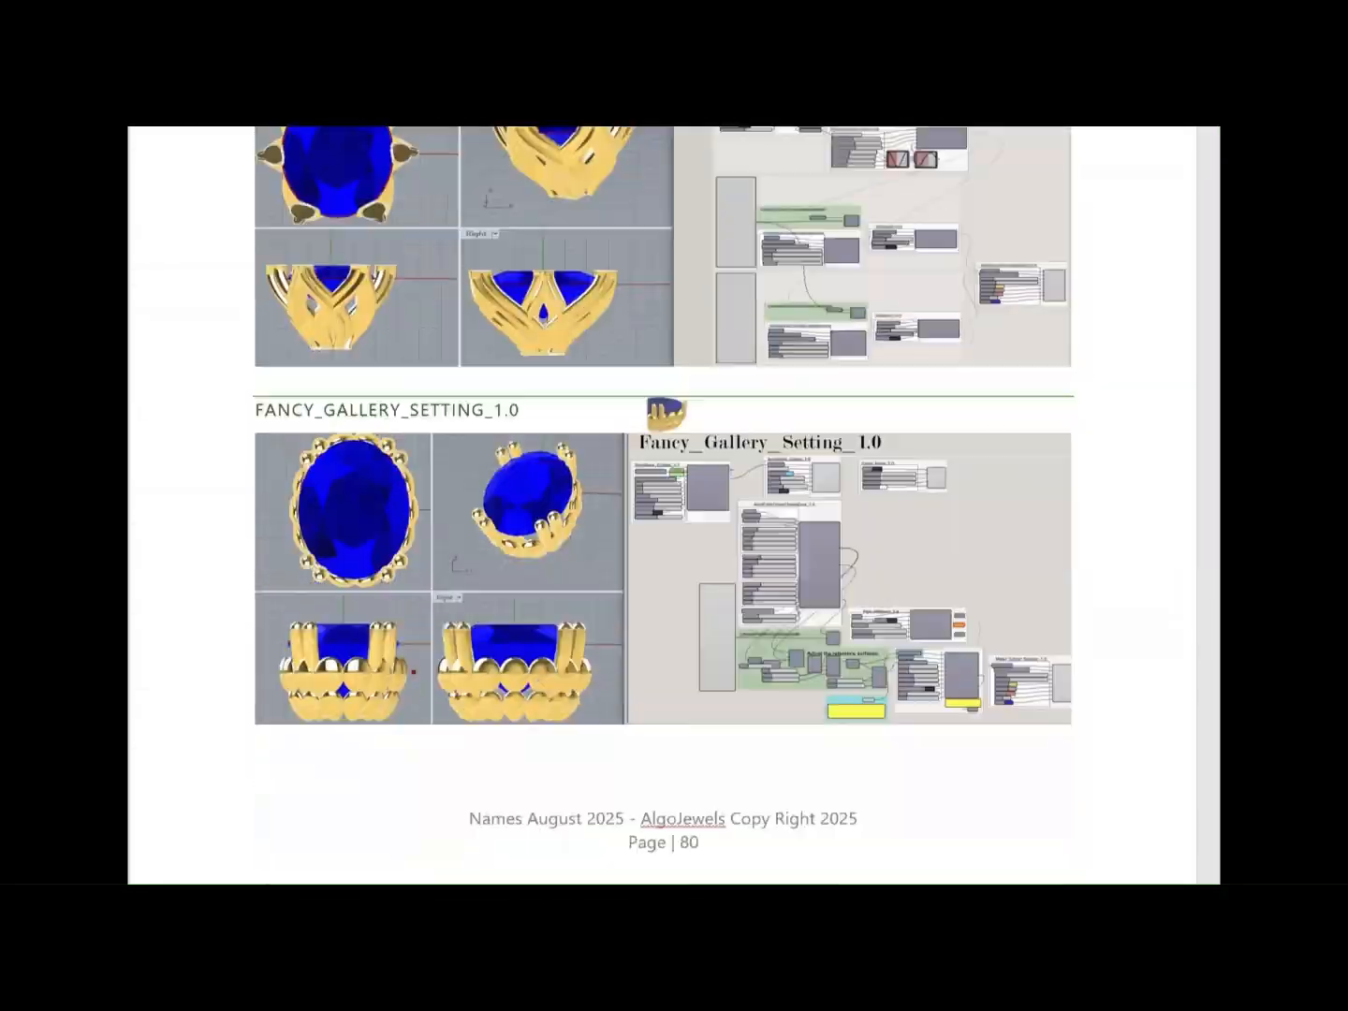
scroll(674, 506, "down", 20)
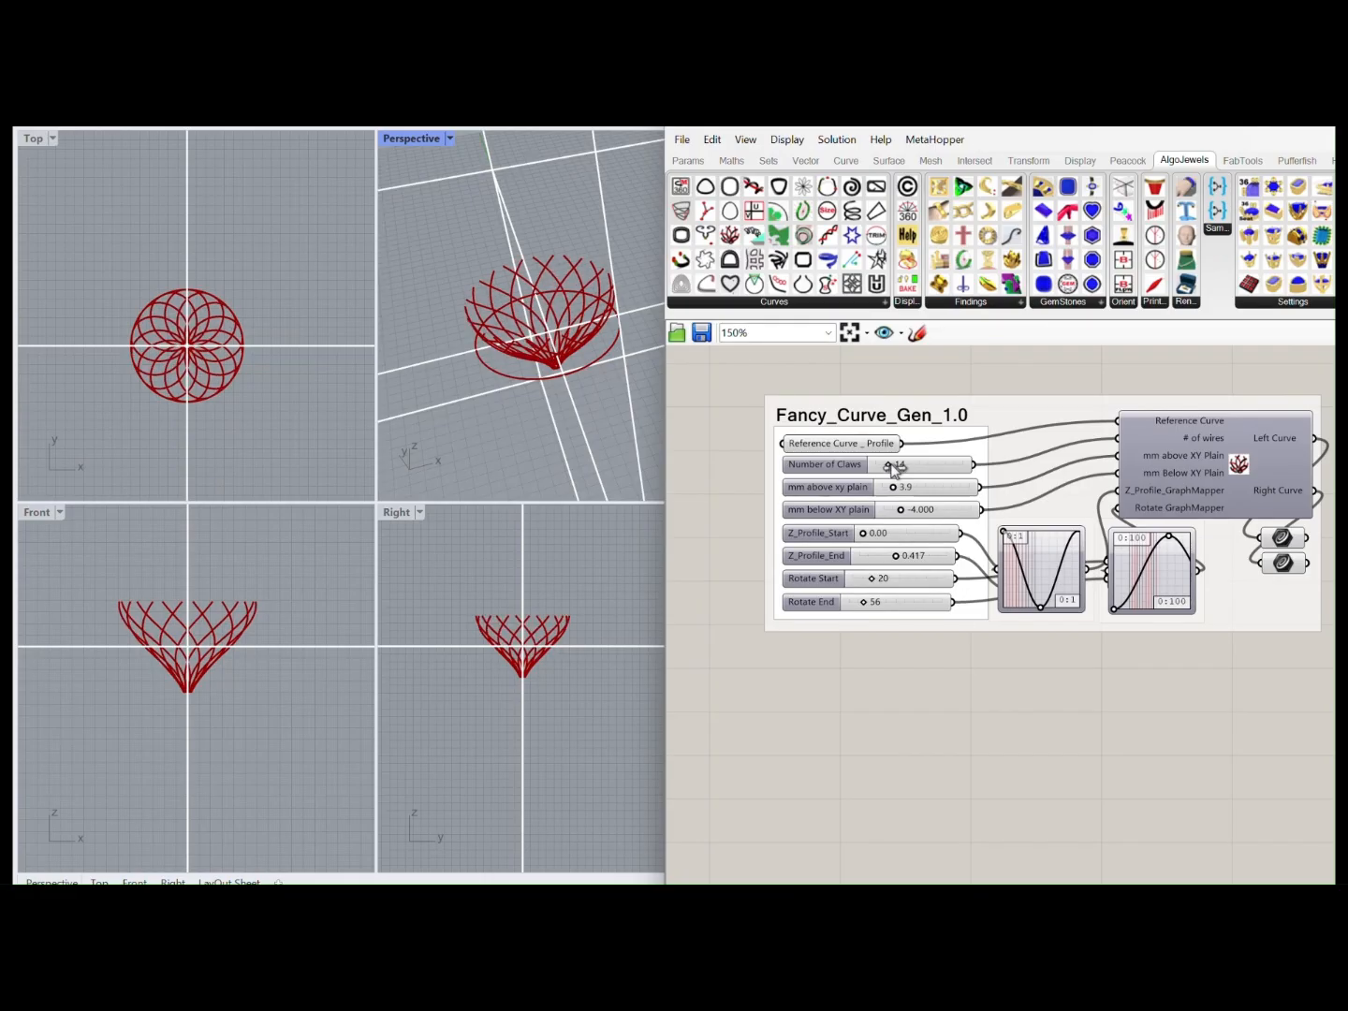
Reshape the Z-profile and rotation graph mapper curves of the Fancy_Curve_Gen_1.0 definition
left_click_drag(896, 488, 881, 560)
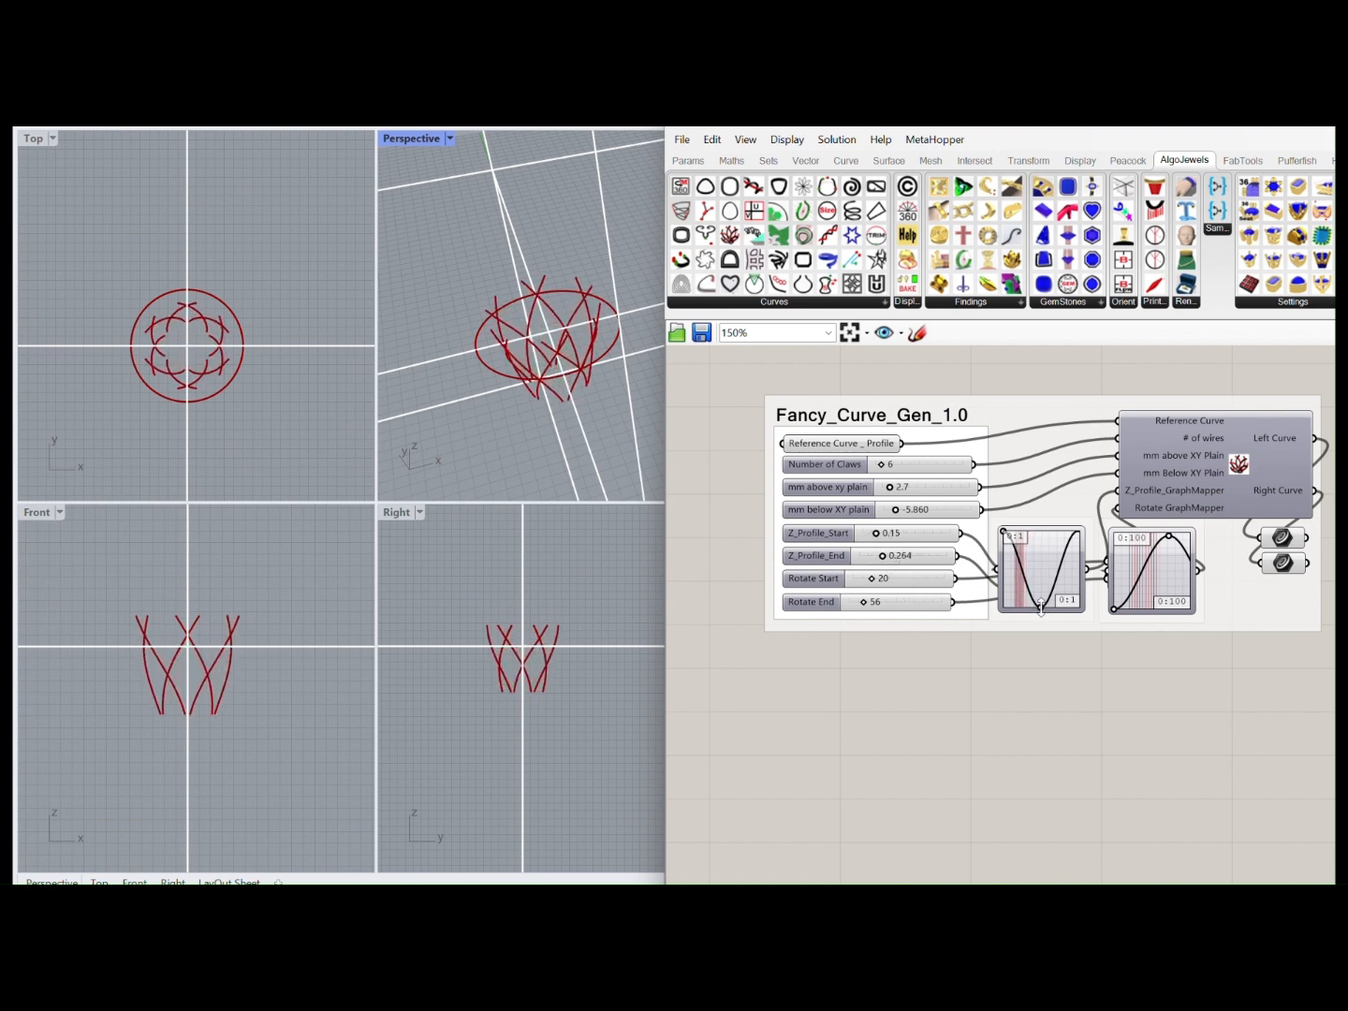
left_click_drag(1040, 607, 1050, 606)
left_click_drag(1170, 538, 1151, 576)
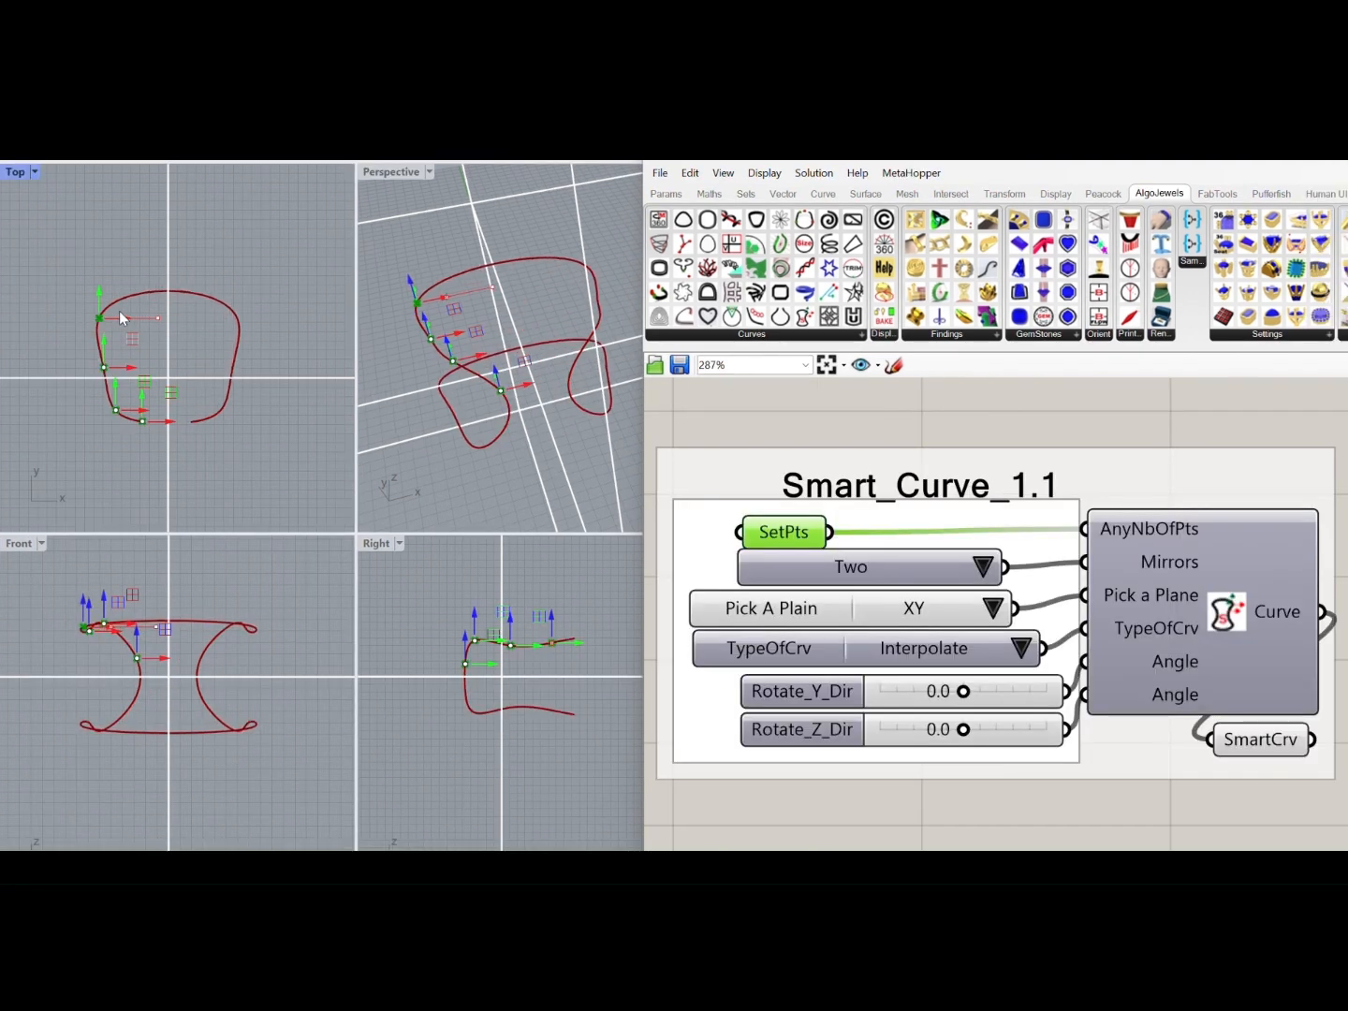
Reposition the Smart_Curve_1.1 reference points in the Top, Right and Front views to reshape the mirrored curve
mouse_move(119, 311)
left_mouse_down()
mouse_move(145, 306)
mouse_move(125, 318)
left_mouse_up()
left_click_drag(476, 622, 564, 659)
left_click_drag(156, 659, 172, 659)
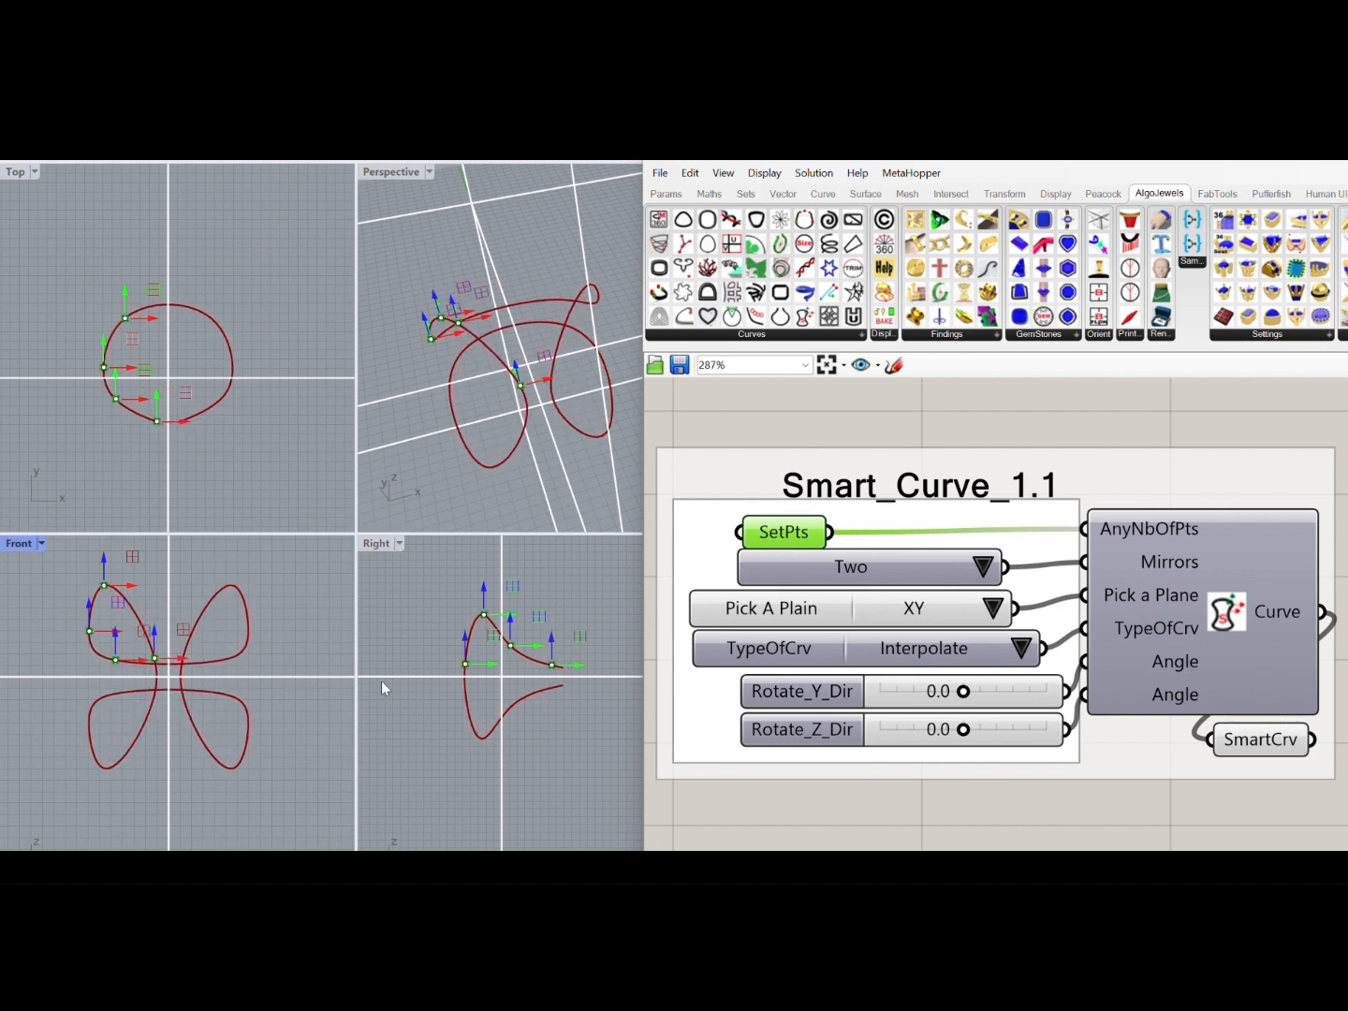
Switch the Smart_Curve mirrors to One and on to Three Mirror X/Z, and move its reference points in the Front and Right views
left_click(979, 564)
left_click(992, 567)
left_click(987, 575)
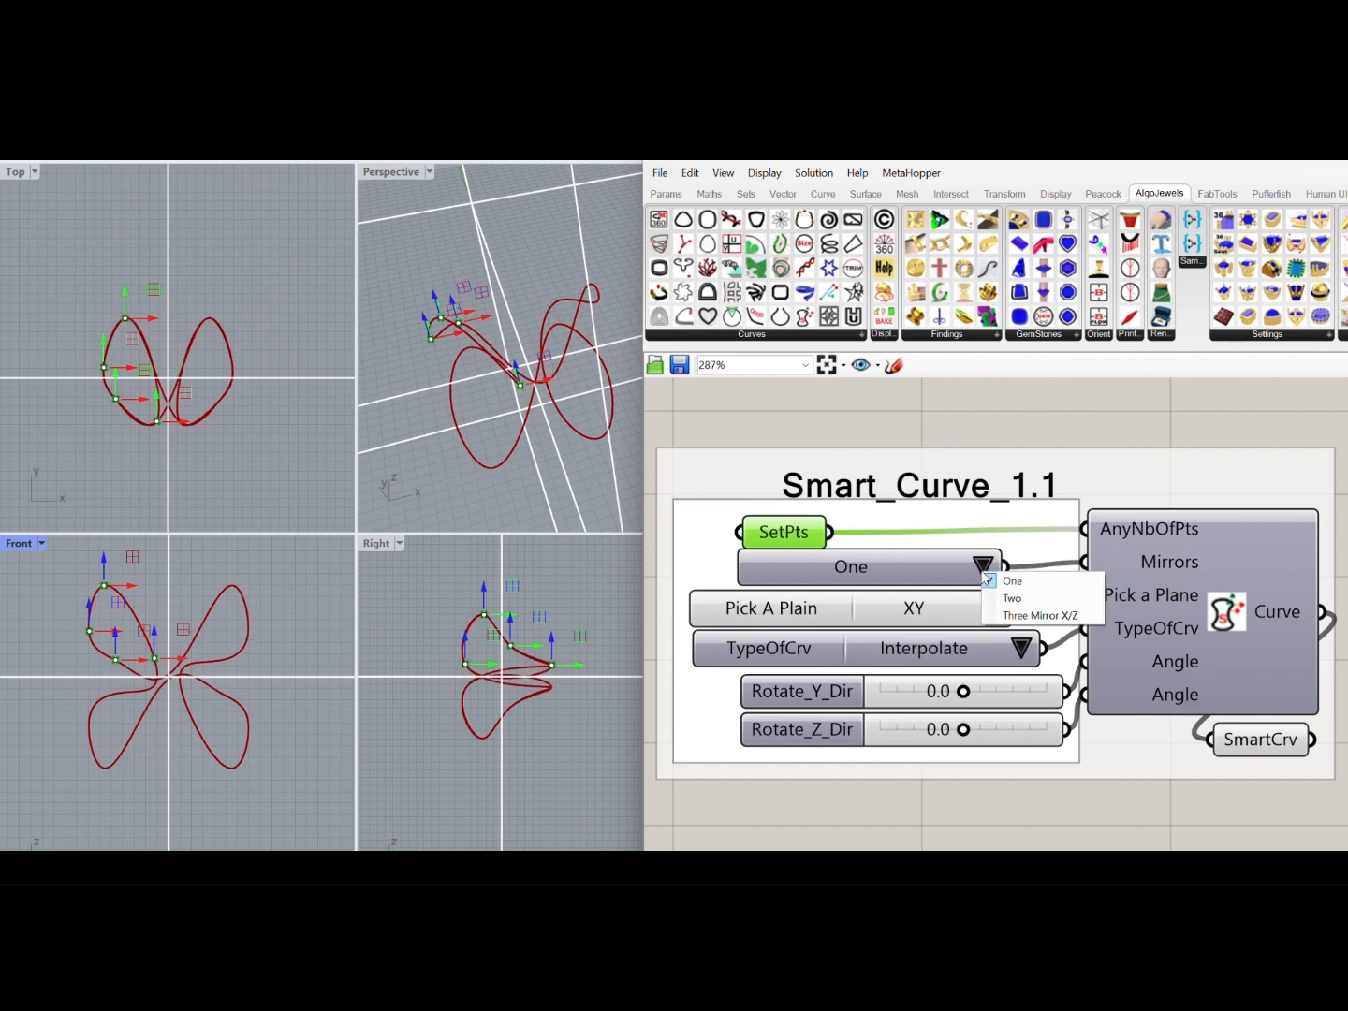
left_click(1034, 615)
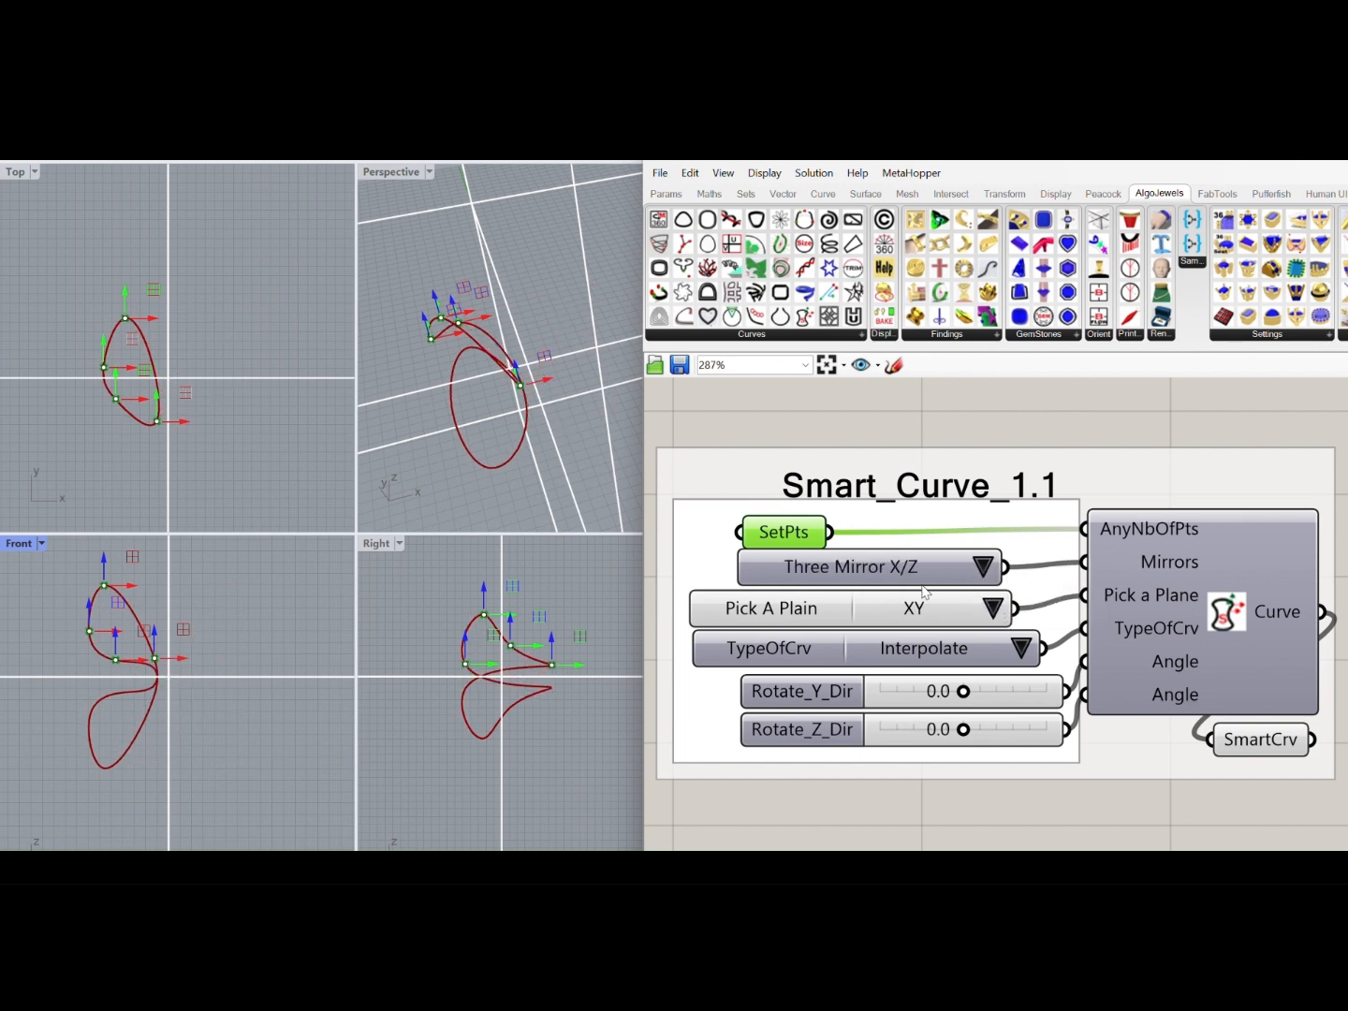
left_click_drag(174, 664, 251, 661)
left_click_drag(463, 644, 429, 667)
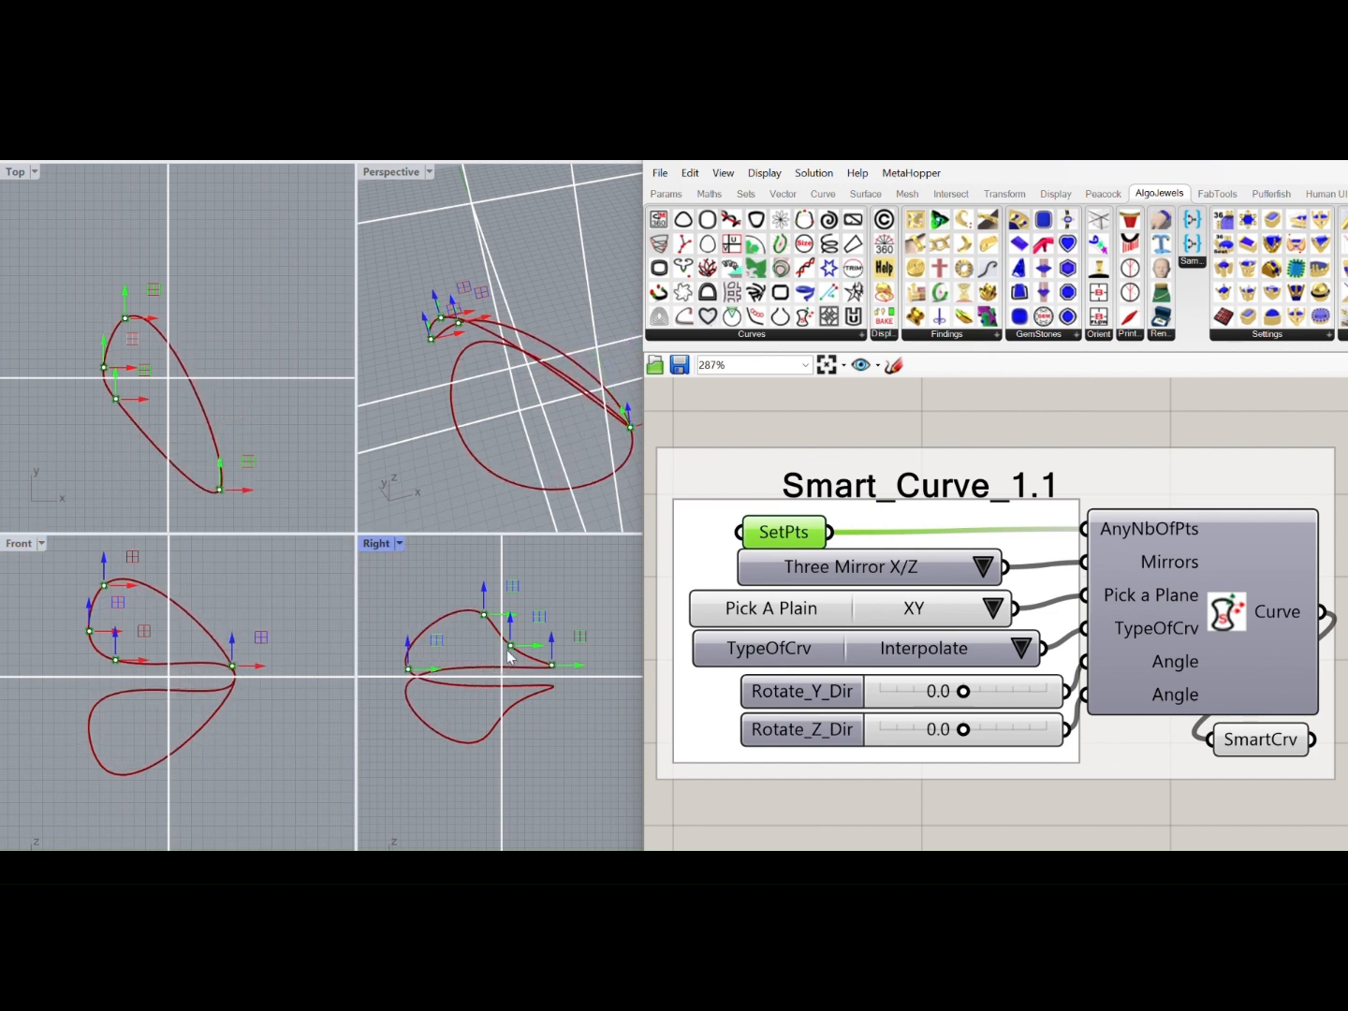
Try the XZ and YZ planes for the Smart_Curve mirroring, and set the plane option to Rotated
left_click(989, 613)
left_click(1005, 632)
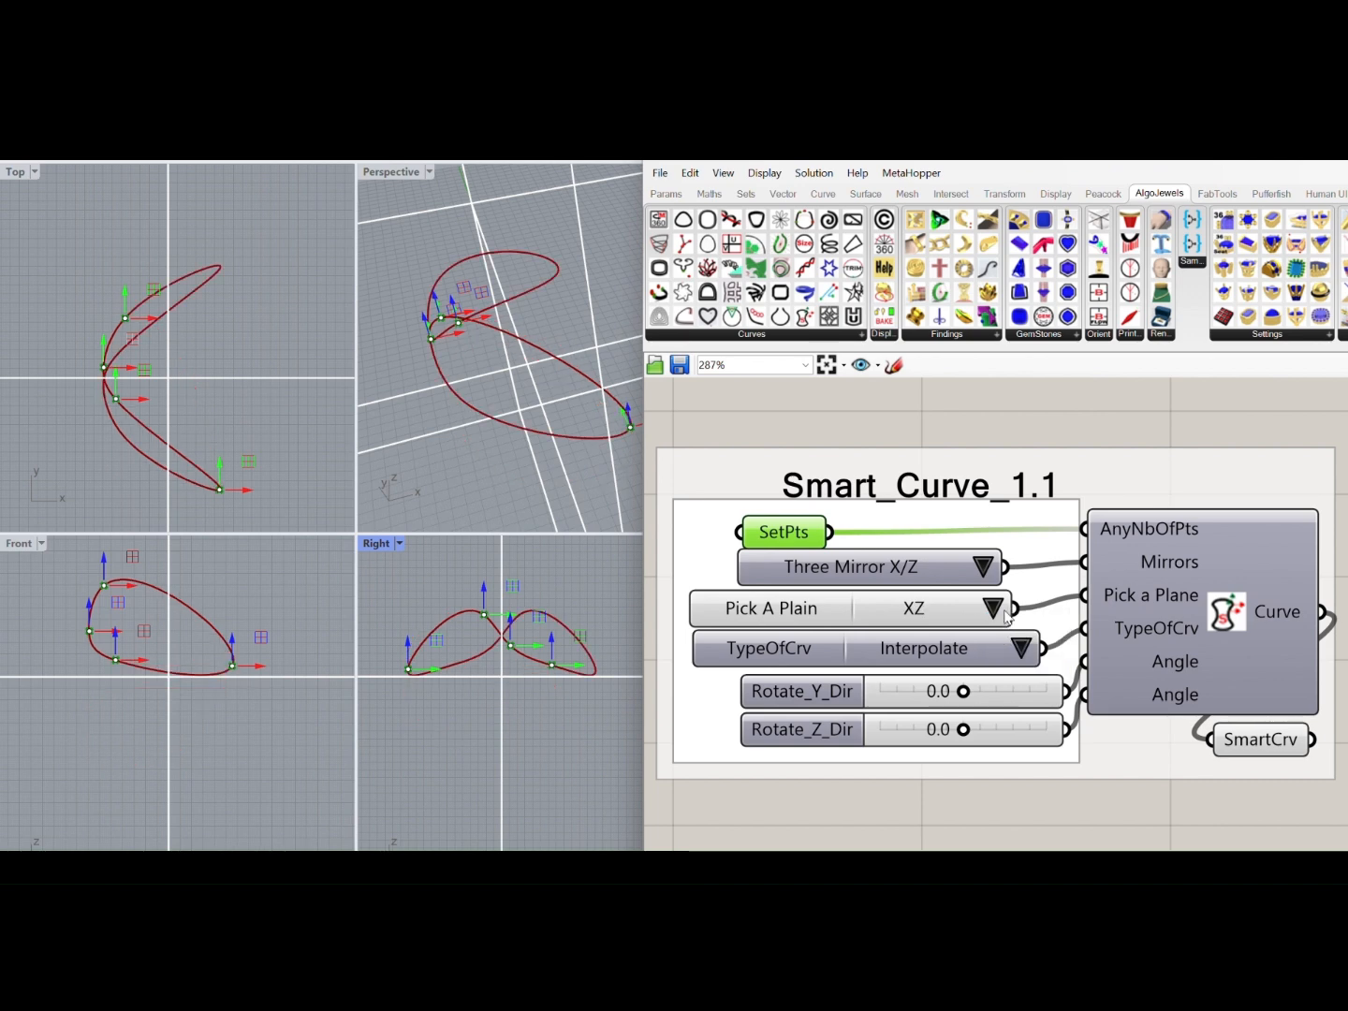
left_click(1007, 615)
left_click(1016, 659)
left_click(990, 611)
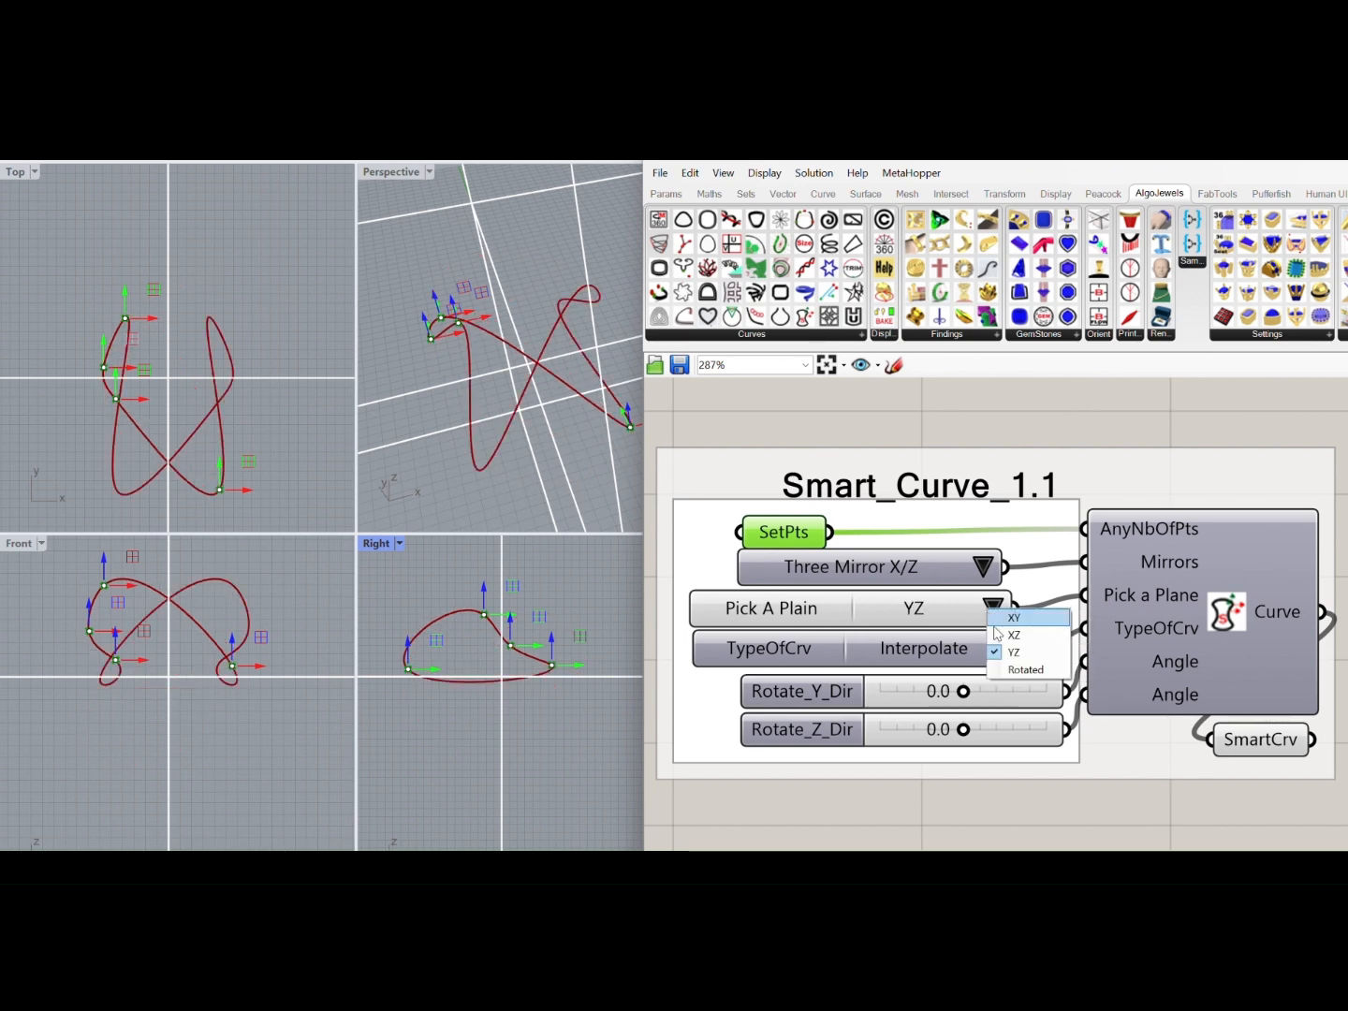
left_click(1020, 666)
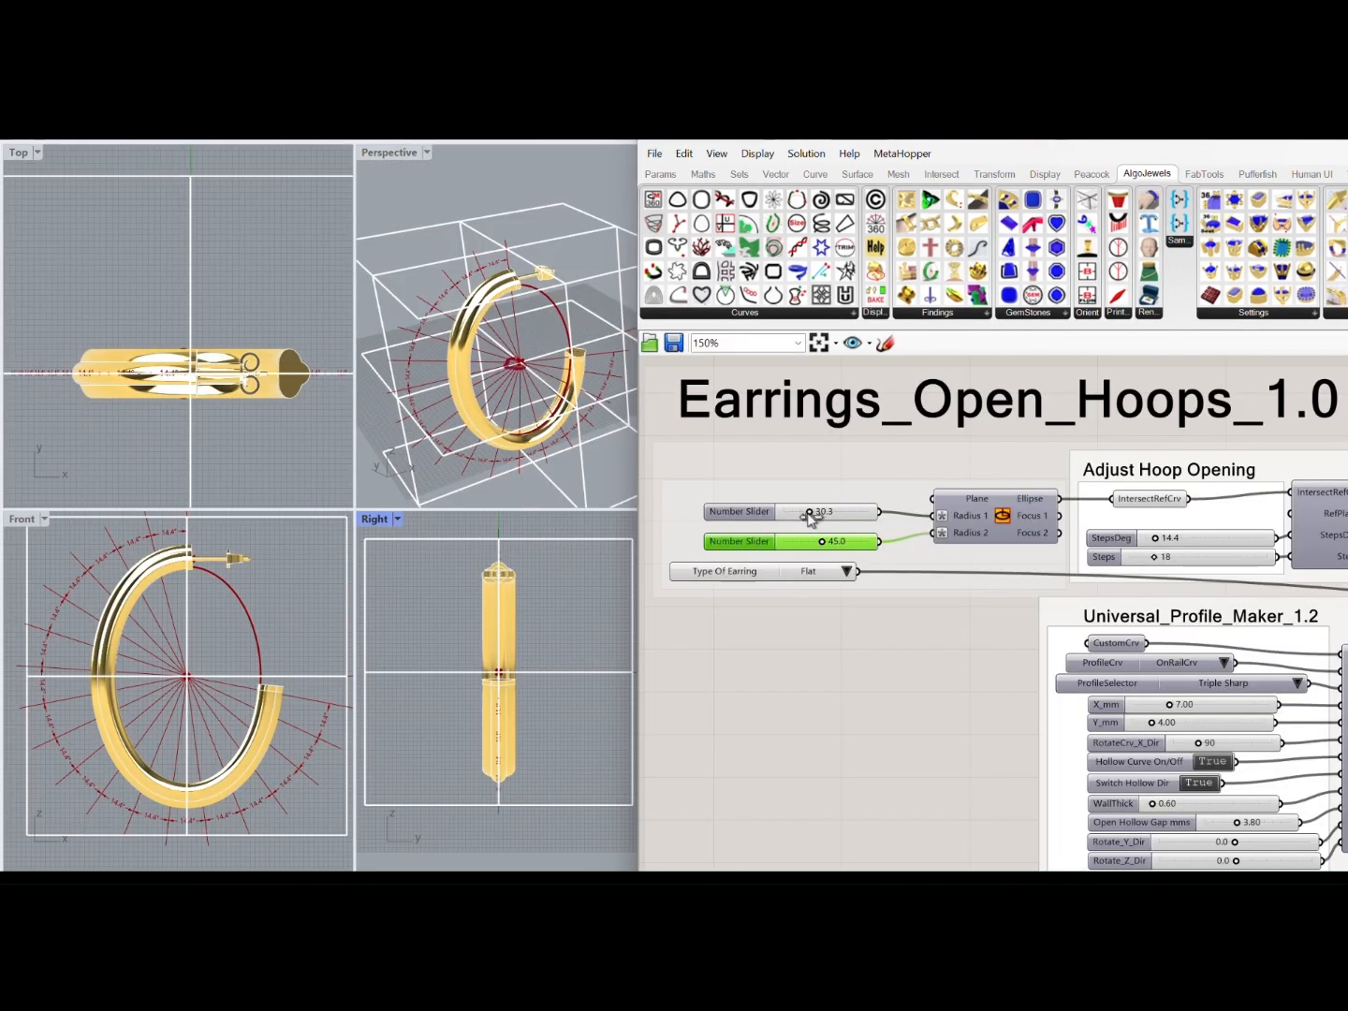
Set the open hoop's Radius 2 to 41.0 and switch the earring type to Tapper and back to Flat
mouse_move(811, 519)
left_mouse_down()
mouse_move(829, 547)
mouse_move(819, 543)
left_mouse_up()
left_click(848, 571)
left_click(865, 599)
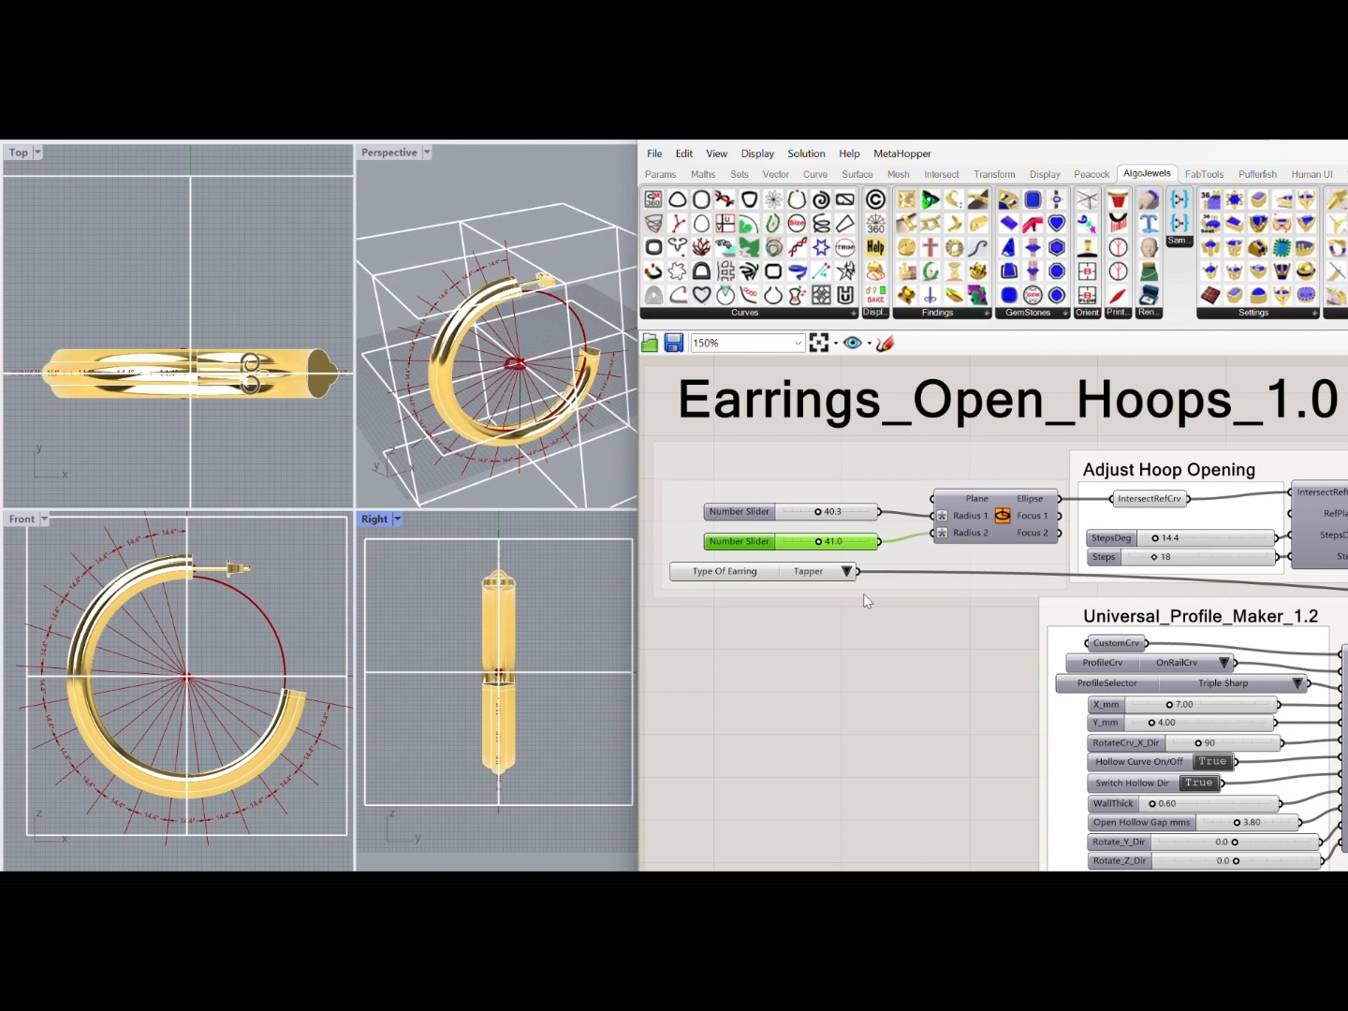
left_click(847, 571)
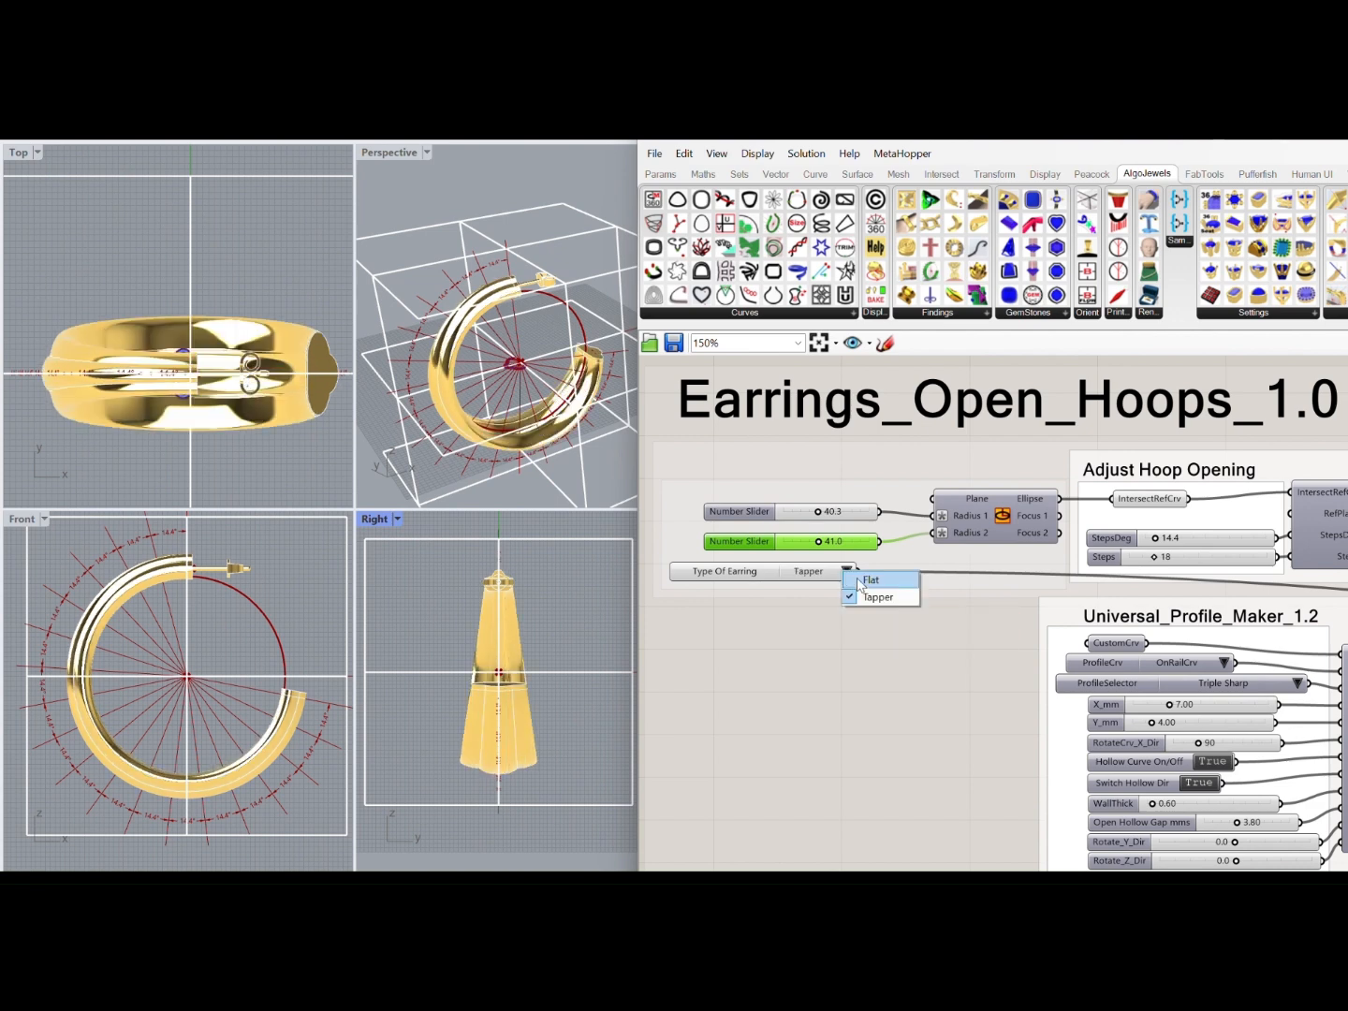
left_click(864, 582)
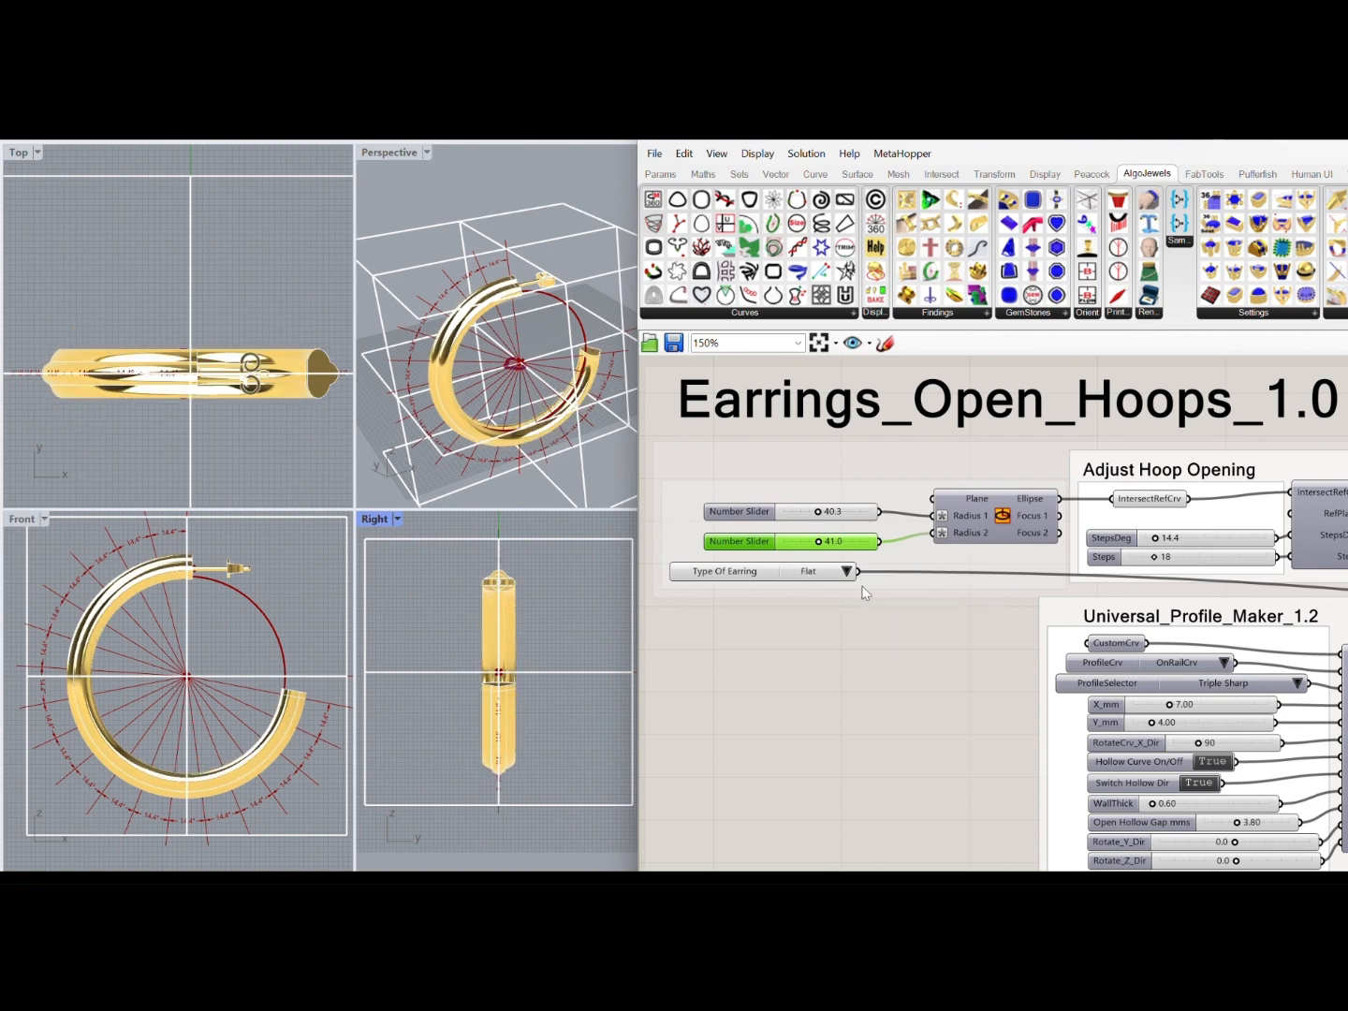
Try the Triple profile on the hoop, replace it with Square Smooth 2, and set the earring type to Tapper
left_click(1297, 683)
left_click(1311, 737)
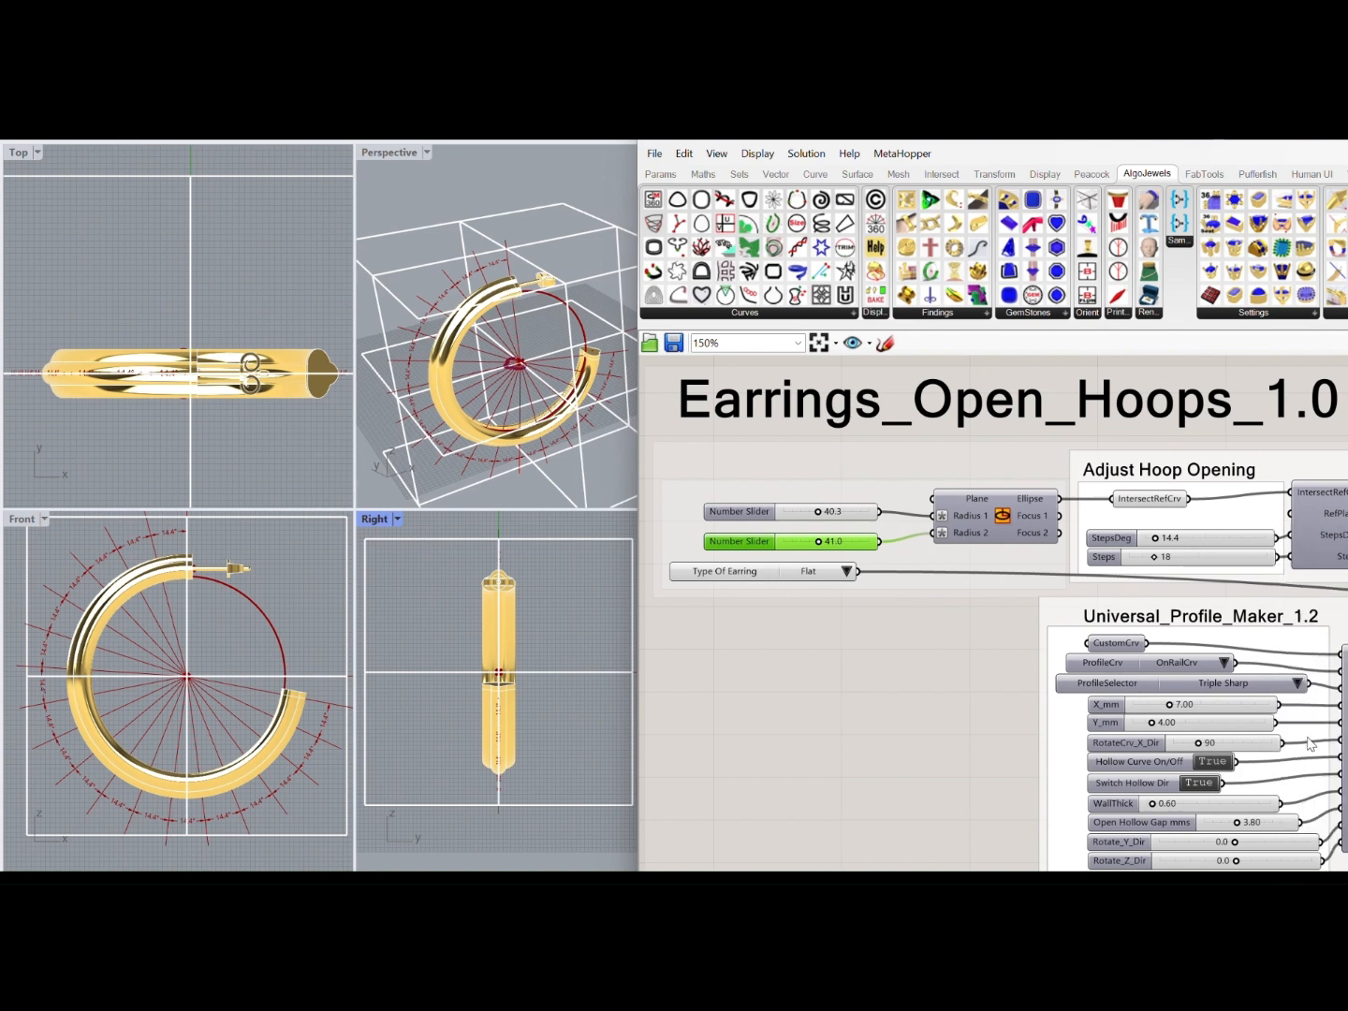
left_click(1302, 685)
left_click(1287, 610)
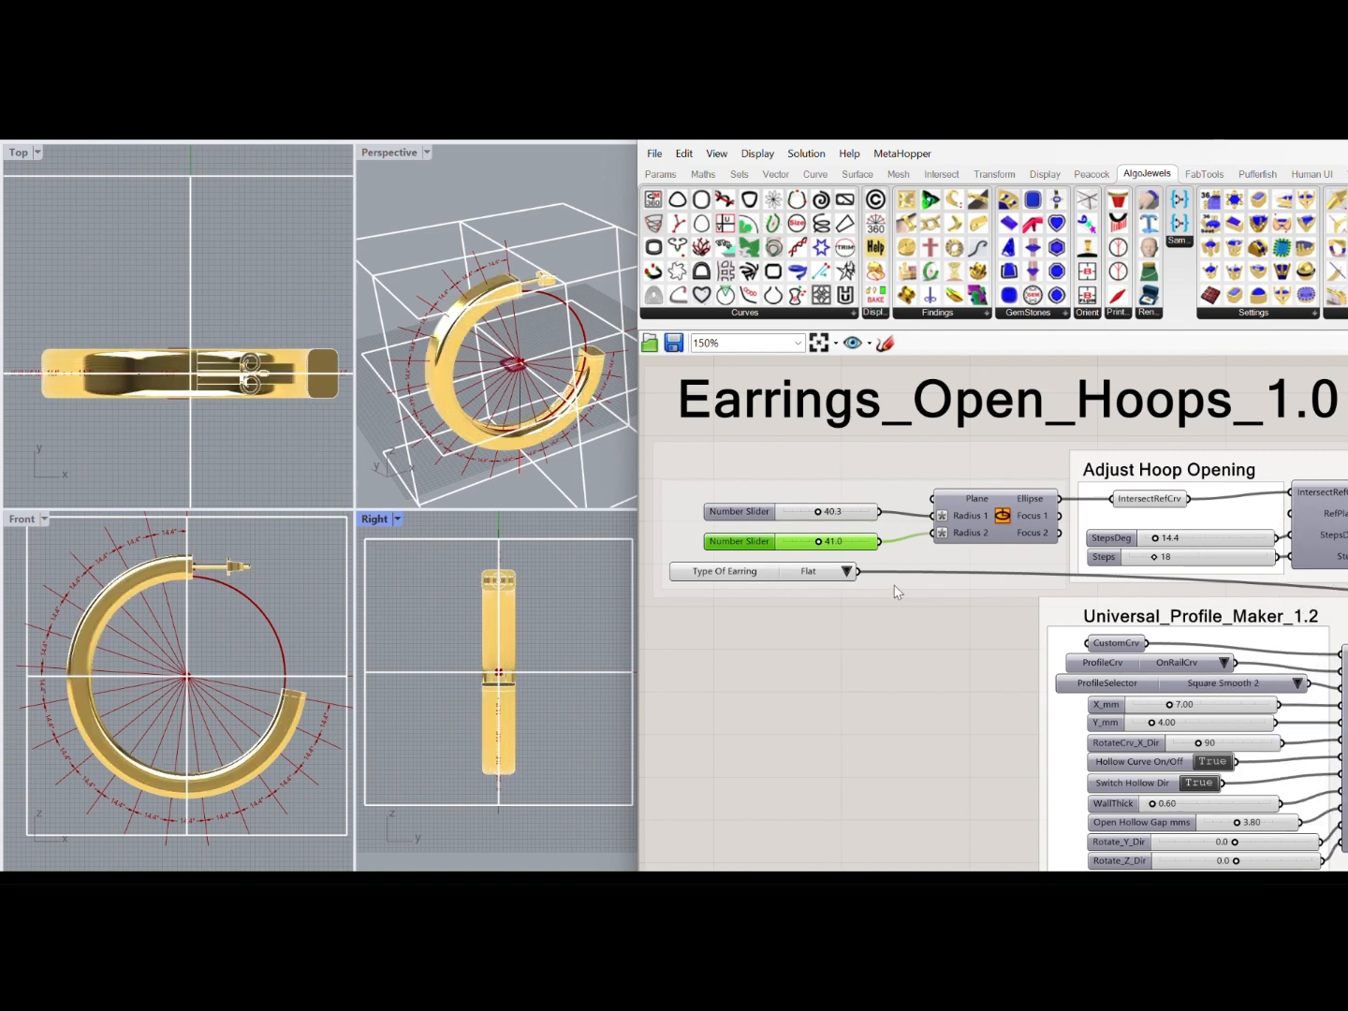
left_click(847, 570)
left_click(869, 593)
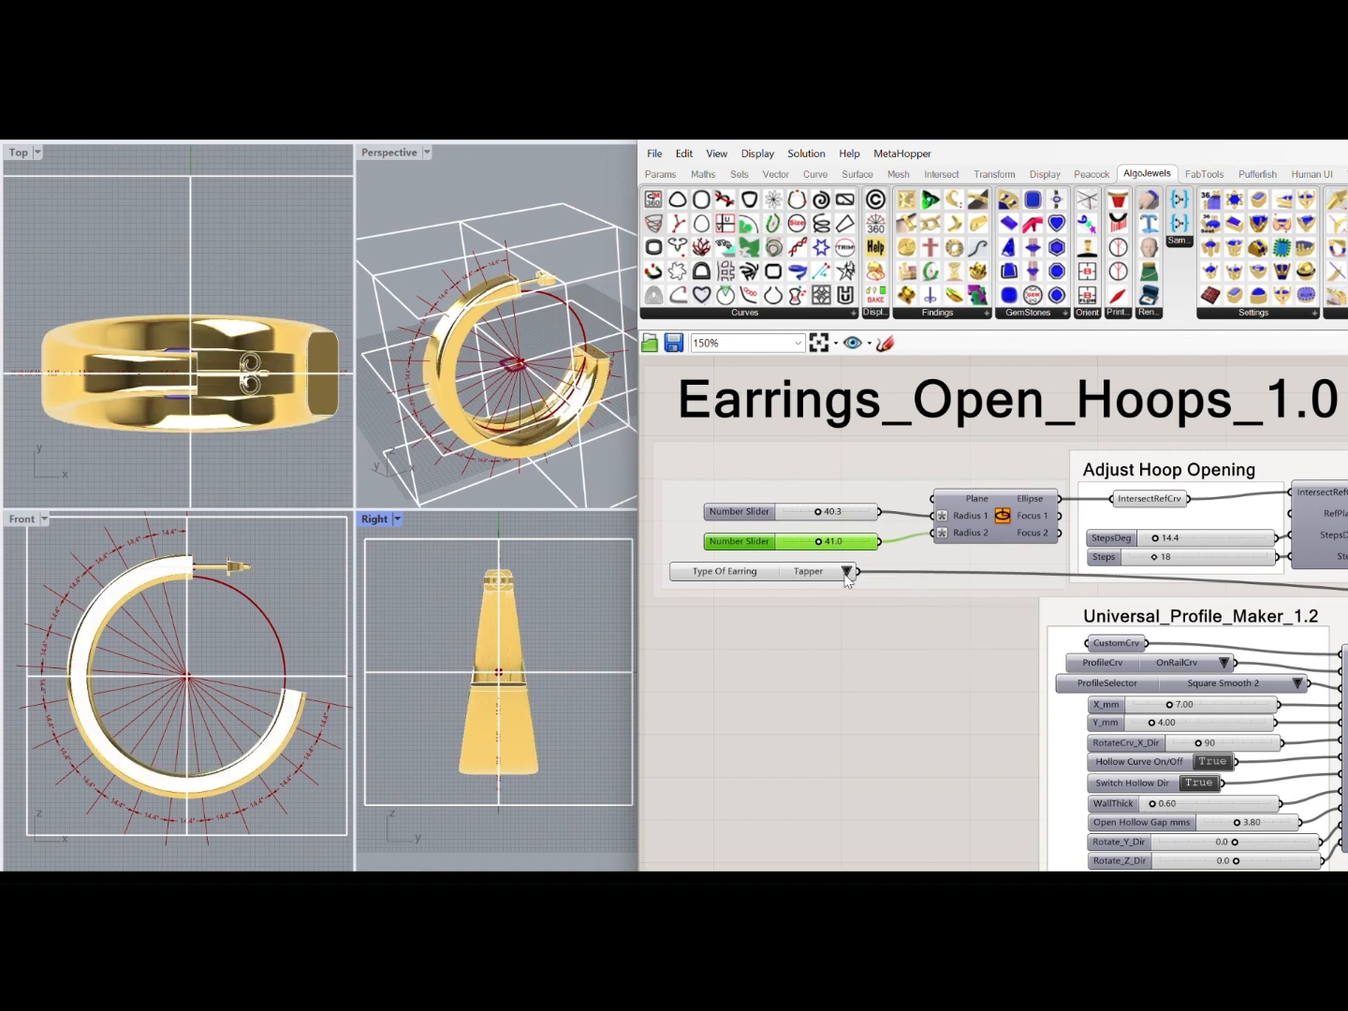
Try the Drop profile on the open hoop, and switch its profile to Heart
right_click_drag(492, 442, 531, 406)
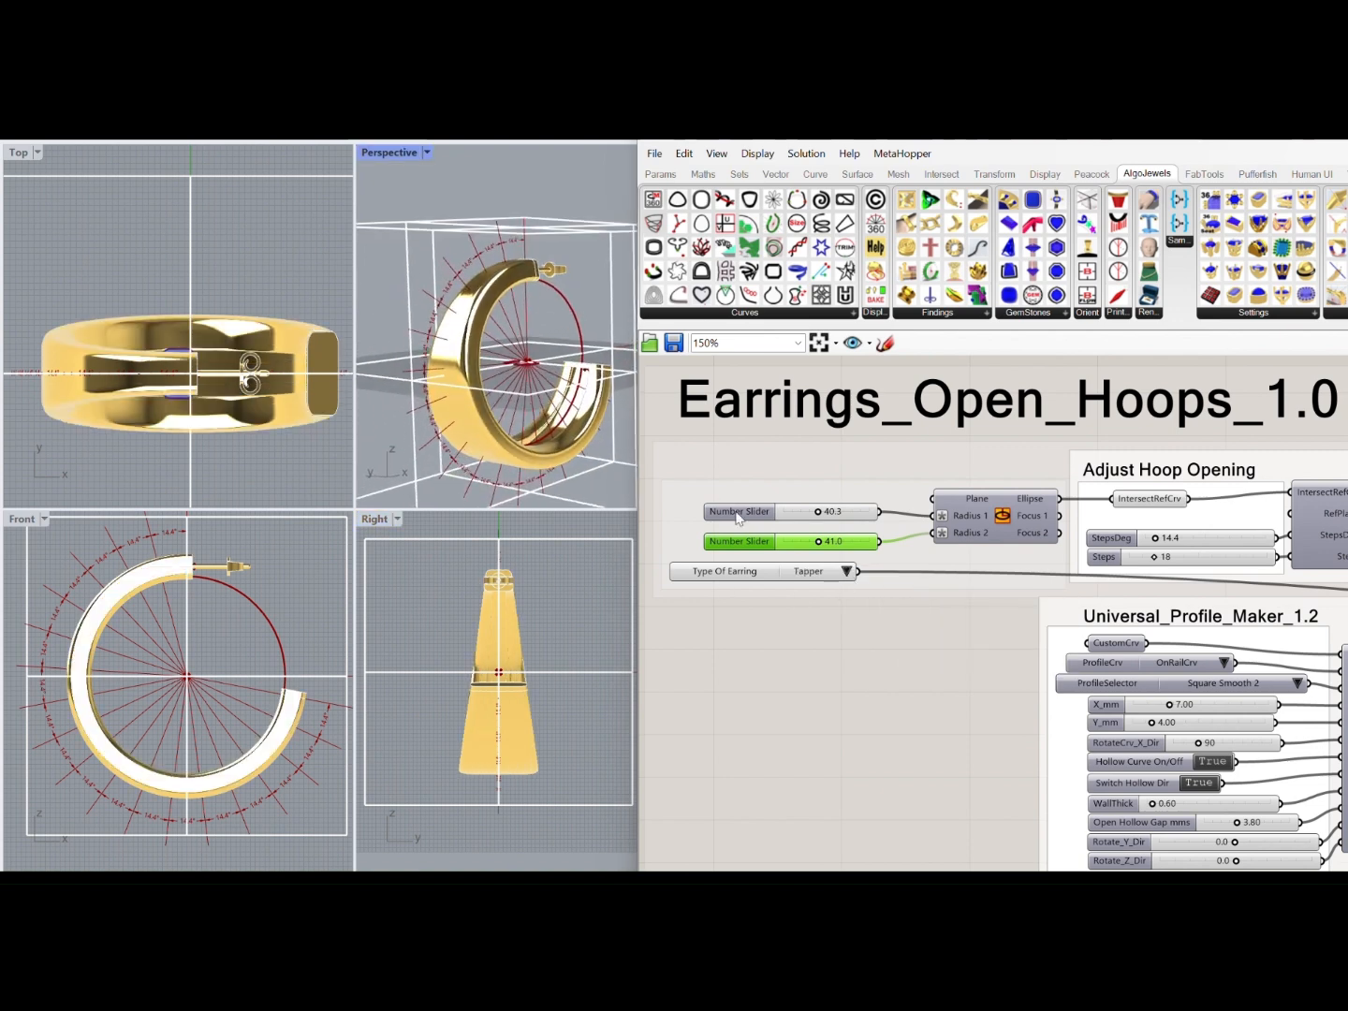
left_click(1297, 684)
left_click(1312, 757)
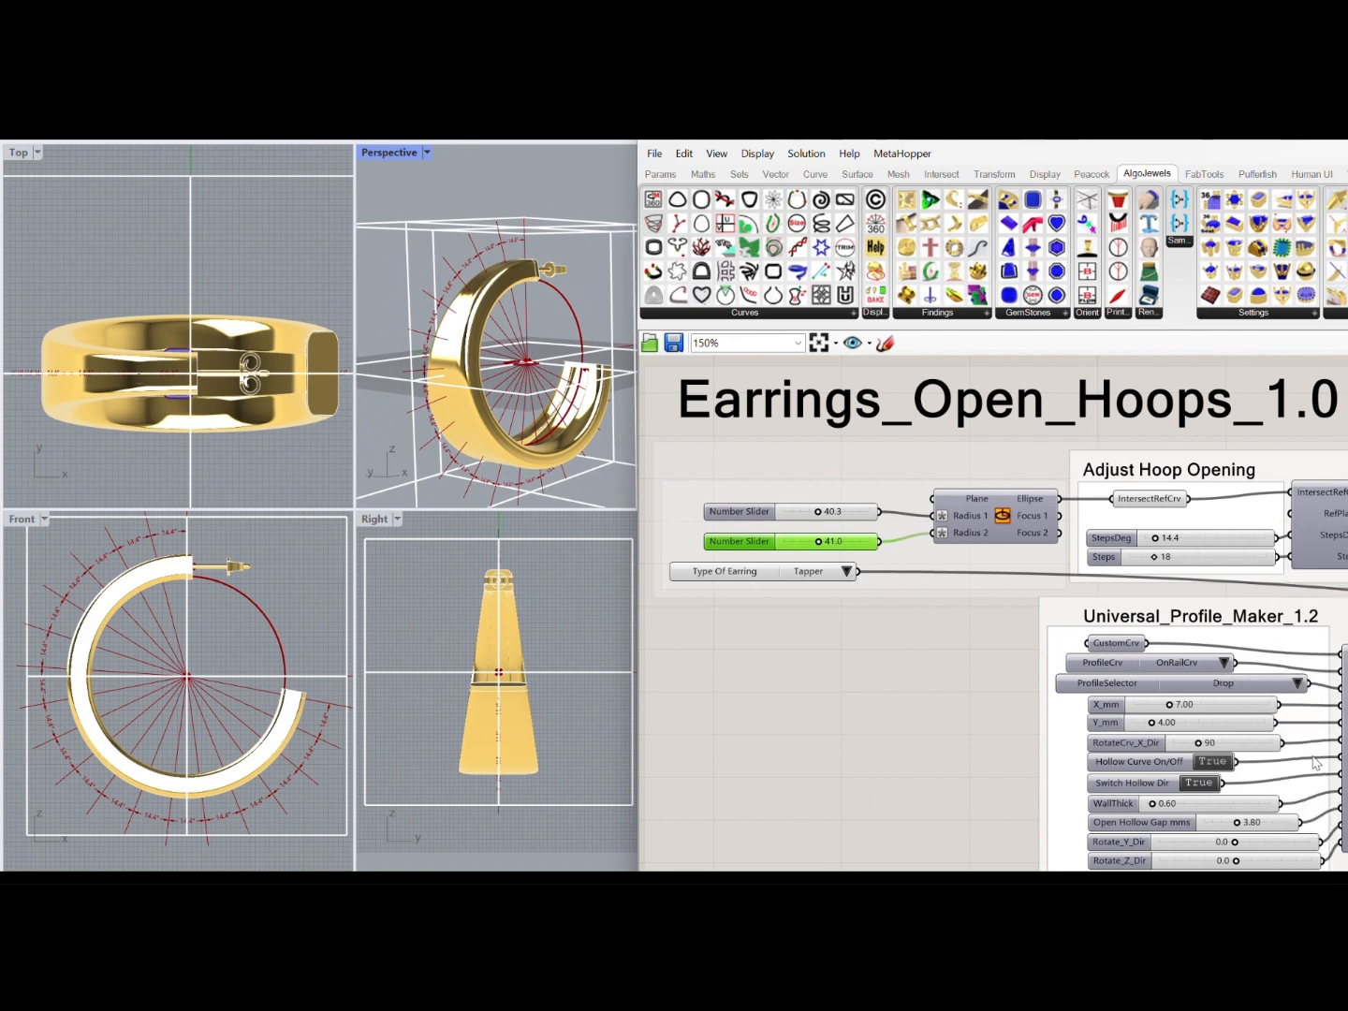
left_click(1298, 686)
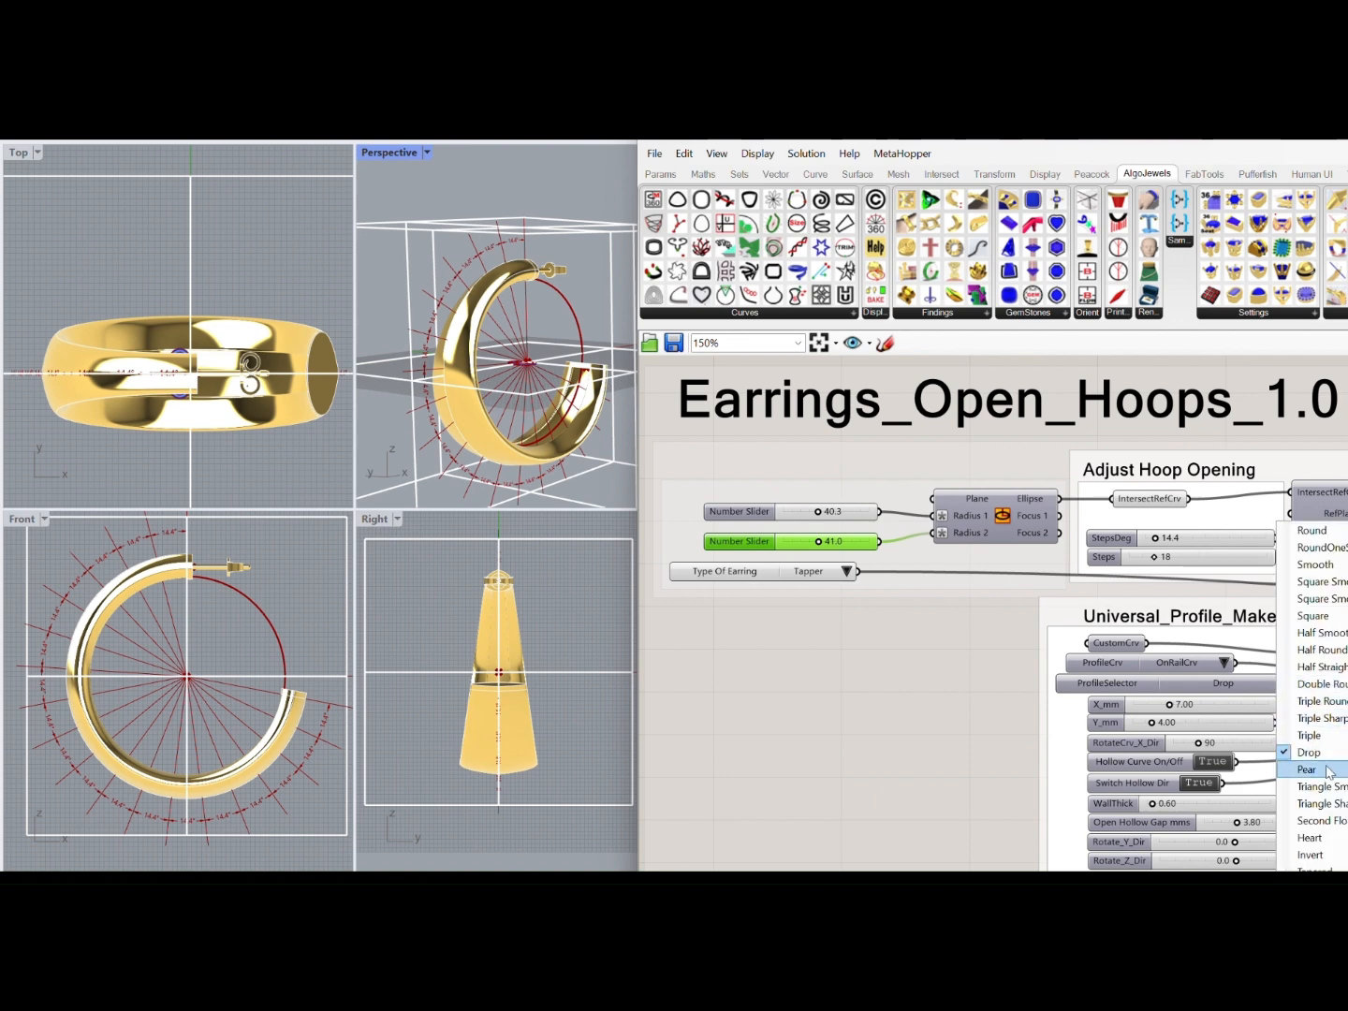
left_click(1307, 848)
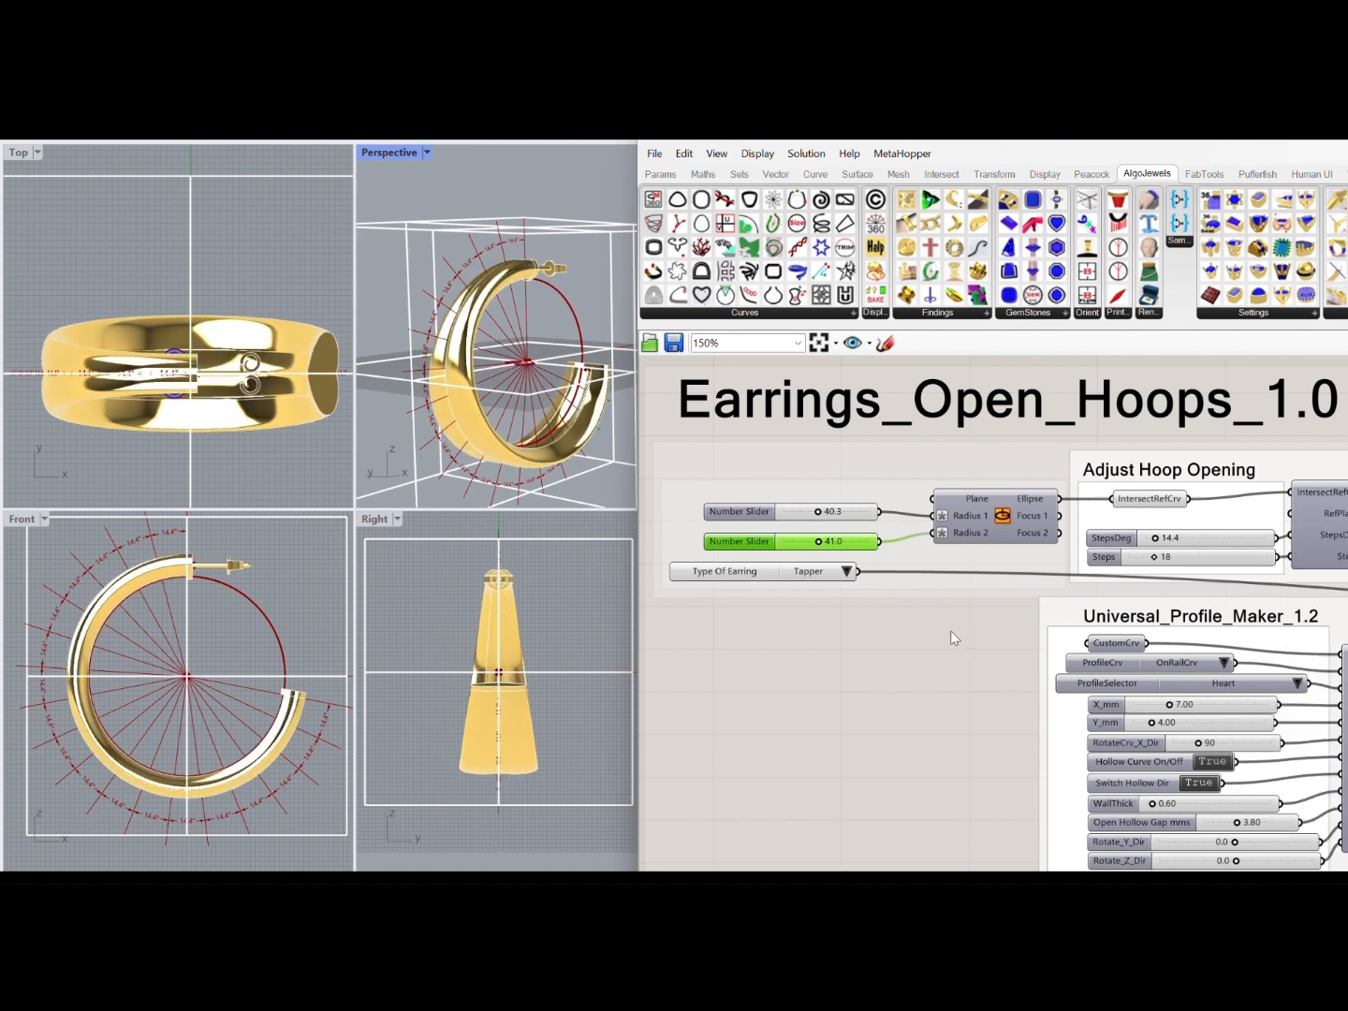
Set the open hoop's Radius 2 to 39.7 and change the earring type to Flat
left_click_drag(820, 544, 817, 545)
left_click(848, 572)
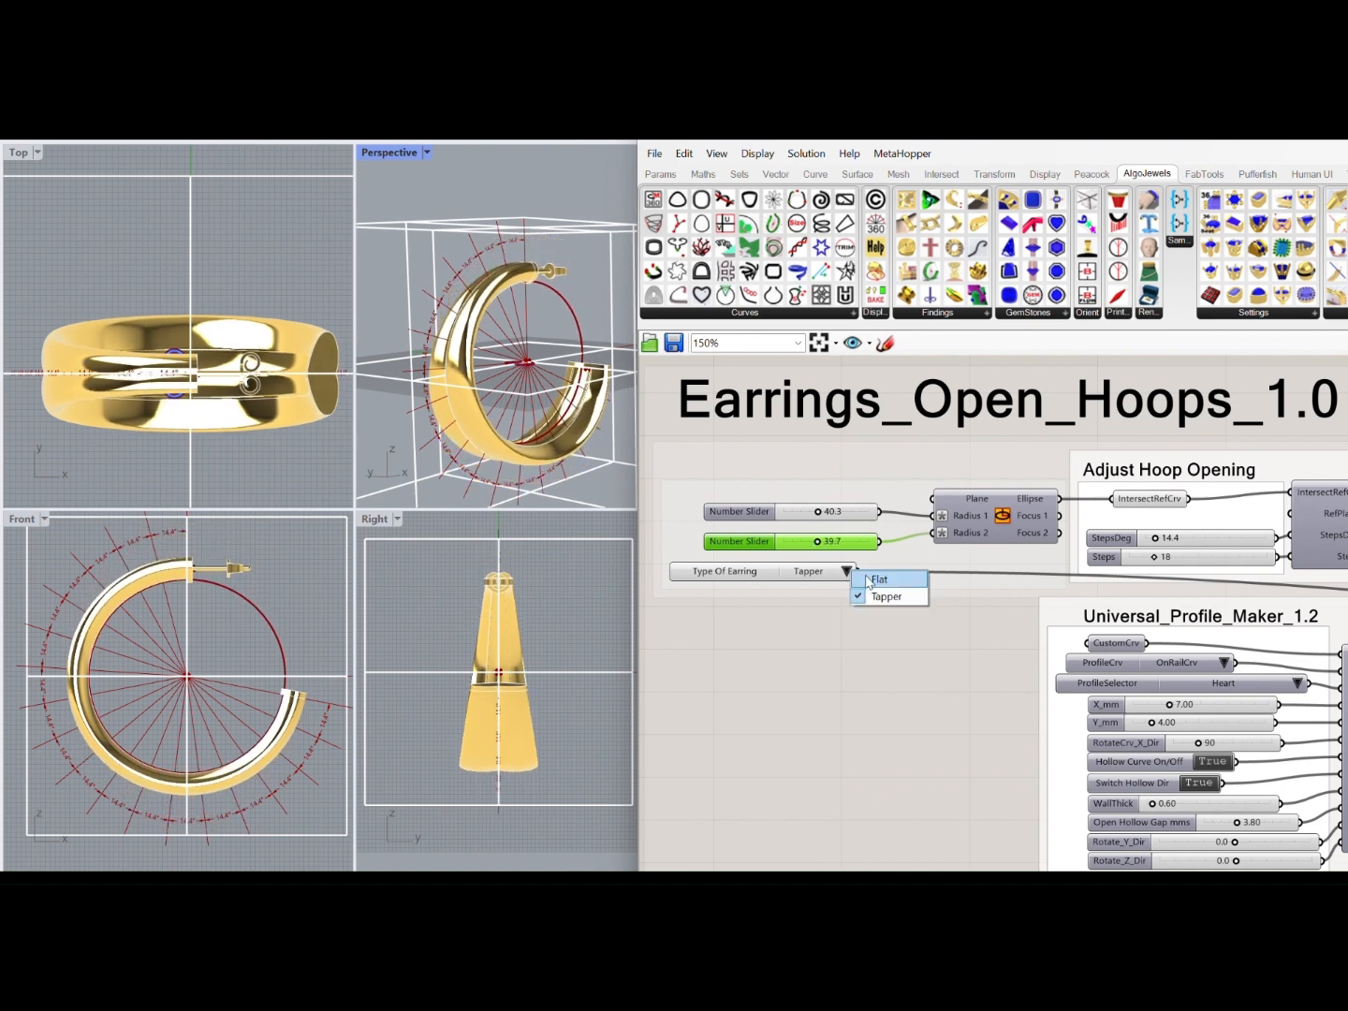
left_click(879, 578)
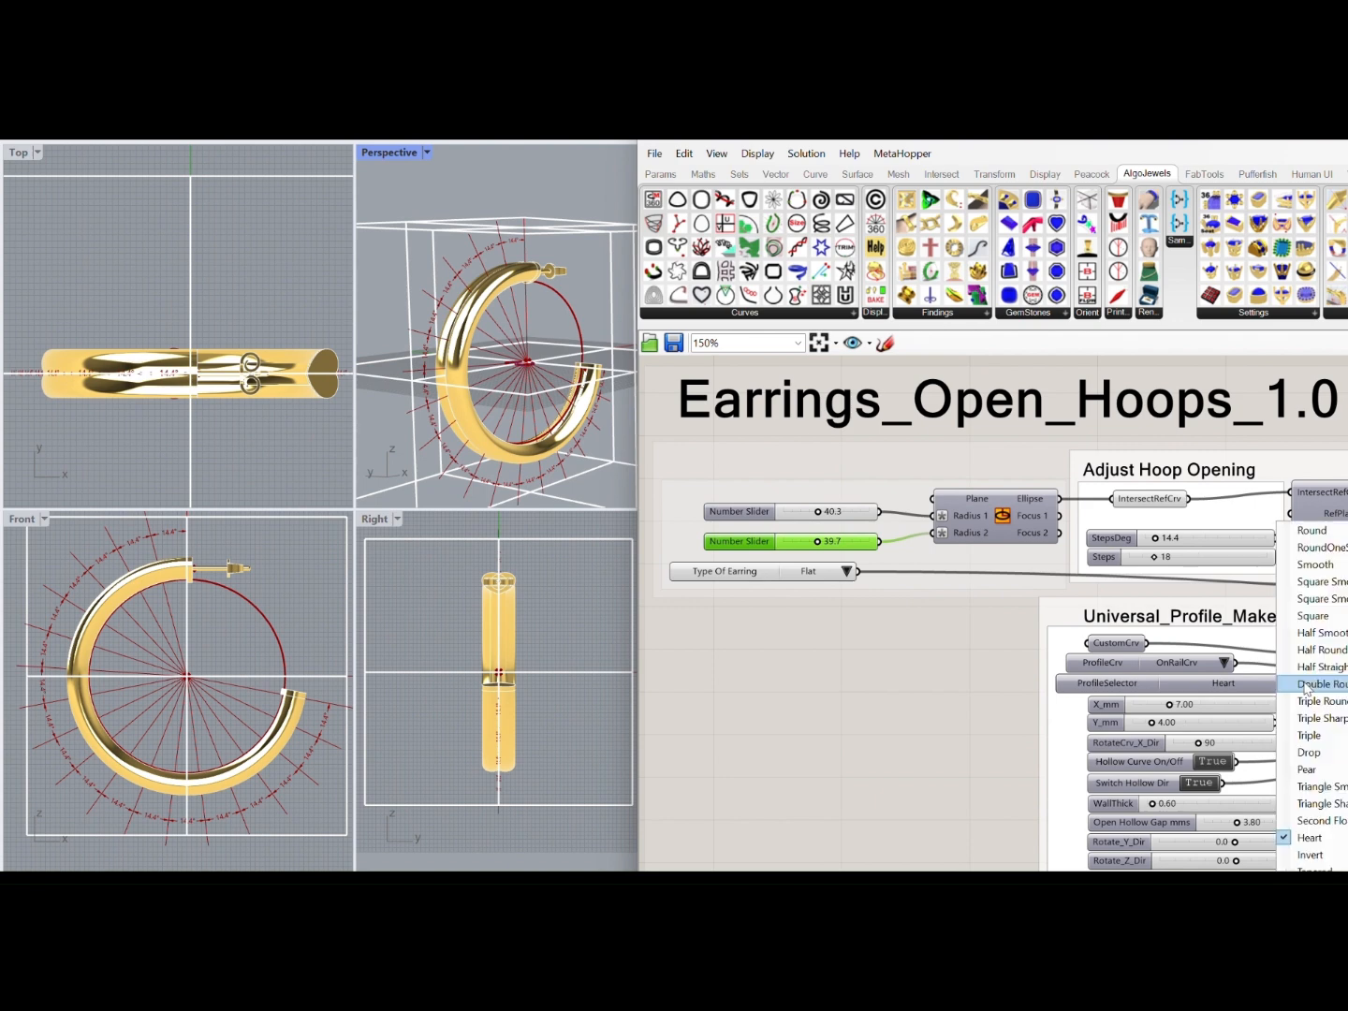
Replace the Heart profile of the hoop with the Round profile
left_click(1297, 684)
left_click(1329, 532)
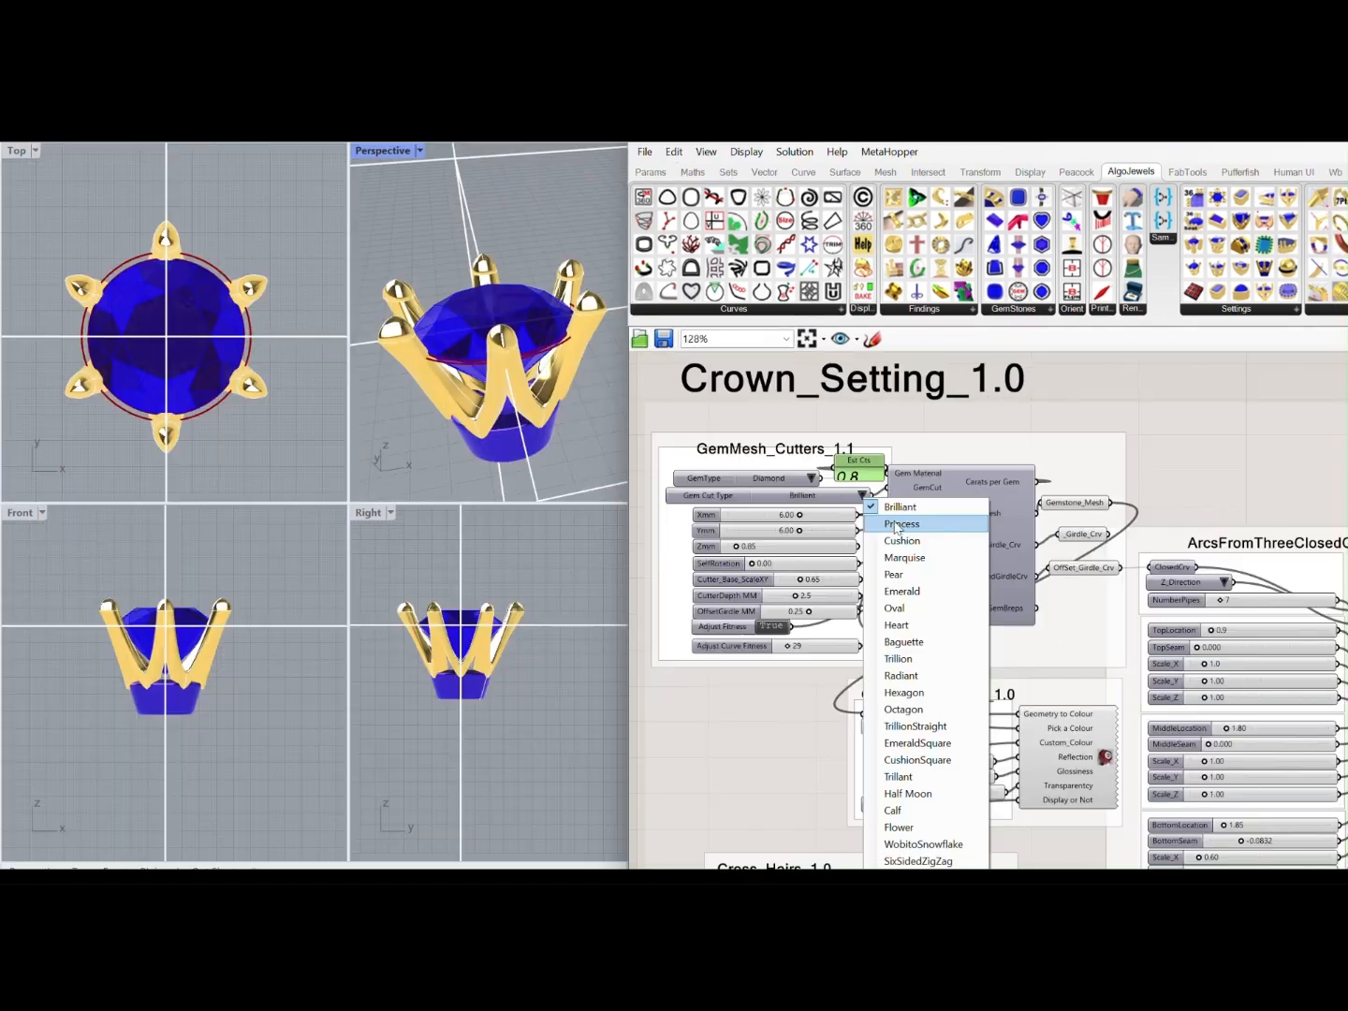
Try the Cushion gem cut in the Crown_Setting definition, and switch it to Pear
left_click(894, 542)
left_click(863, 494)
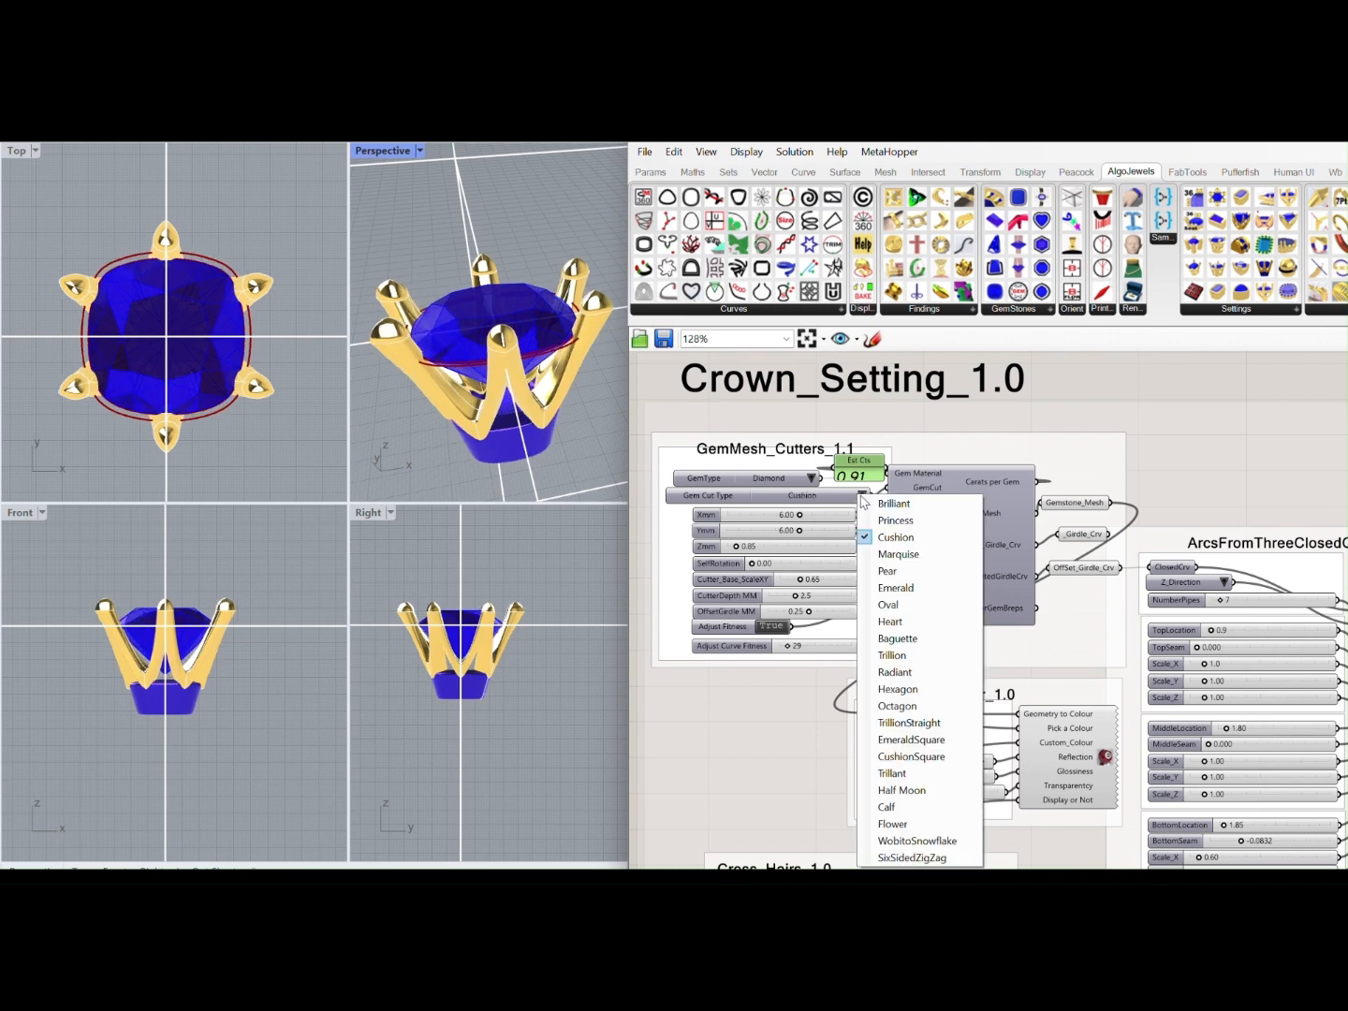
left_click(888, 571)
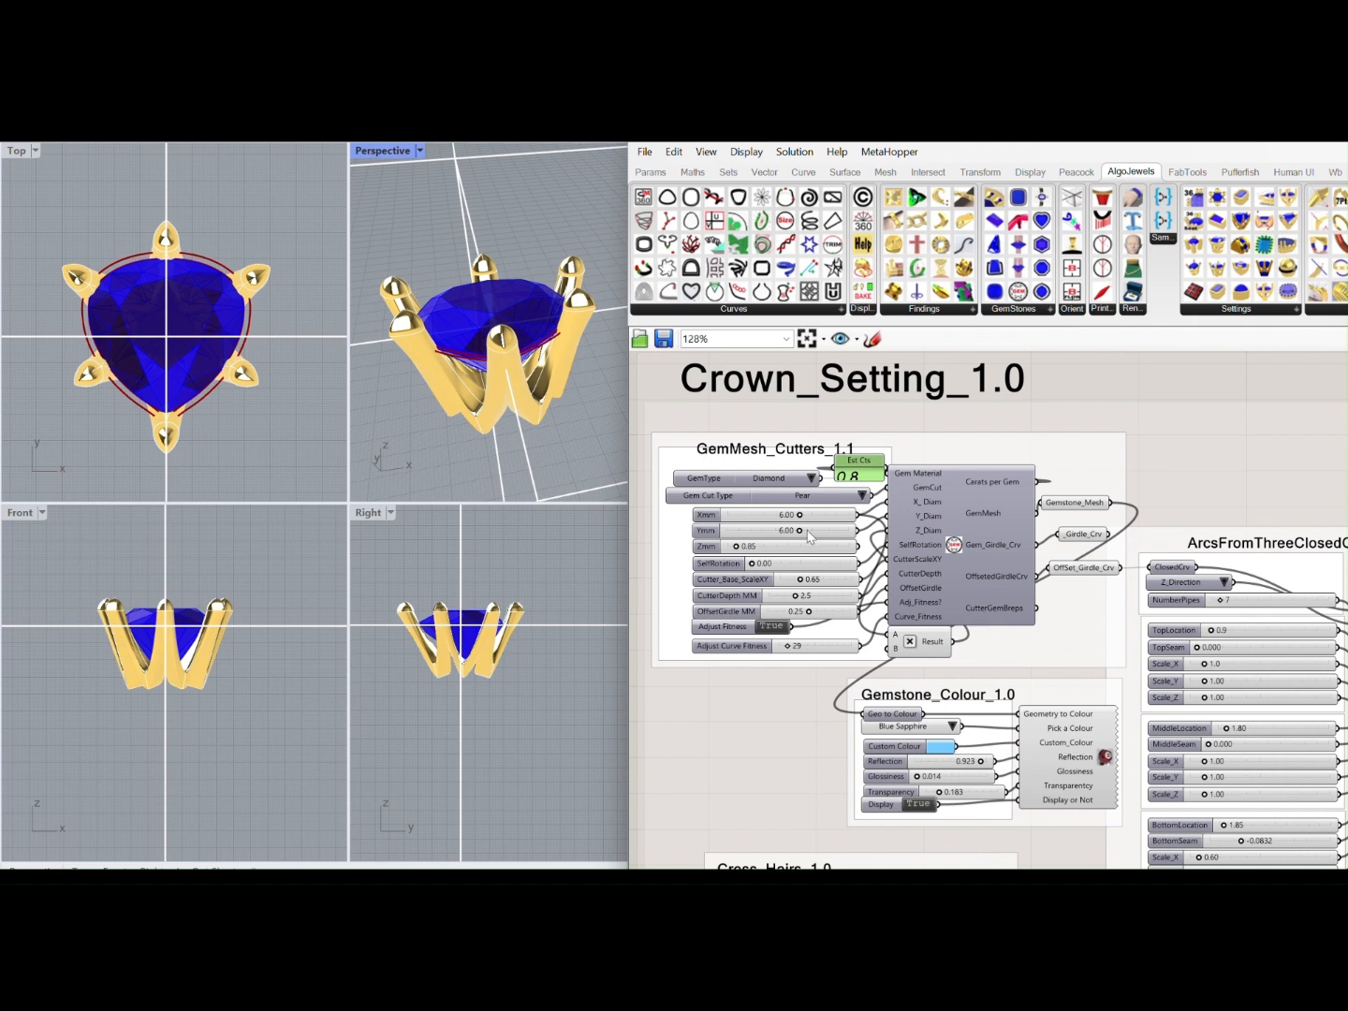
Set the crown setting gem's Ymm to 7.28 and replace its Pear cut with one that has an oval outline
left_click_drag(804, 531, 829, 532)
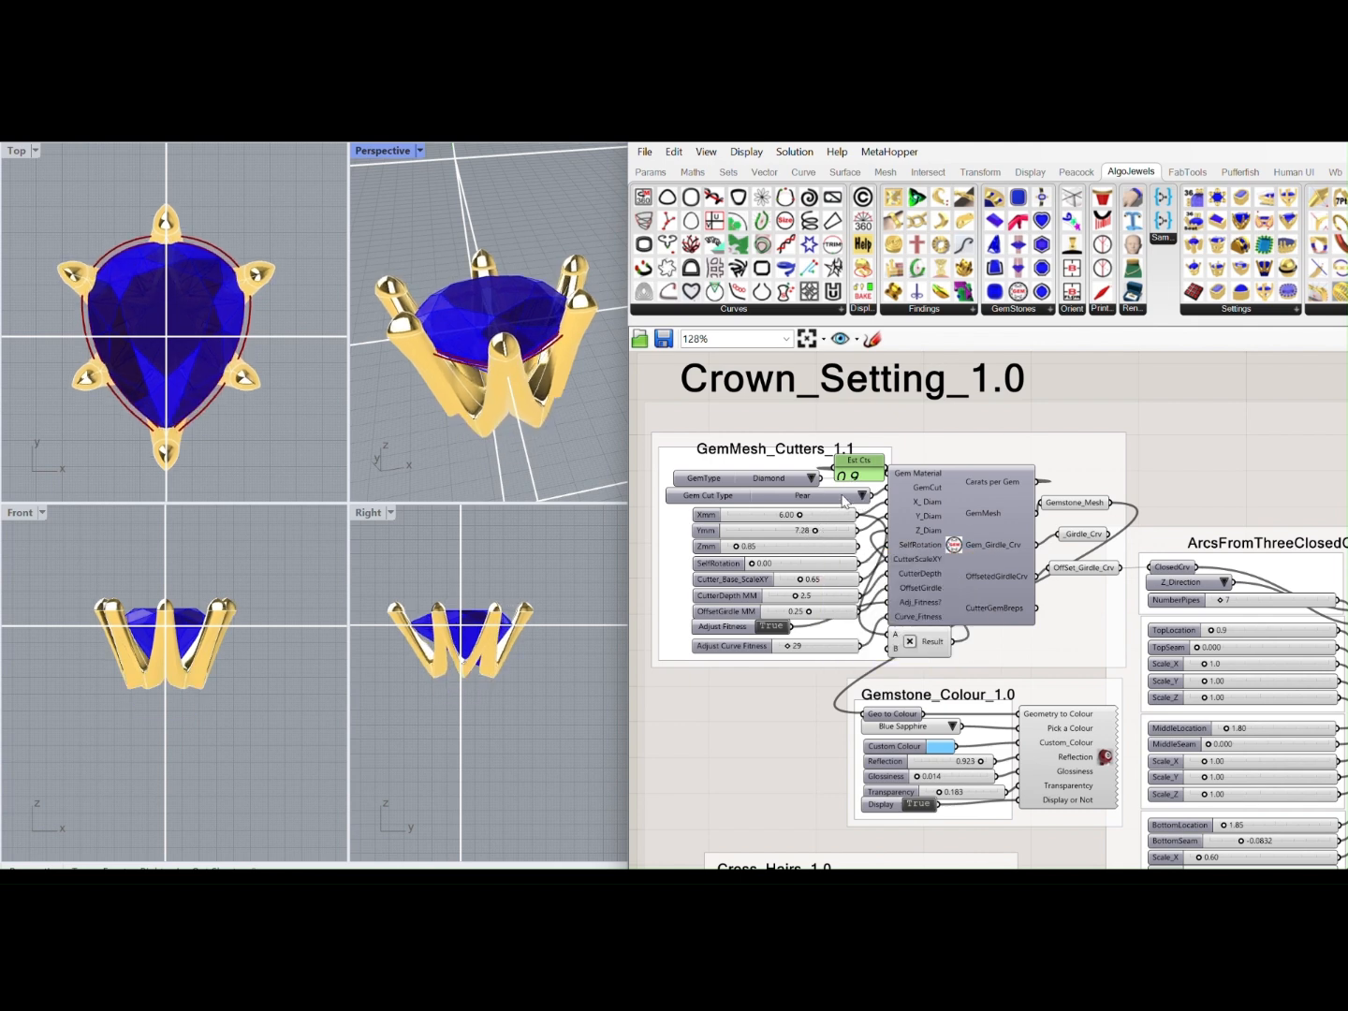
left_click(843, 501)
left_click(932, 518)
Try the Round profile for the crown's Top_Profile, and set it to Square Smooth 2
scroll(998, 541, "down", 3)
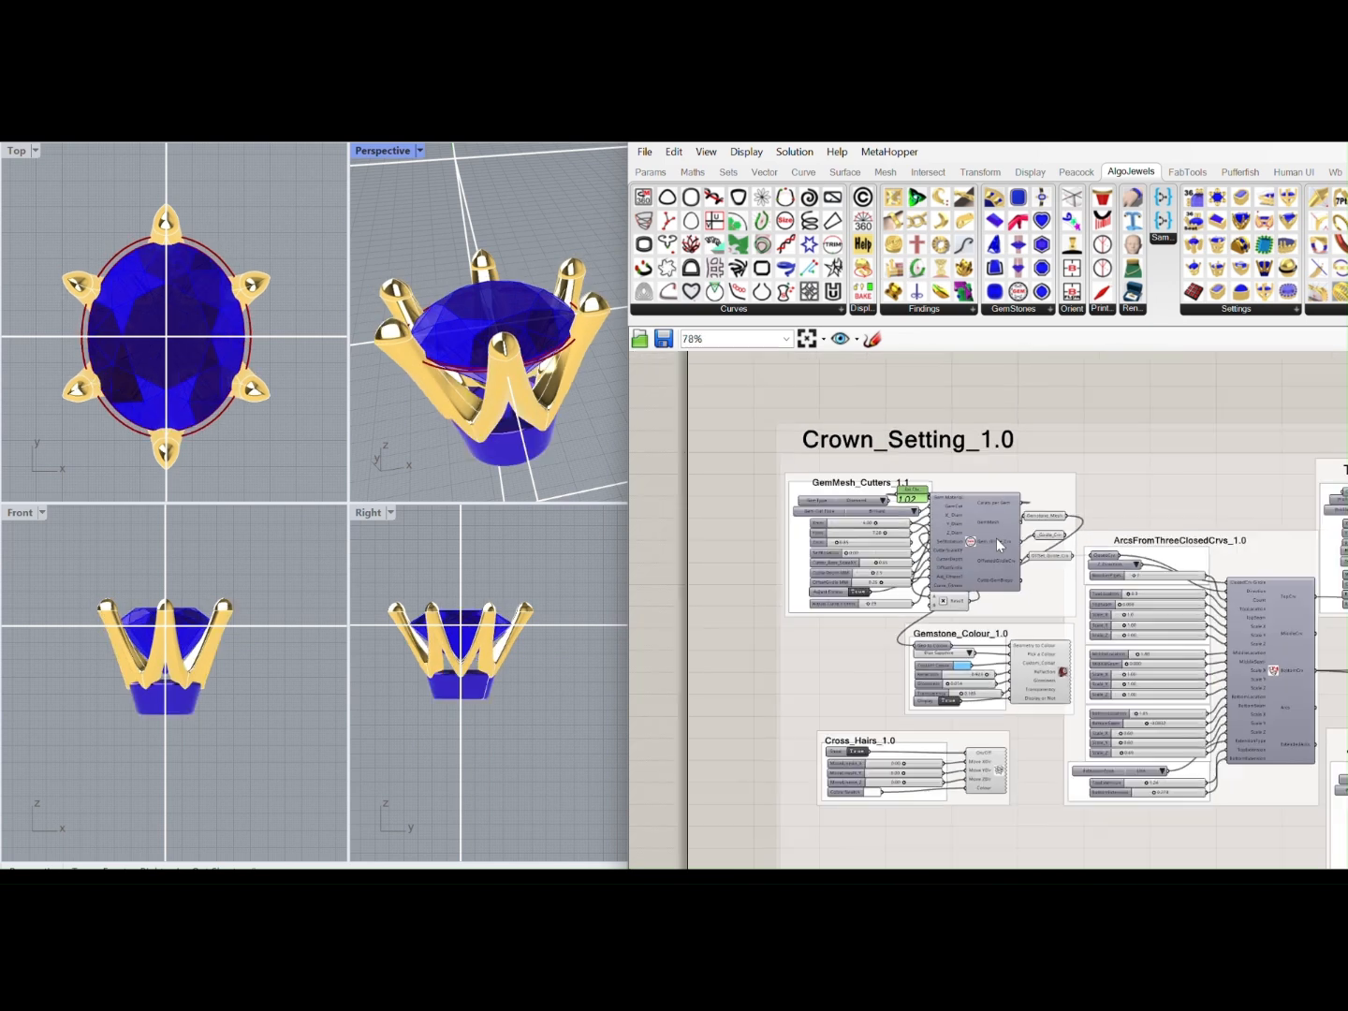
scroll(998, 544, "down", 1)
right_click_drag(1158, 562, 828, 623)
scroll(1006, 575, "up", 7)
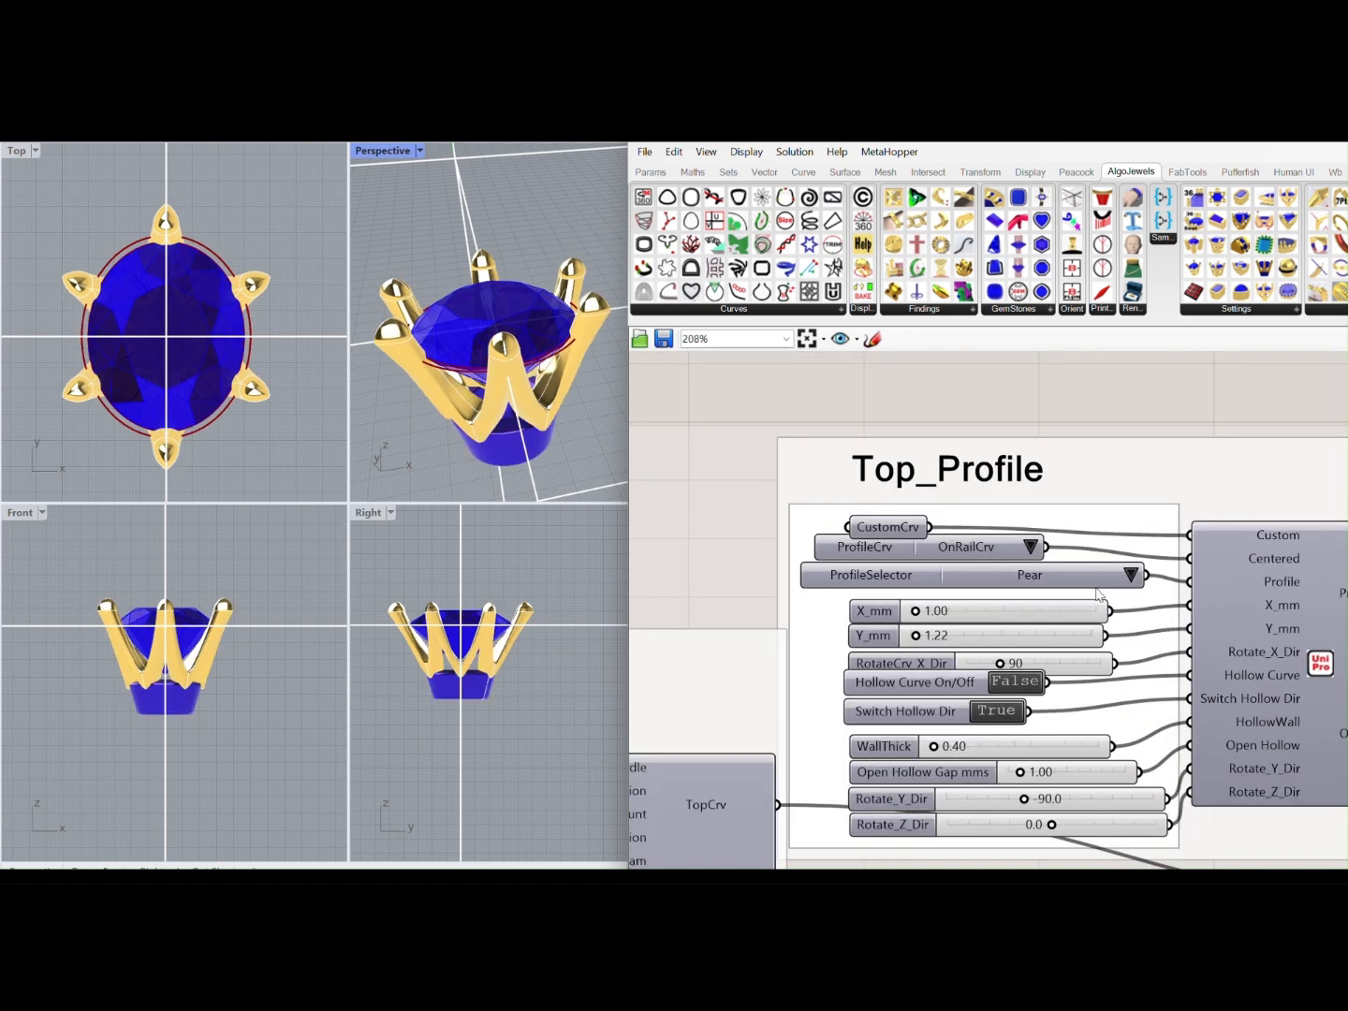
left_click(1132, 575)
left_click(1156, 520)
left_click(1131, 578)
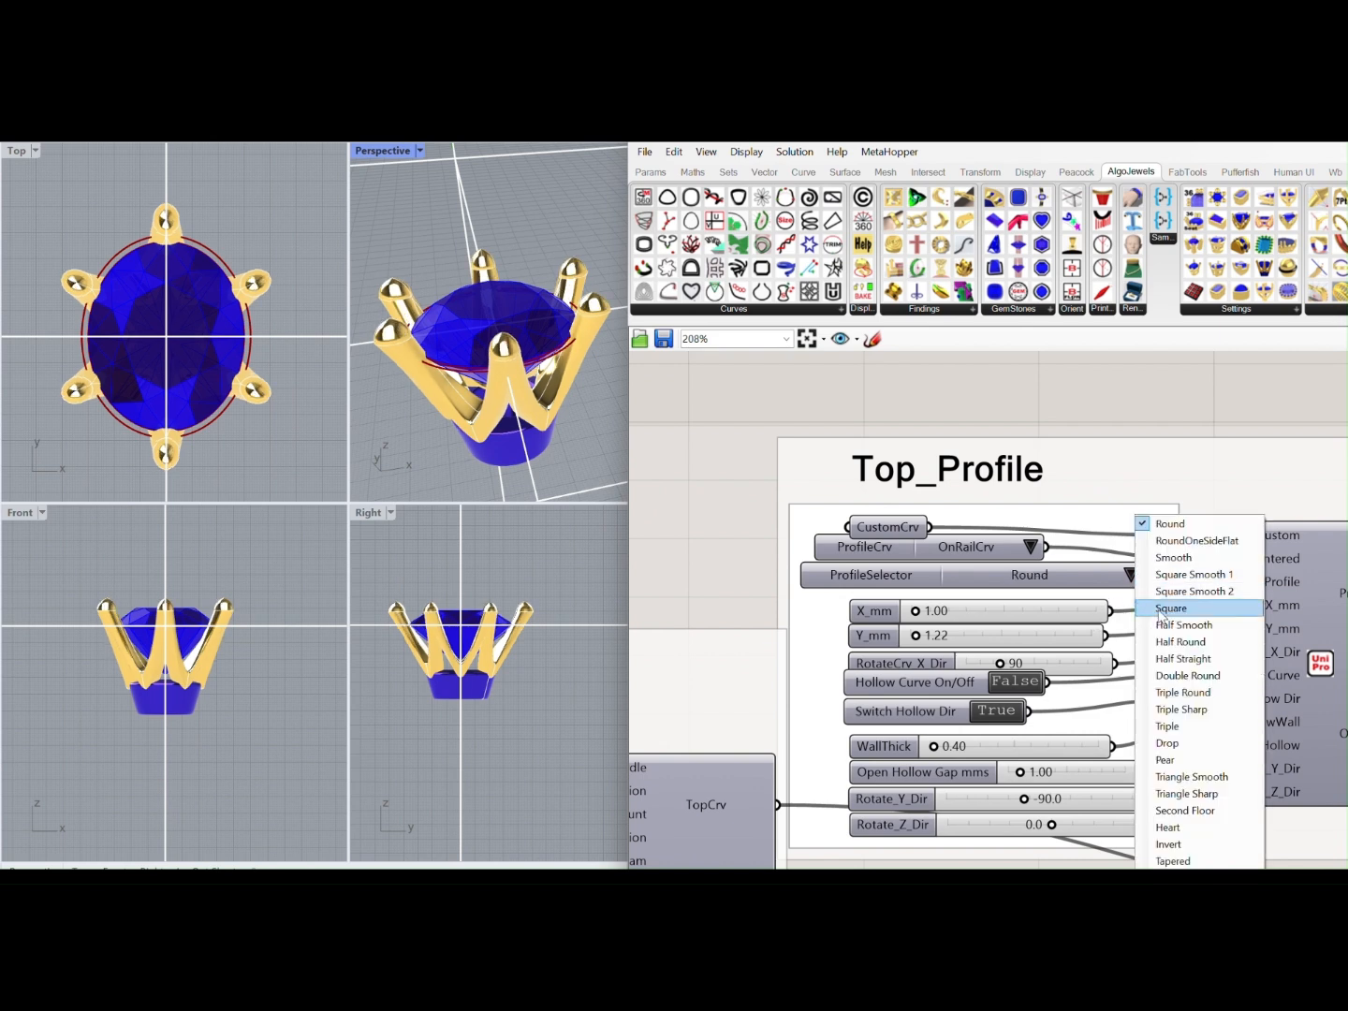
left_click(1161, 595)
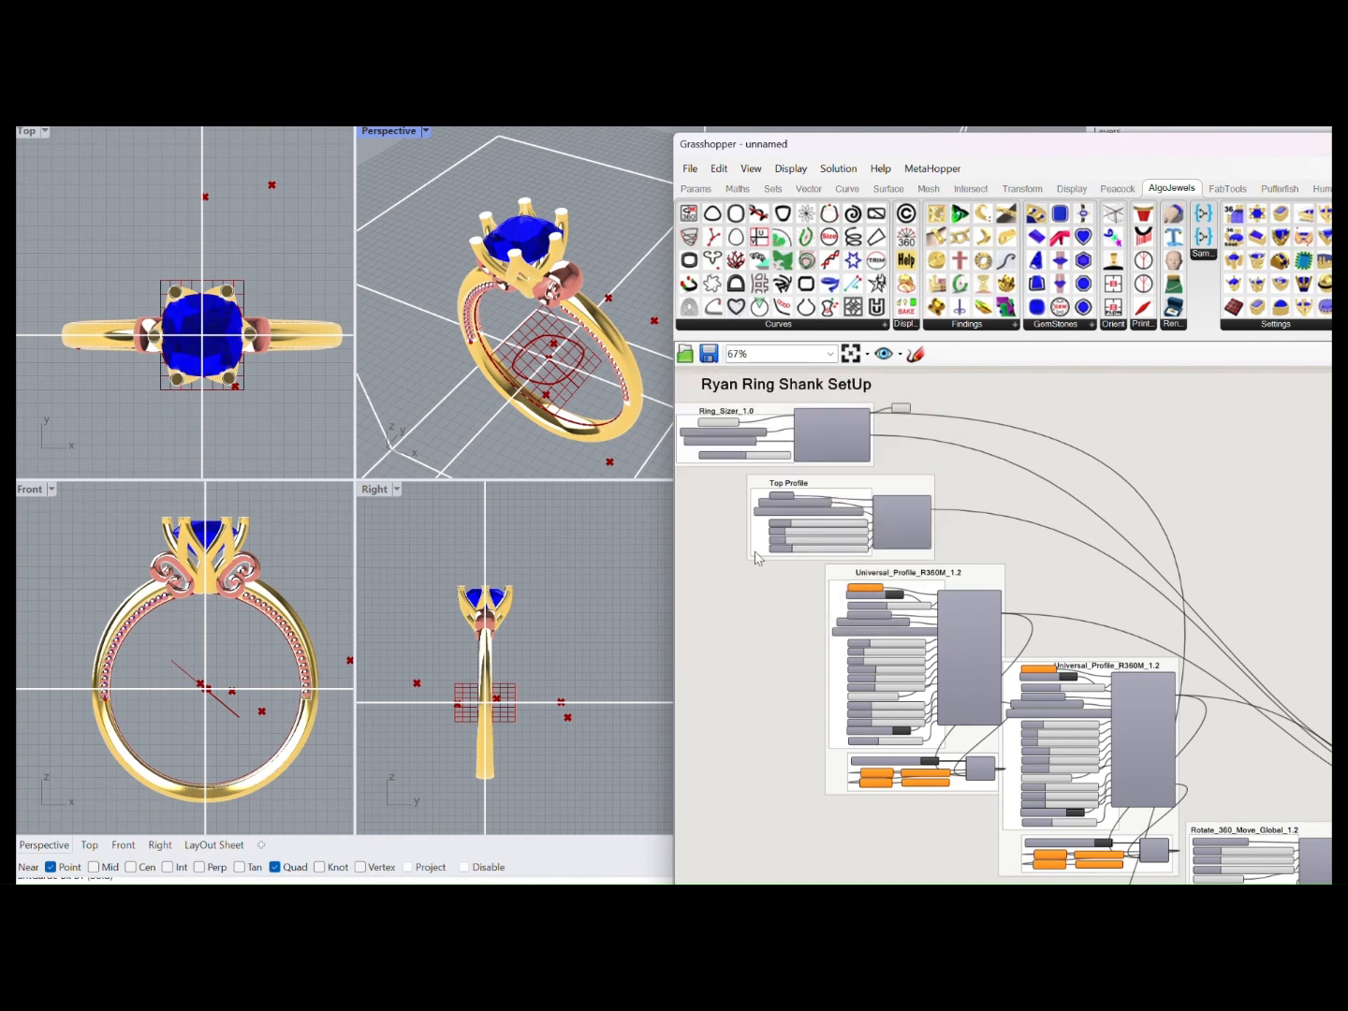
scroll(813, 499, "up", 5)
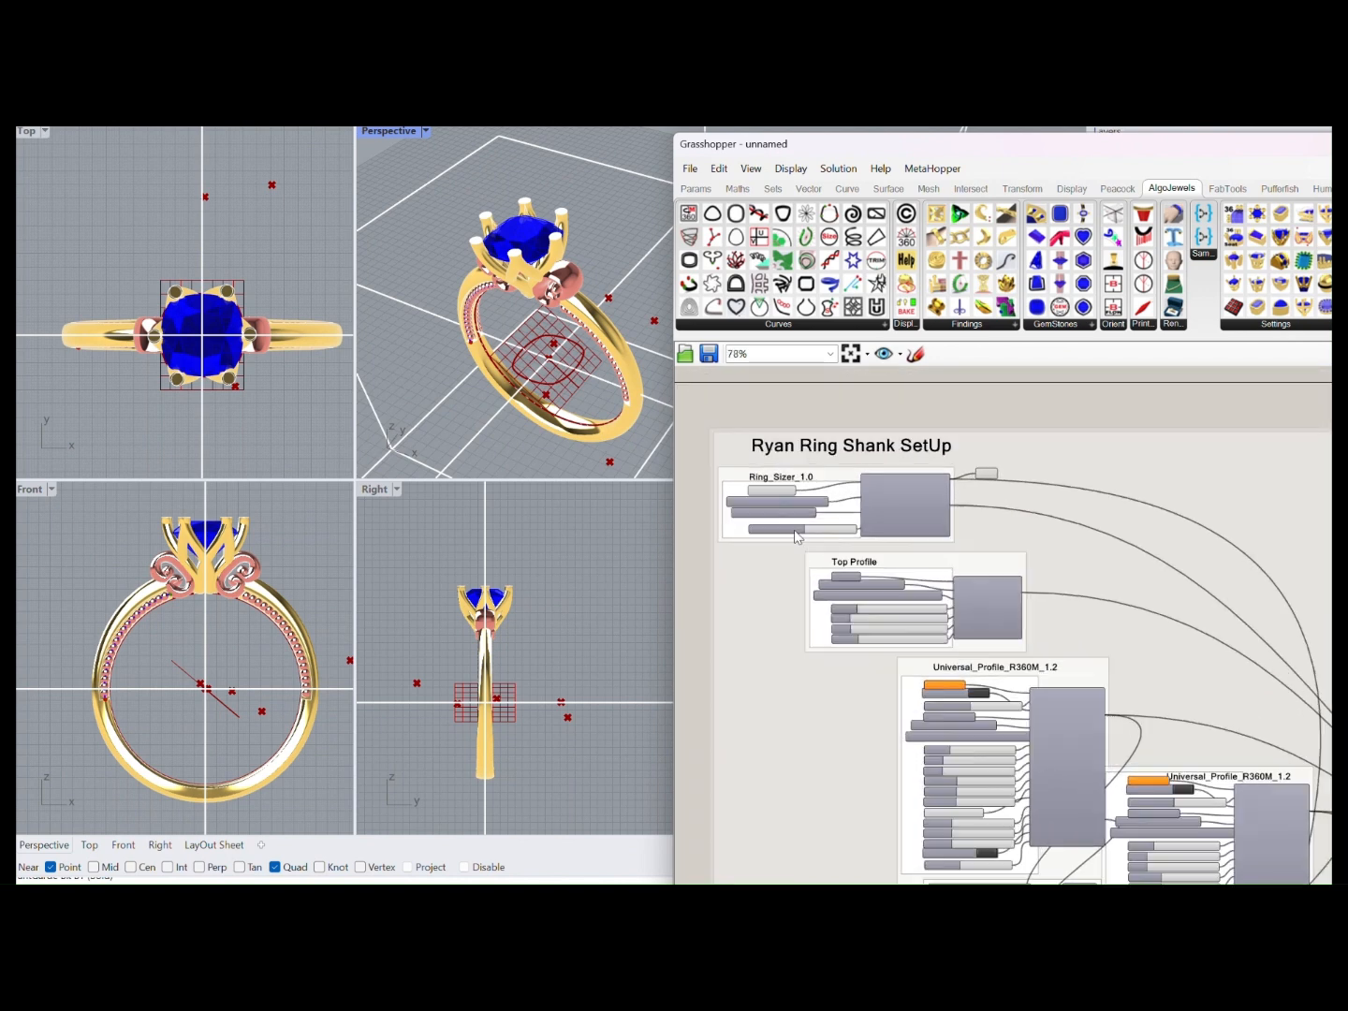
Try CND-USA ring sizes 9 and 10 in the Ring_Sizer of the Ryan ring shank, and set the size to 6
left_click(812, 499)
left_click(879, 604)
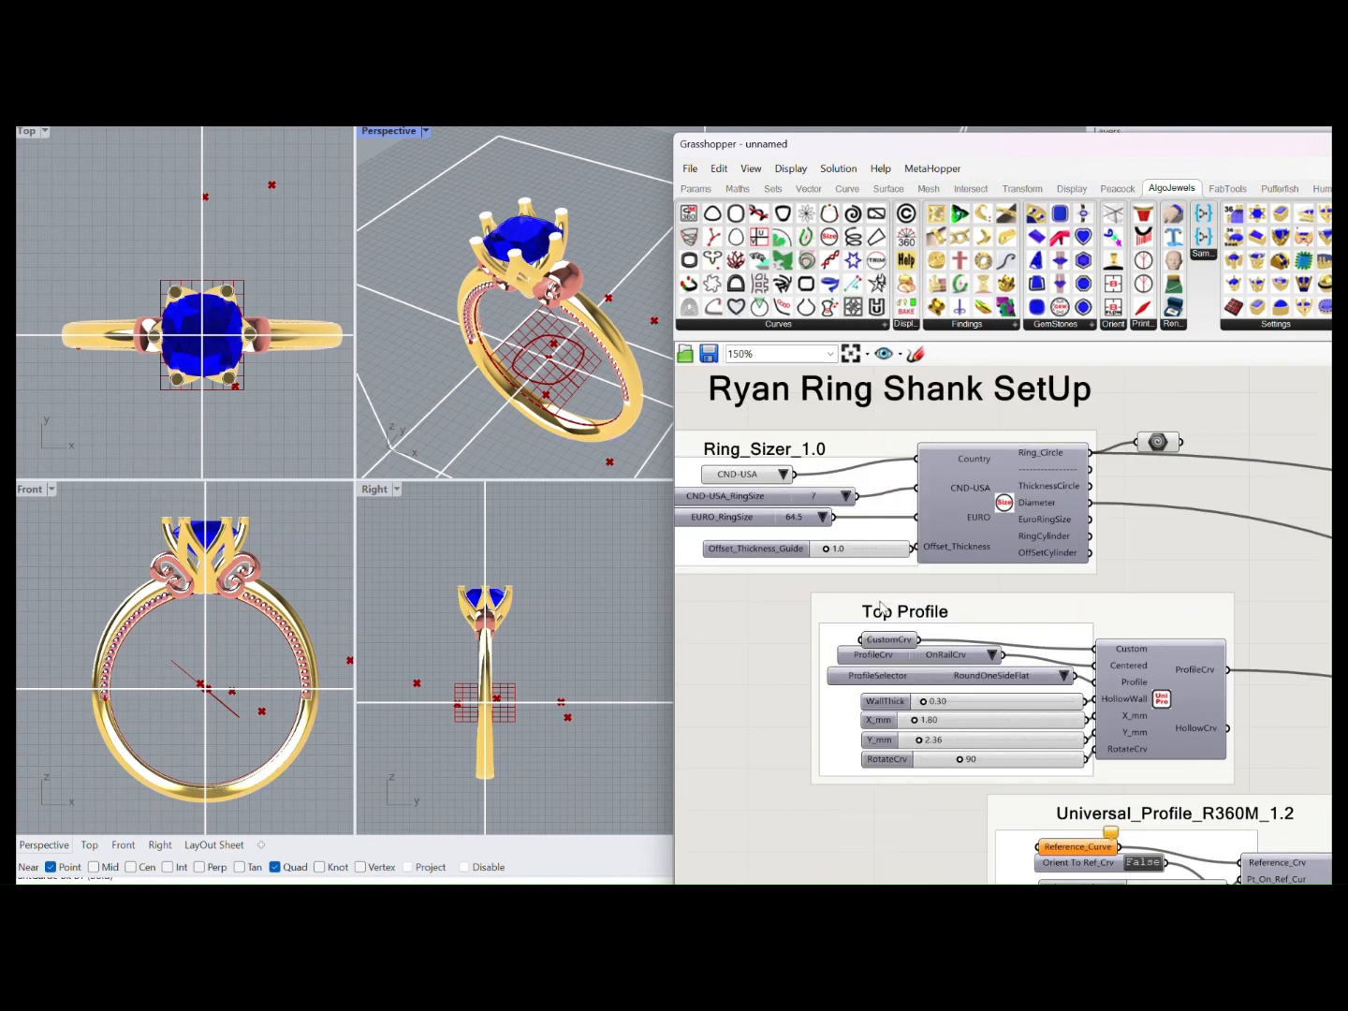
left_click(842, 500)
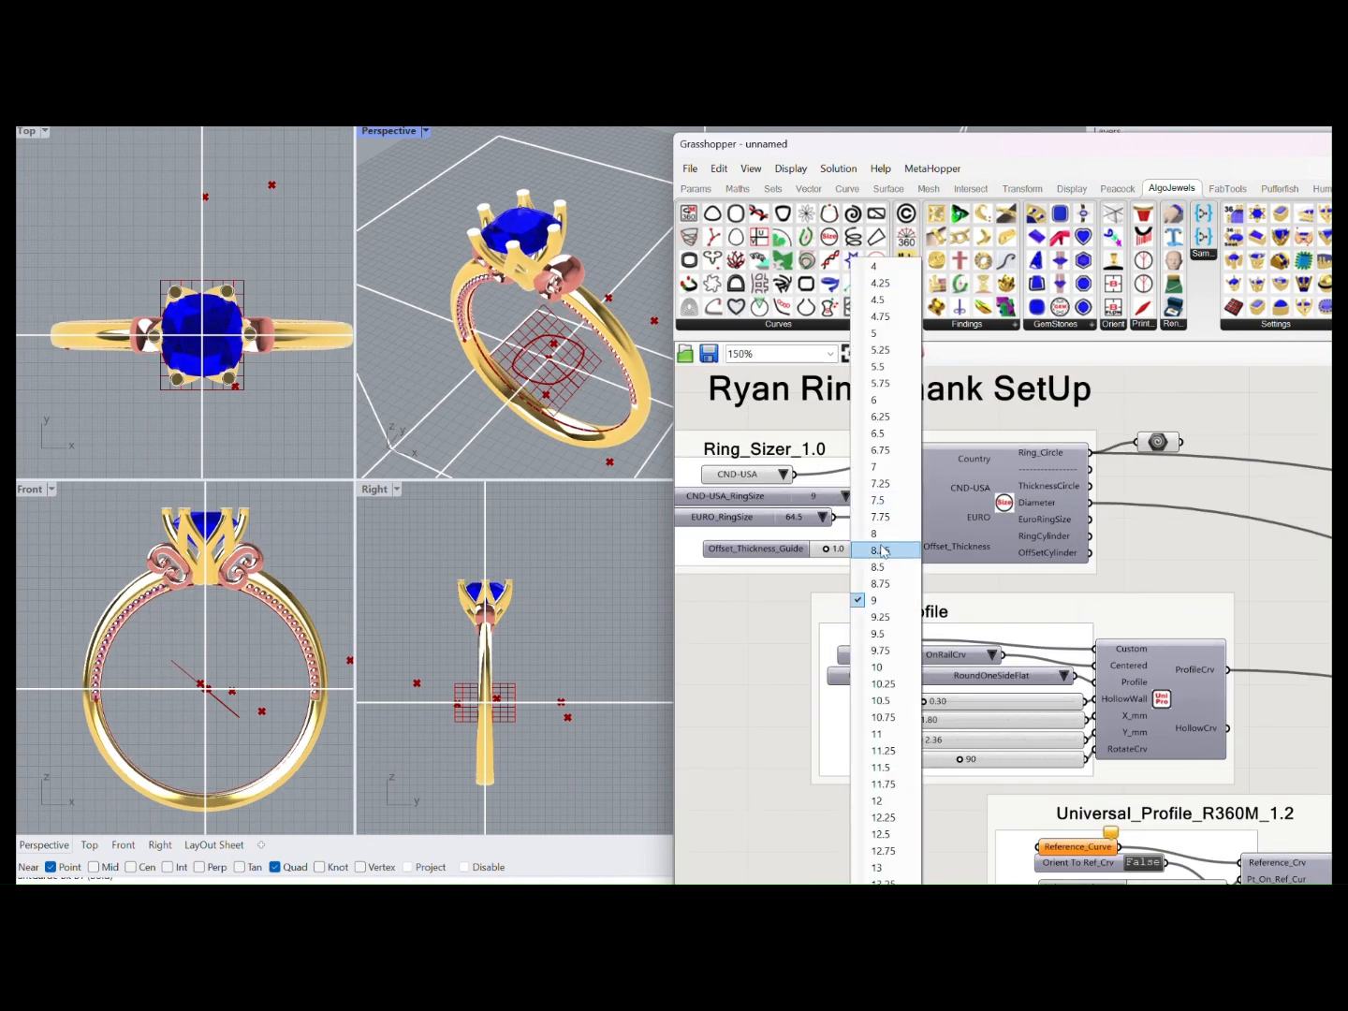
left_click(881, 670)
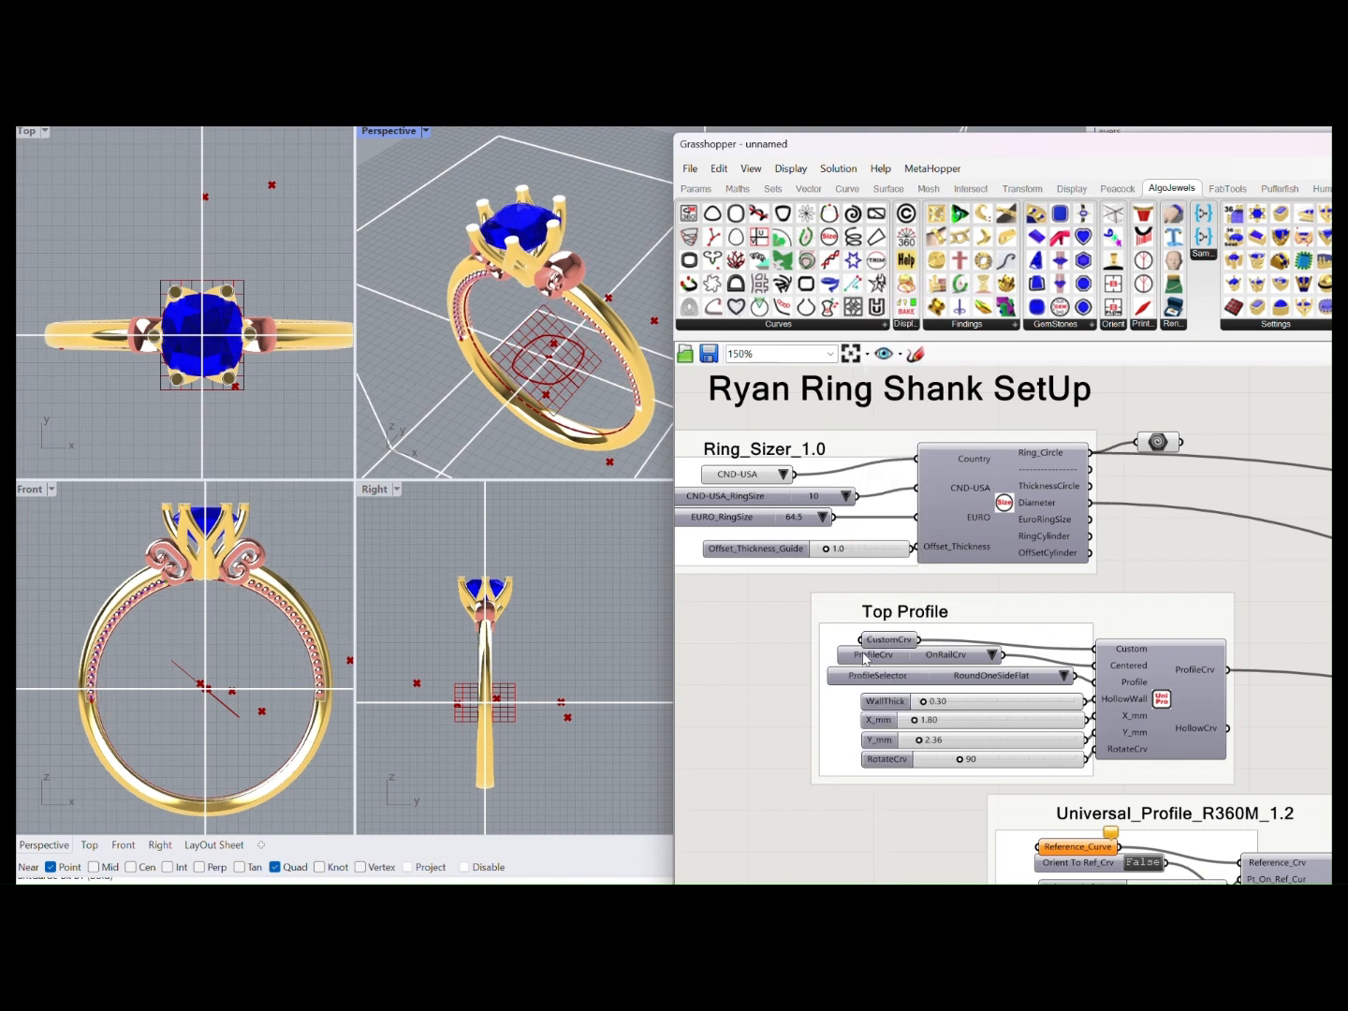
left_click(849, 497)
left_click(872, 398)
Set the Fancy_Claws gem cut to Brilliant, with Xmm 7.26 and Ymm 8.28
scroll(844, 562, "down", 10)
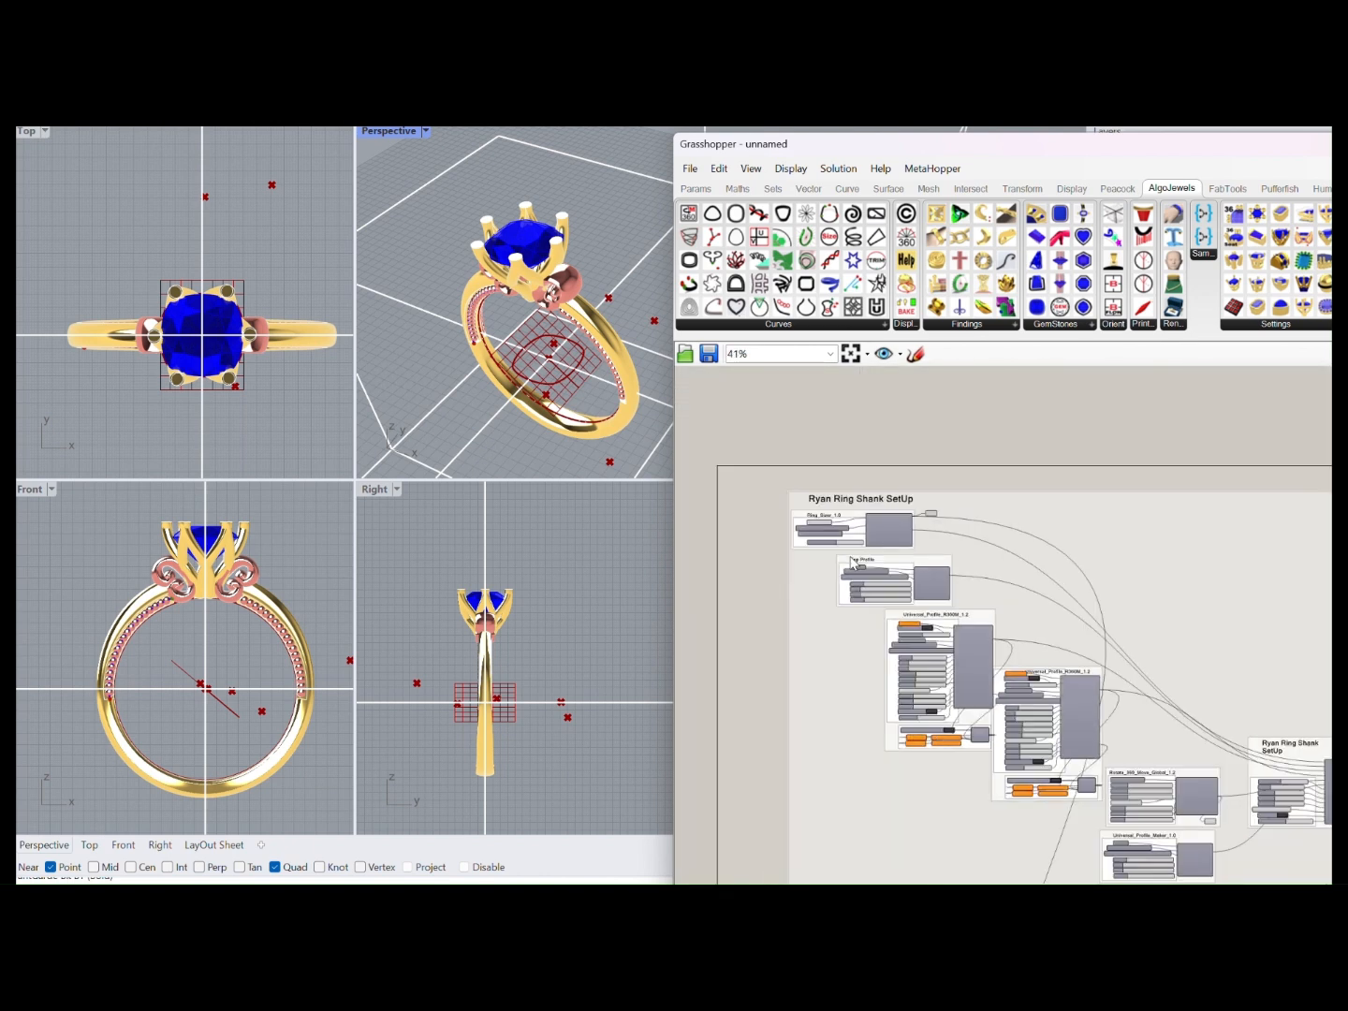
right_click_drag(844, 628, 846, 585)
scroll(839, 651, "down", 3)
scroll(831, 722, "up", 8)
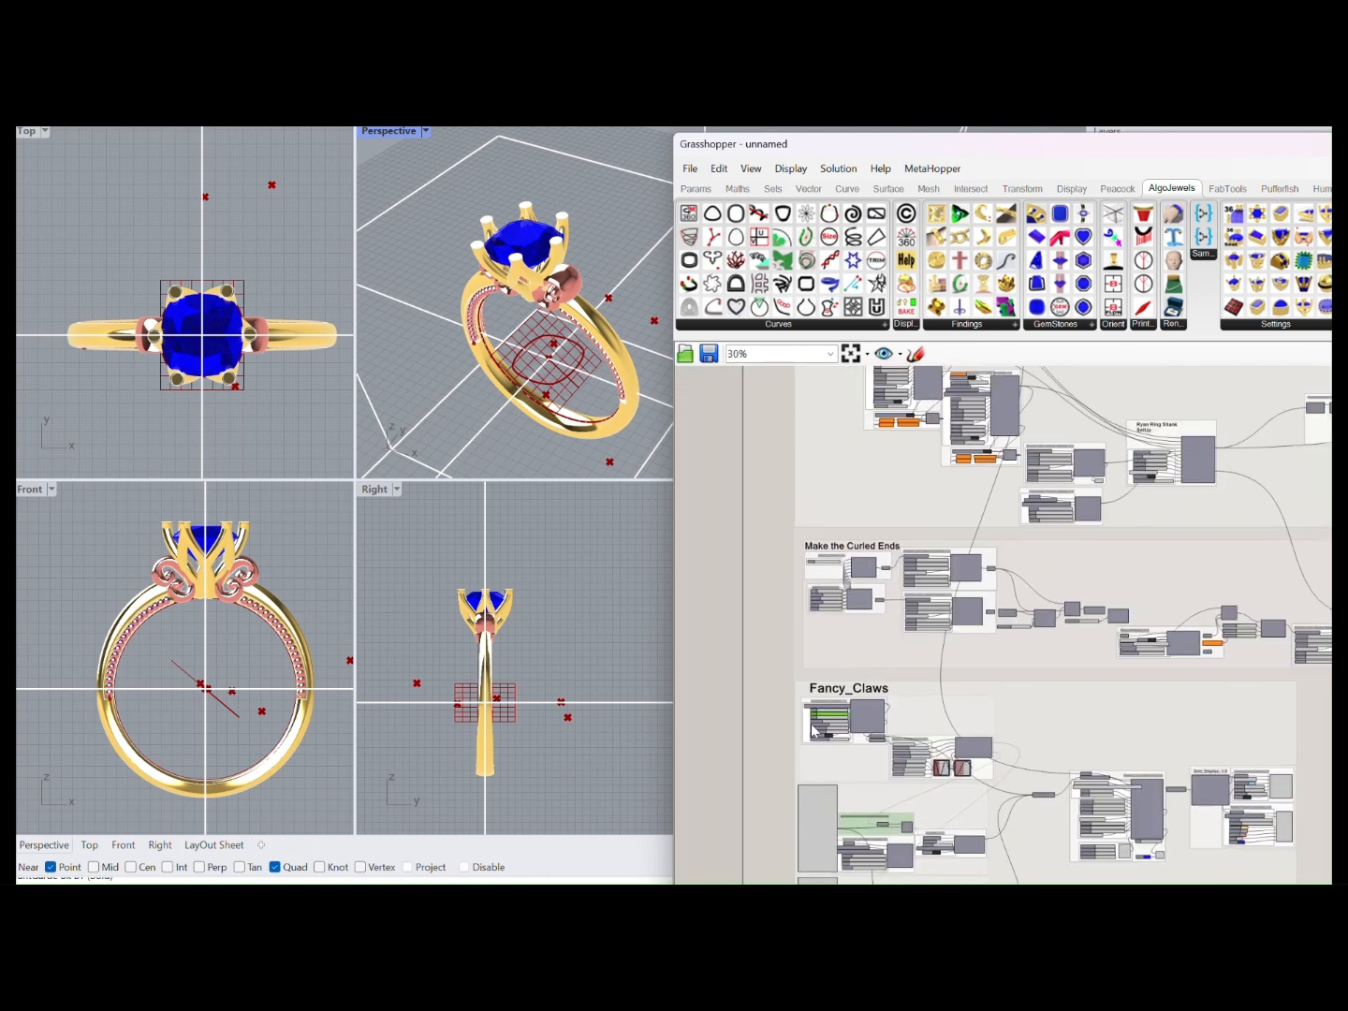
scroll(923, 652, "up", 1)
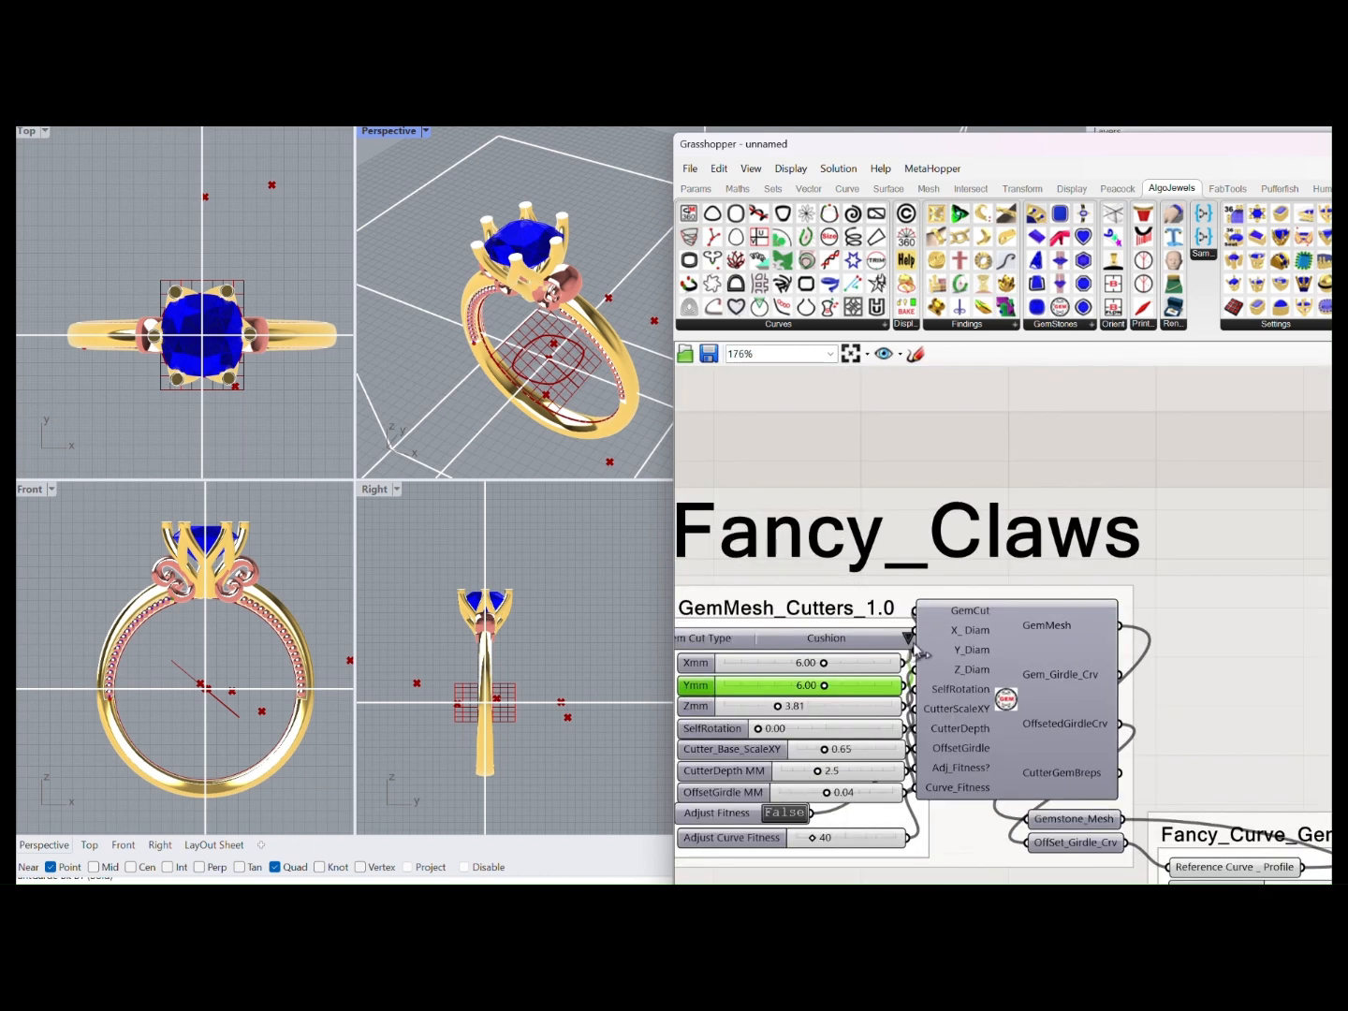
left_click(908, 638)
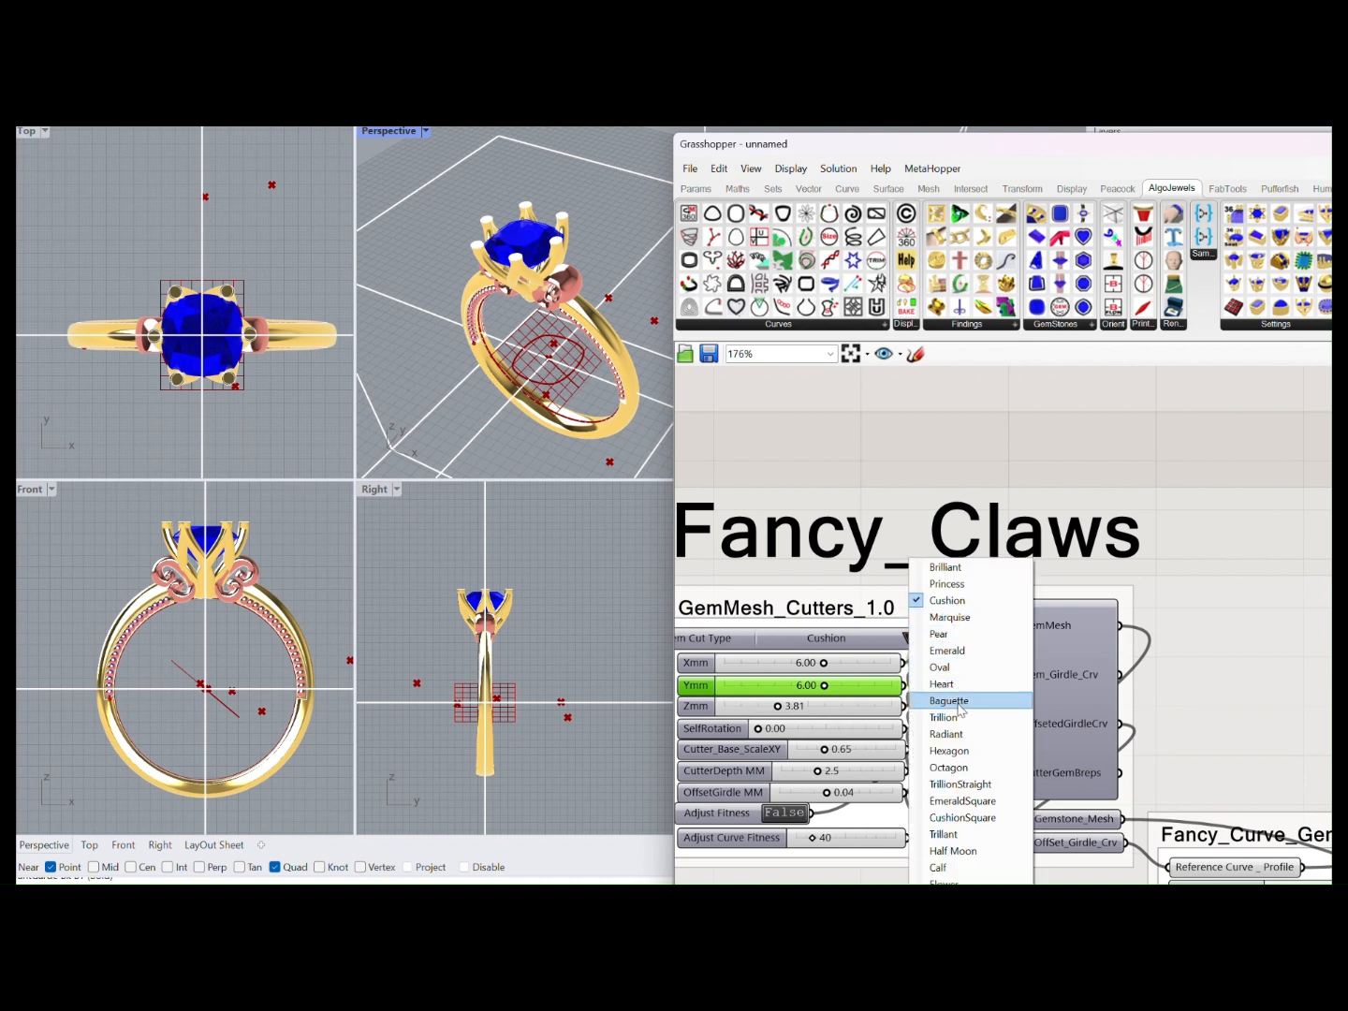
left_click(938, 571)
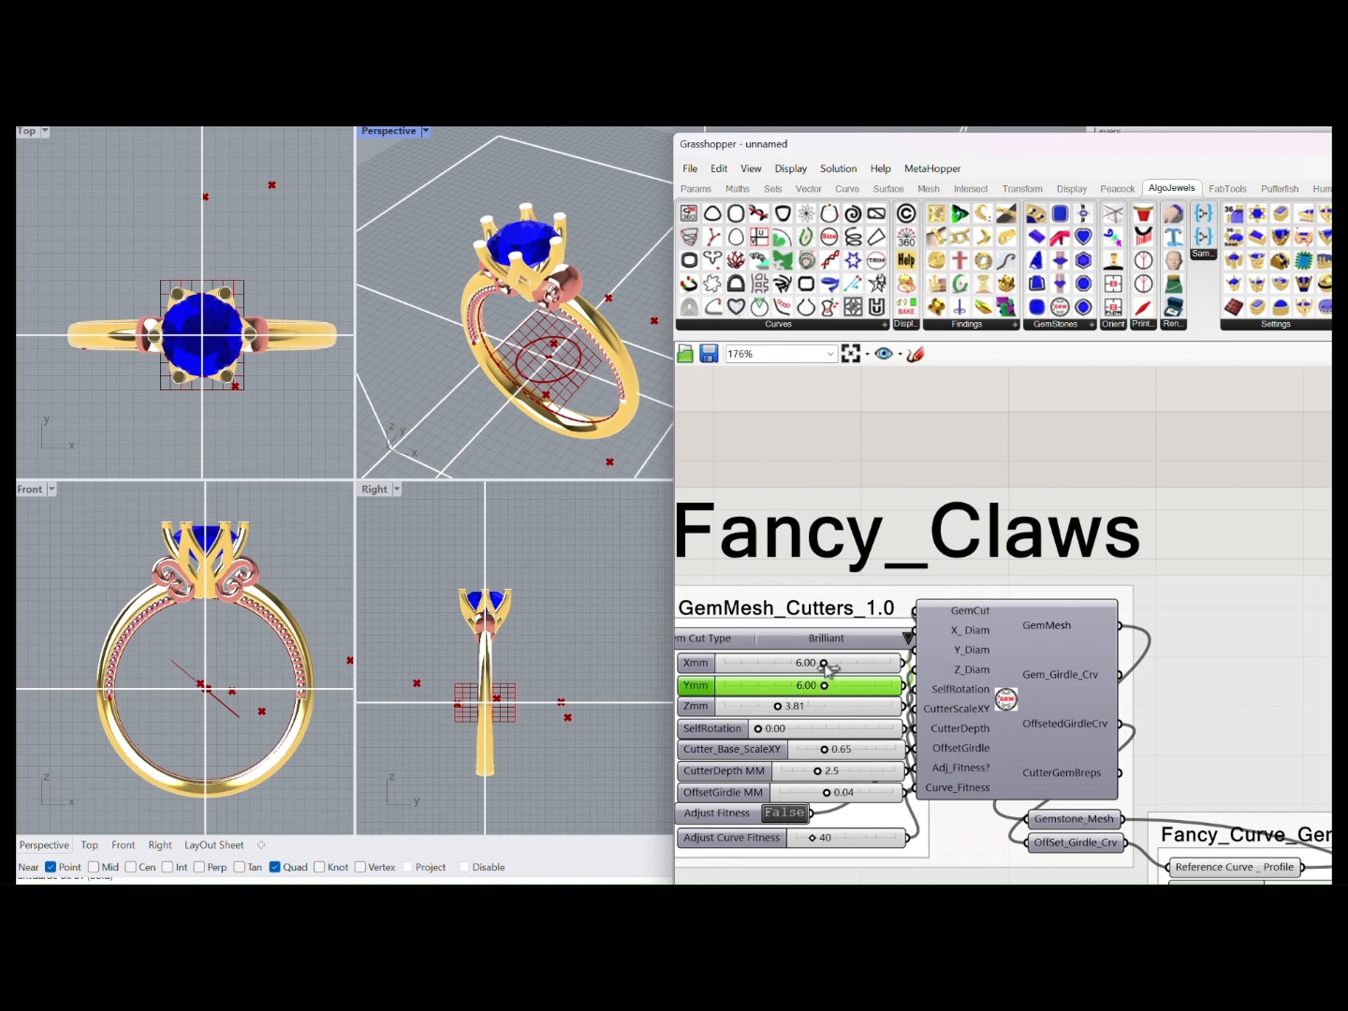
left_click_drag(825, 663, 862, 686)
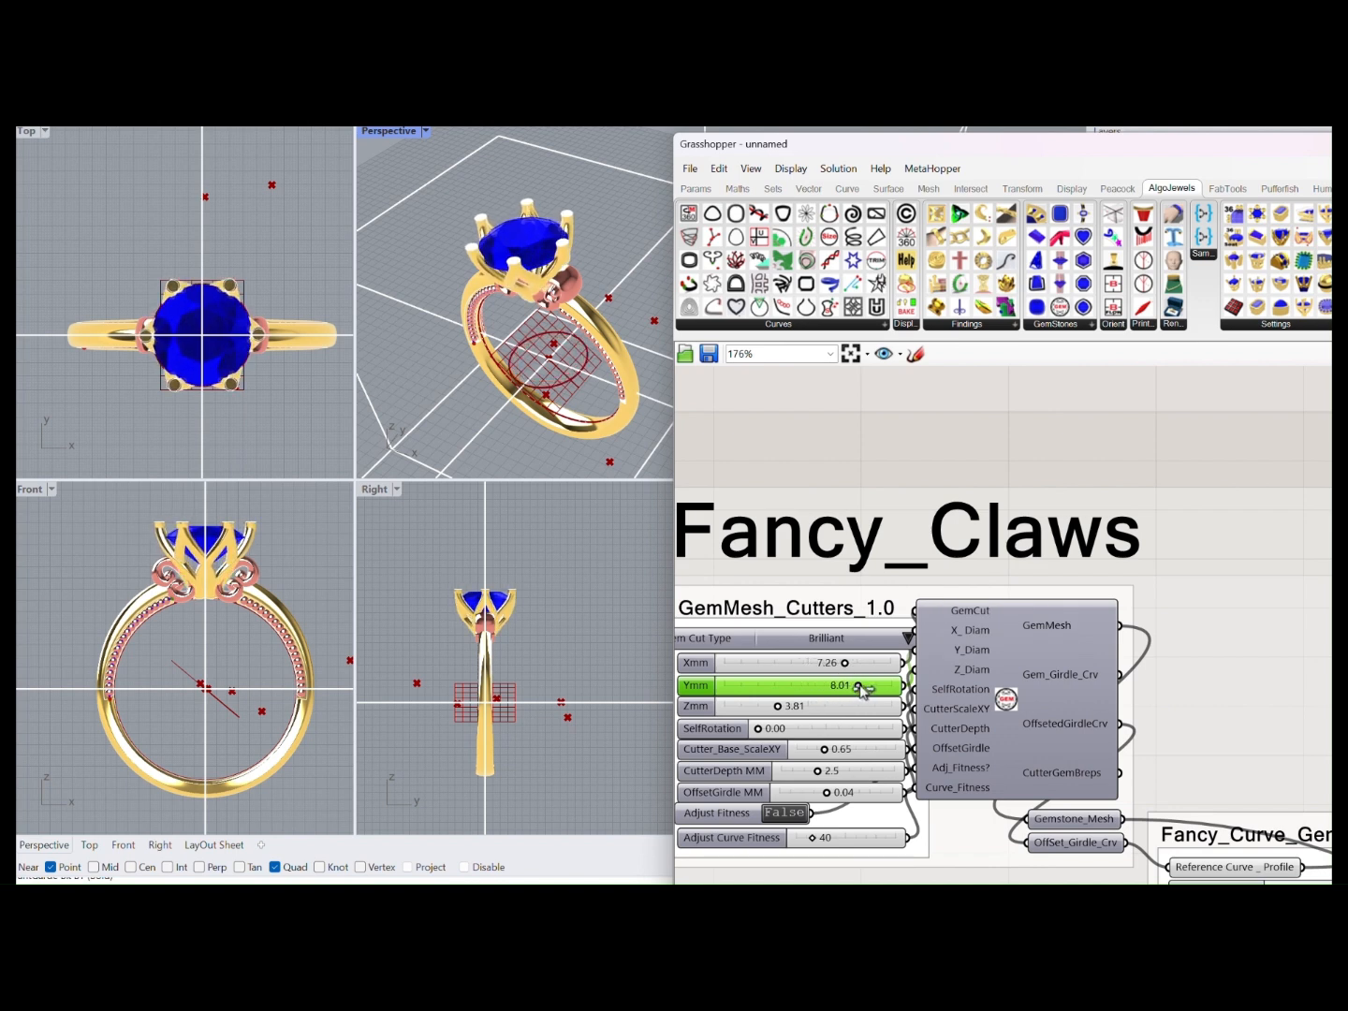
Try the Cushion cut for the Fancy_Claws gem, and change it to Hexagon
left_click(906, 638)
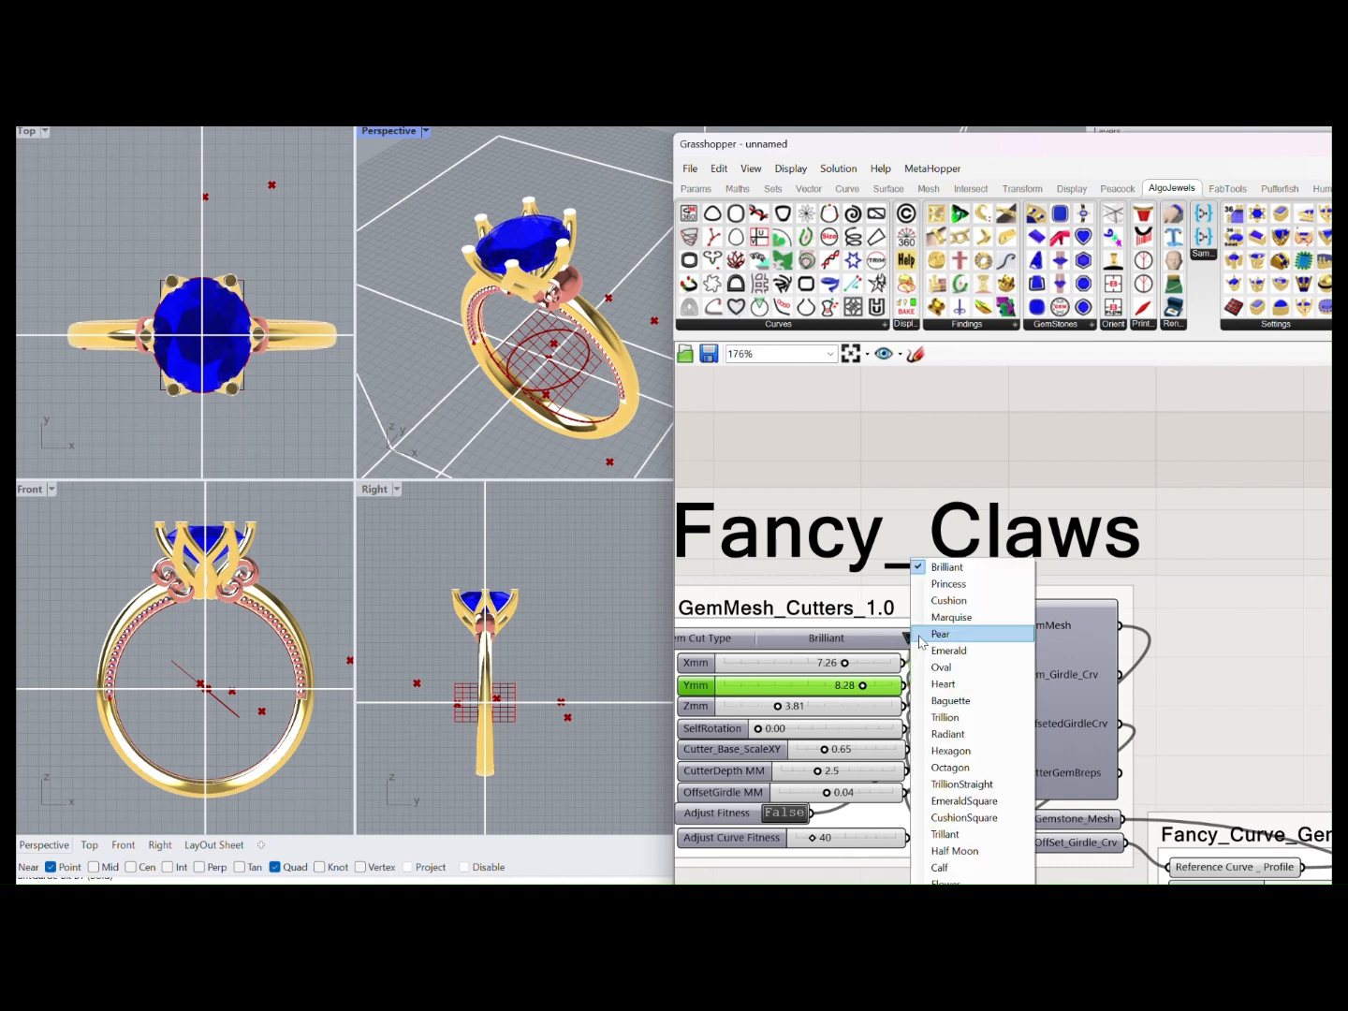
left_click(945, 600)
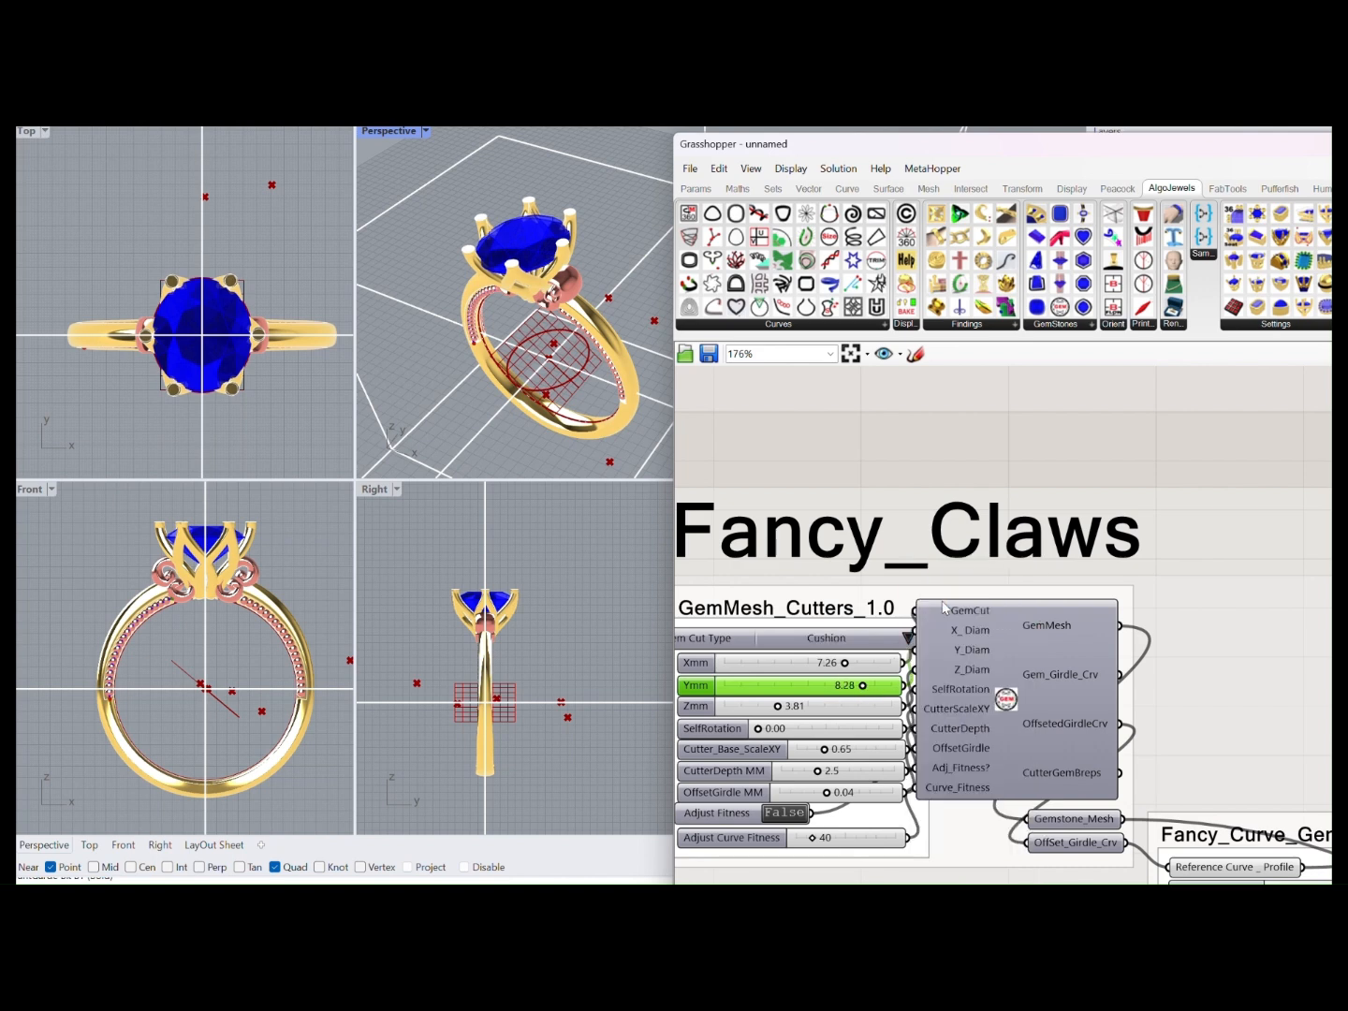
left_click(908, 640)
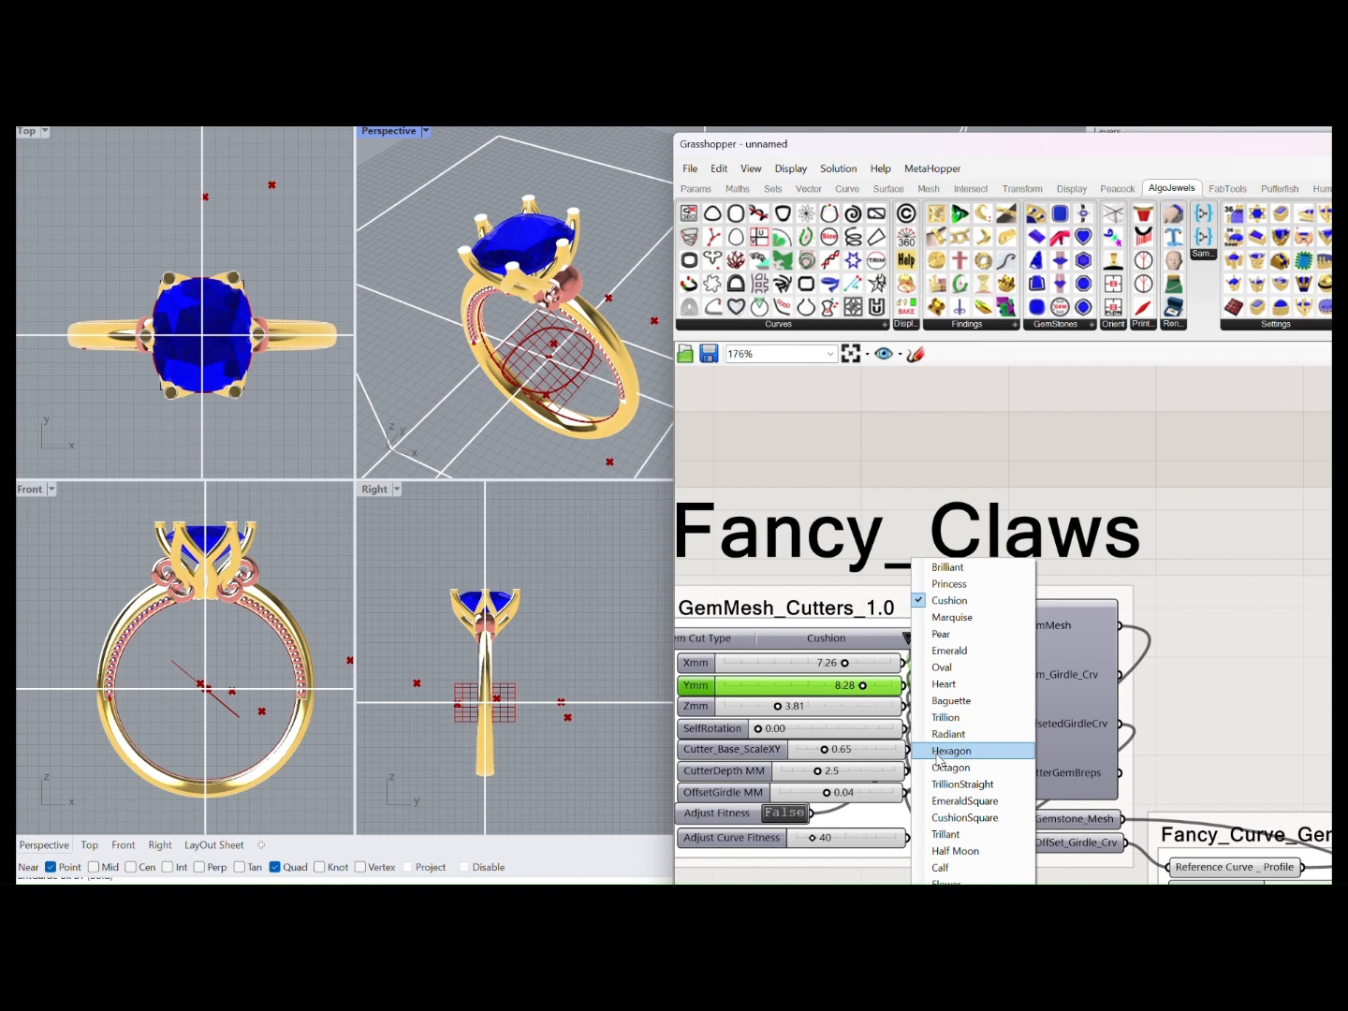
left_click(936, 755)
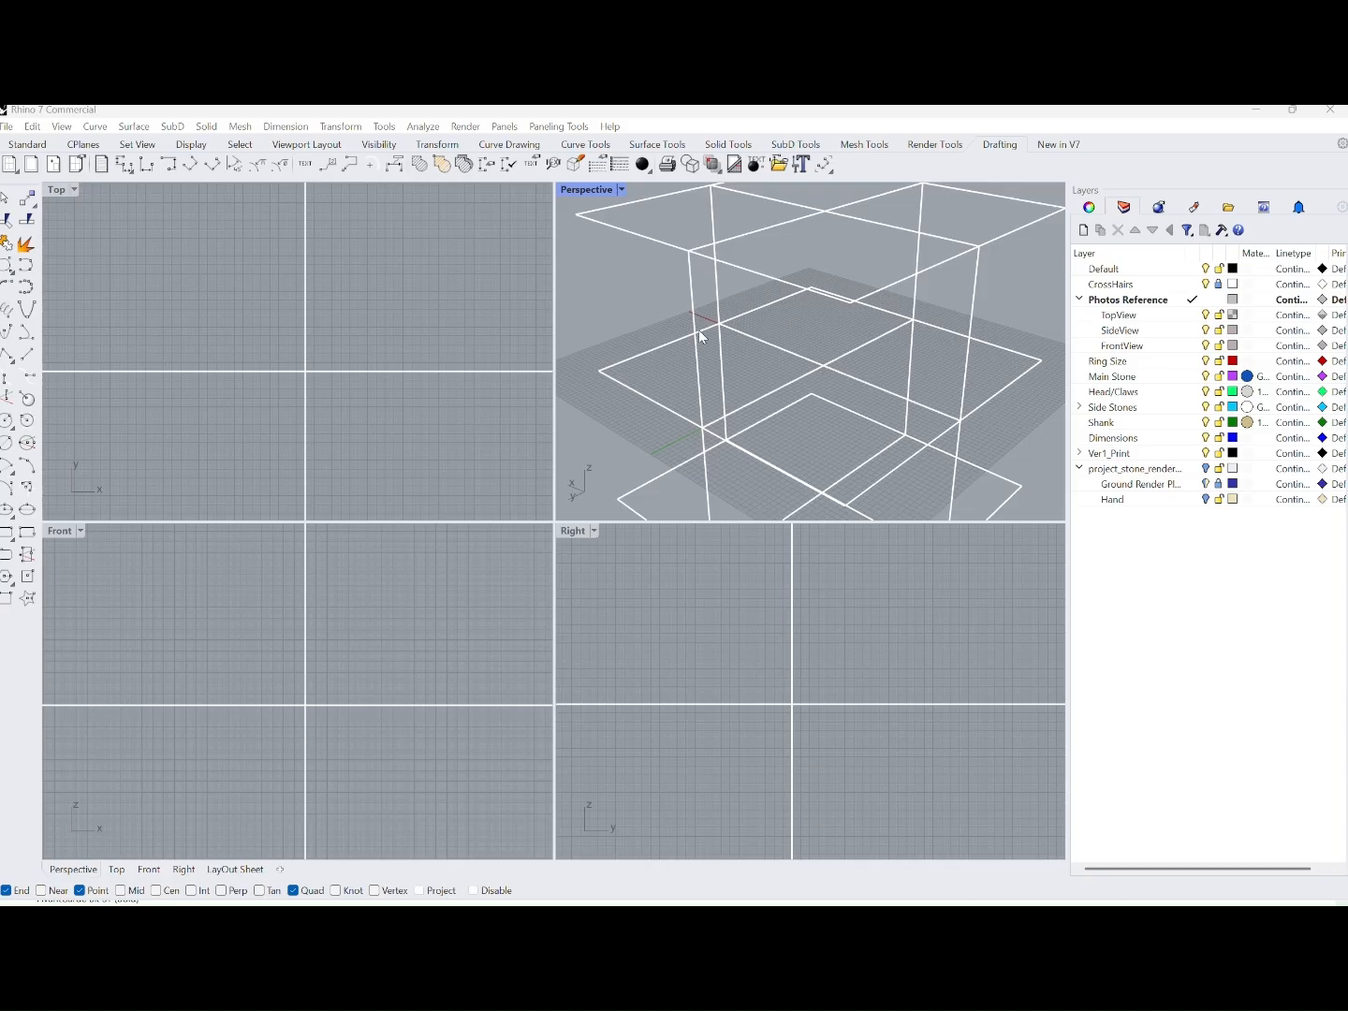
Show Rhino's standard tools and launch Grasshopper
left_click(26, 147)
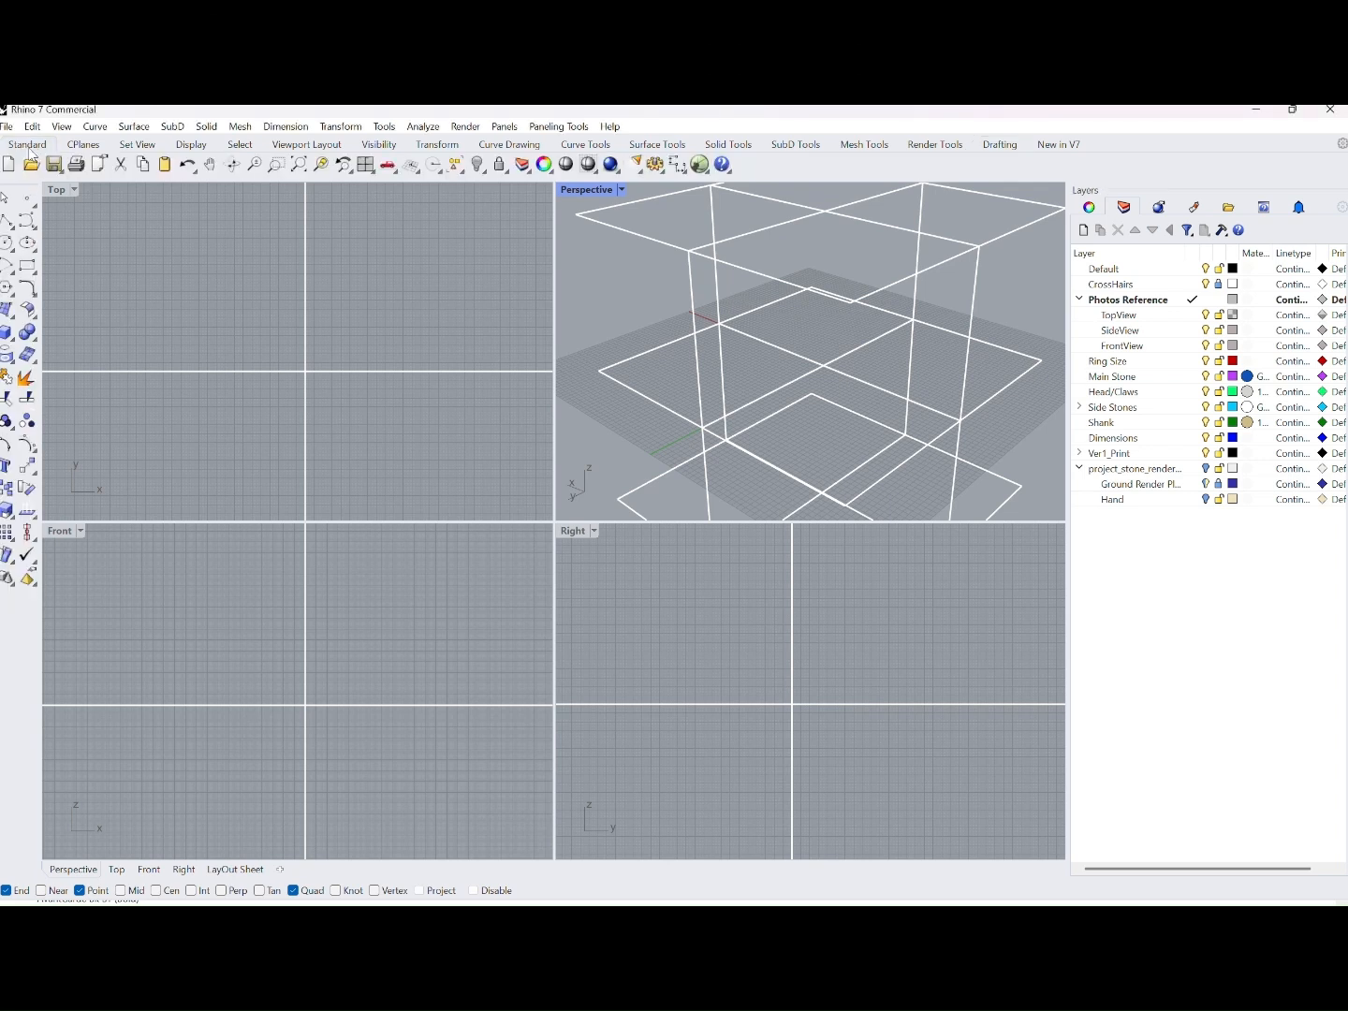
left_click(703, 167)
left_click(700, 164)
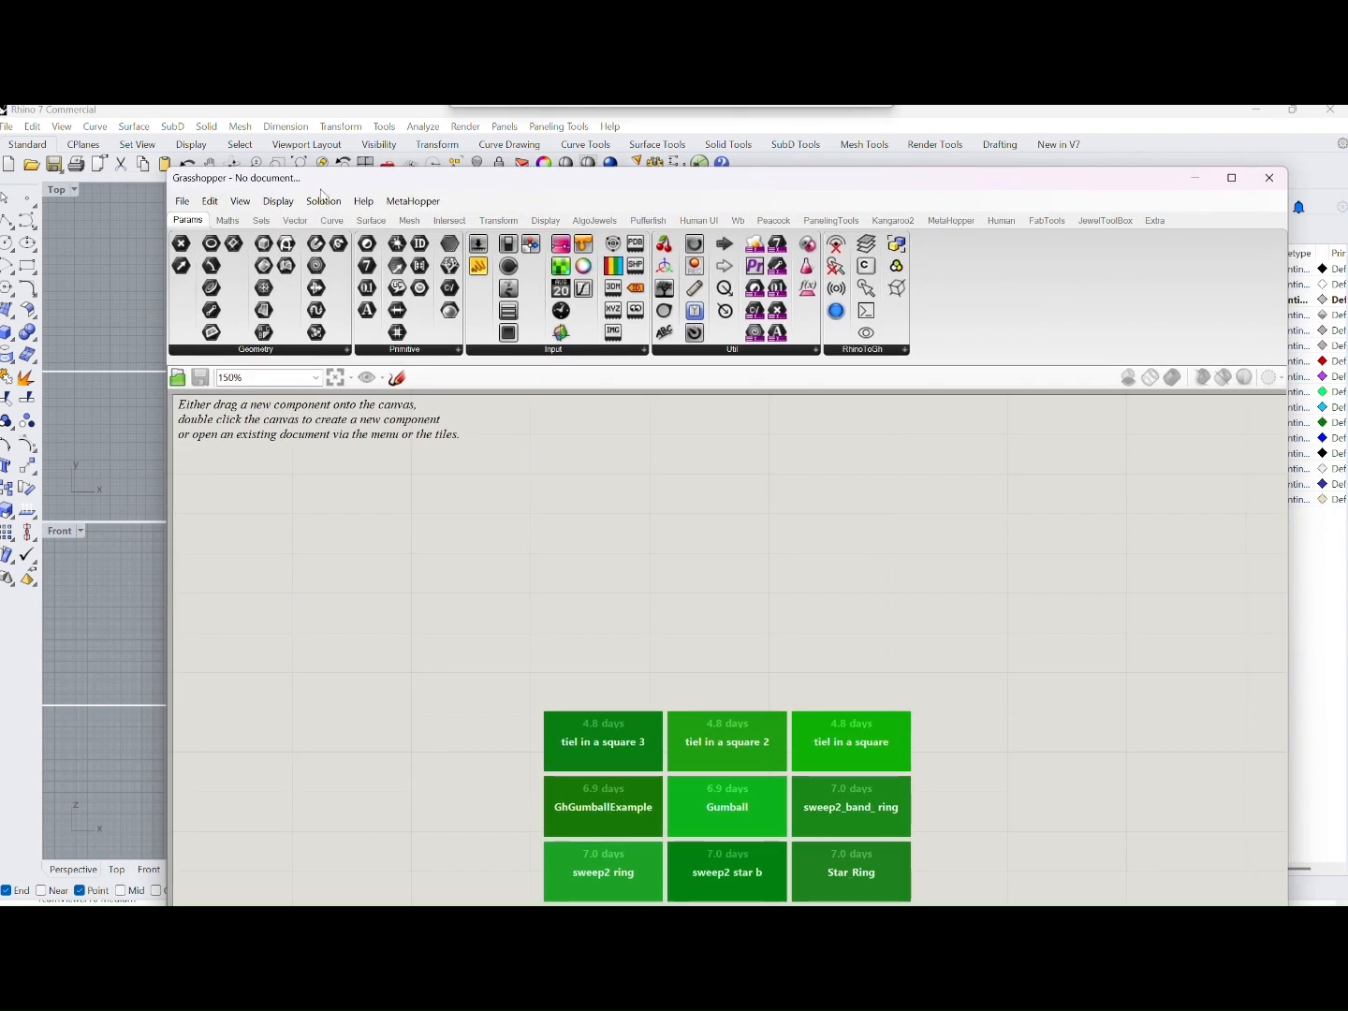
Browse the Grasshopper component categories from Maths through Display, and show the AlgoJewels components
left_click(229, 221)
left_click(262, 223)
left_click(333, 222)
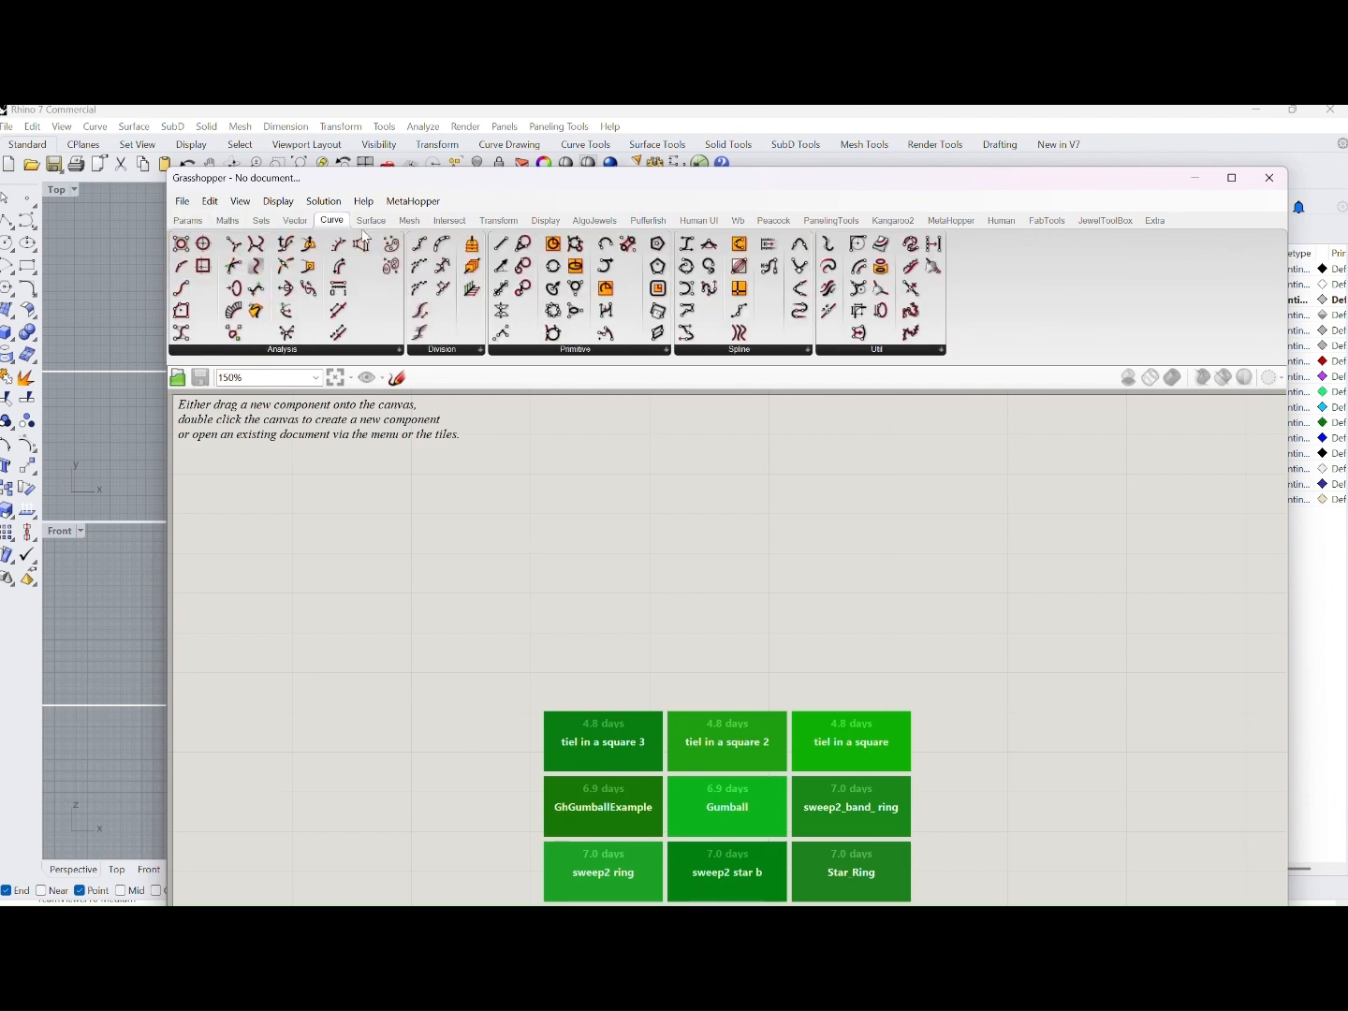
left_click(376, 223)
left_click(407, 224)
left_click(445, 227)
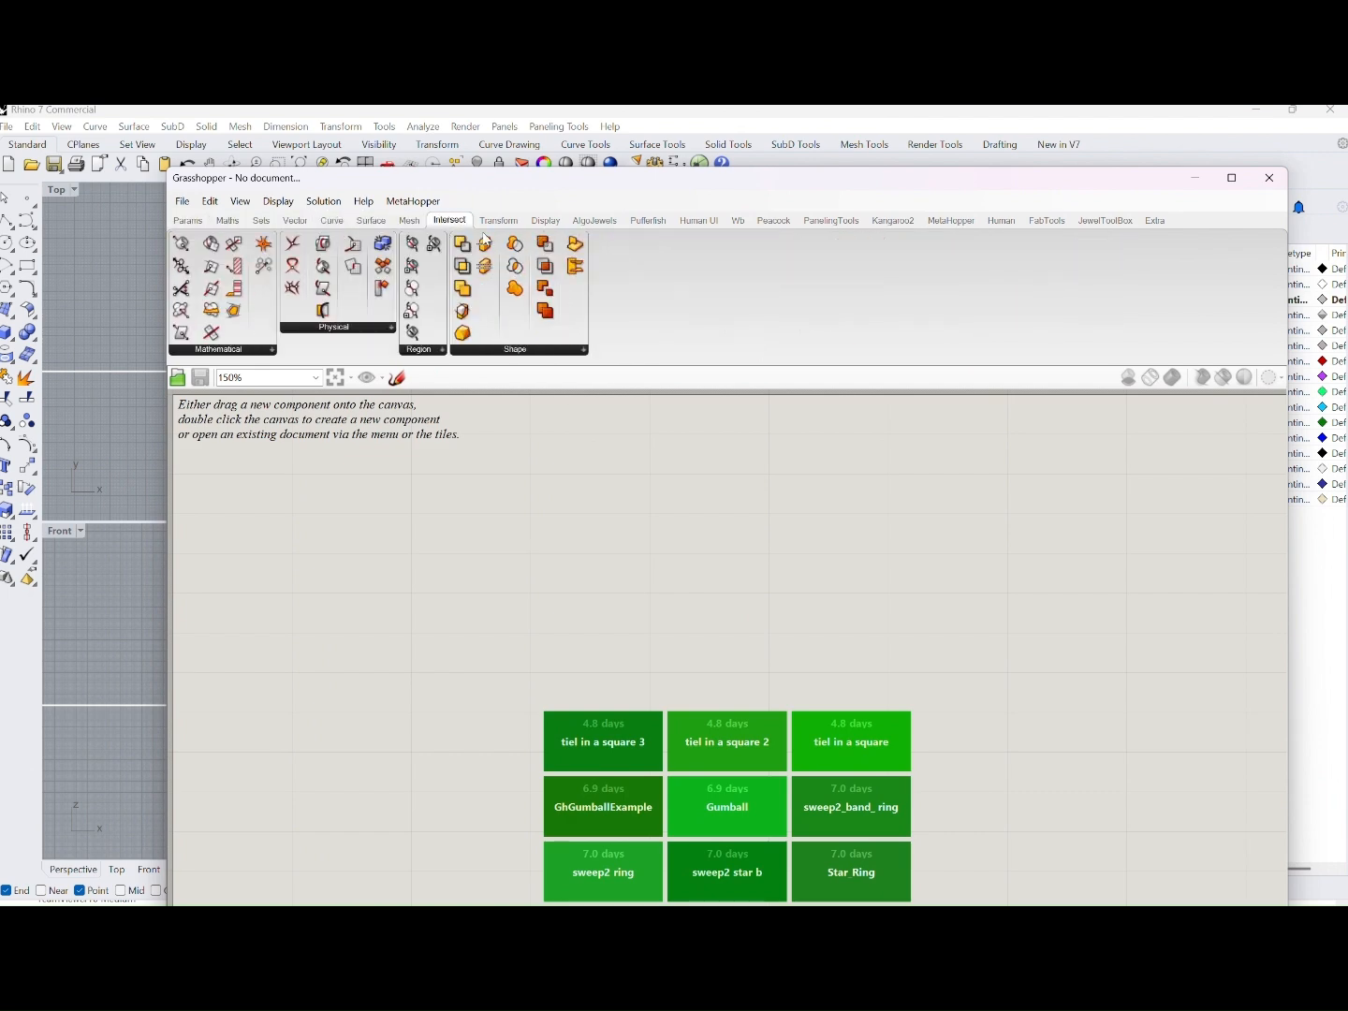
left_click(501, 230)
left_click(547, 222)
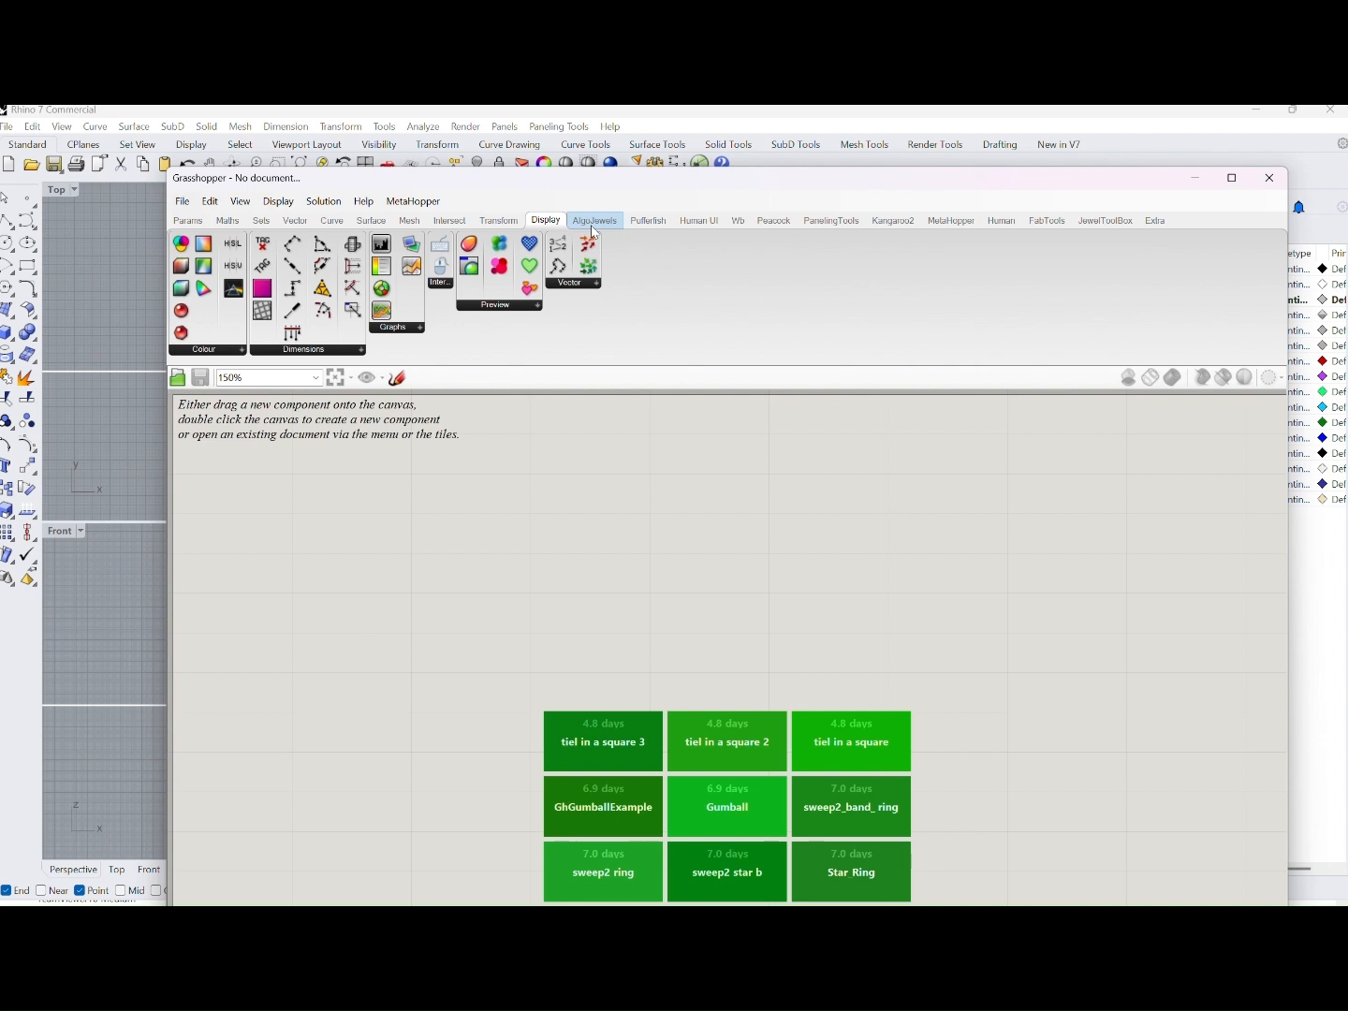
left_click(596, 222)
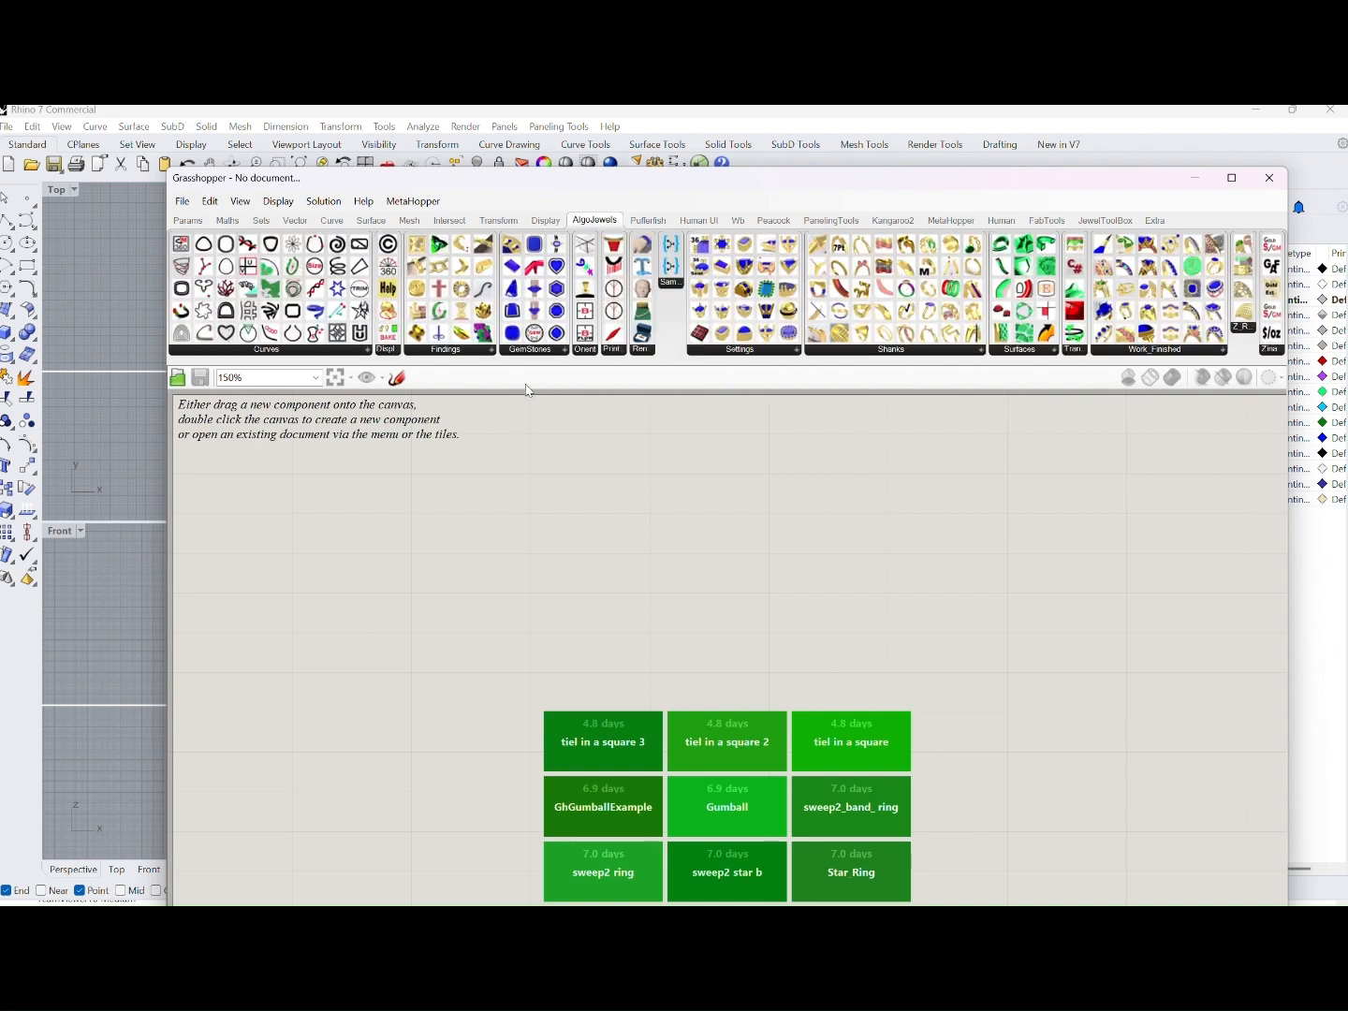
Examine the AlgoJewels components in the Curves, Display, Findings, GemStones, Orient, printing and rendering groups
left_click_drag(529, 361, 529, 383)
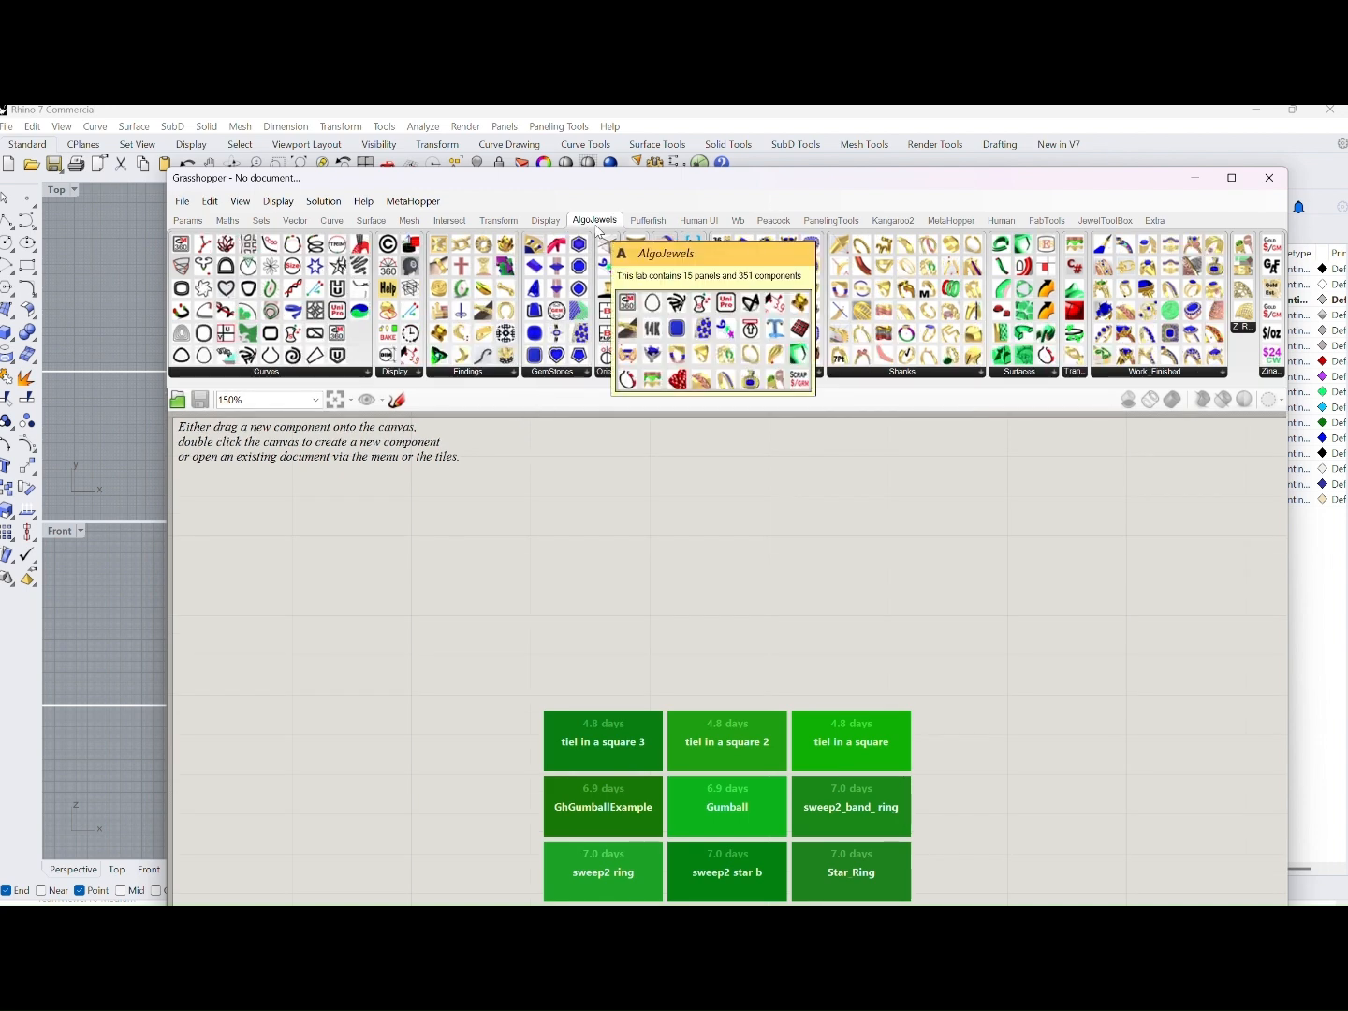
left_click(282, 373)
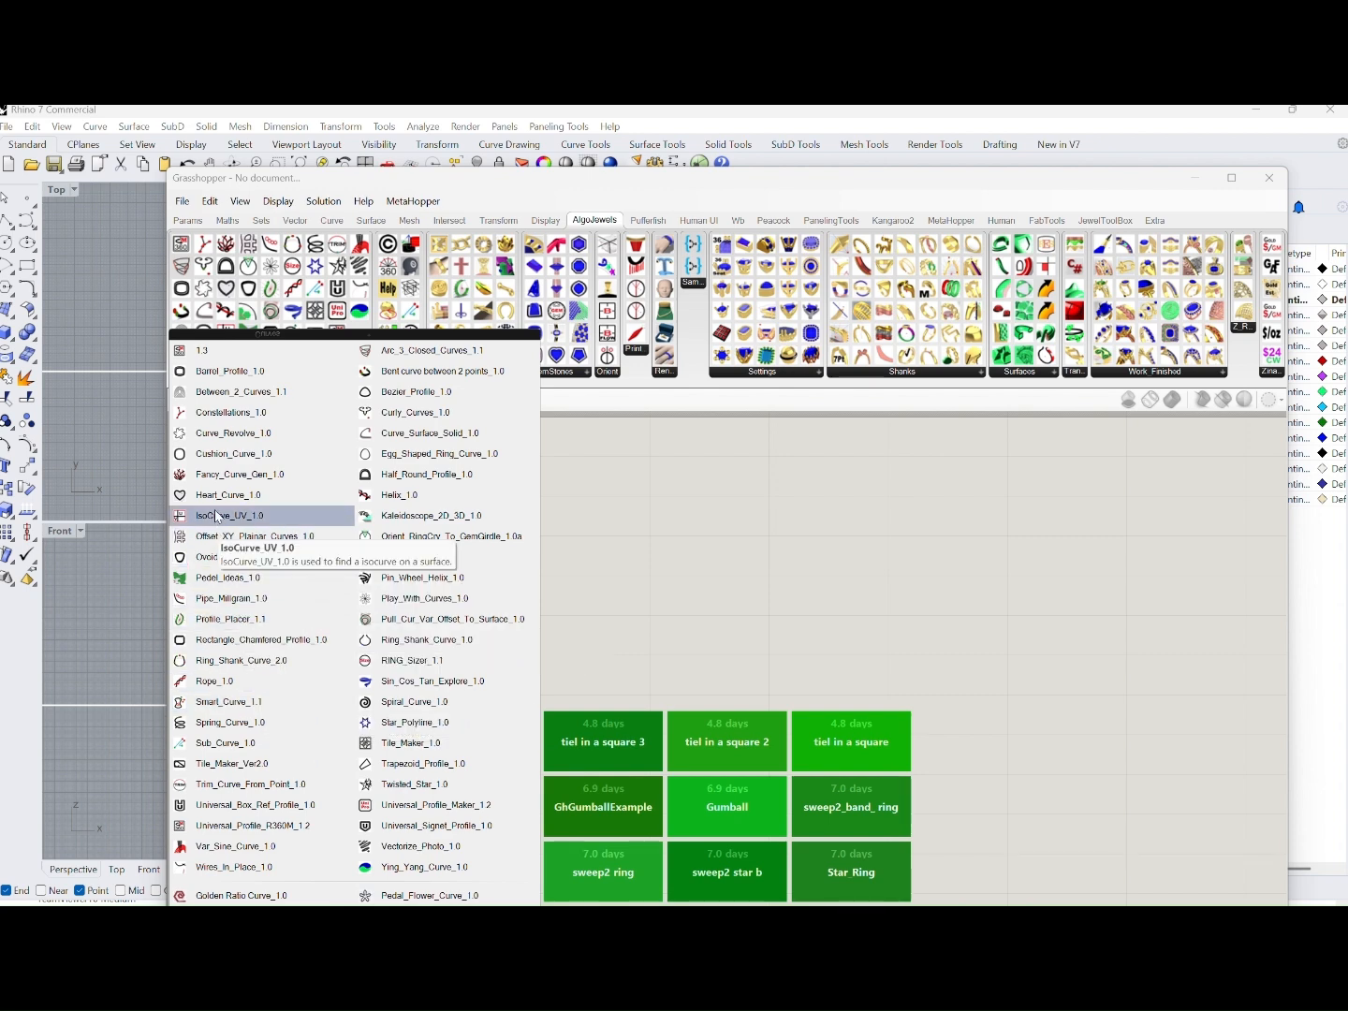
left_click(394, 374)
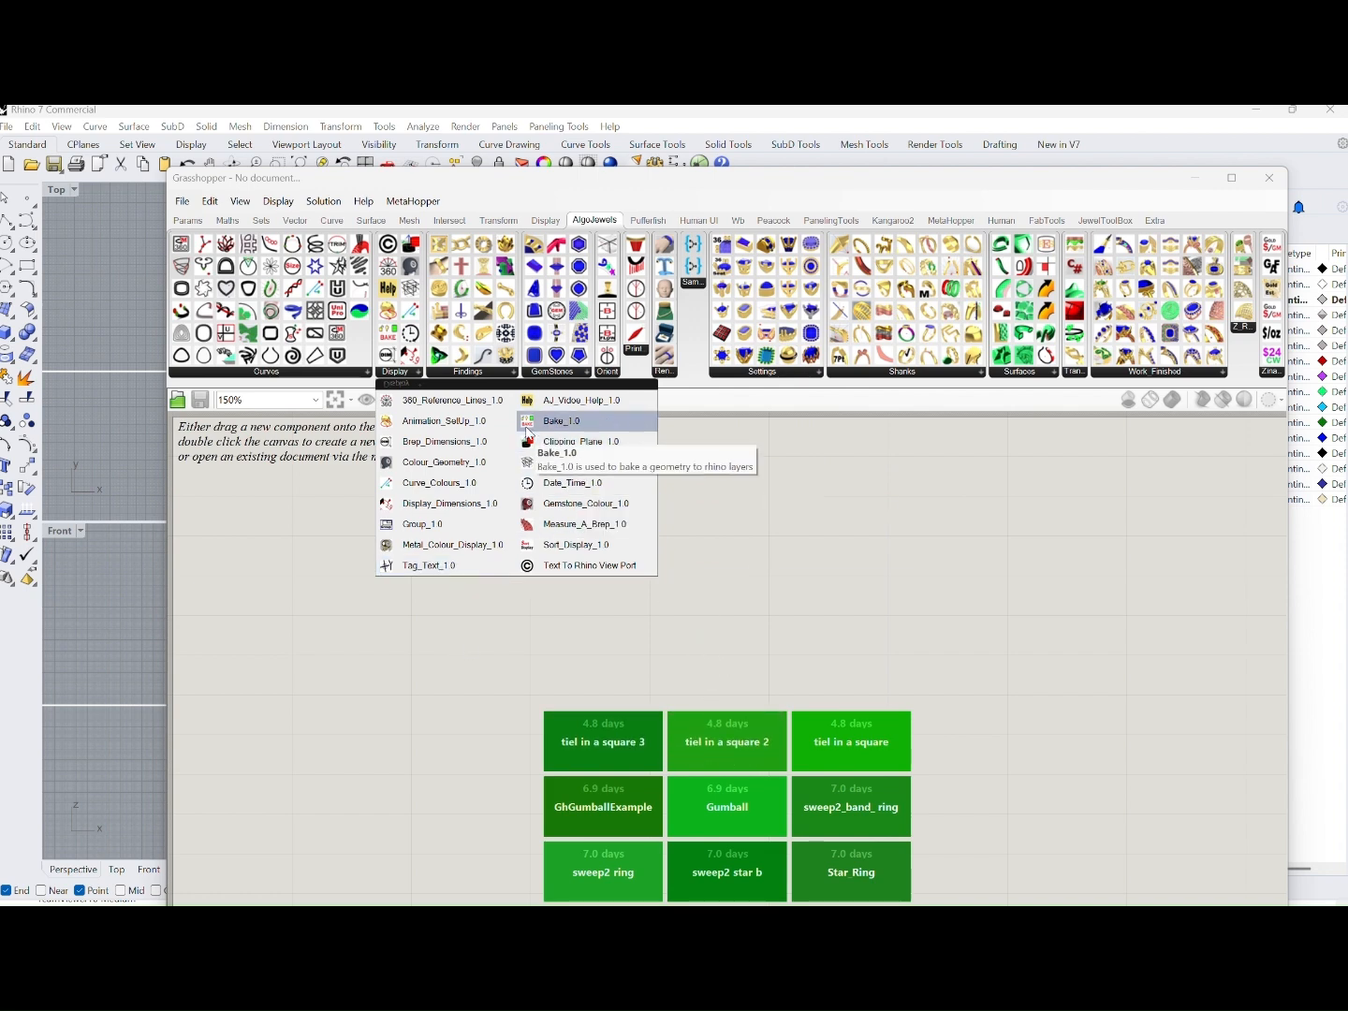
left_click(485, 378)
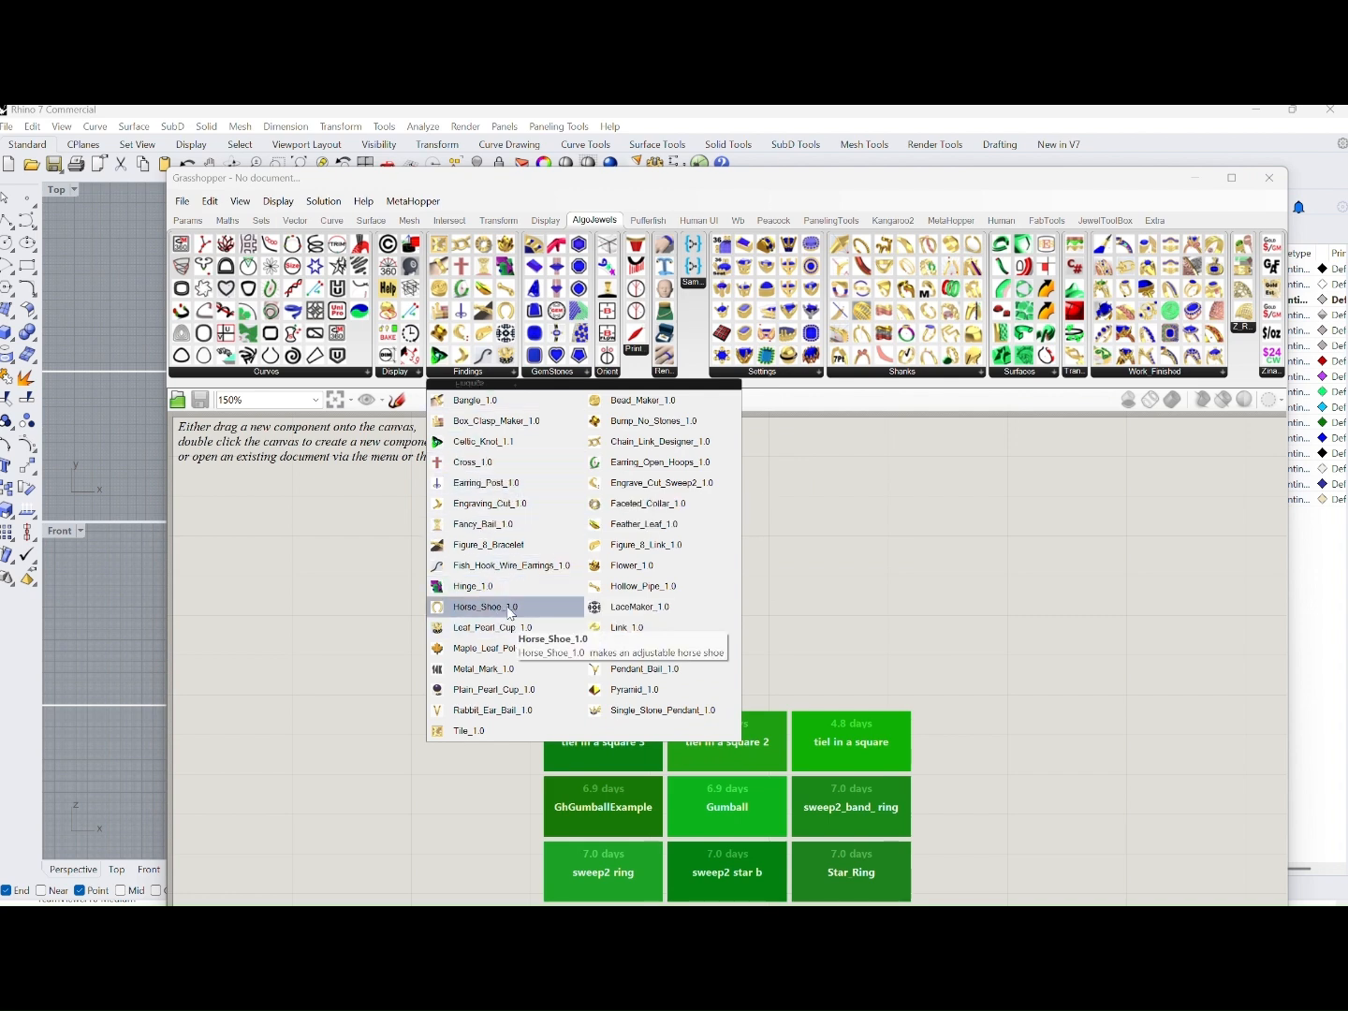
left_click(562, 372)
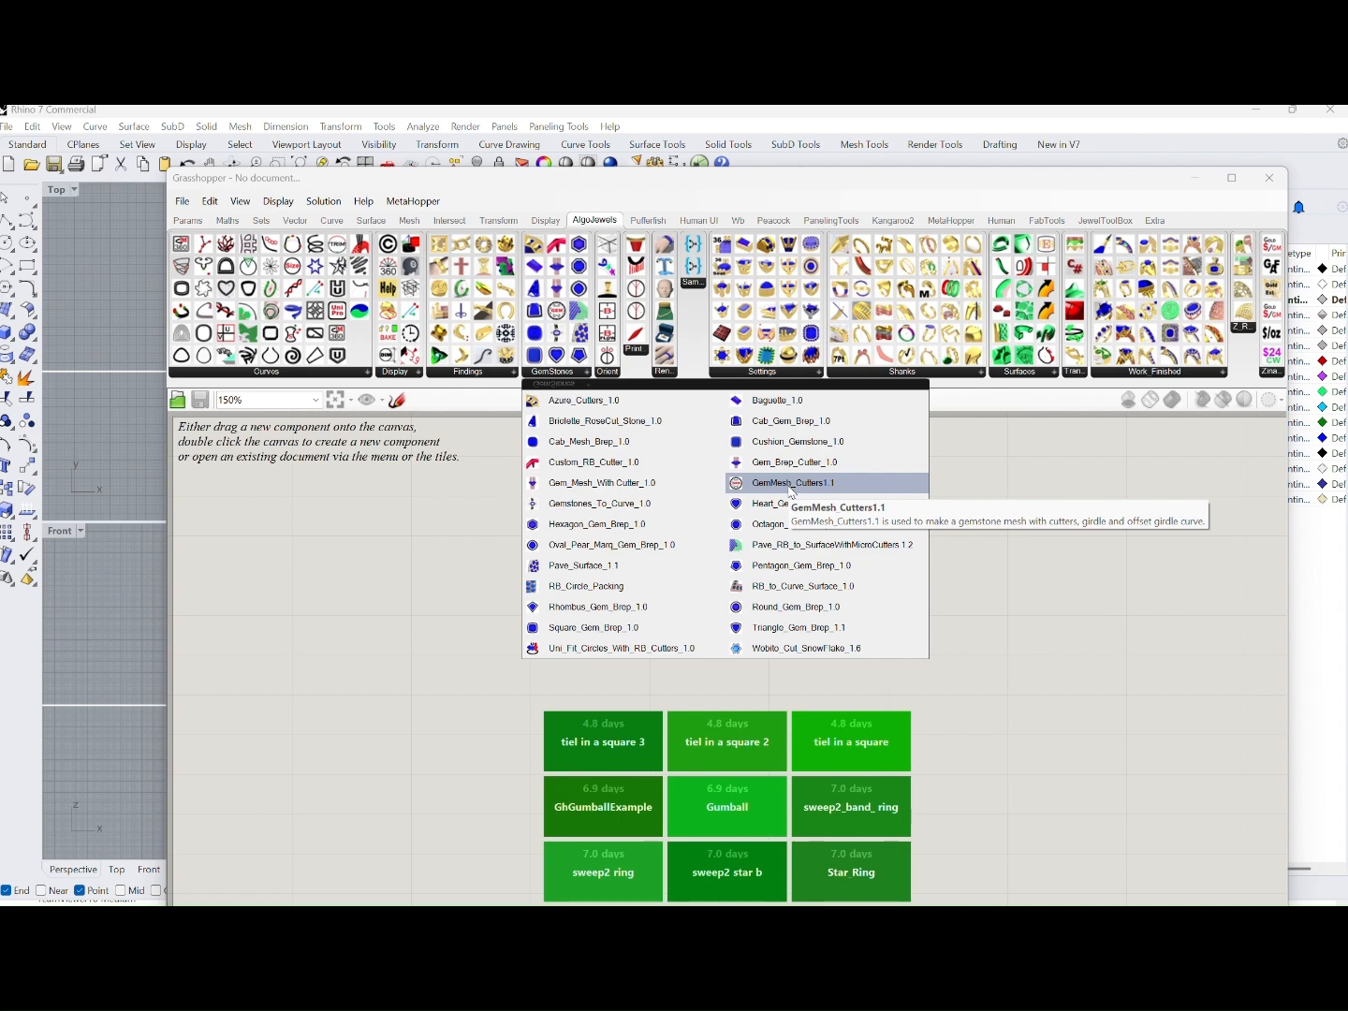
left_click(606, 374)
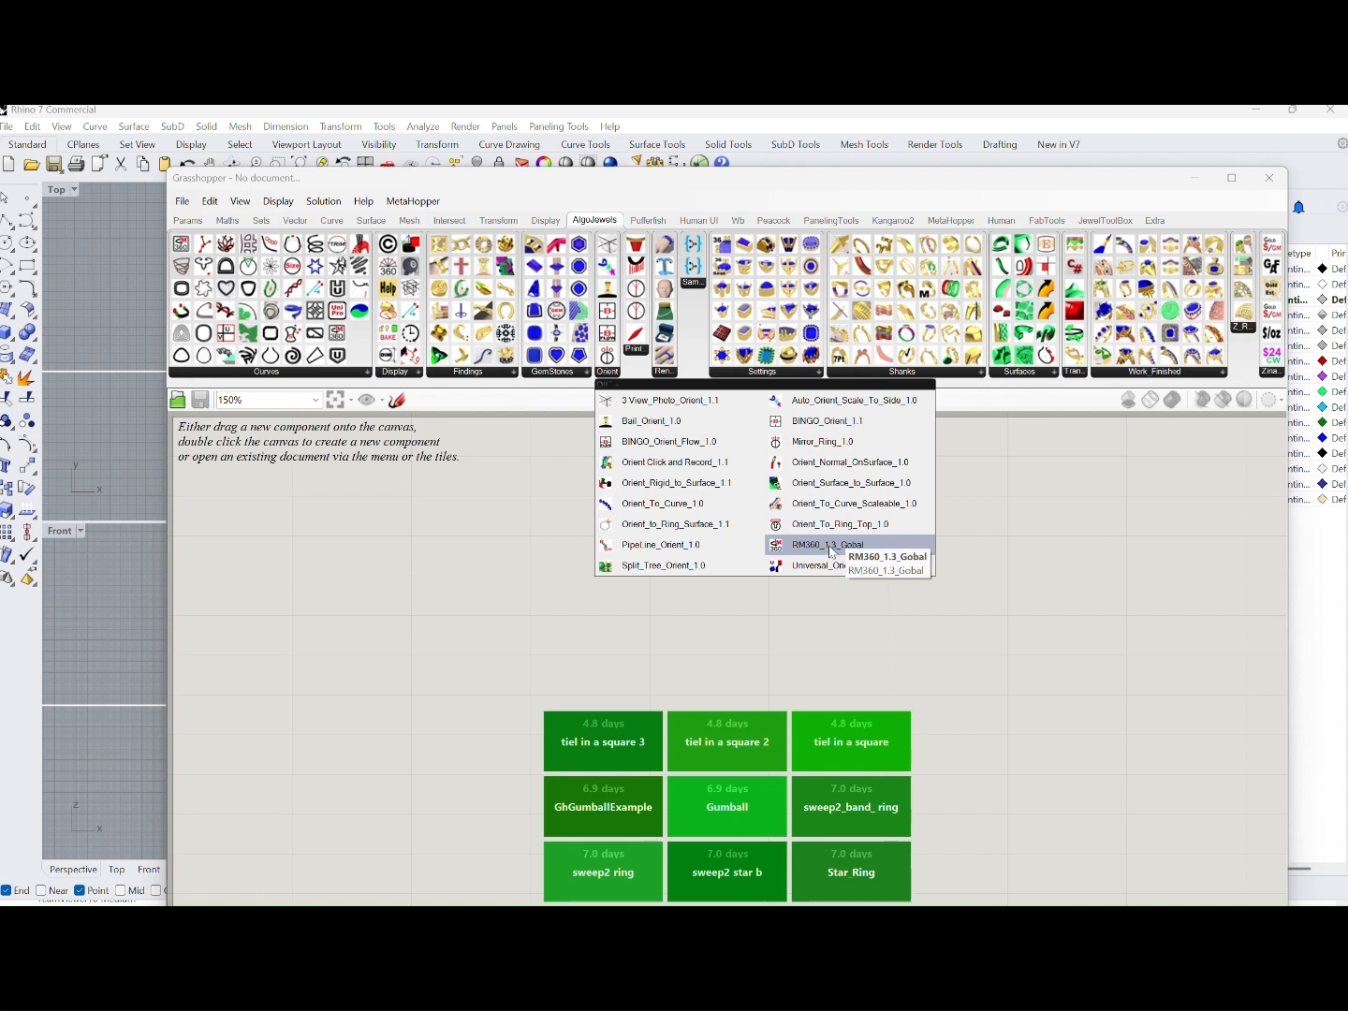
left_click(638, 351)
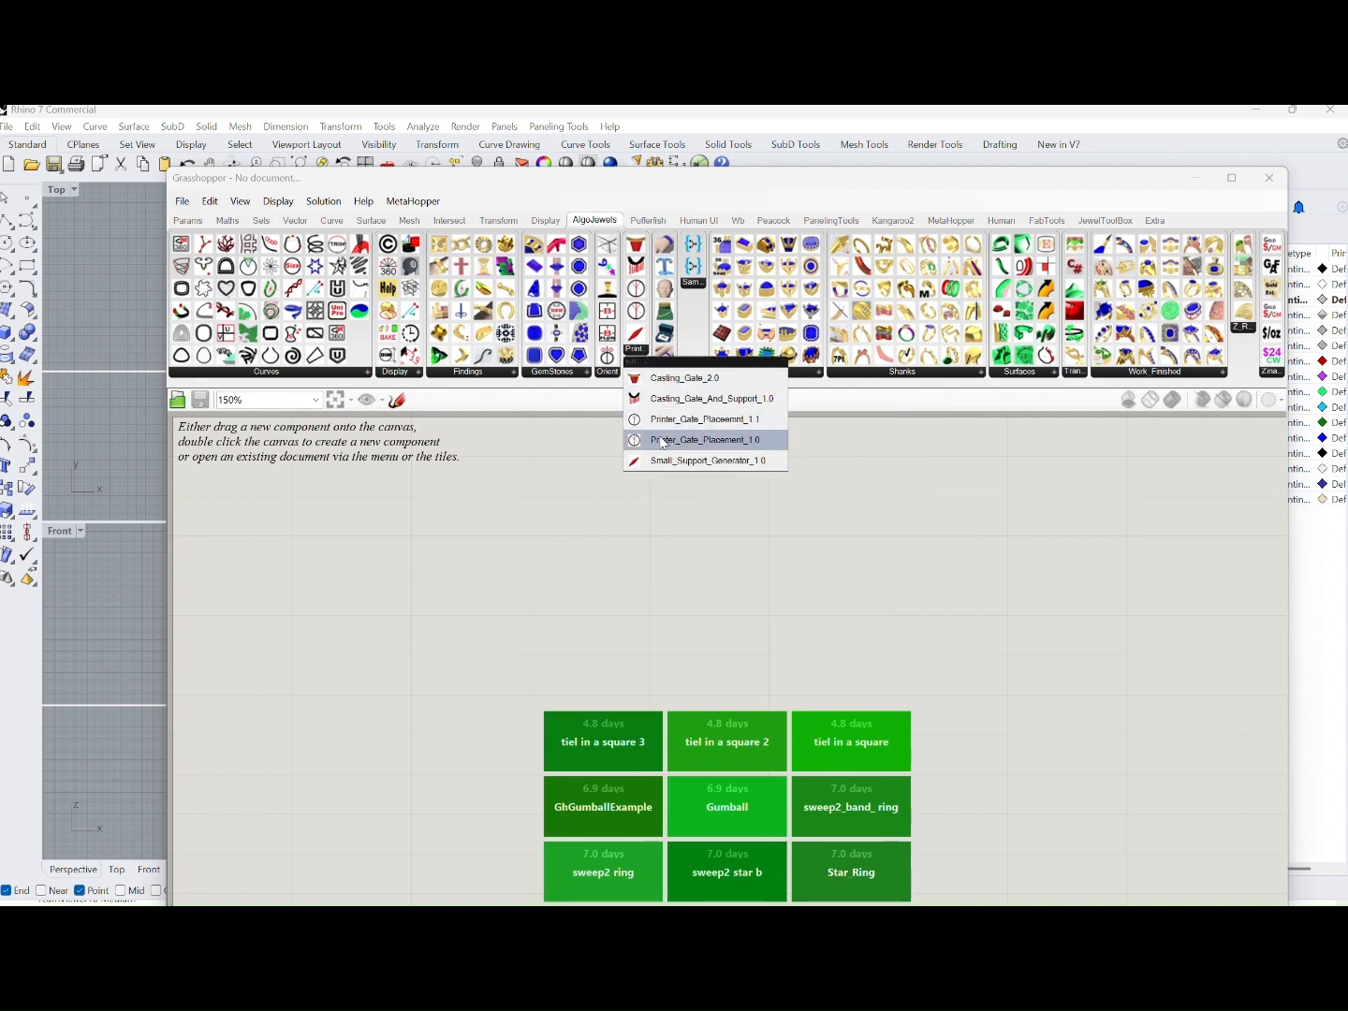
left_click(666, 372)
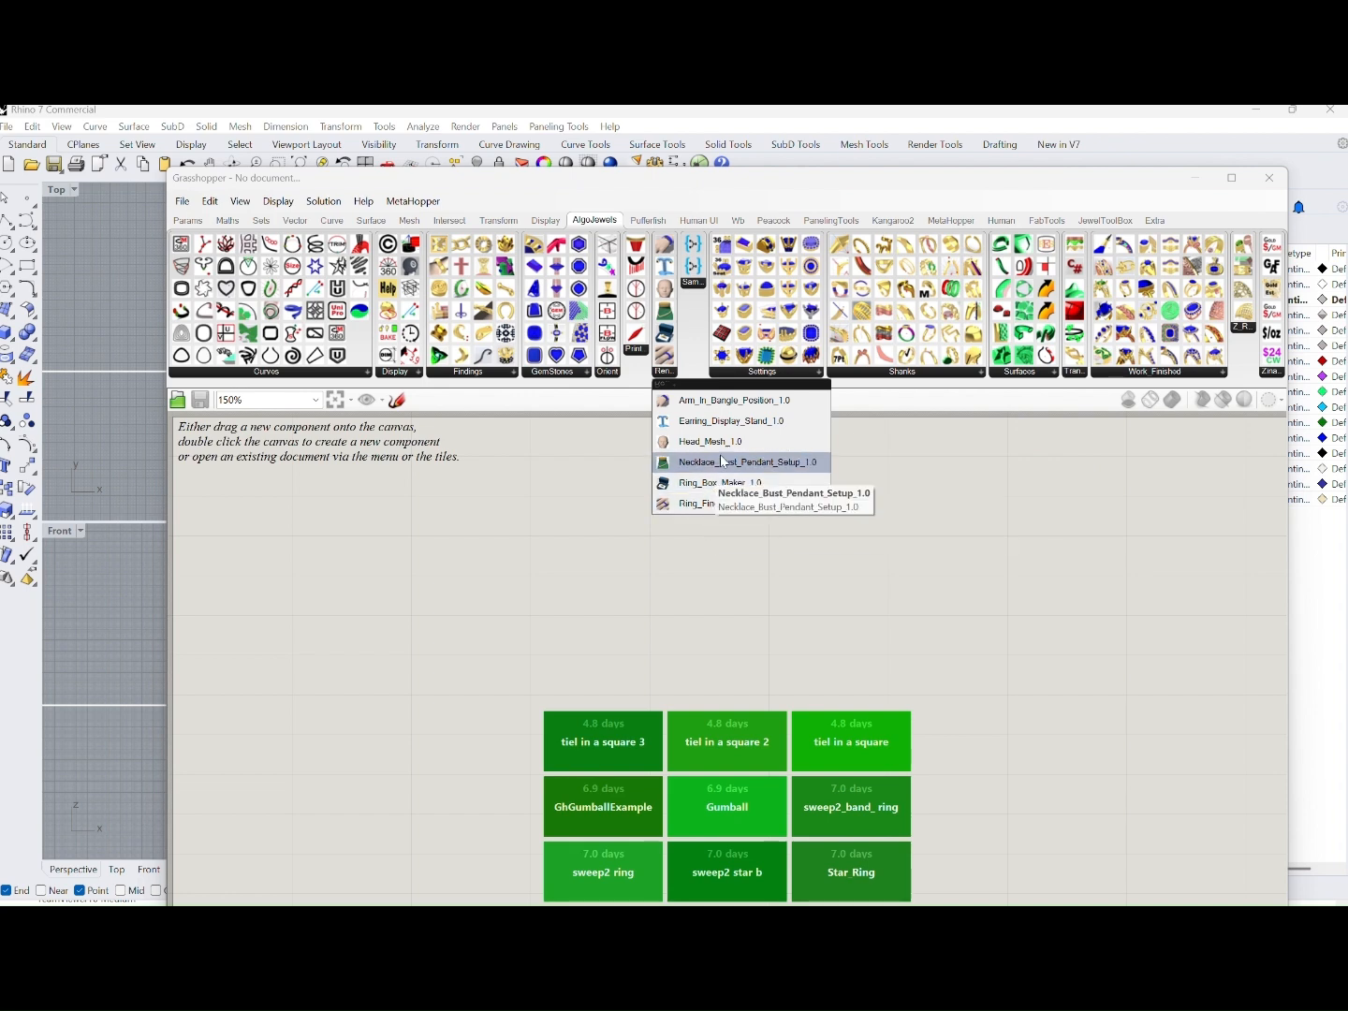
Examine the AlgoJewels components for settings, shanks, surfaces, transformations, finished work, and metal weight and price estimation
left_click(747, 374)
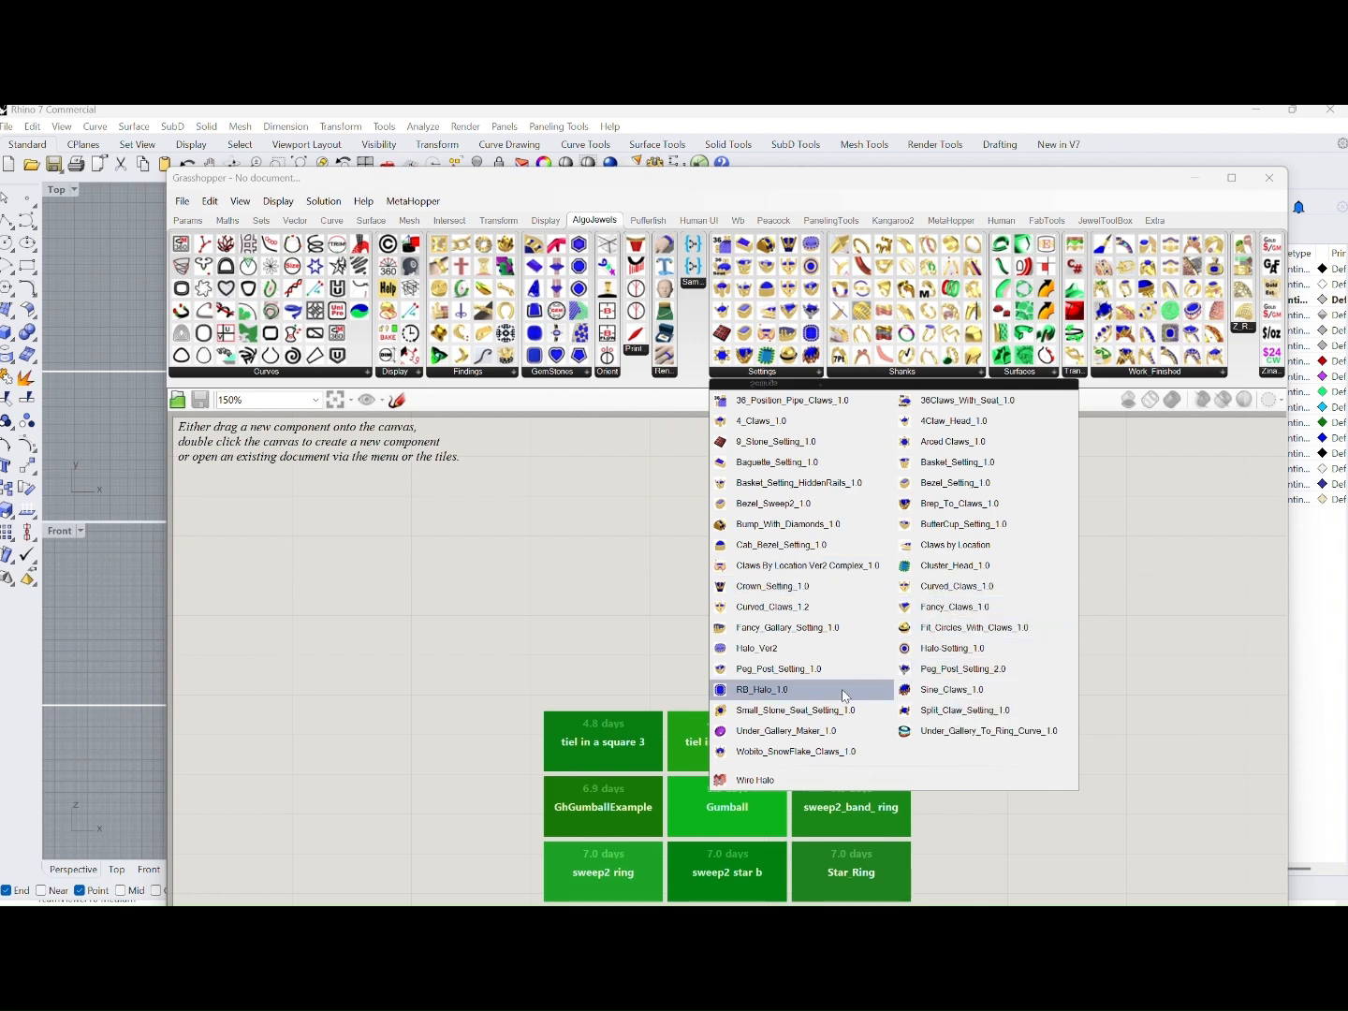
left_click(925, 374)
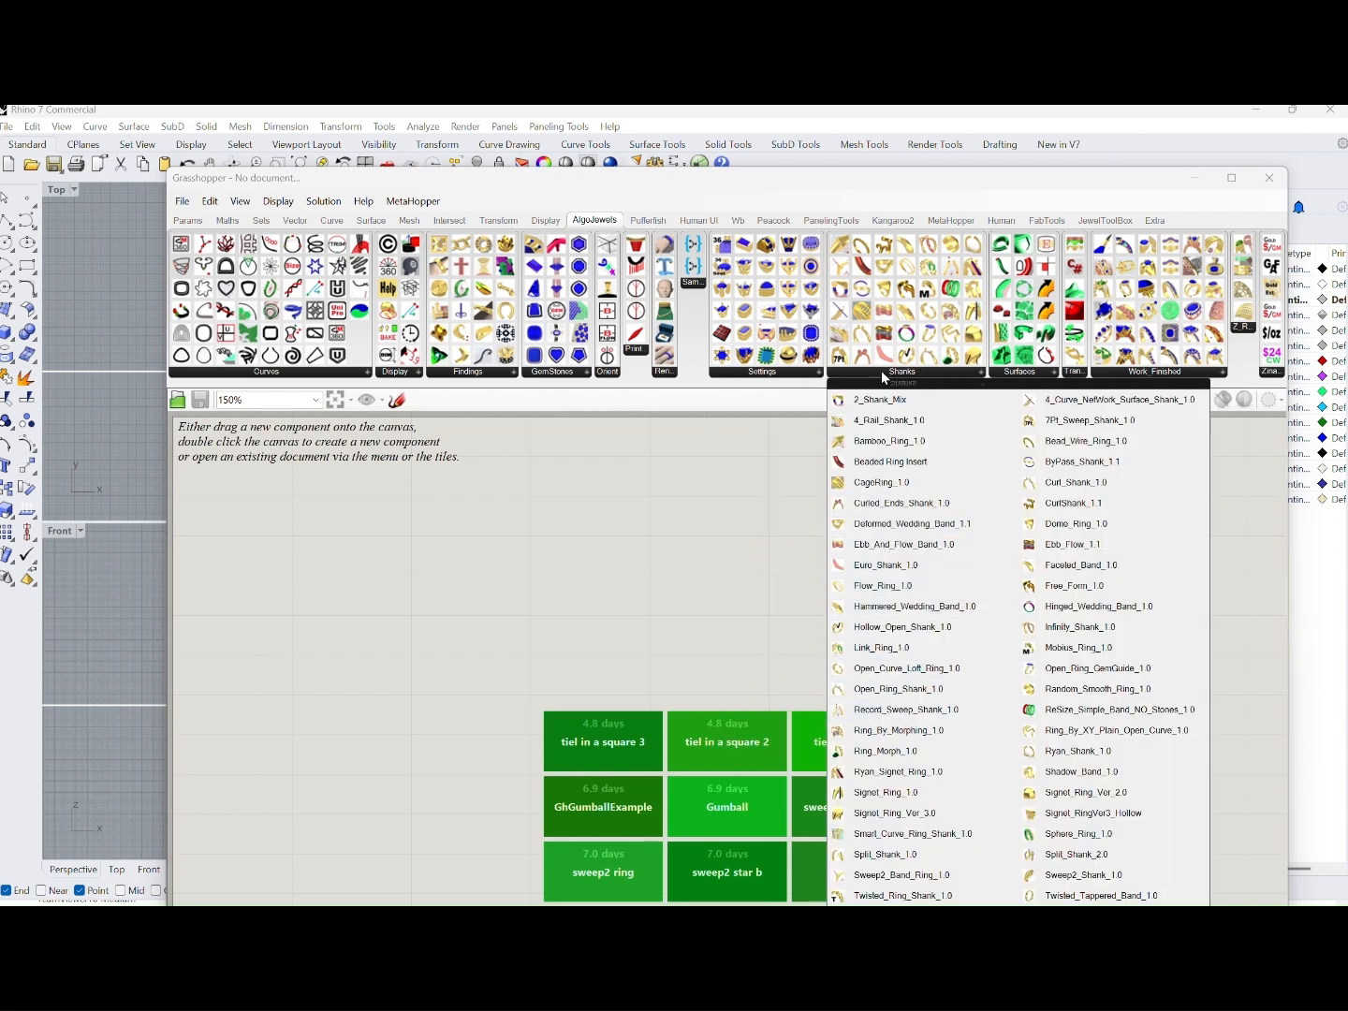
left_click(1141, 375)
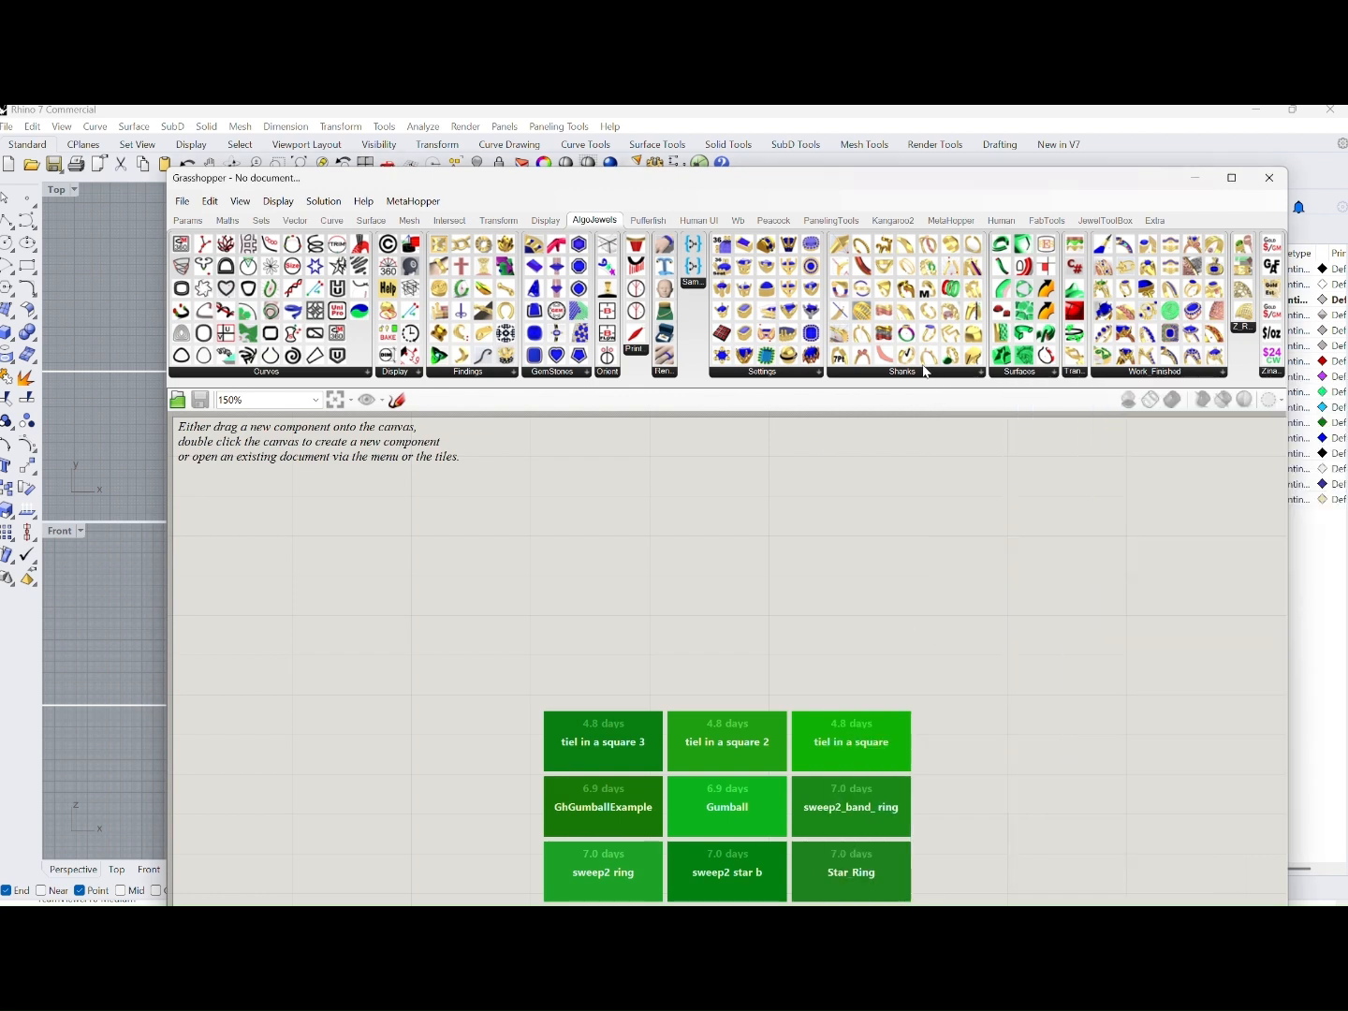
left_click(922, 375)
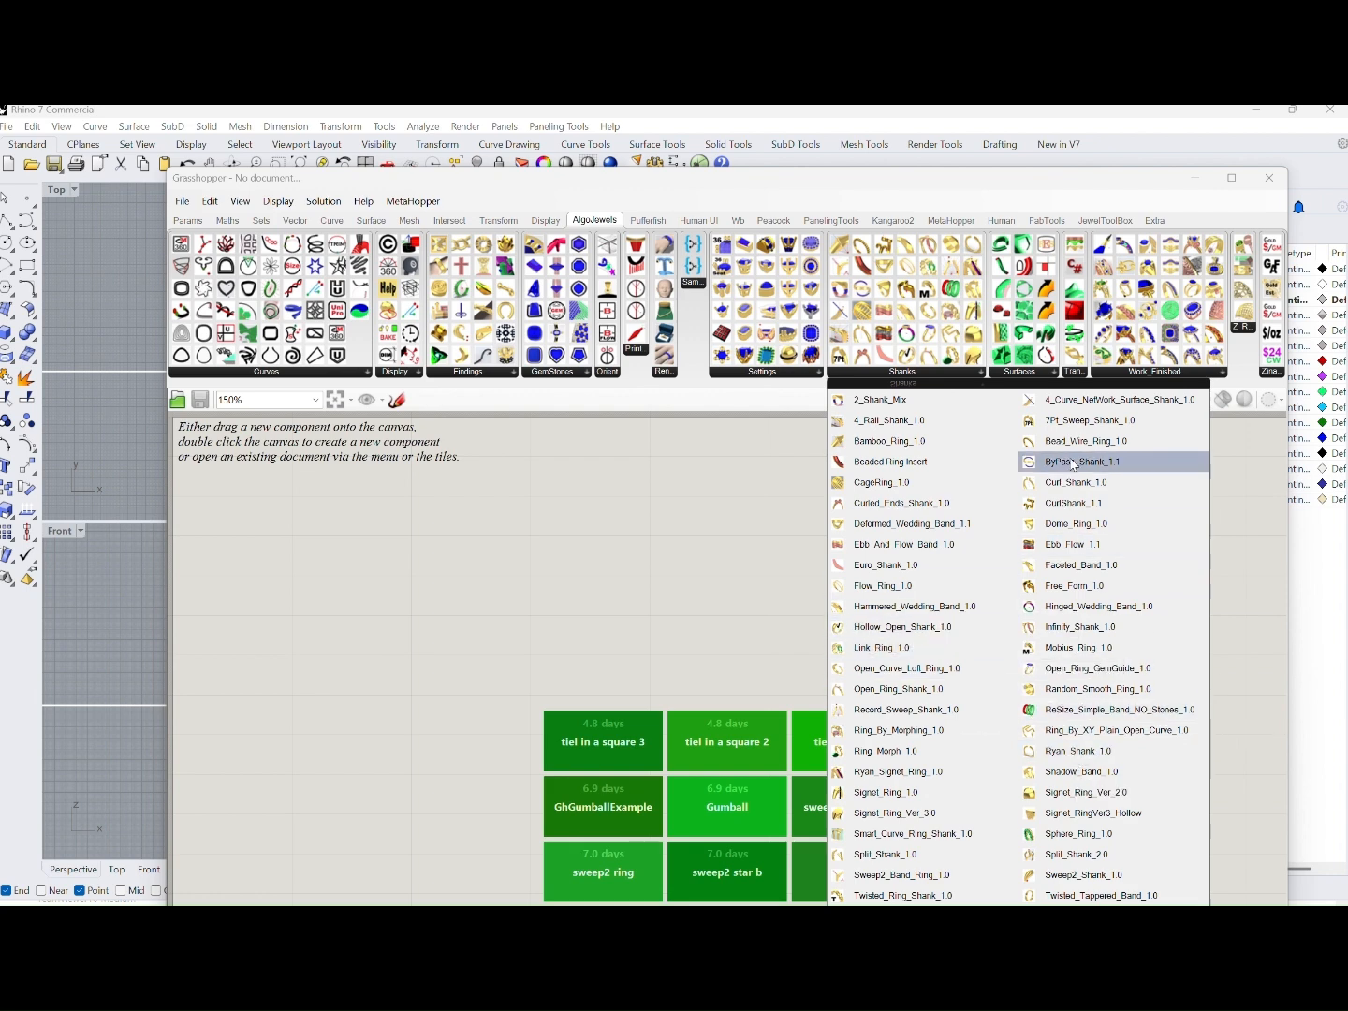
left_click(1023, 378)
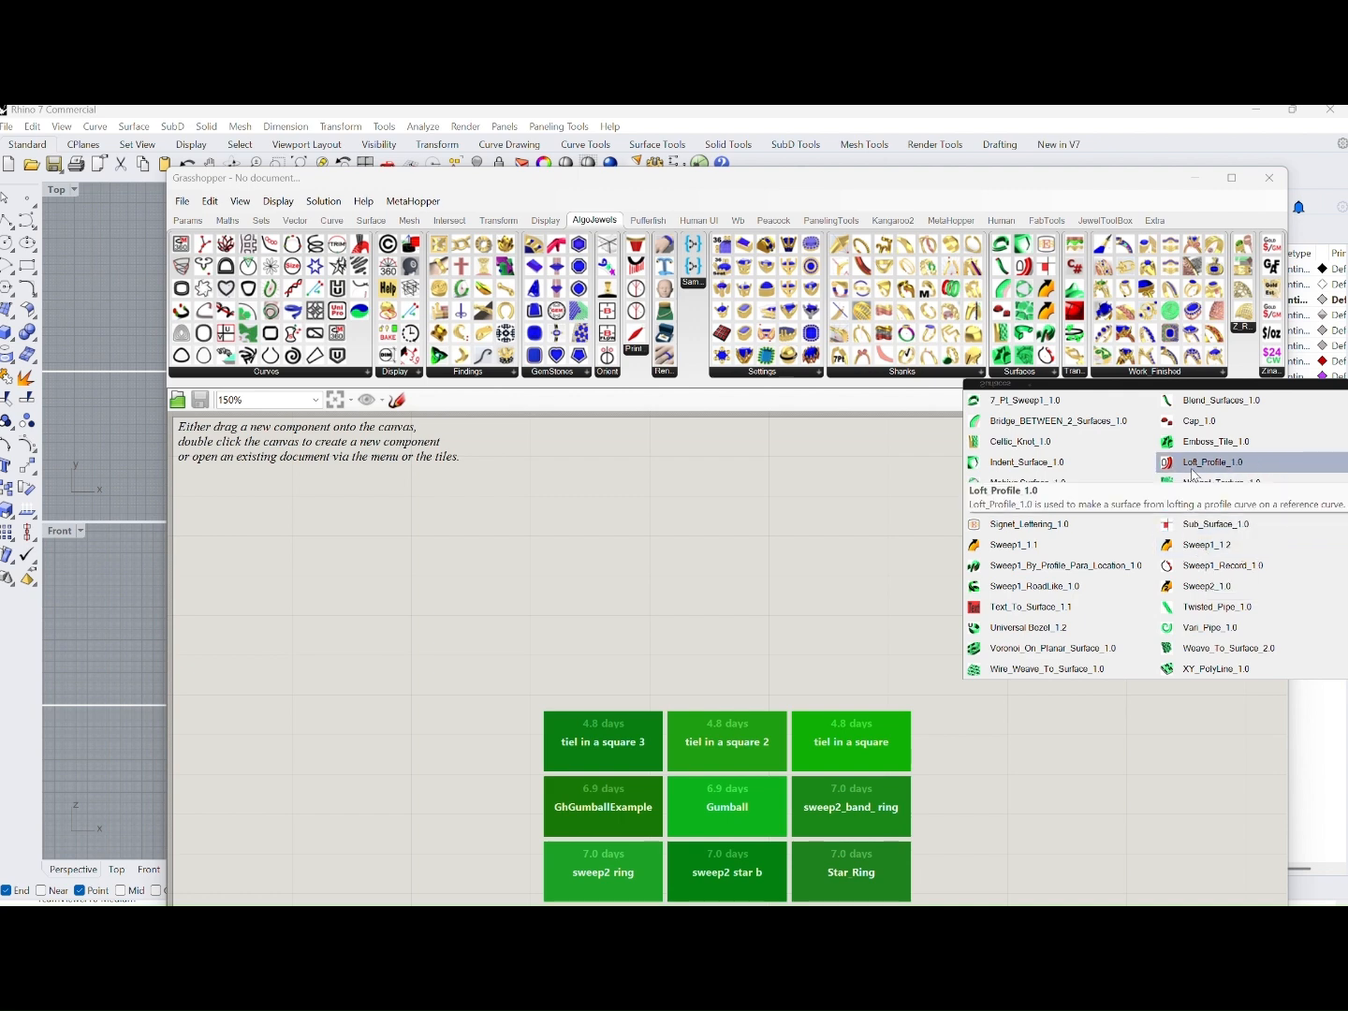
left_click(1075, 374)
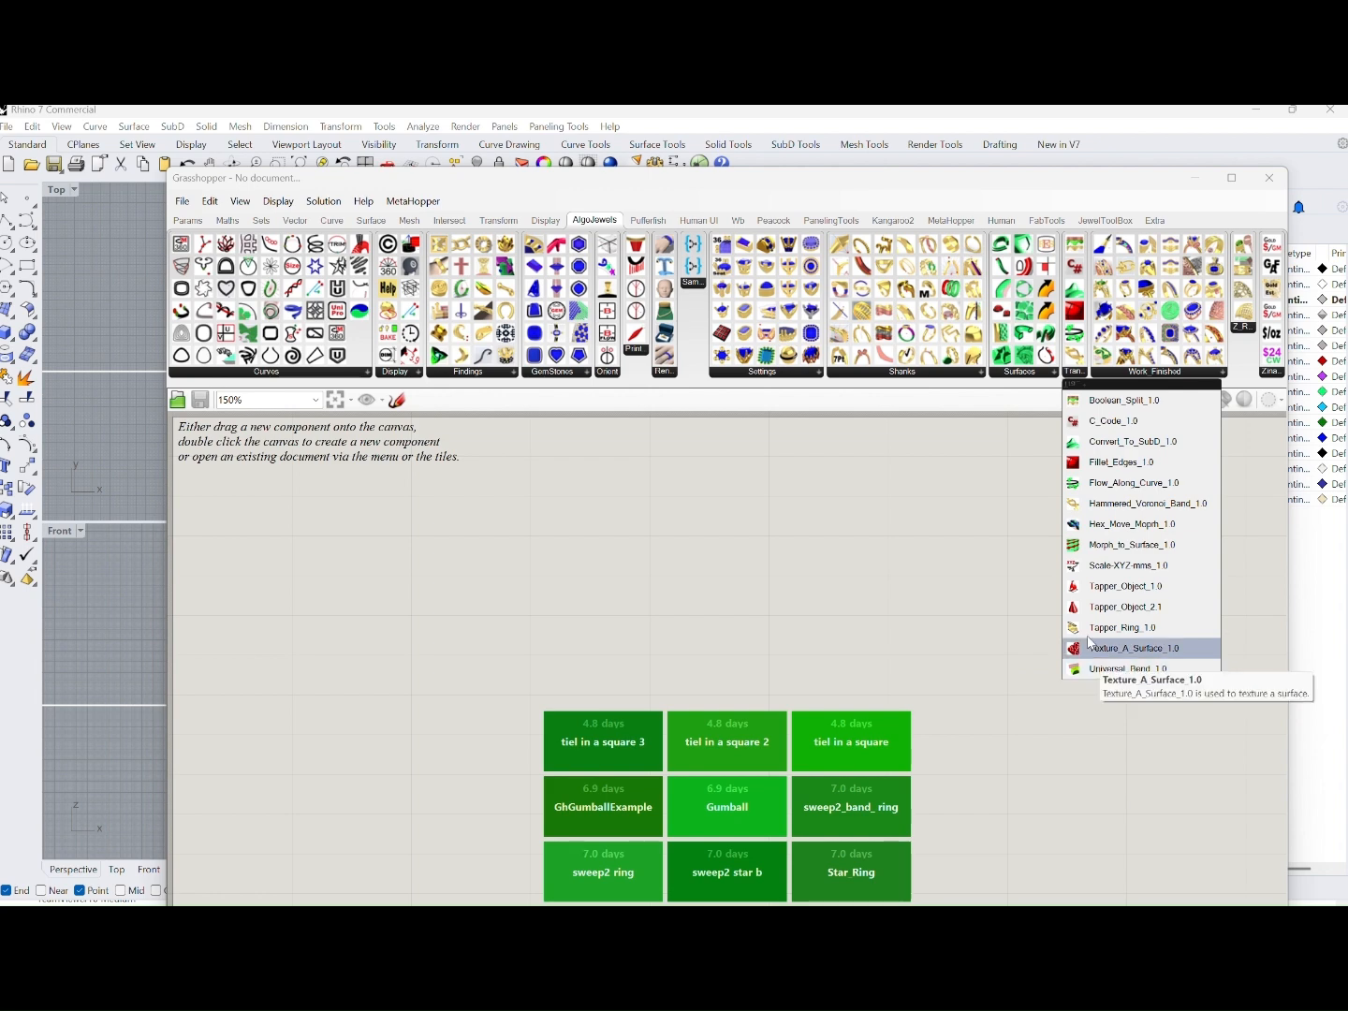
left_click(1136, 378)
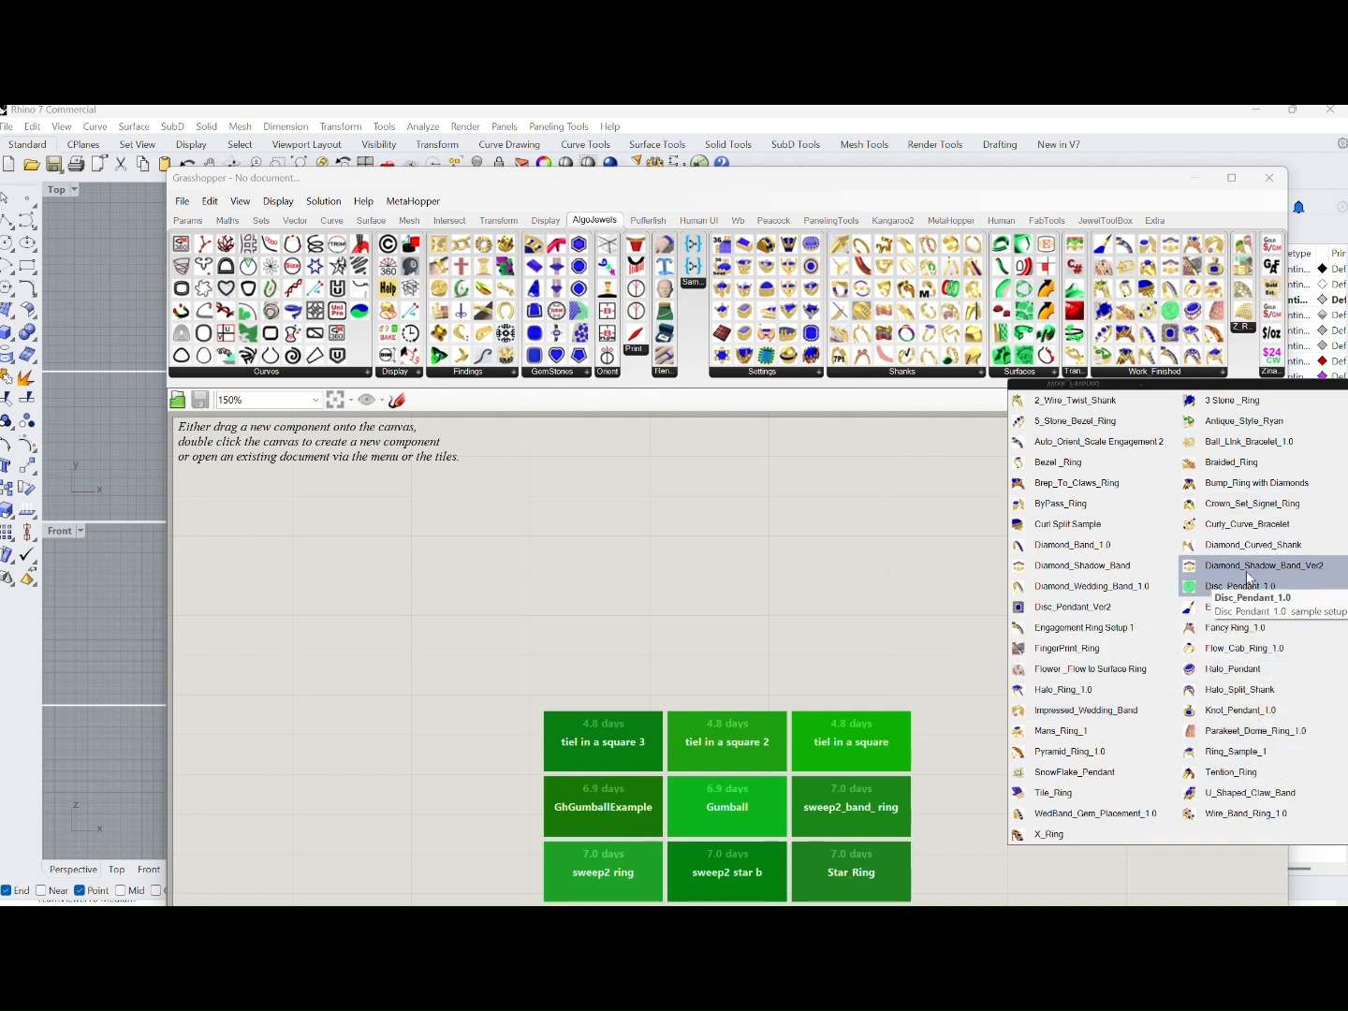
left_click(1278, 375)
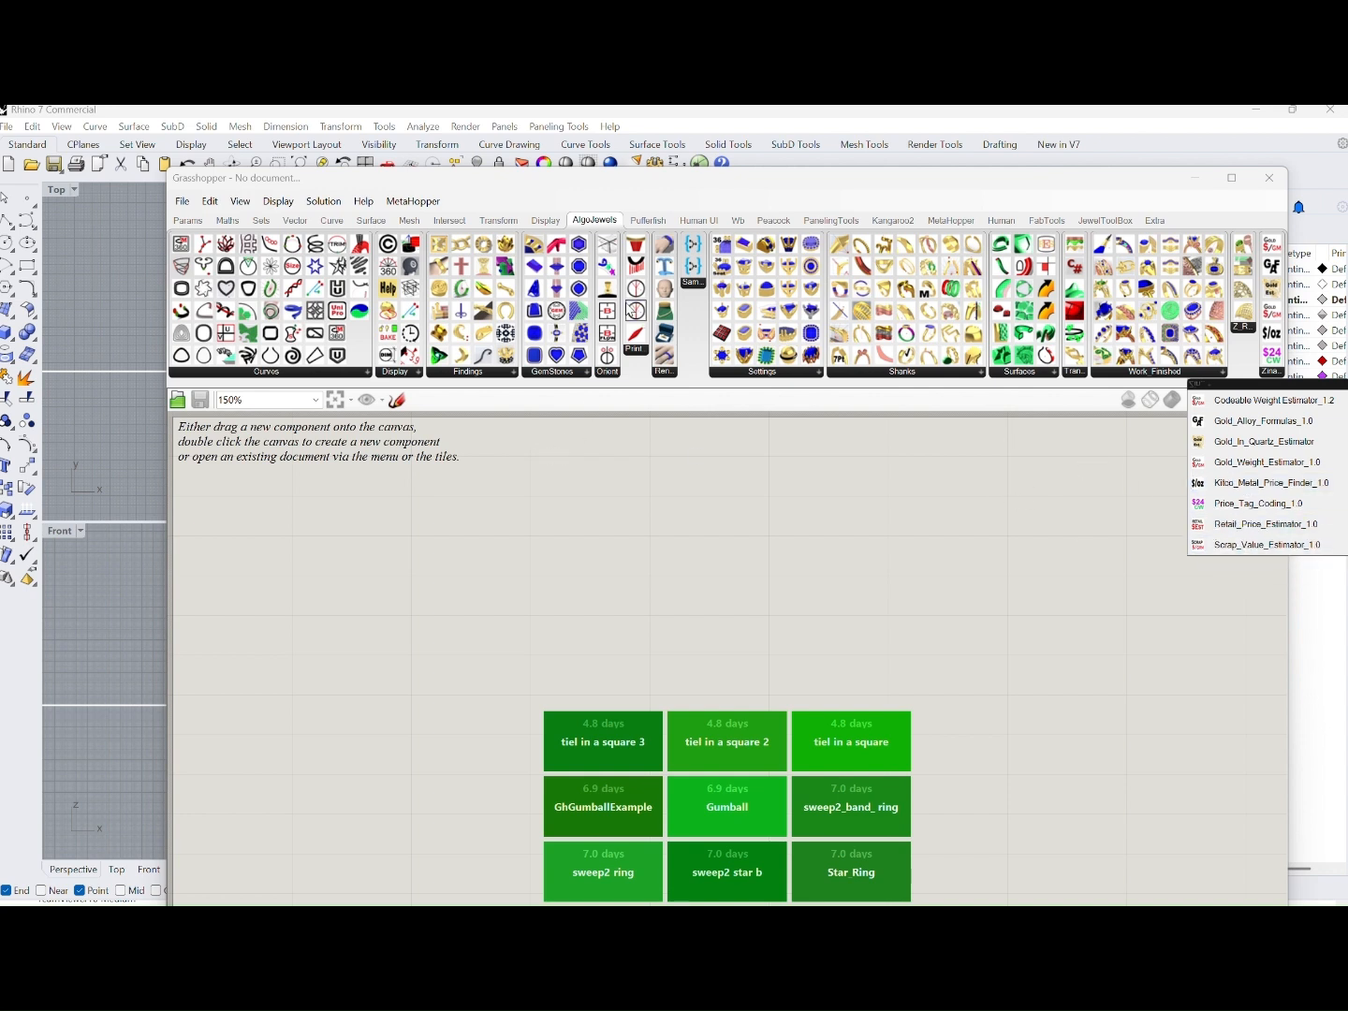
left_click(619, 385)
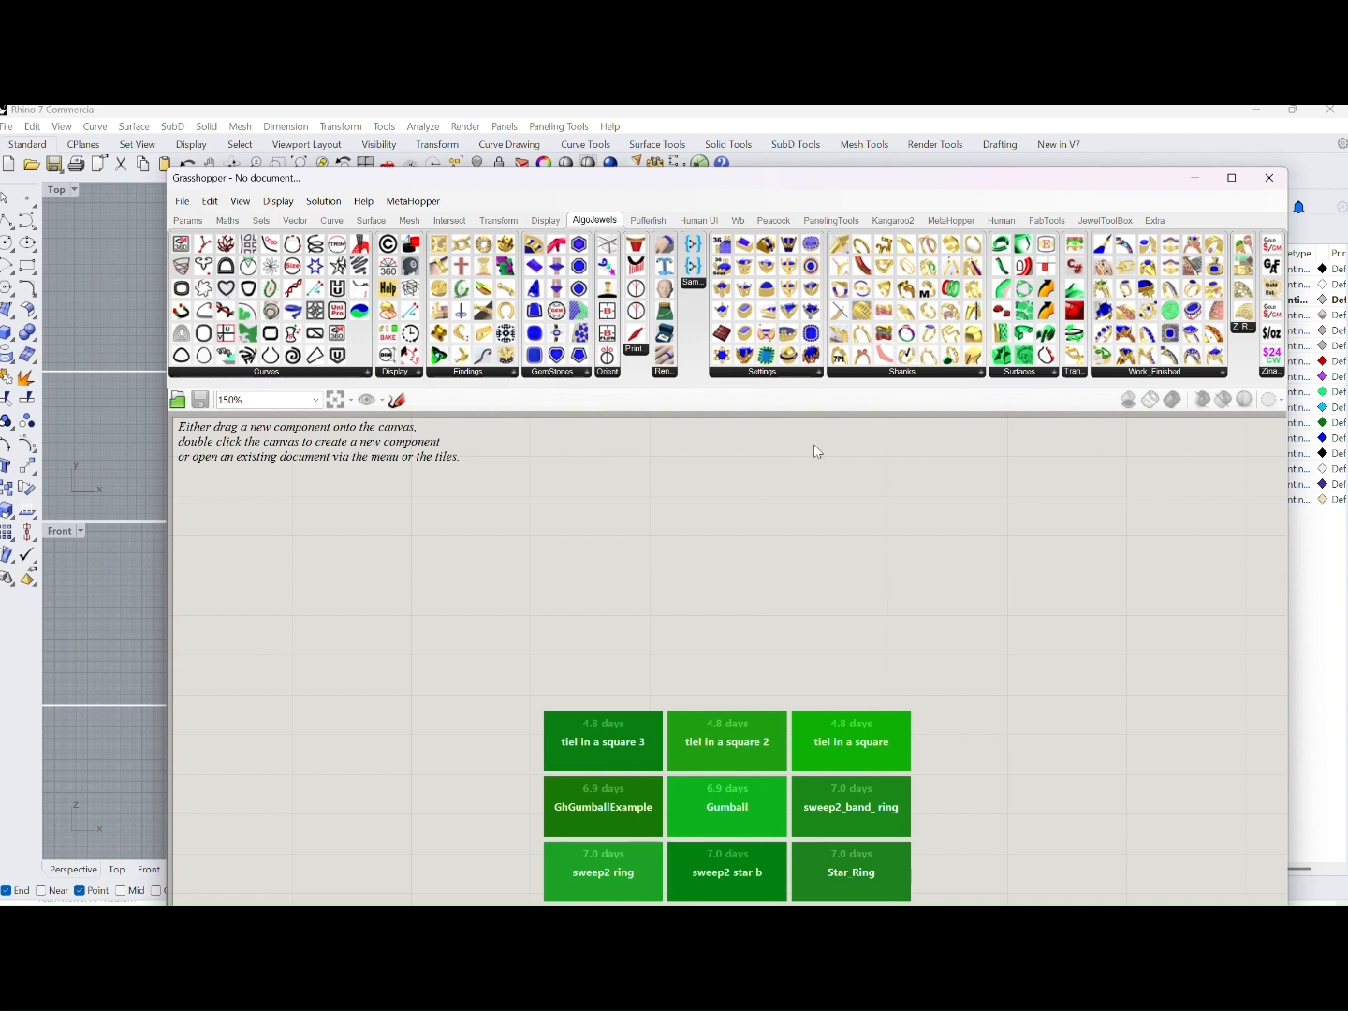
Add the Fancy_Curve_Gen_1.0 definition to the empty Grasshopper canvas
left_click(276, 373)
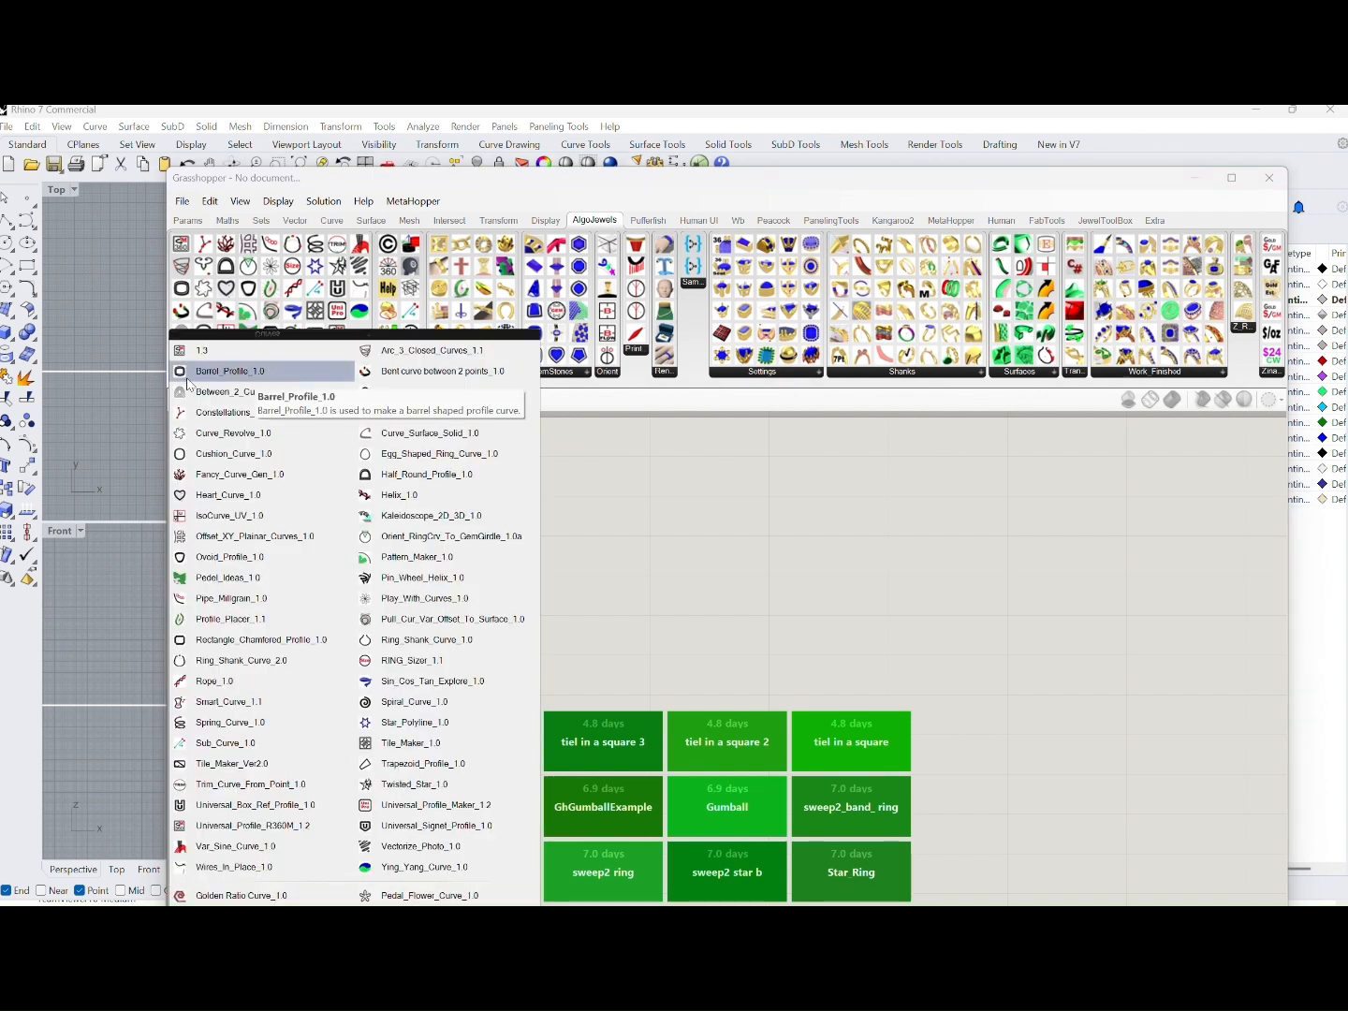
left_click(236, 474)
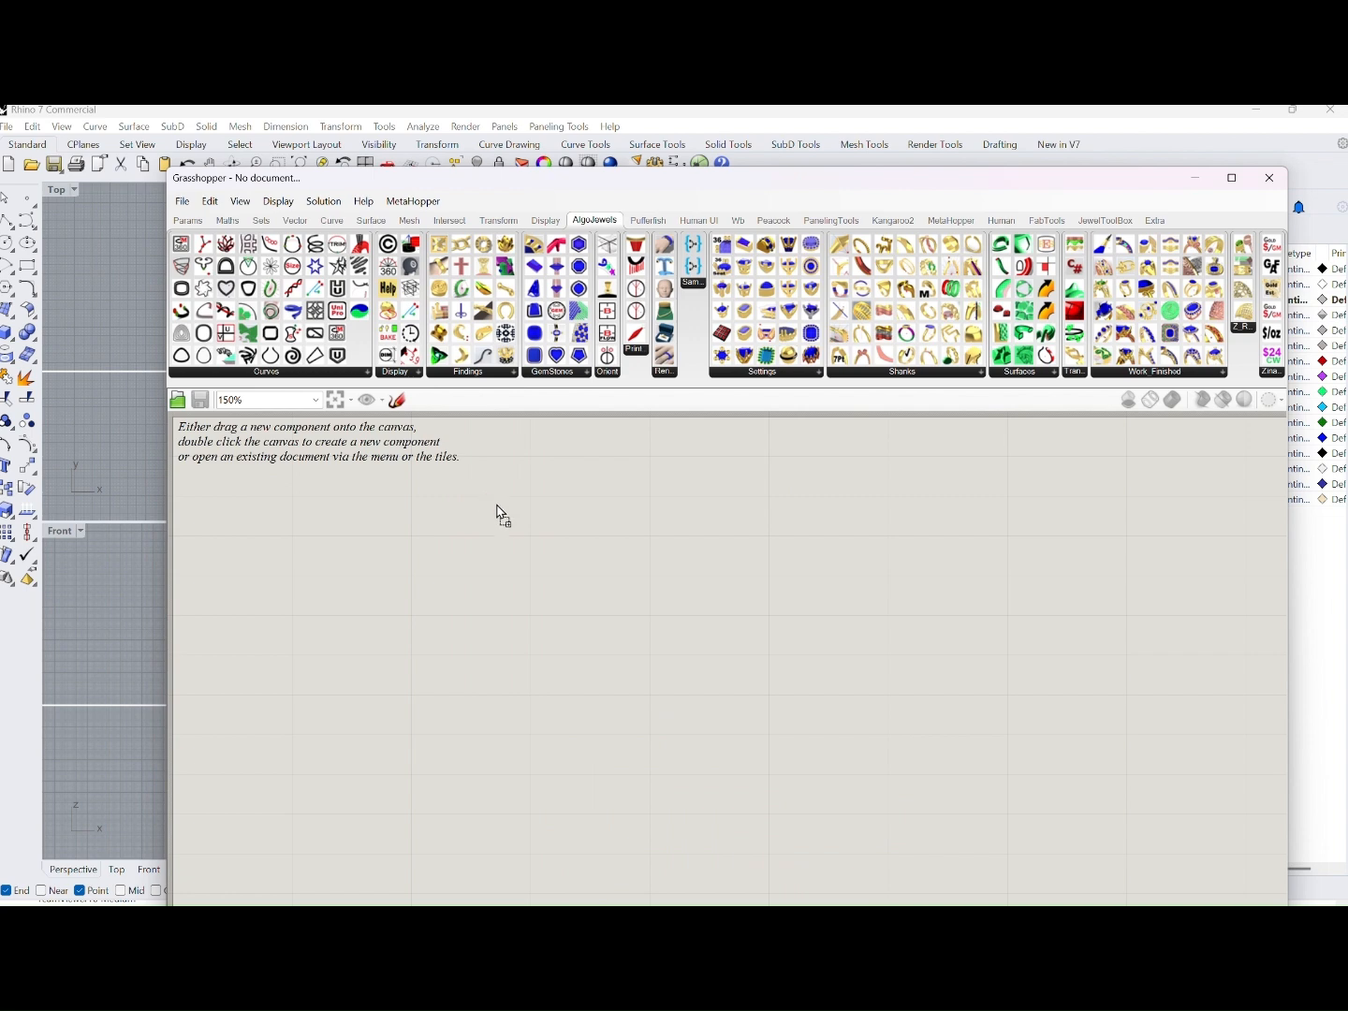
left_click(520, 535)
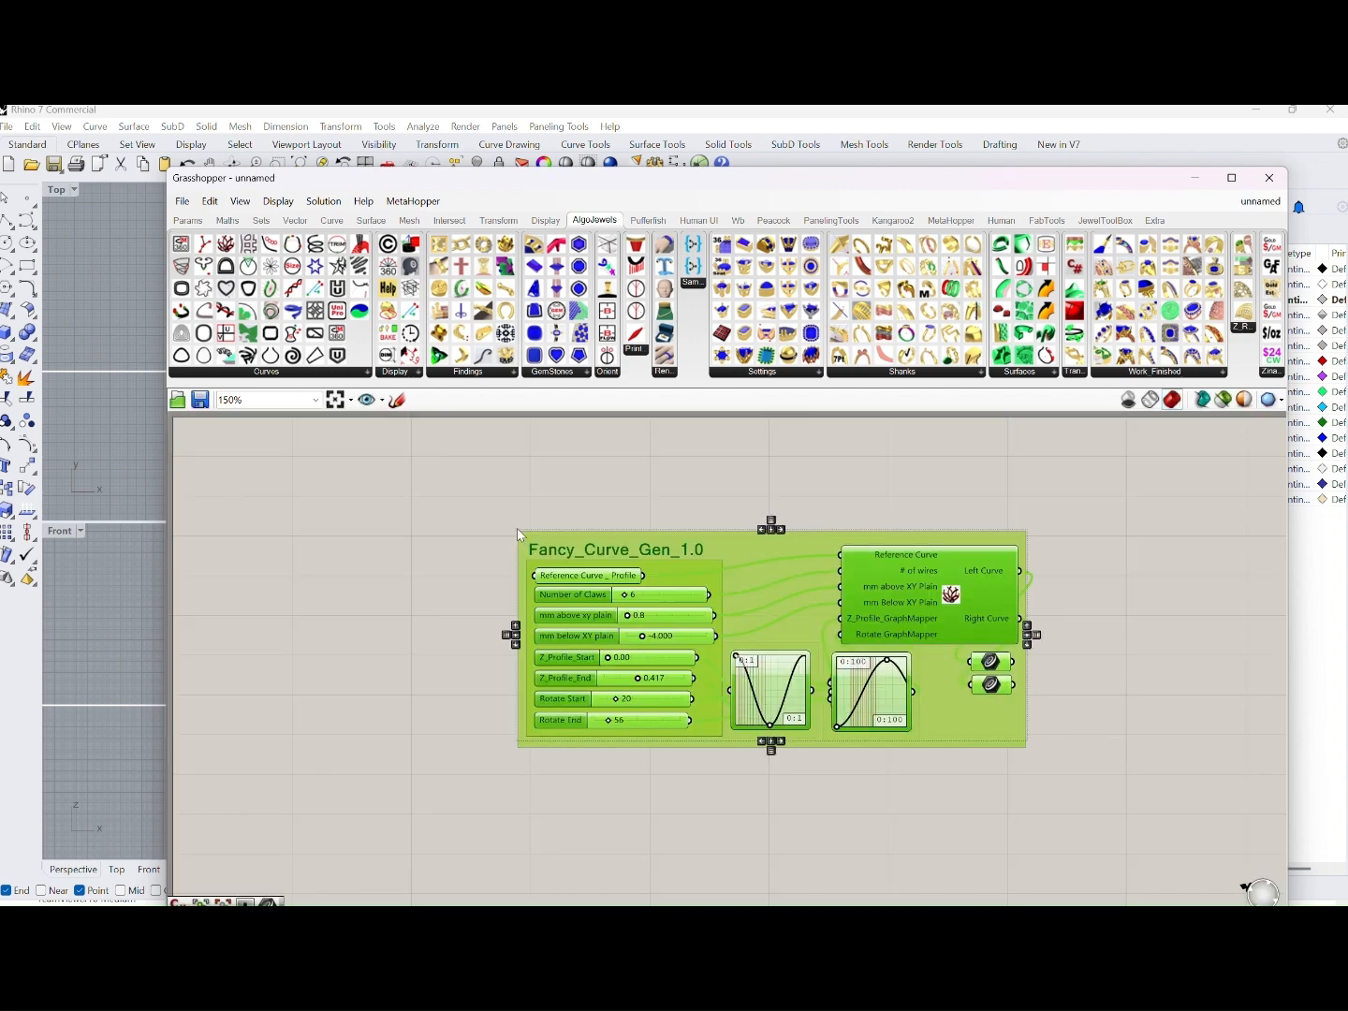
left_click_drag(766, 553, 498, 551)
Arrange the Grasshopper window beside the Rhino viewports, widen the Perspective view, and inspect the generated curves in 3D
left_click_drag(489, 183, 882, 241)
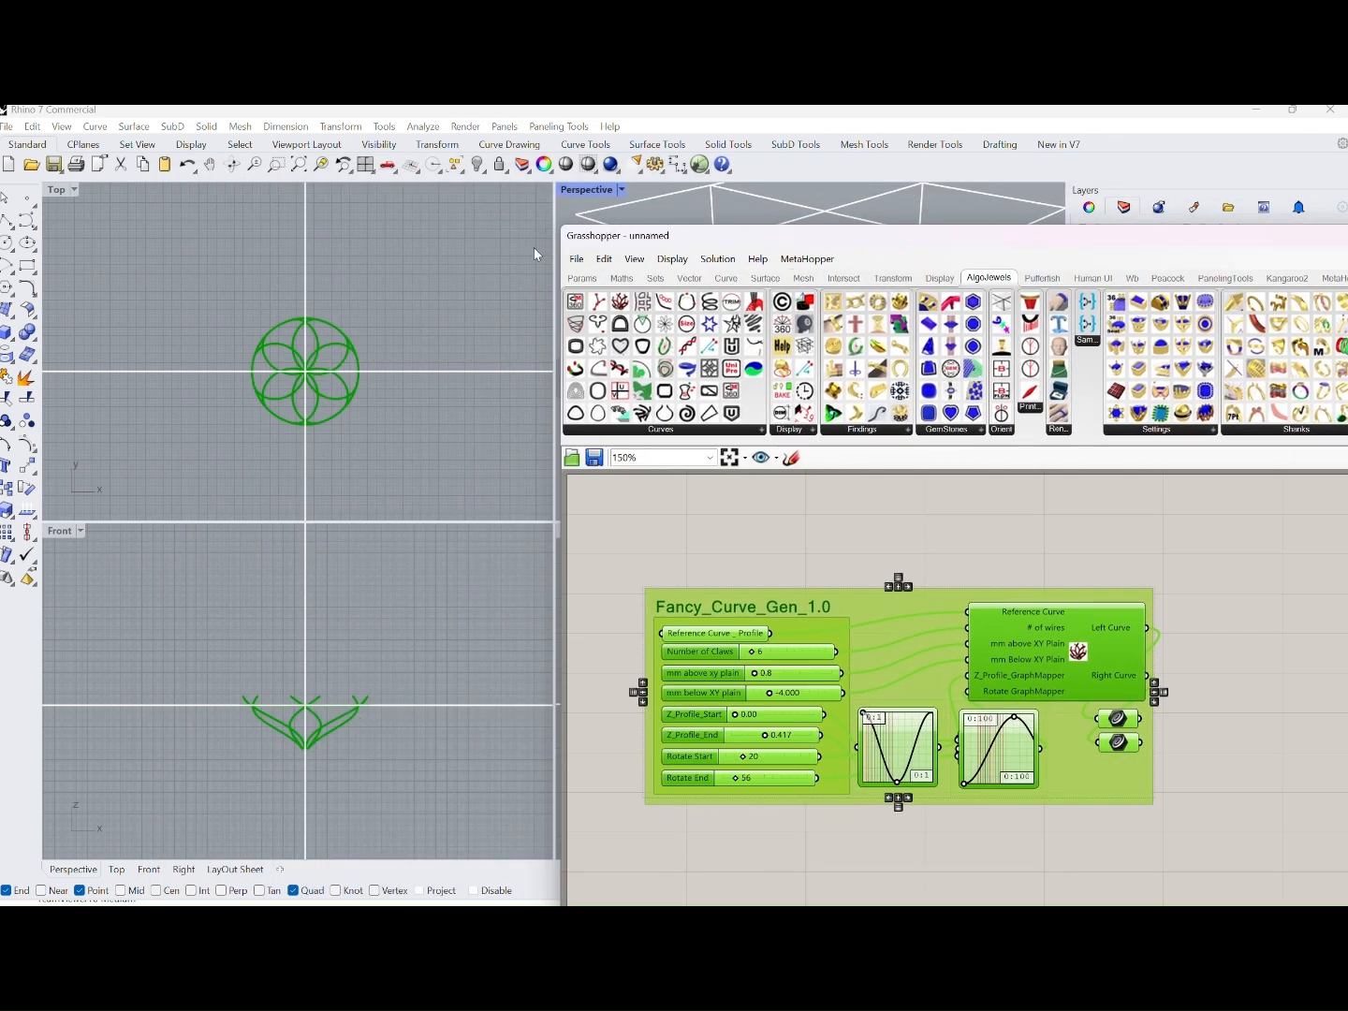
left_click_drag(554, 222, 457, 225)
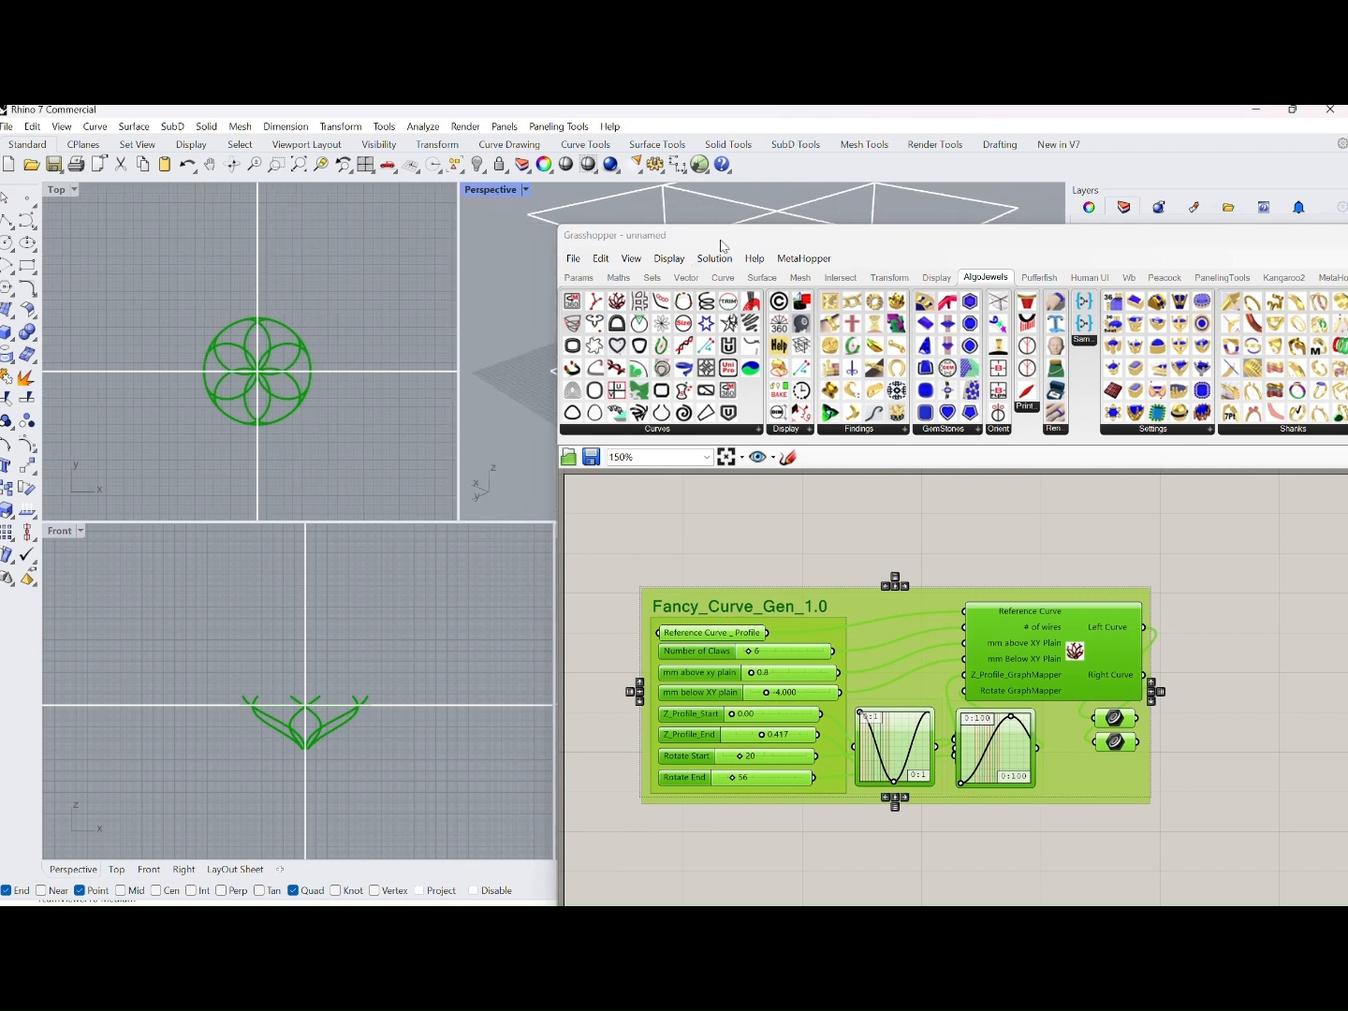
left_click_drag(720, 240, 734, 415)
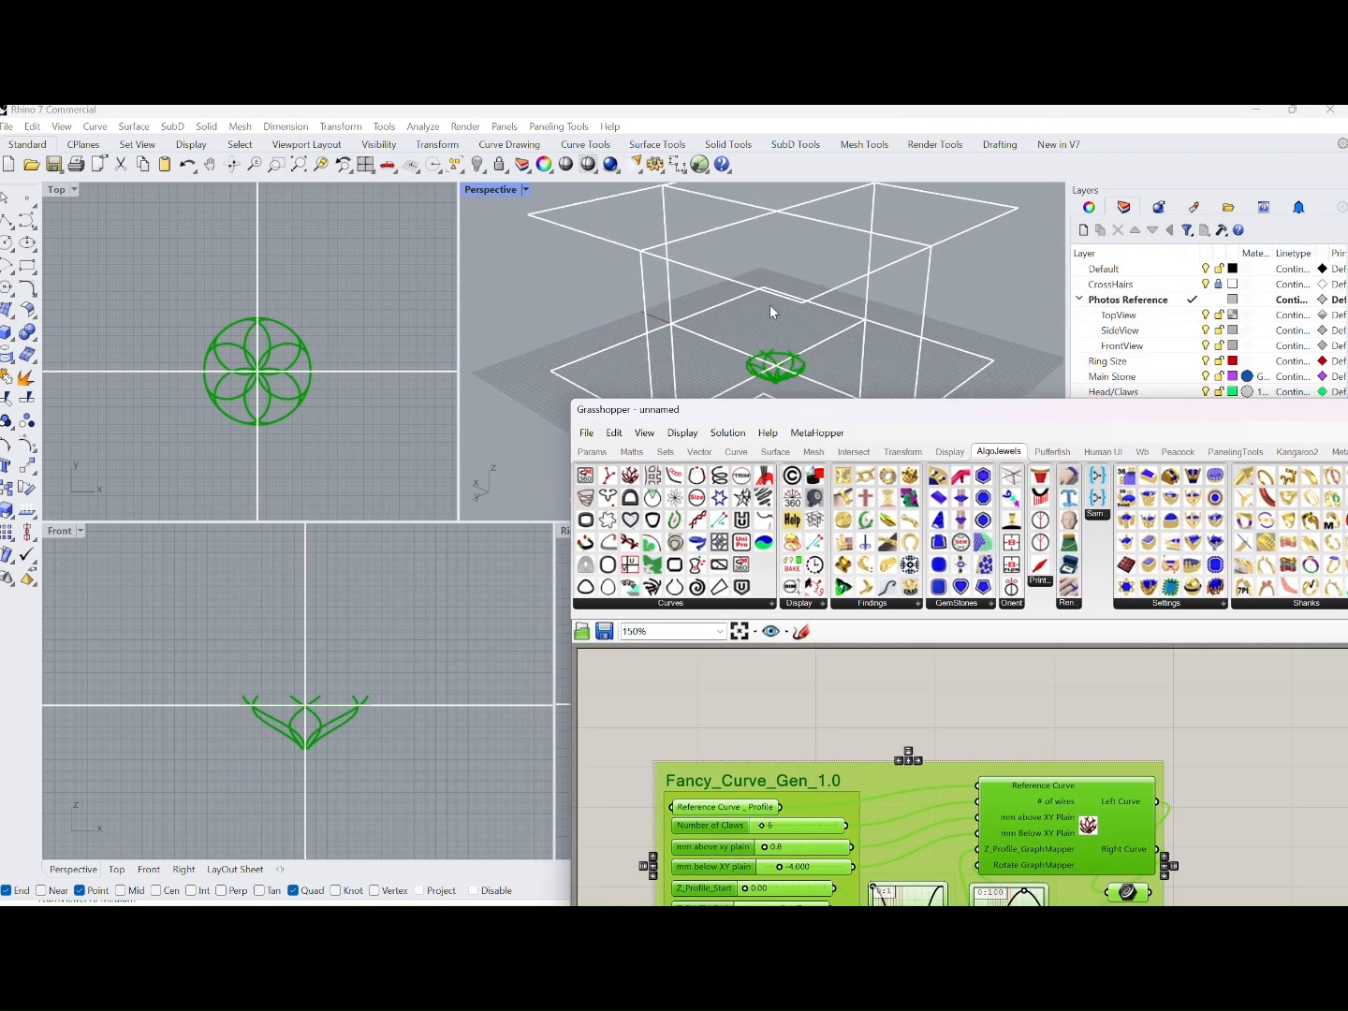
right_click_drag(770, 305, 782, 383)
left_click_drag(842, 411, 838, 215)
Set Number of Claws in Fancy_Curve_Gen_1.0 to 5, and highlight its Reference Curve_Profile input
scroll(860, 546, "up", 3)
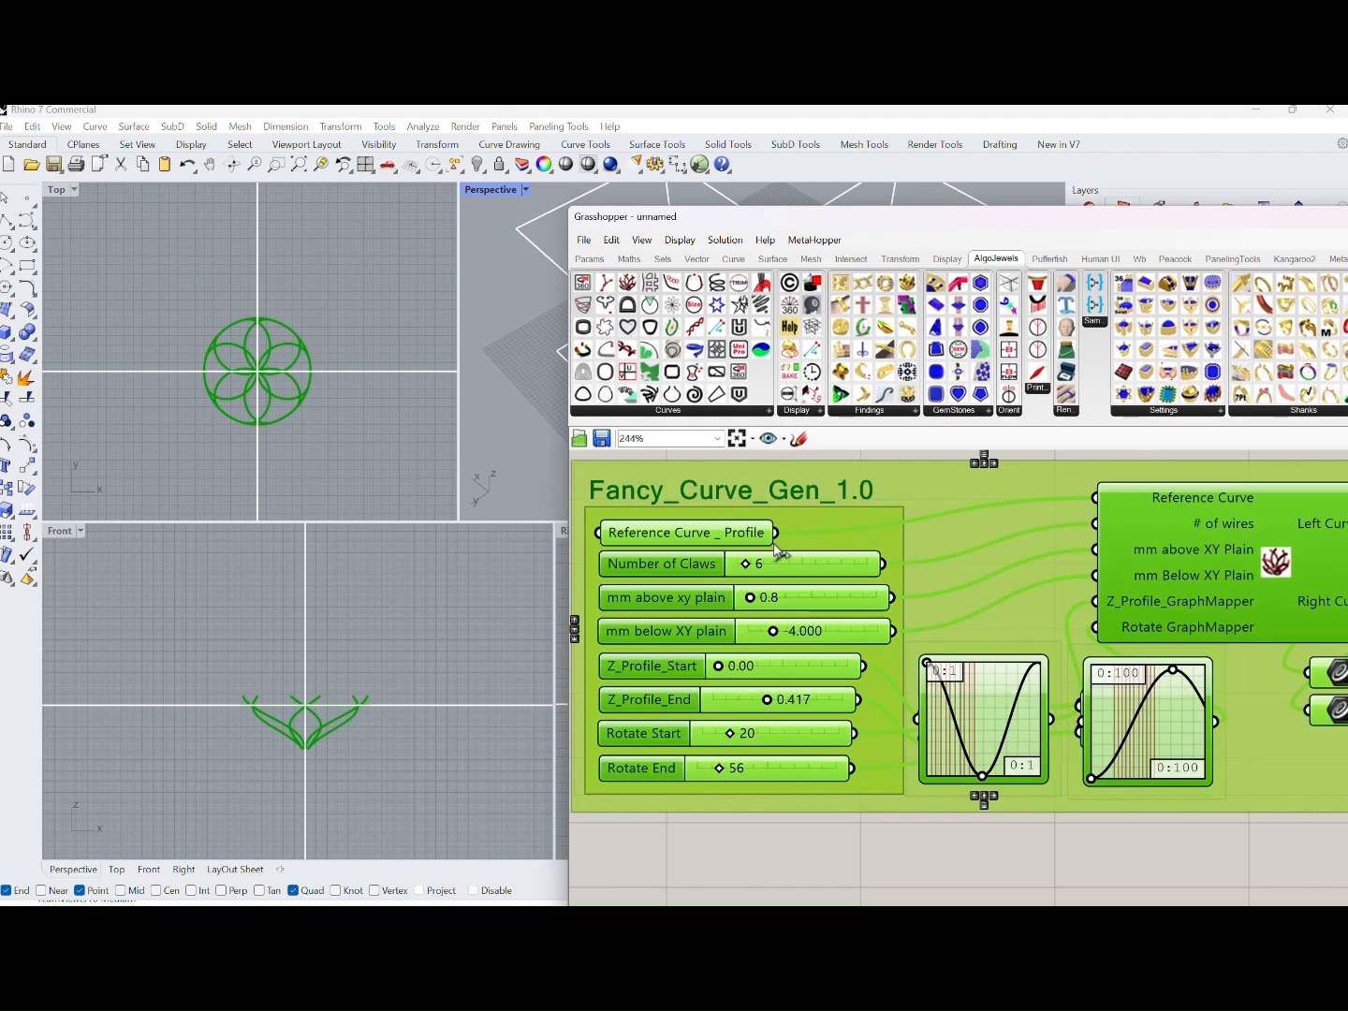
right_click_drag(918, 493, 900, 580)
left_click(897, 491)
scroll(862, 558, "down", 1)
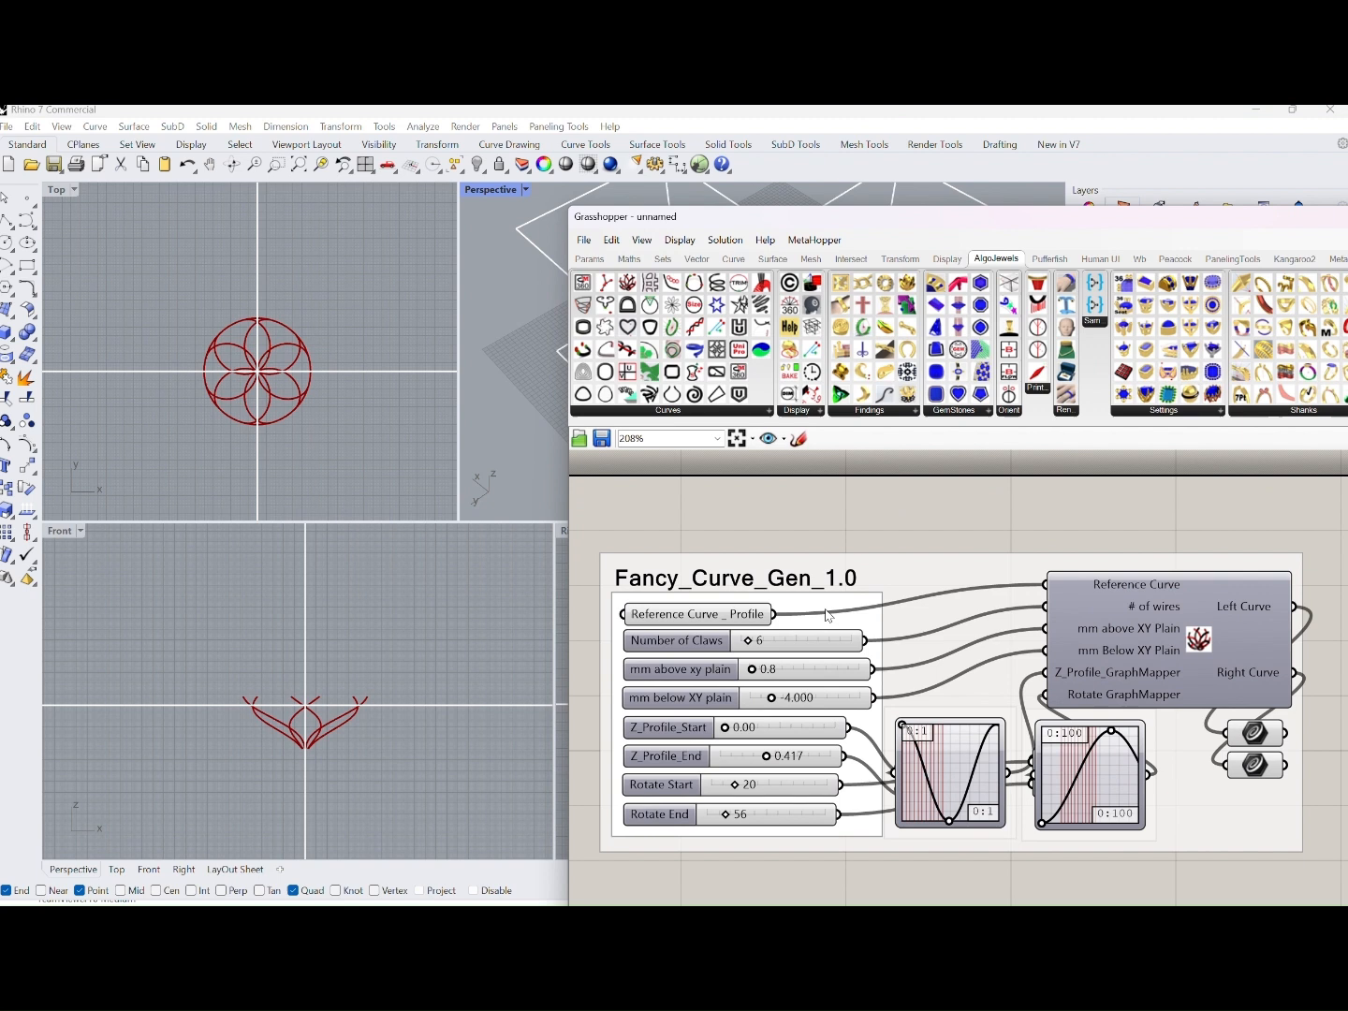
left_click_drag(749, 643, 746, 645)
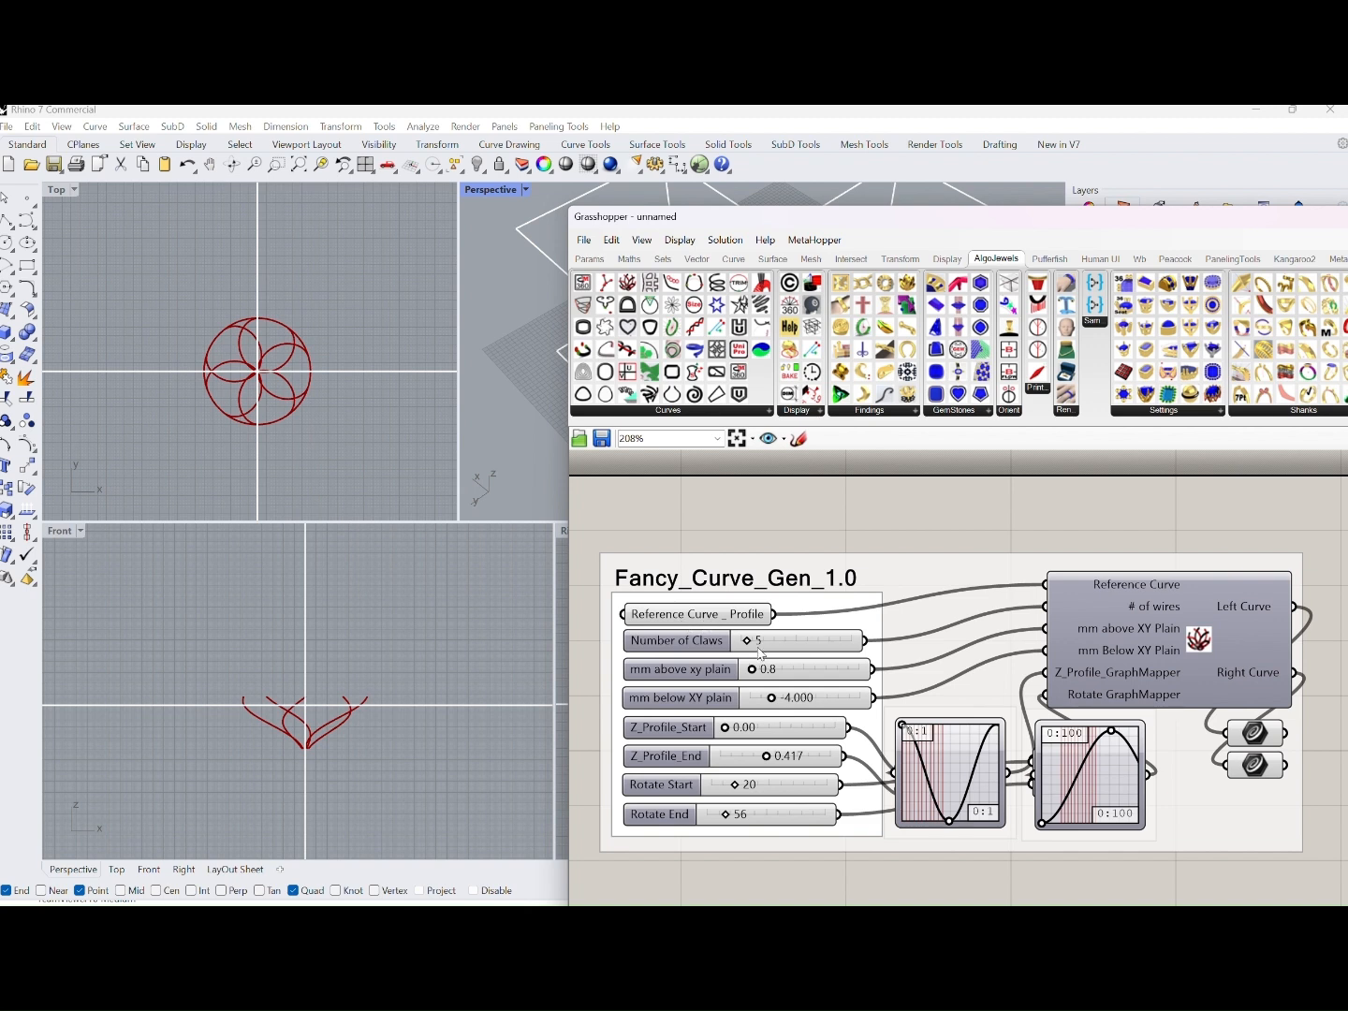
left_click(716, 618)
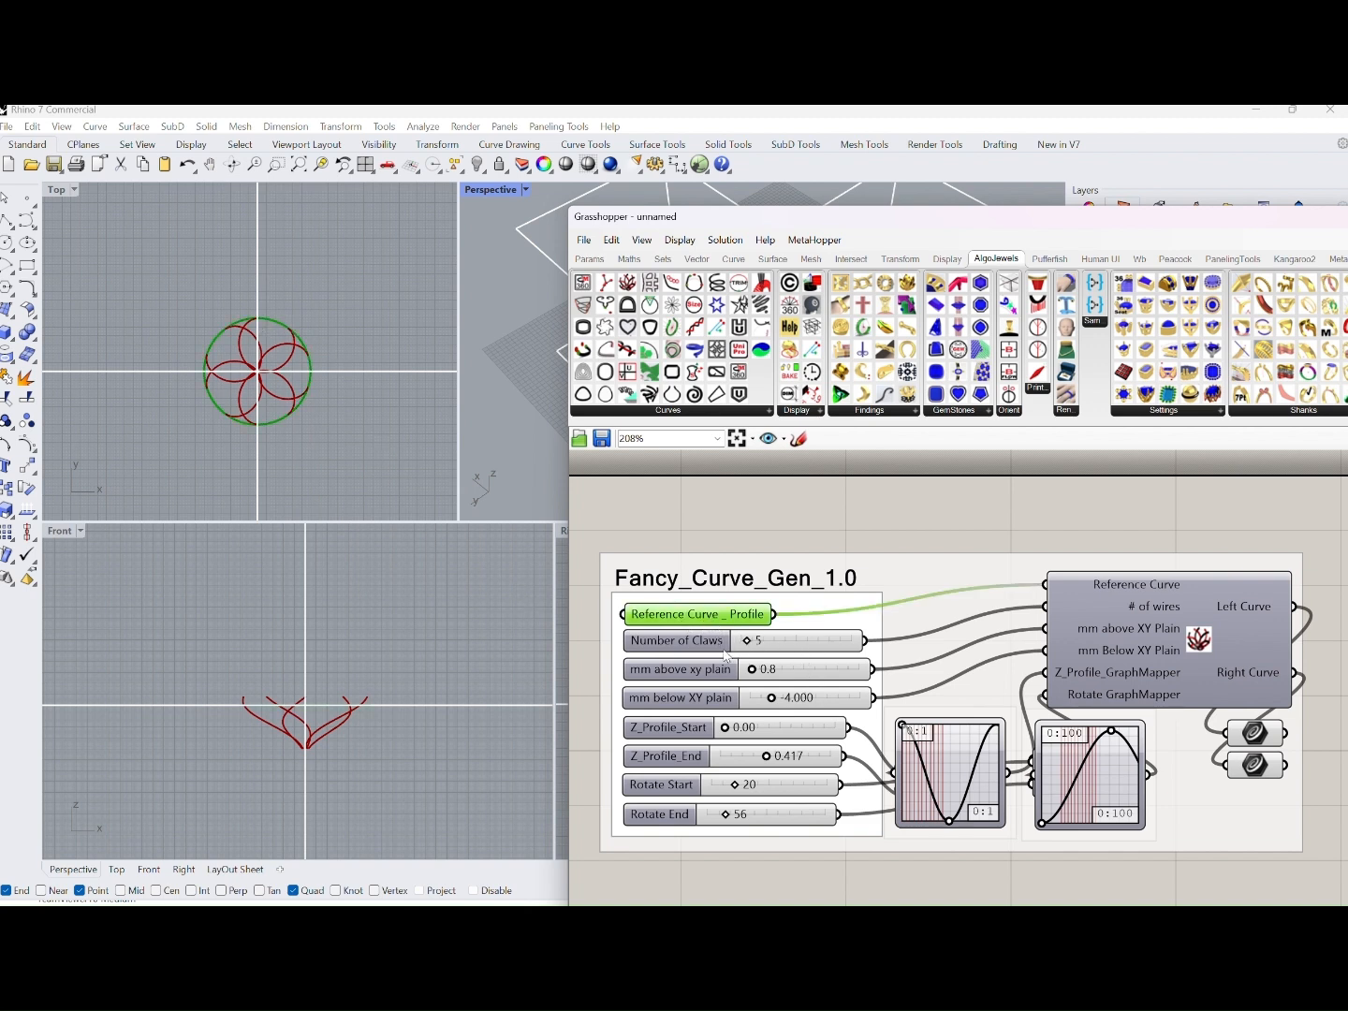
Add the GemMesh_Cutters_1.1 definition and place it beside Fancy_Curve_Gen_1.0 without overlap
left_click_drag(882, 597, 1040, 591)
scroll(1009, 560, "down", 3)
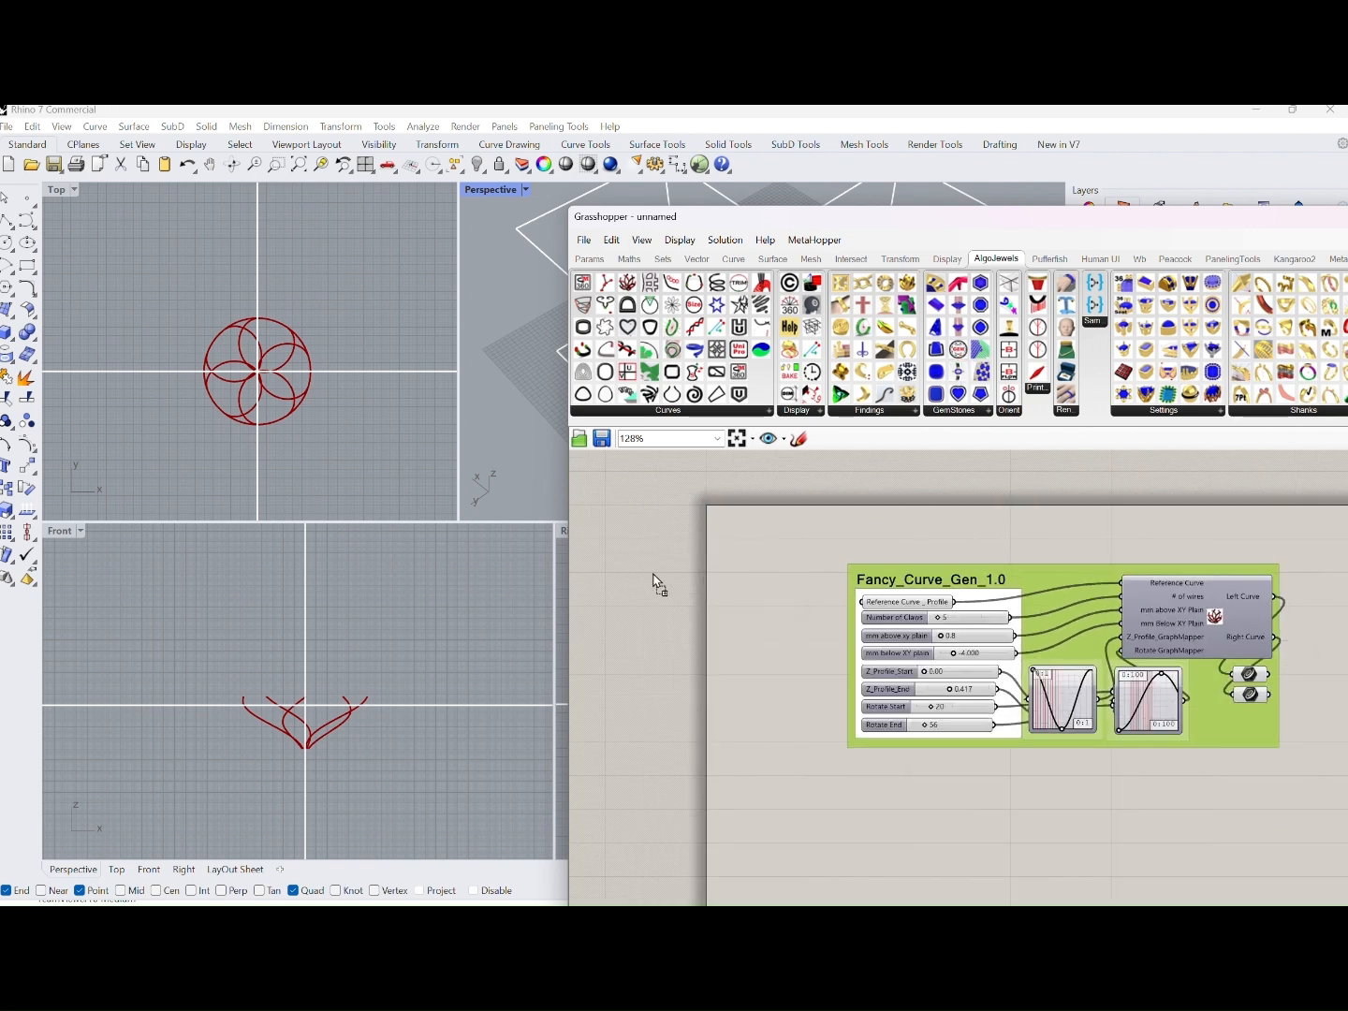
left_click_drag(654, 574, 652, 573)
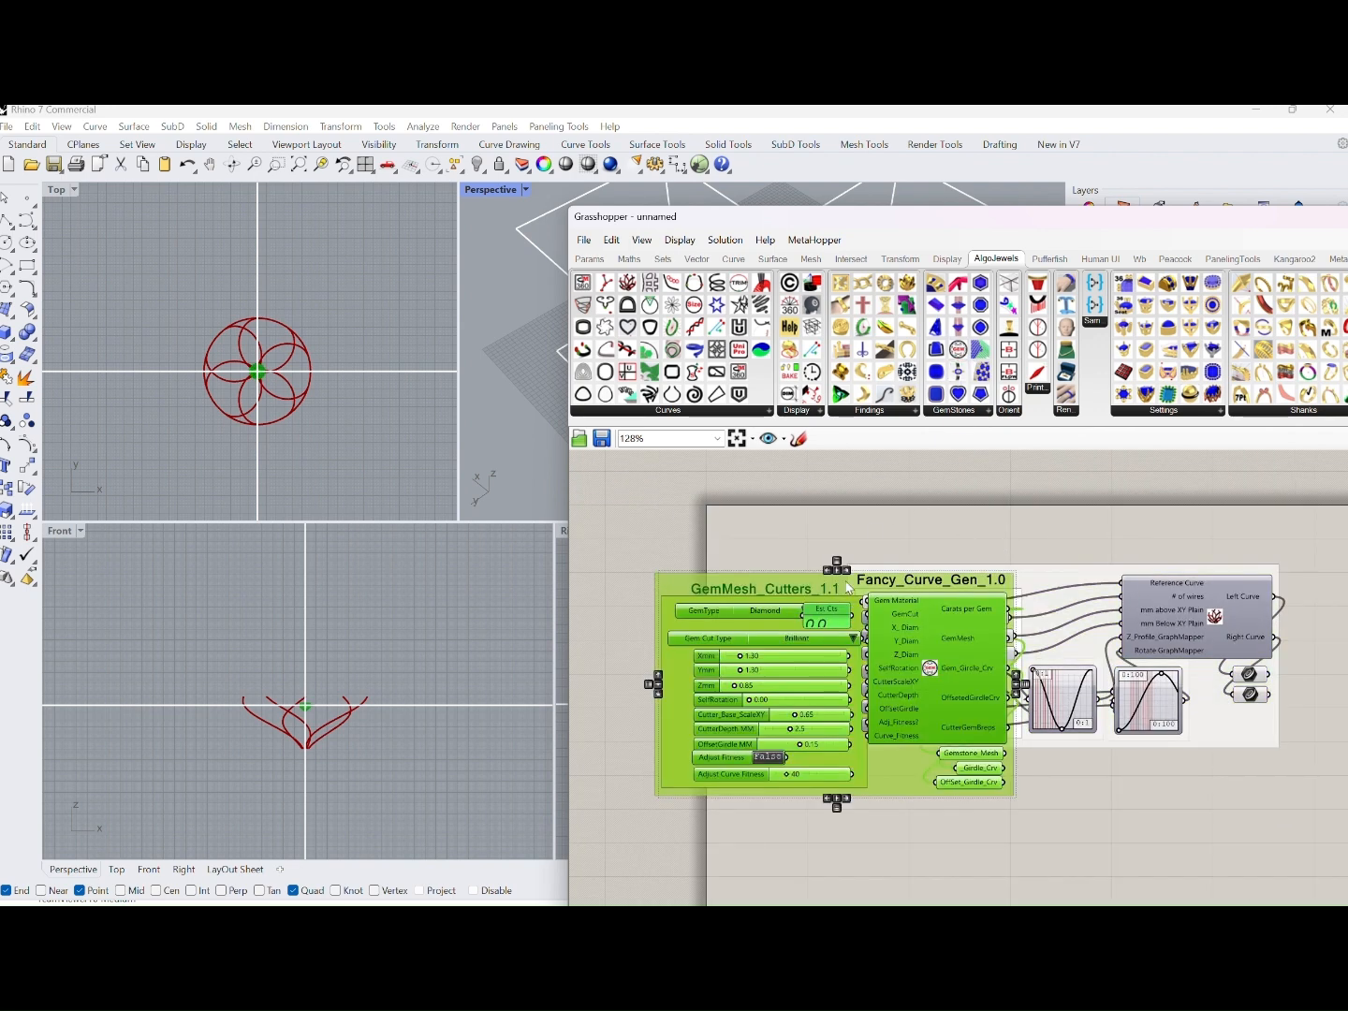
left_click_drag(849, 587, 698, 568)
scroll(712, 614, "up", 1)
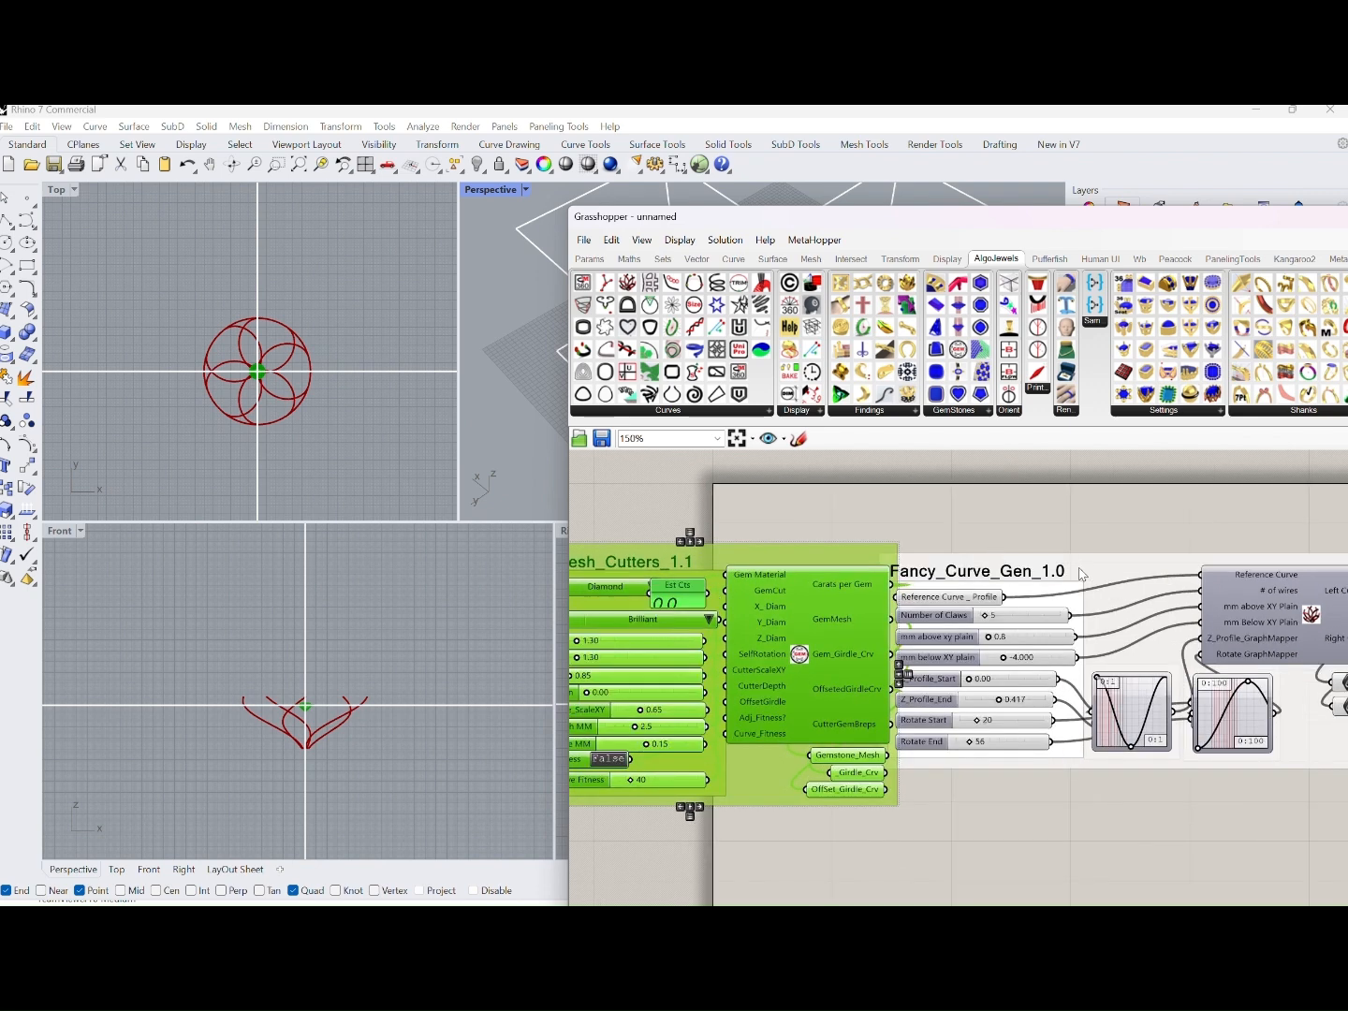
left_click_drag(1079, 570, 1195, 577)
left_click_drag(880, 558, 957, 532)
Set both the Xmm and Ymm gem dimensions of GemMesh_Cutters_1.1 to 6
left_click(708, 619)
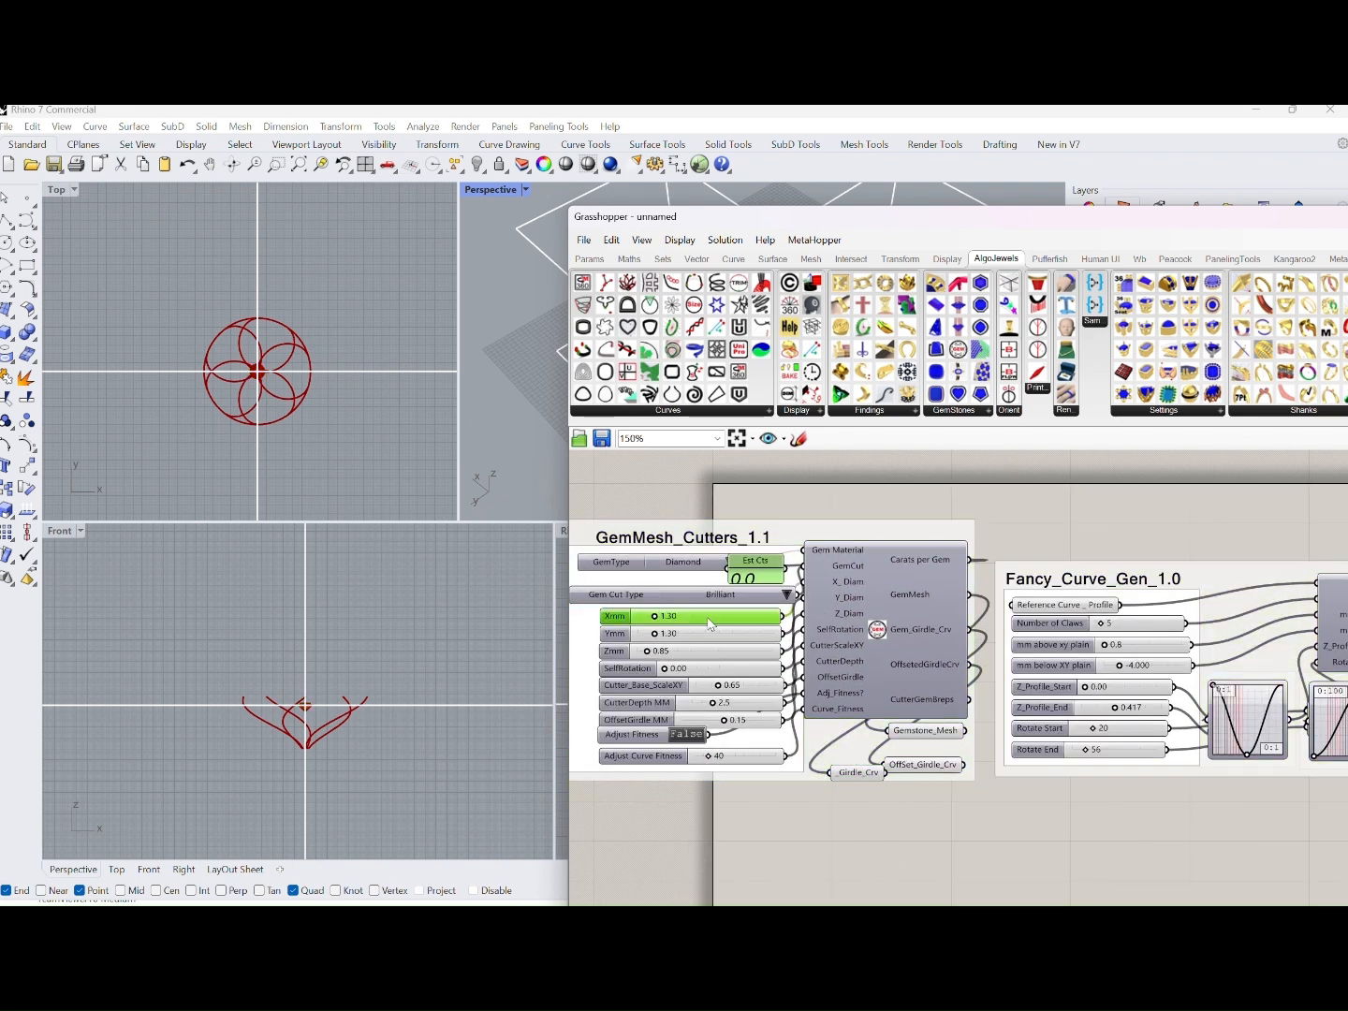
double_click(709, 619)
type("6")
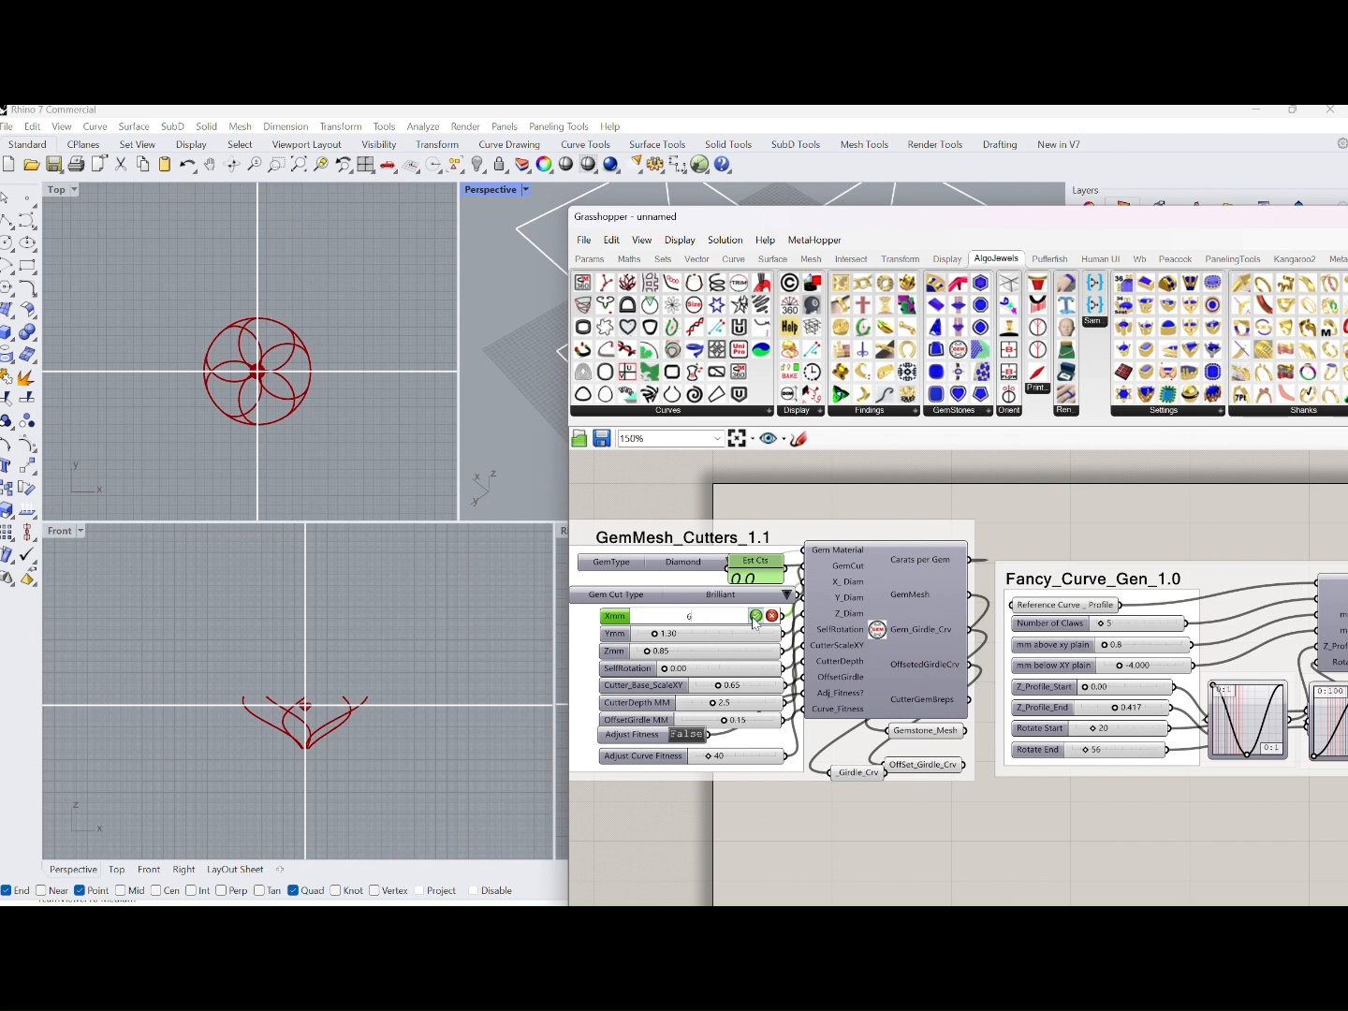
double_click(728, 636)
type("6")
left_click(756, 633)
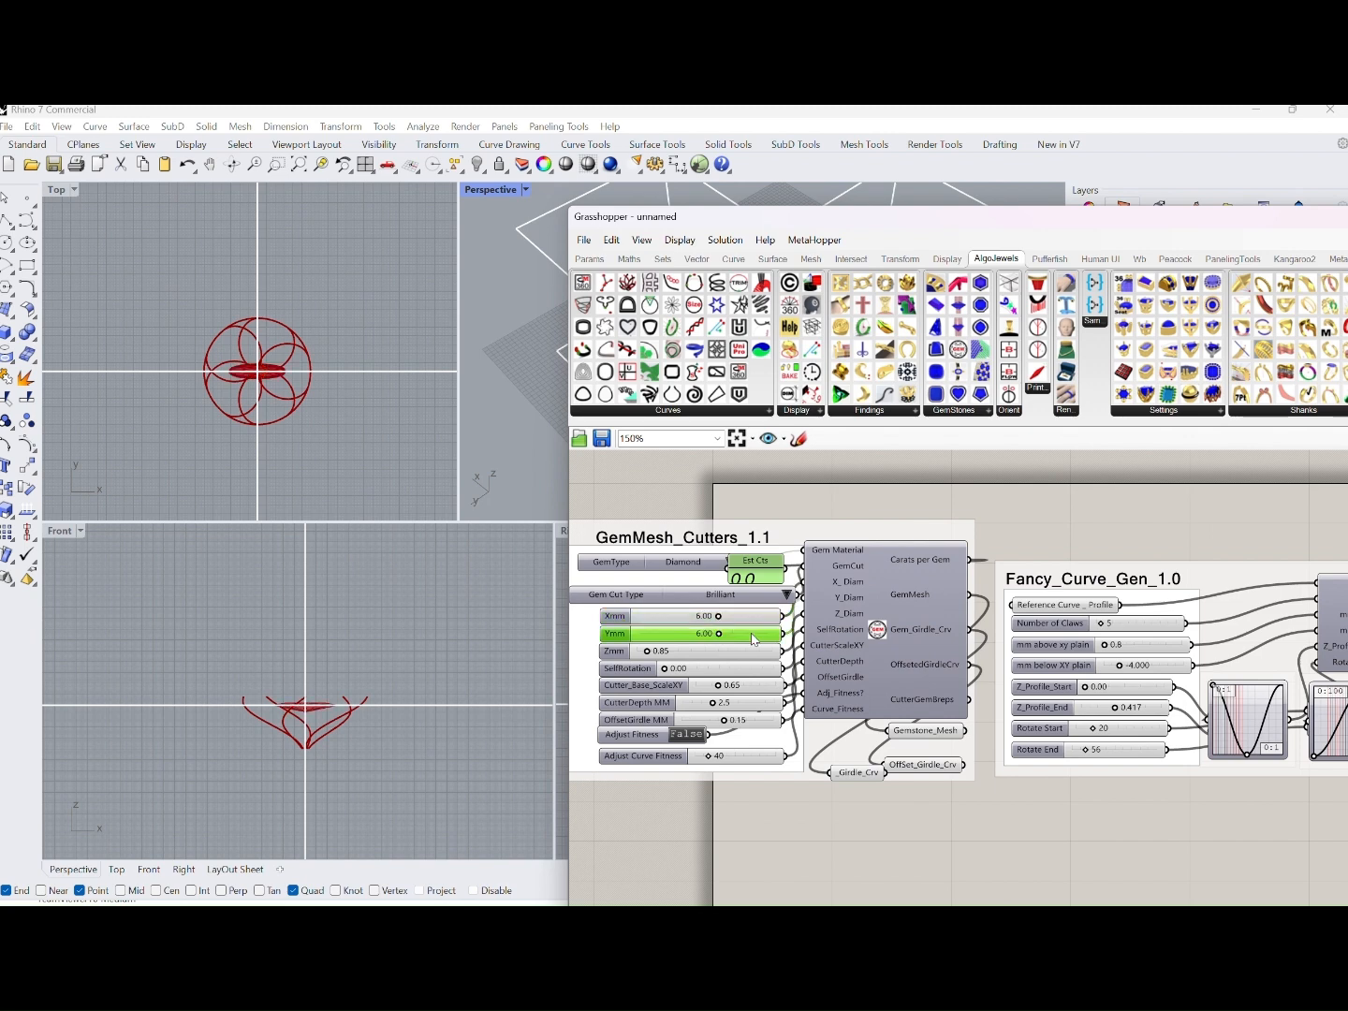
Connect the gem's Girdle_Crv output to the Reference Curve_Profile input of Fancy_Curve_Gen_1.0
left_click_drag(849, 533, 781, 535)
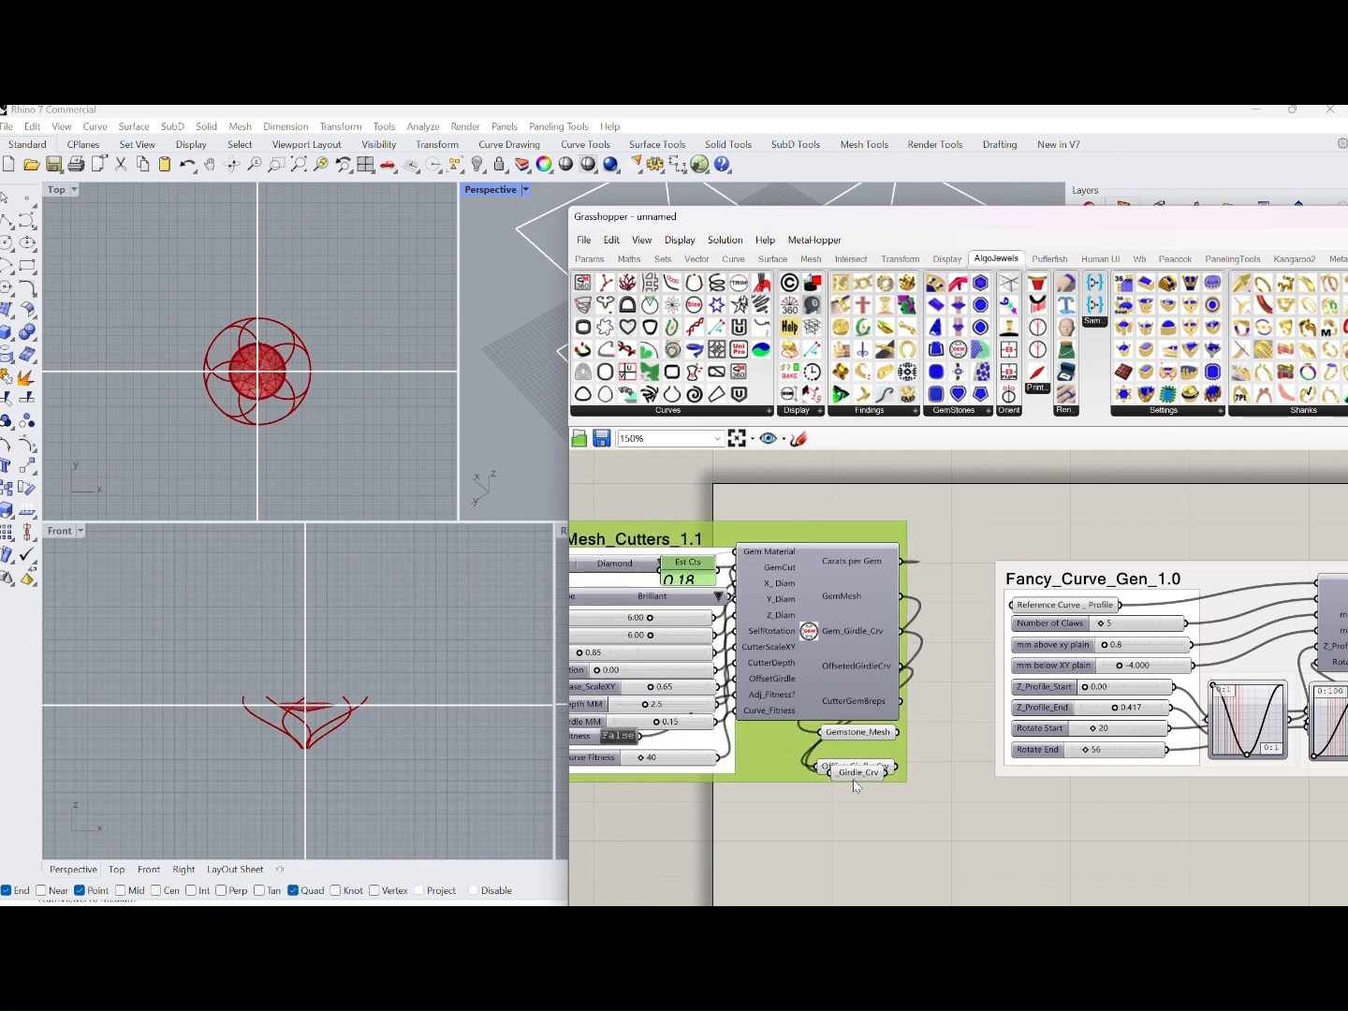
left_click_drag(854, 773, 1014, 605)
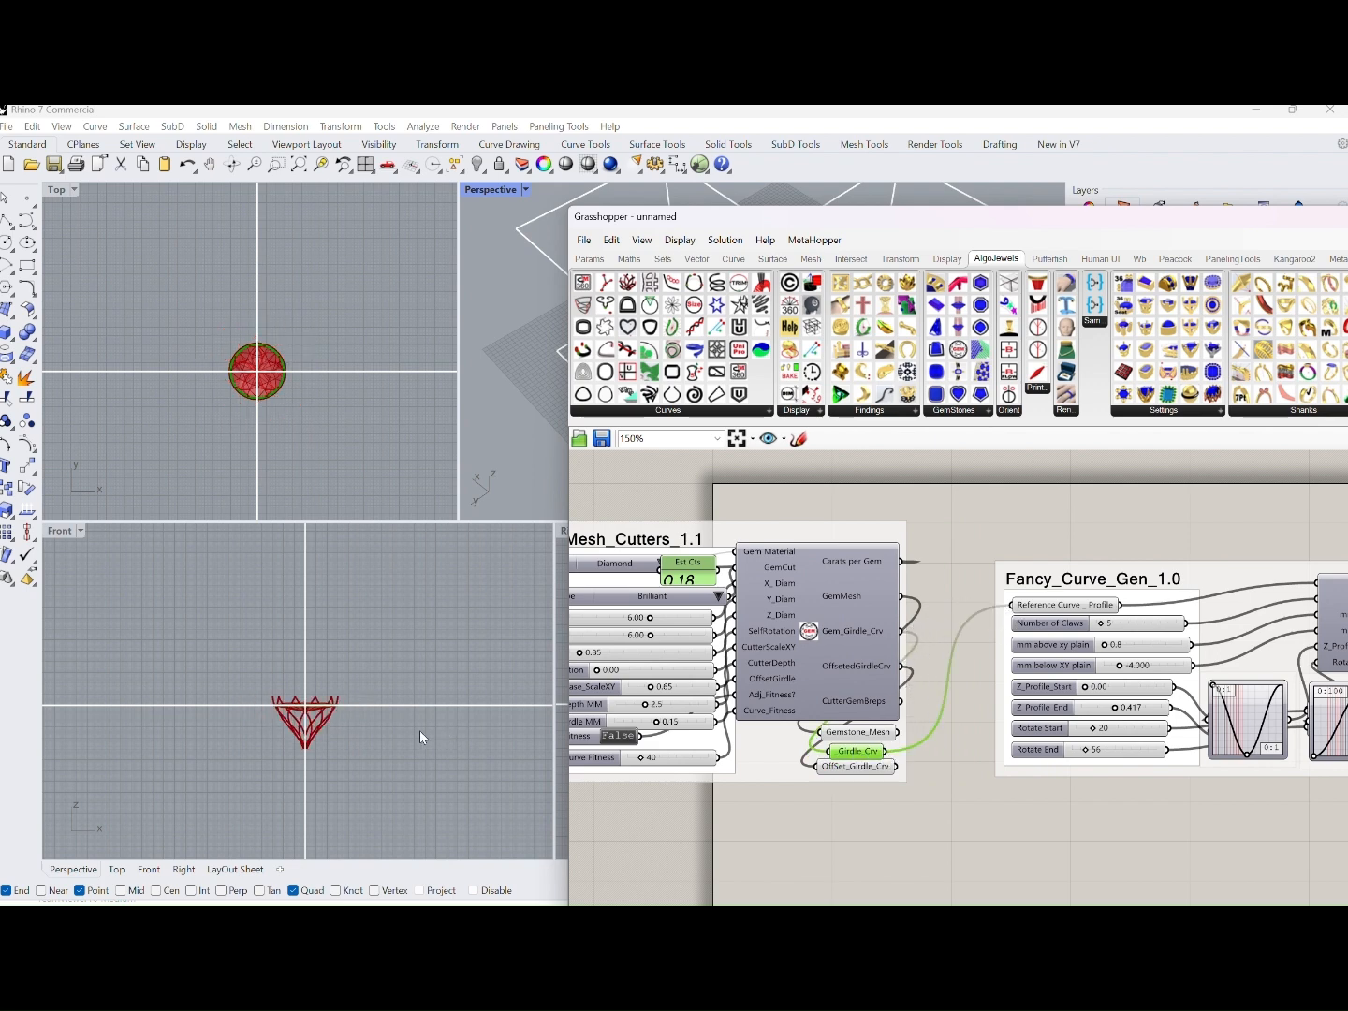
Set the Zmm gem dimension of GemMesh_Cutters_1.1 to 2.92
scroll(357, 735, "up", 10)
right_click_drag(602, 690, 704, 693)
scroll(685, 662, "up", 3)
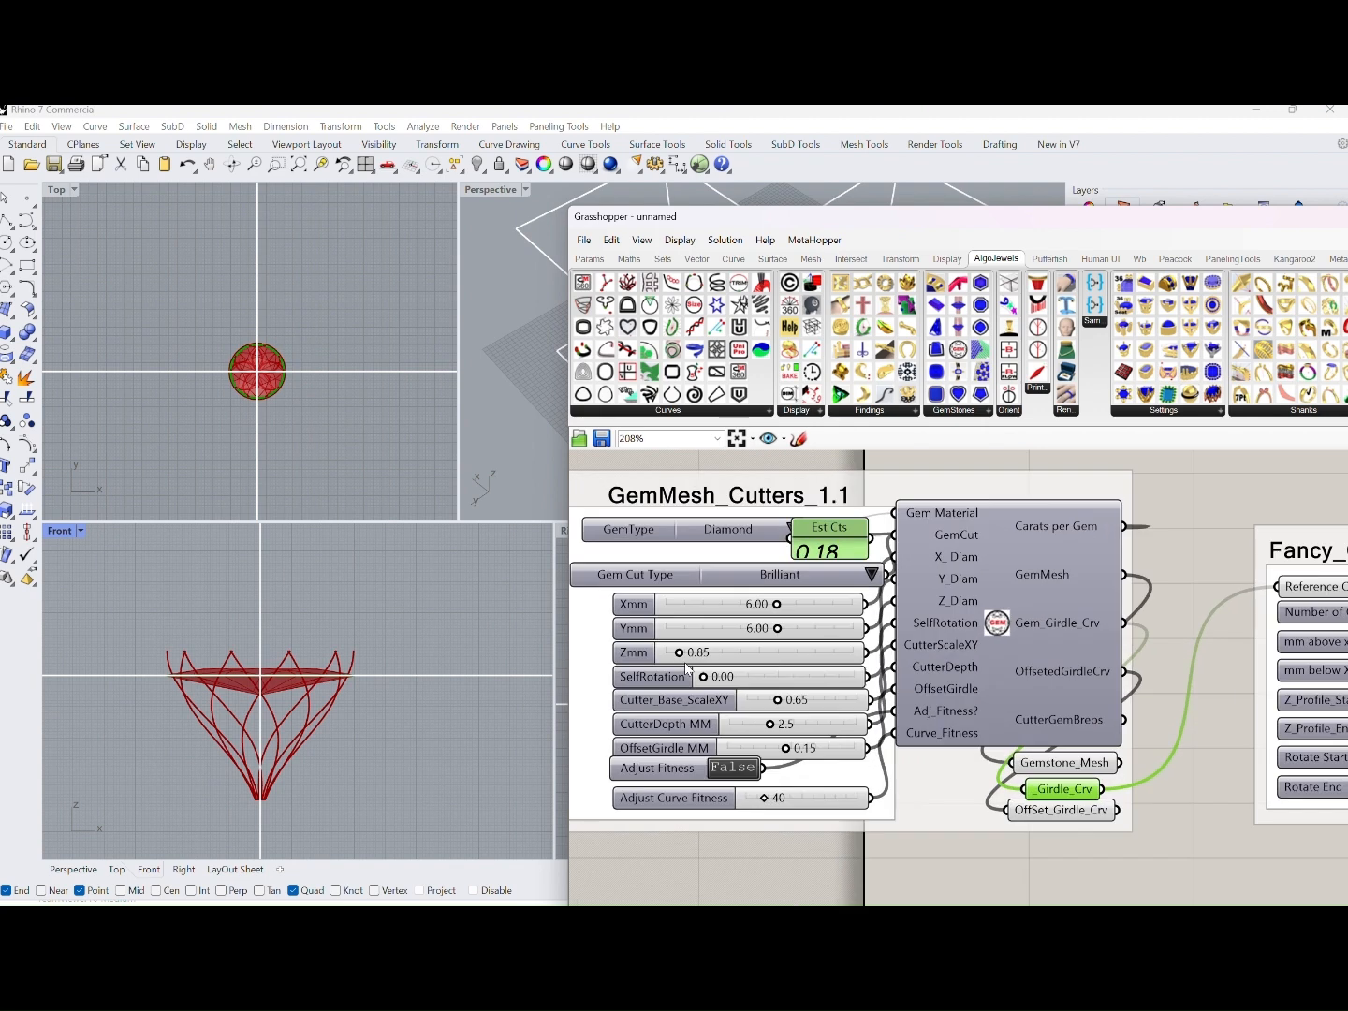
left_click(677, 655)
left_click_drag(682, 657, 712, 660)
scroll(724, 687, "down", 2)
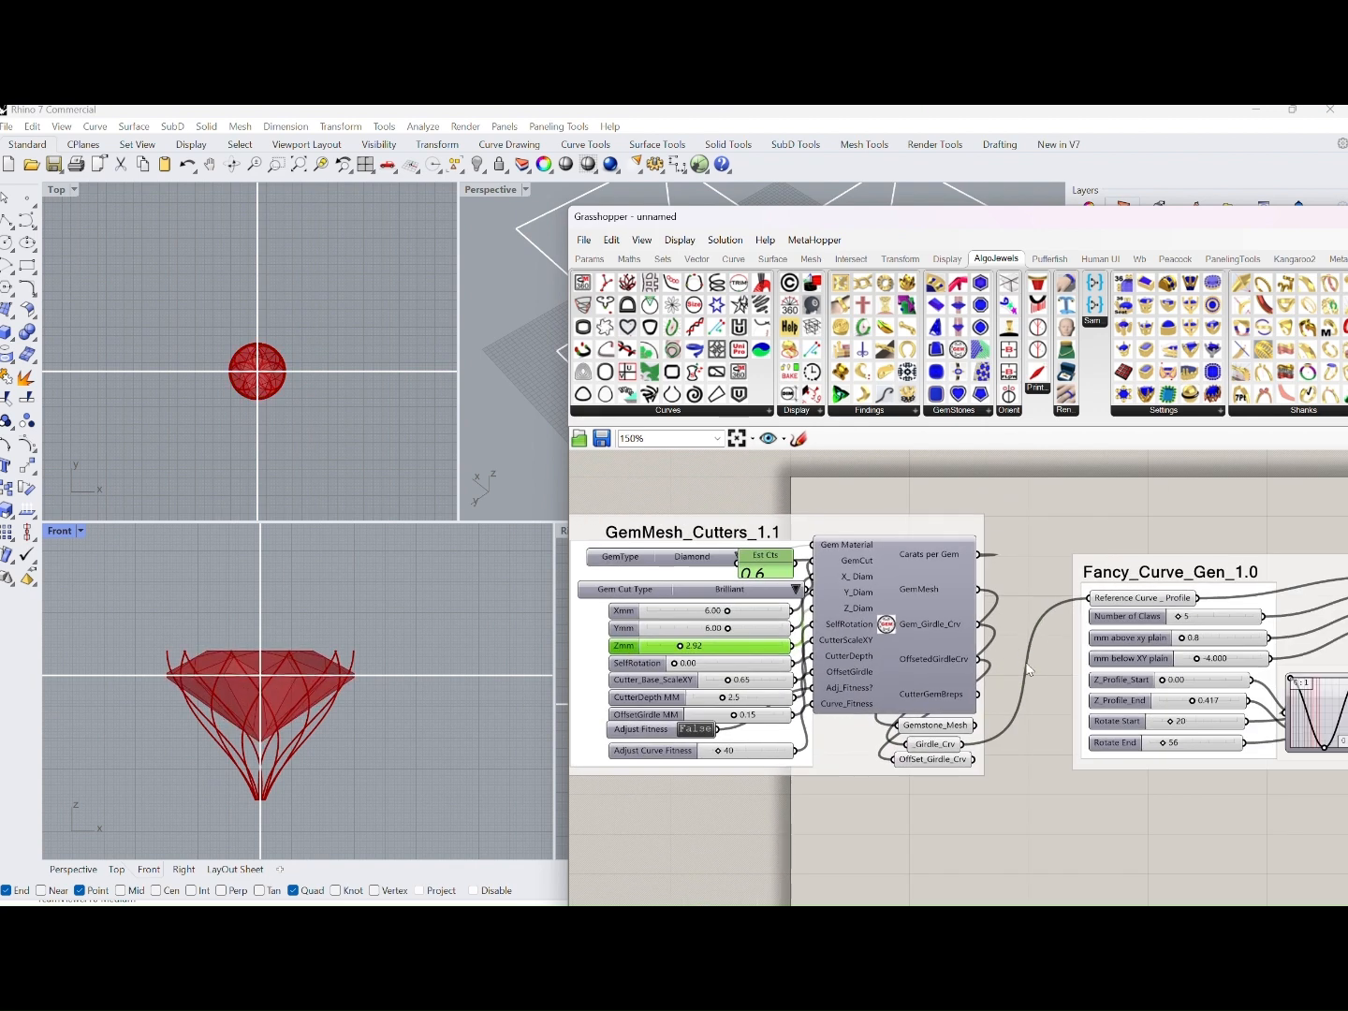
In Fancy_Curve_Gen_1.0, set mm above xy plain to 0.4 and mm below XY plain to -5.033
scroll(444, 770, "up", 2)
right_click_drag(425, 746, 482, 728)
right_click_drag(1140, 749, 1020, 758)
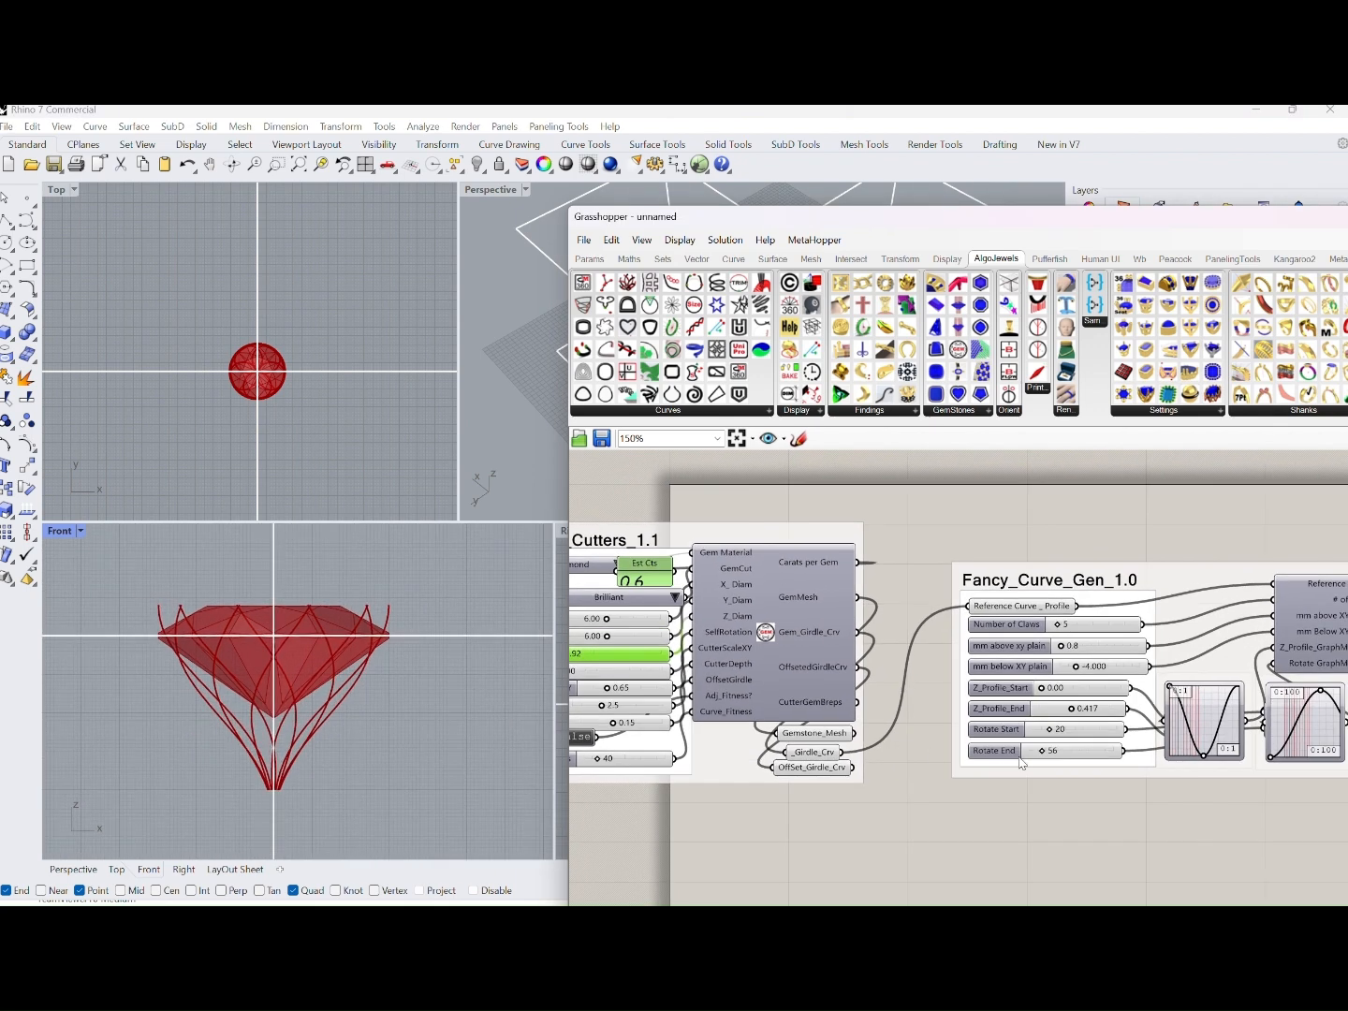
left_click_drag(1041, 773, 975, 916)
right_click_drag(1029, 804, 1041, 687)
mouse_move(1011, 681)
left_mouse_down()
mouse_move(1023, 700)
mouse_move(1010, 681)
left_mouse_up()
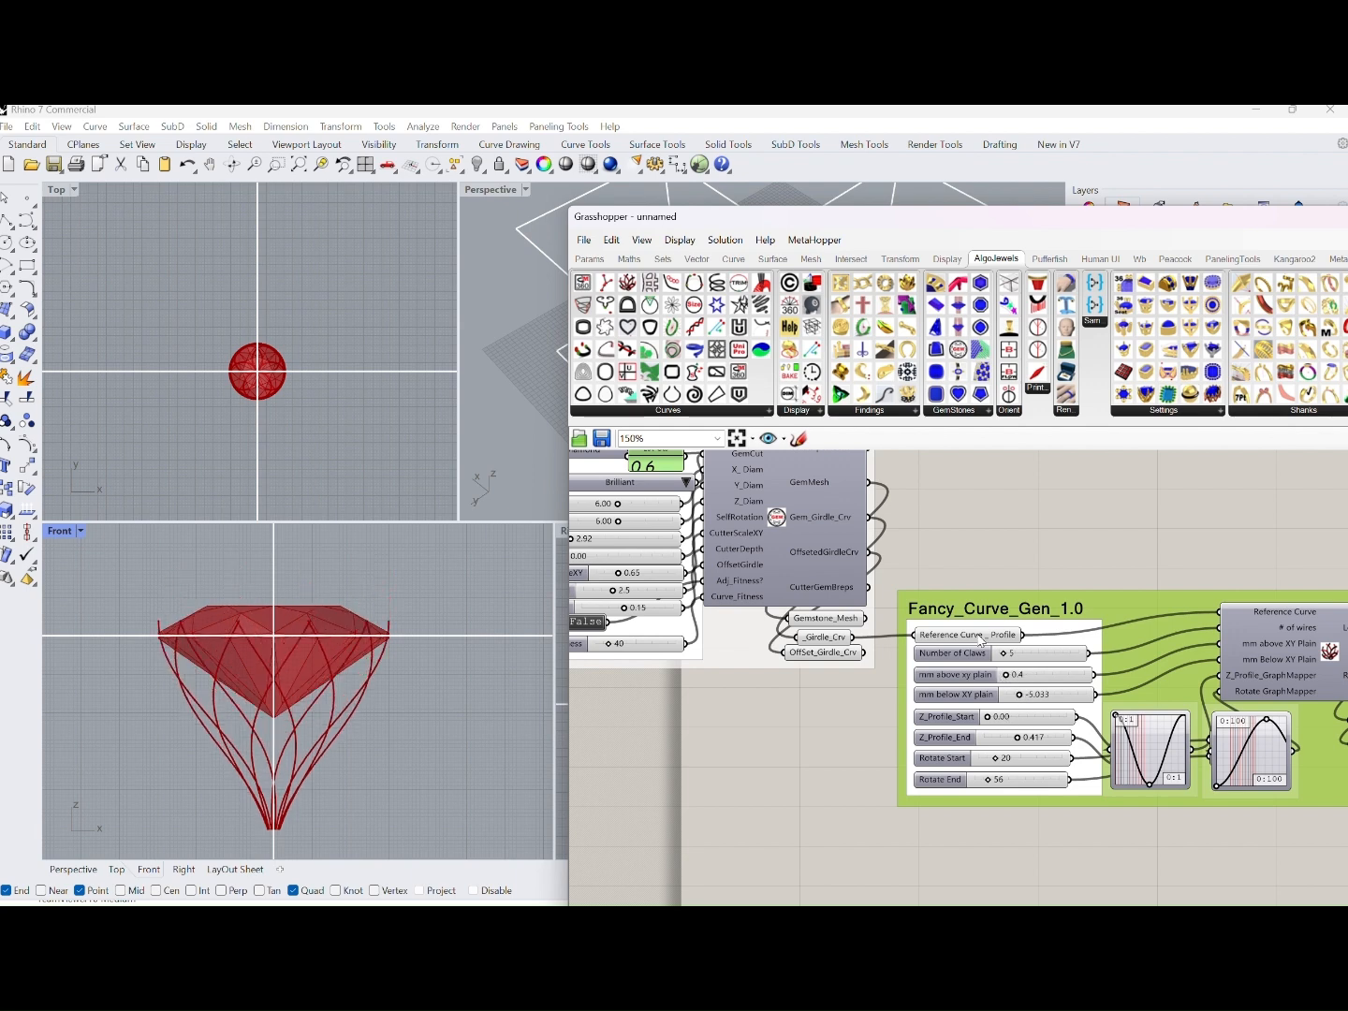
Replace the Girdle_Crv connection to Reference Curve_Profile with OffSet_Girdle_Crv, and set the gem's OffsetGirdle MM to 0.27
right_click_drag(910, 645, 998, 648)
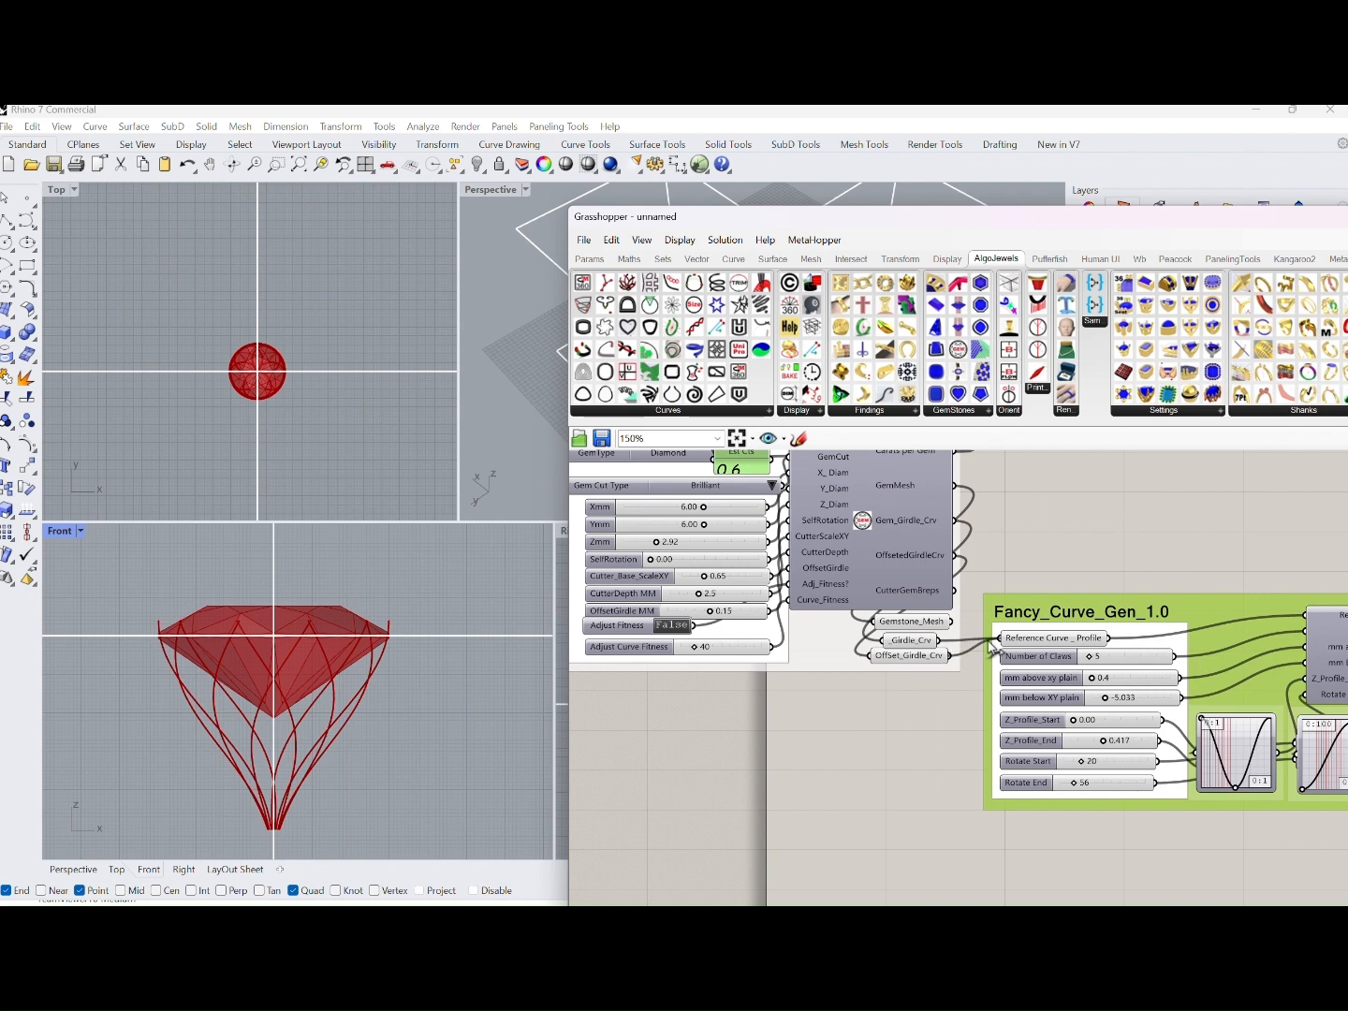
left_click_drag(991, 648, 1000, 638)
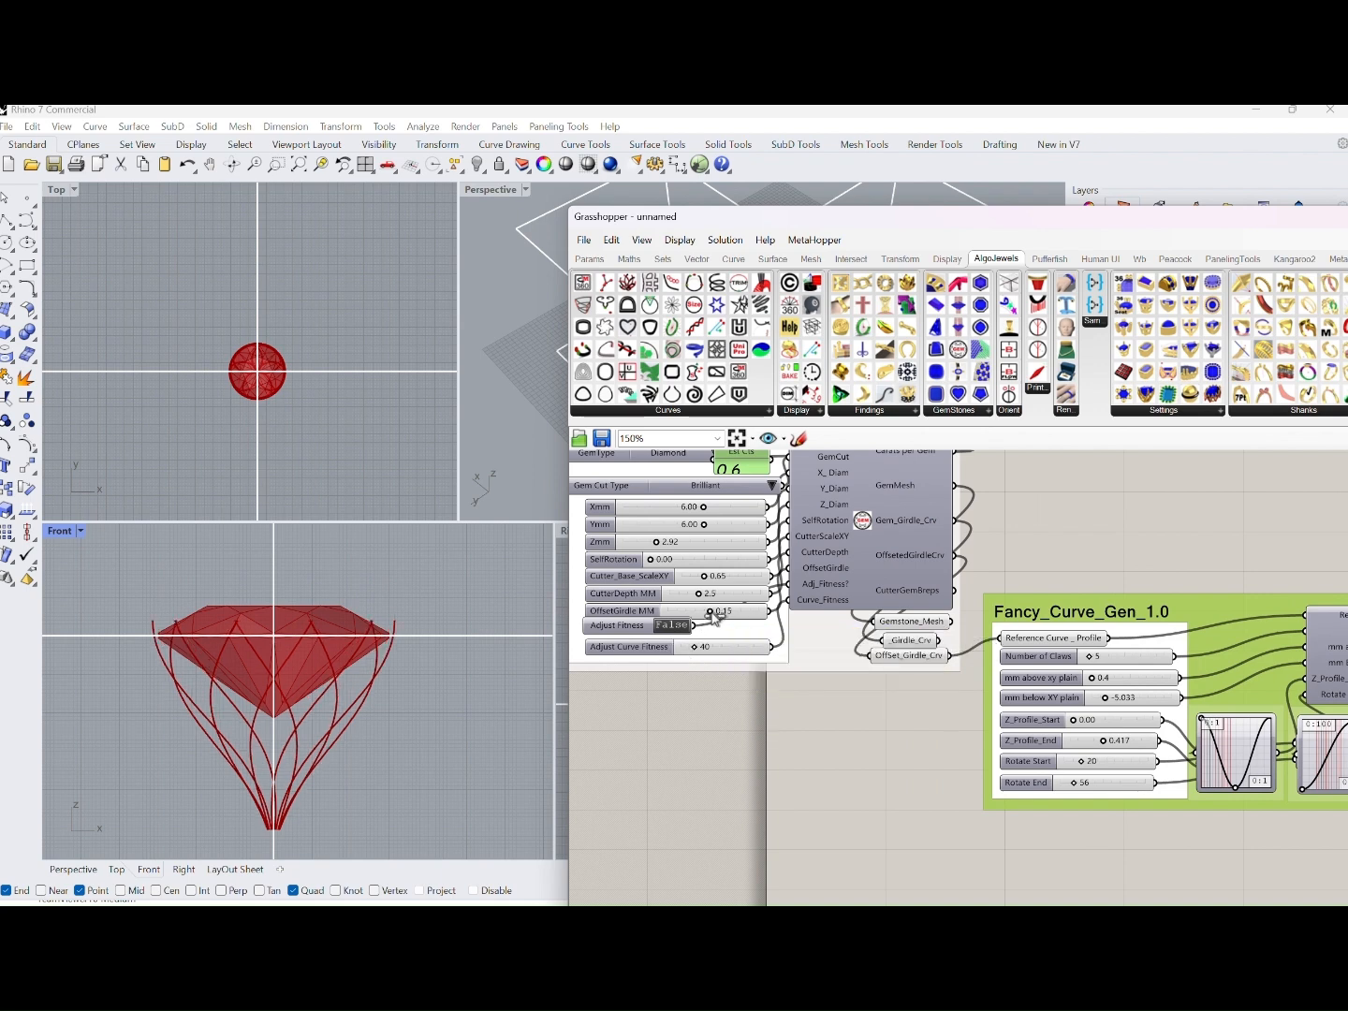
left_click_drag(709, 611, 715, 612)
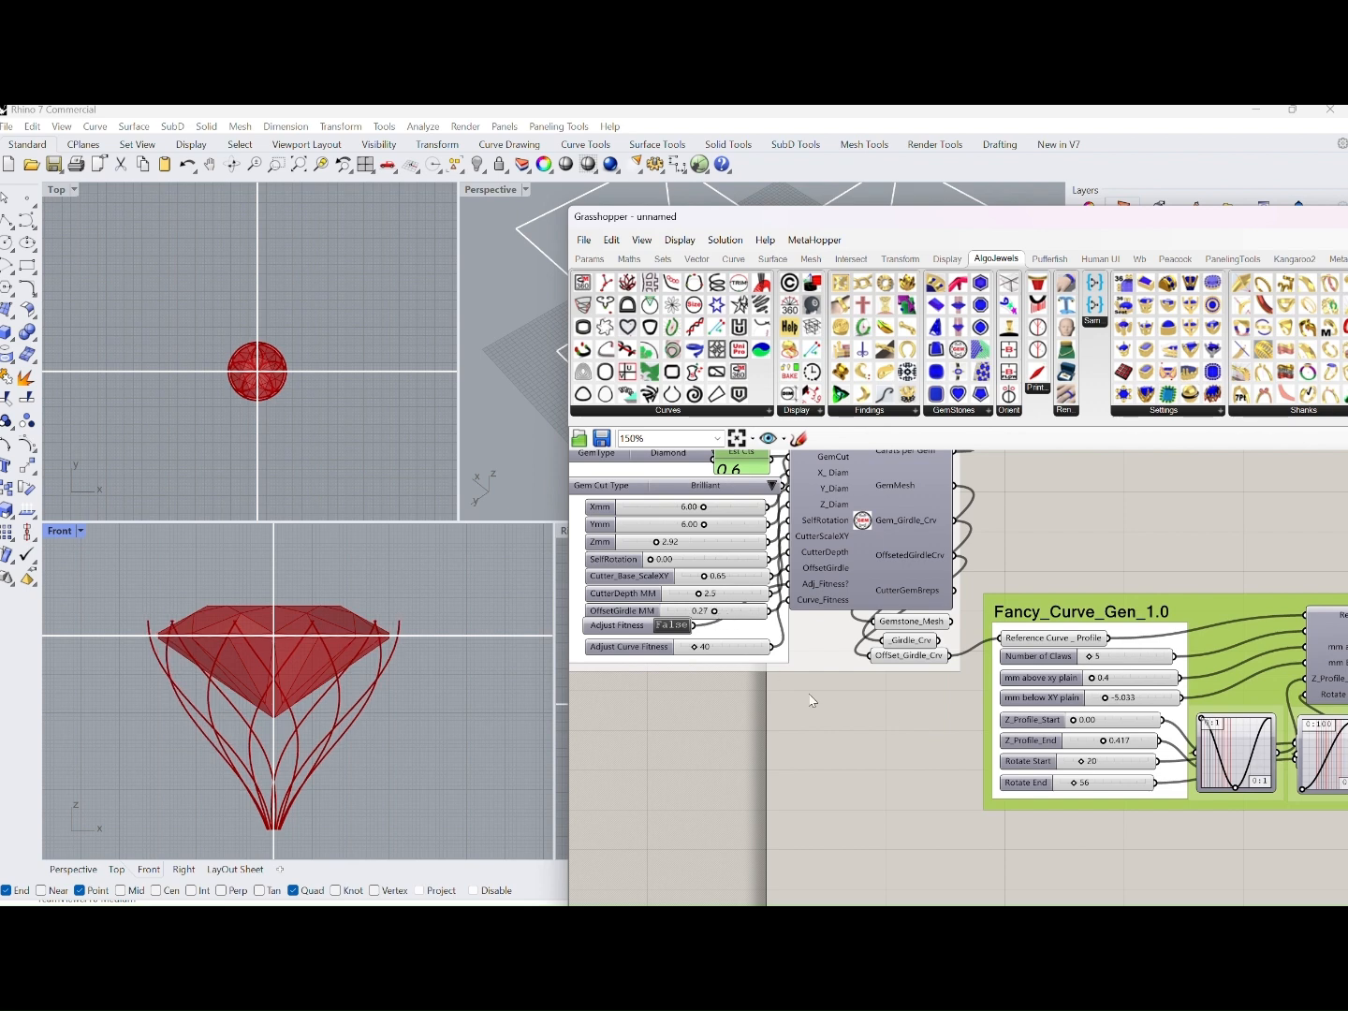
Set Number of Claws in Fancy_Curve_Gen_1.0 to 7 and change the Gem Cut Type to Cushion
left_click_drag(1092, 661, 1091, 662)
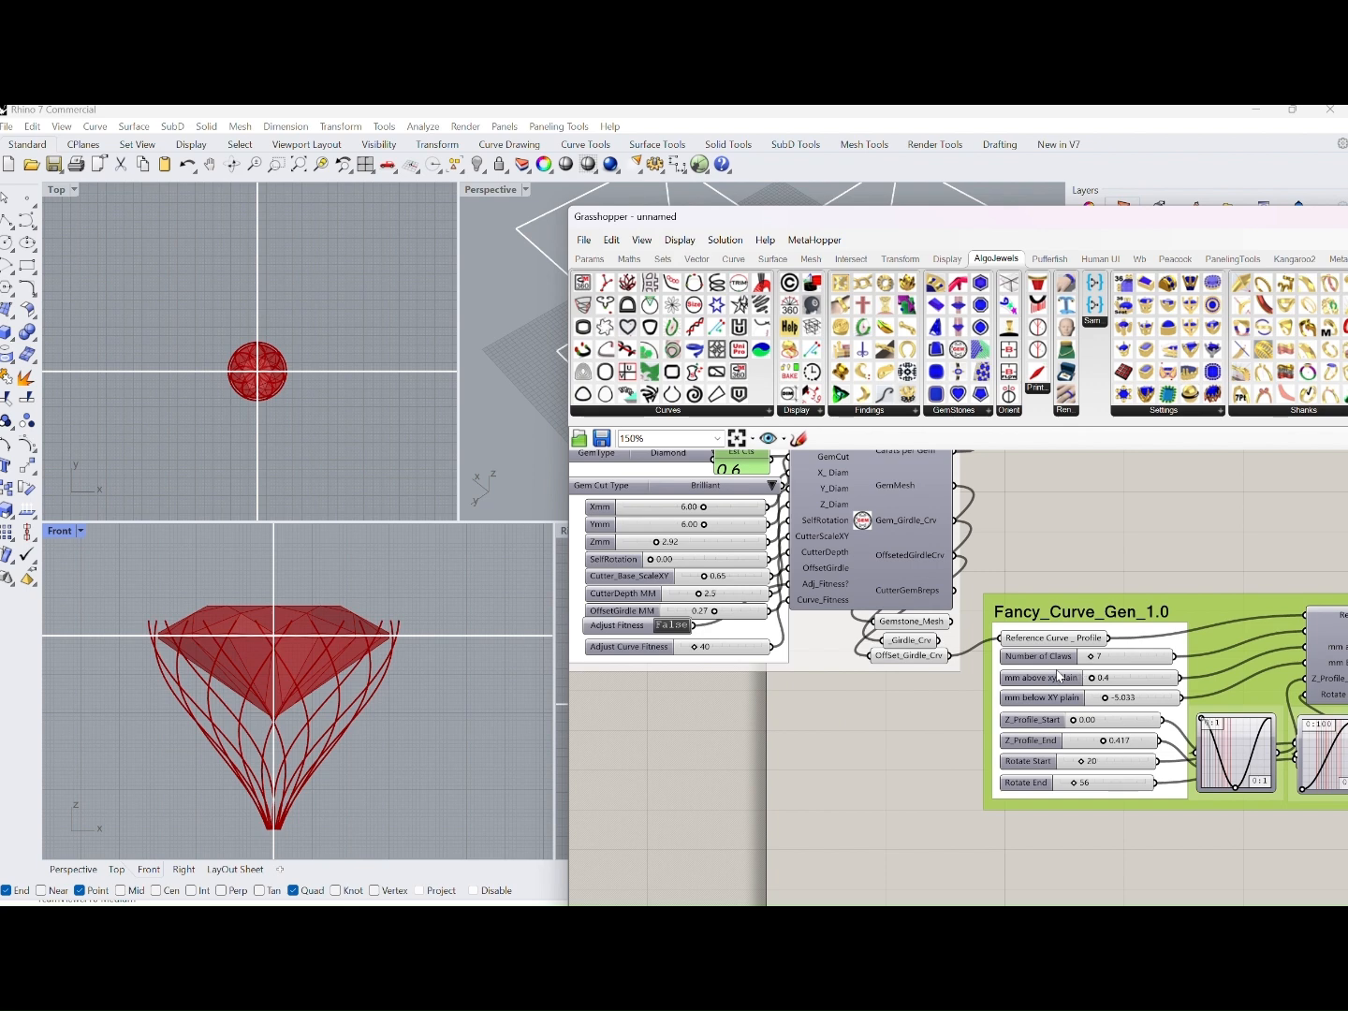
right_click_drag(733, 669, 791, 721)
scroll(789, 548, "up", 2)
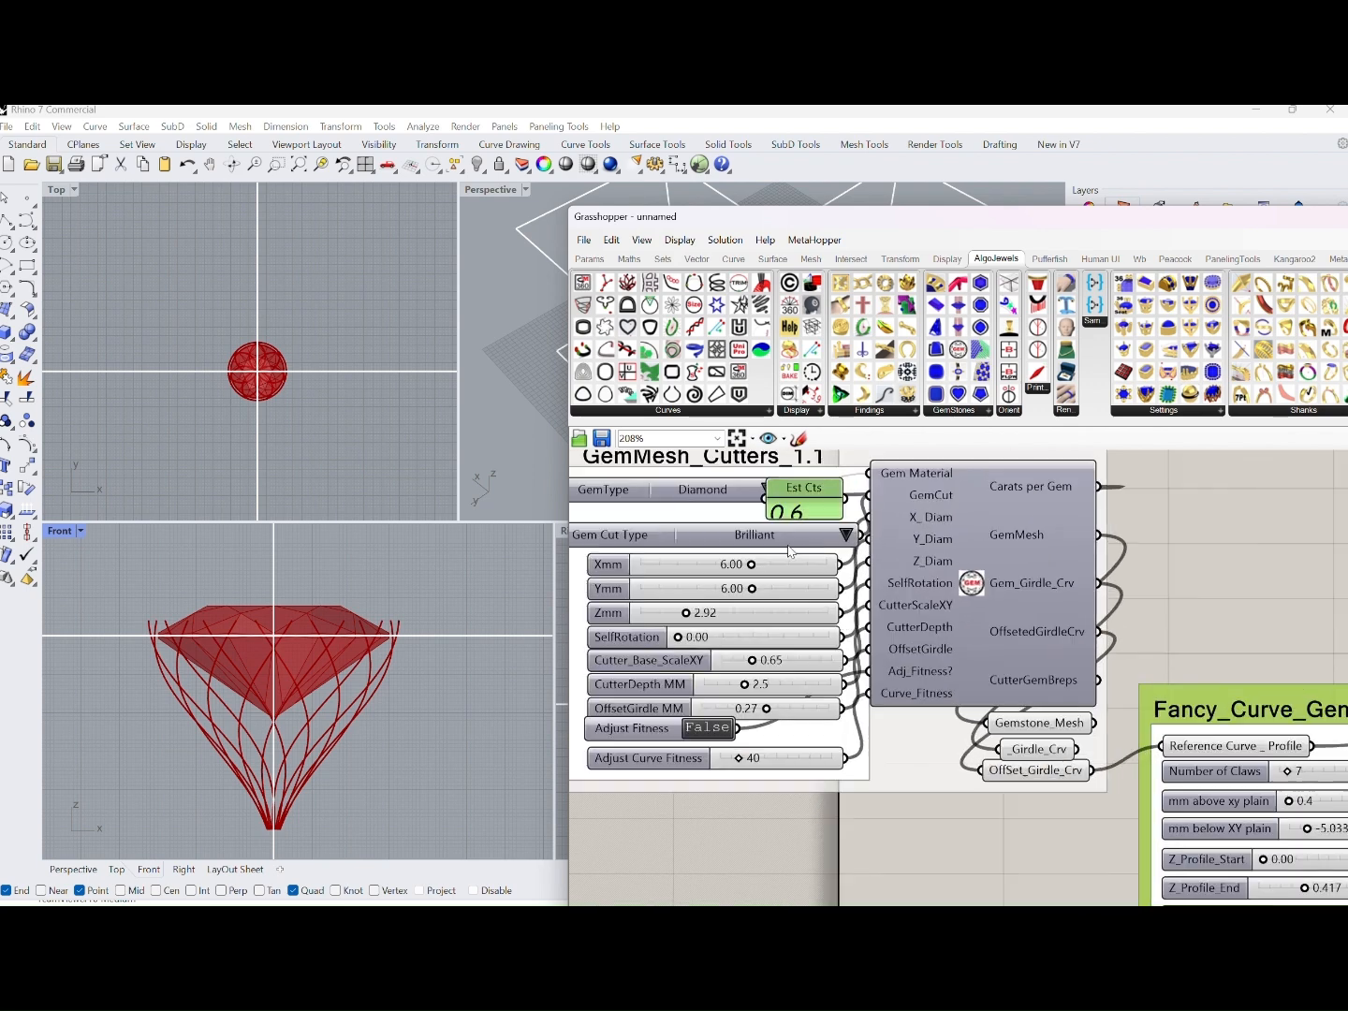
left_click(846, 538)
left_click(908, 577)
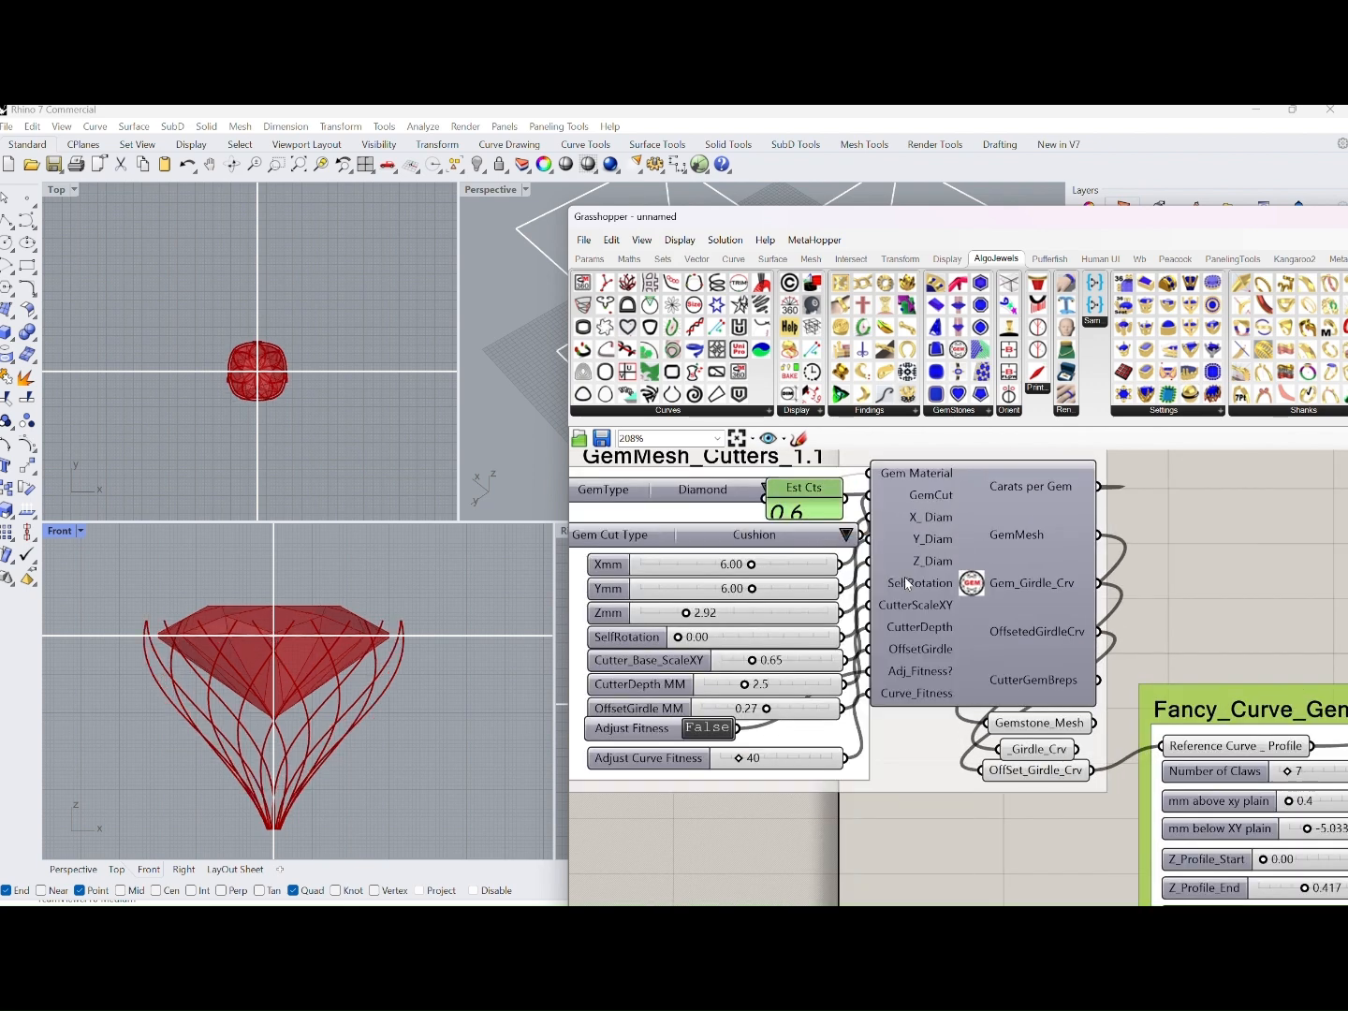
scroll(290, 388, "up", 9)
right_click_drag(290, 401, 332, 417)
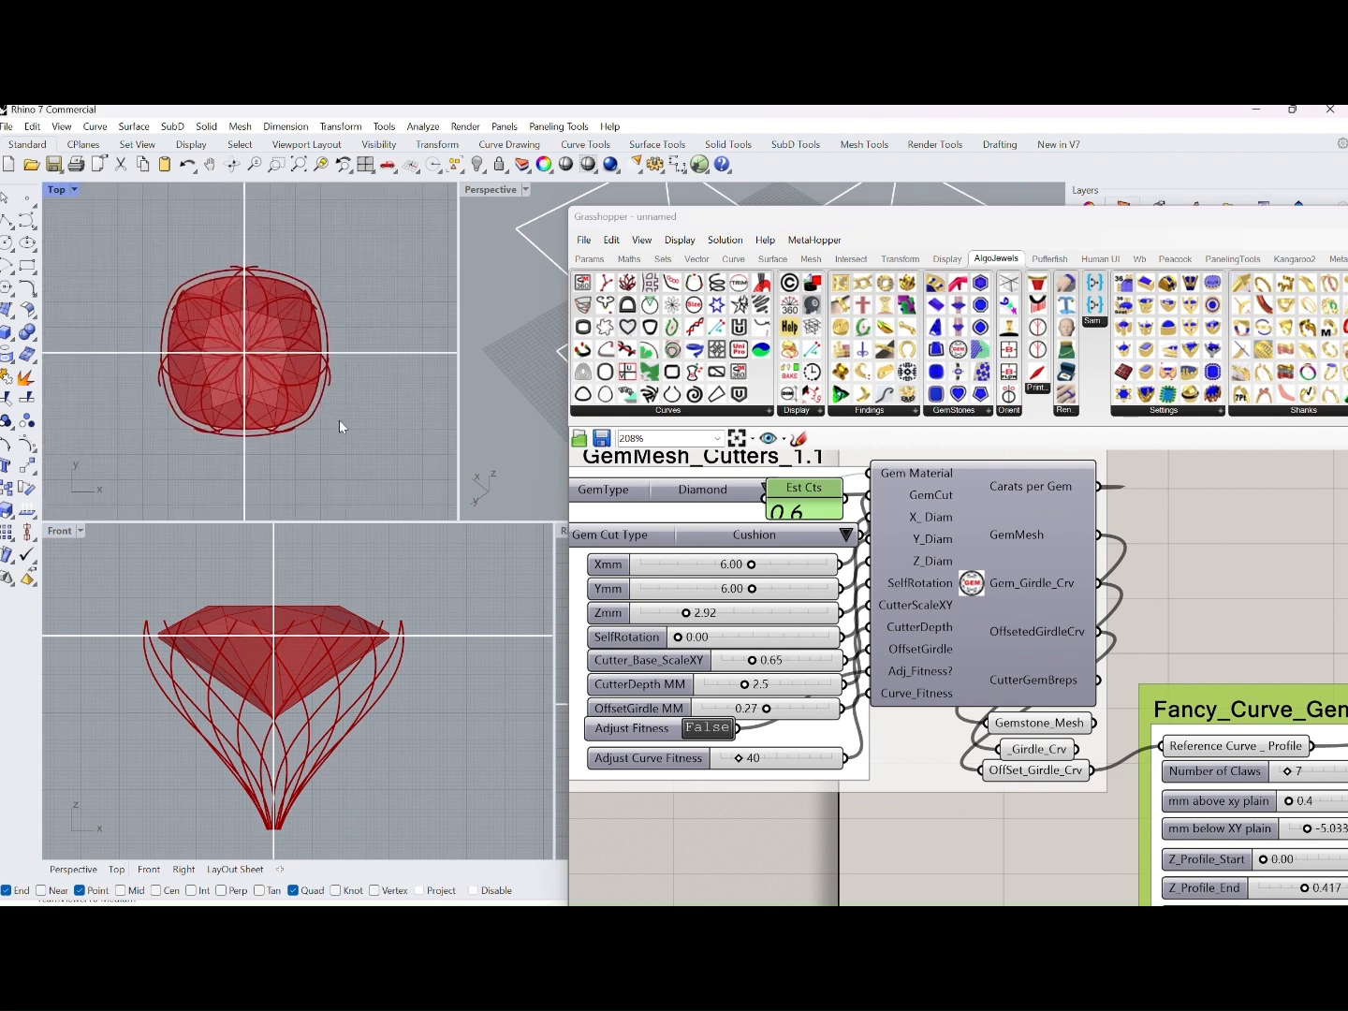
mouse_move(417, 634)
right_mouse_down()
mouse_move(443, 635)
mouse_move(430, 626)
right_mouse_up()
right_click_drag(384, 466, 396, 477)
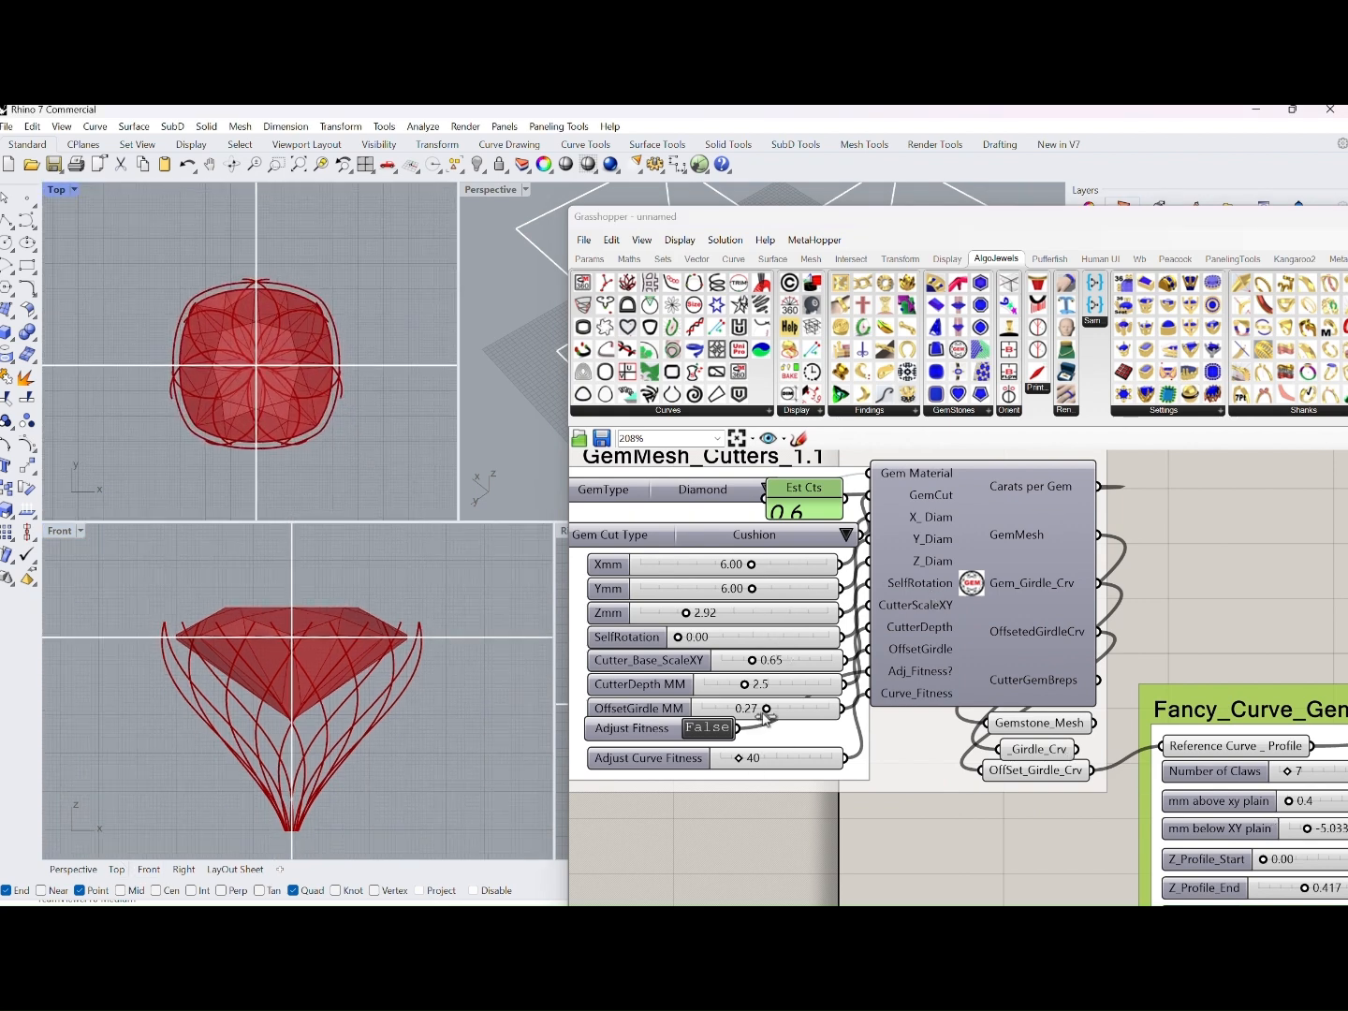
Set OffsetGirdle MM to 0.39 and highlight one of the two output curve sets of Fancy_Curve_Gen_1.0
left_click_drag(763, 710, 771, 711)
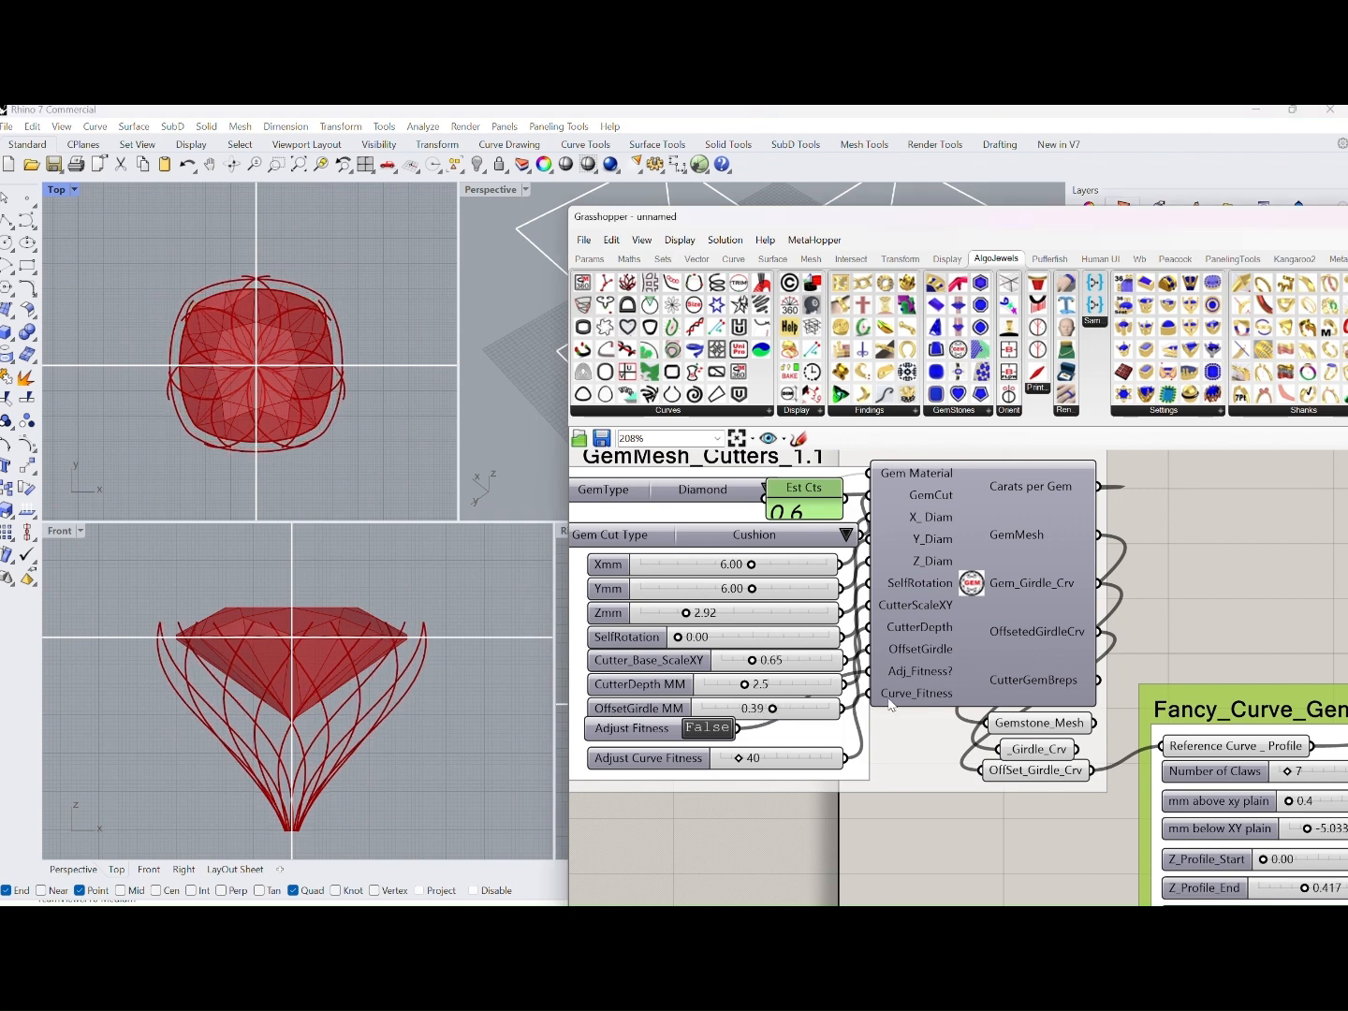
scroll(982, 720, "down", 3)
right_click_drag(1151, 780, 983, 733)
right_click_drag(1269, 755, 1162, 736)
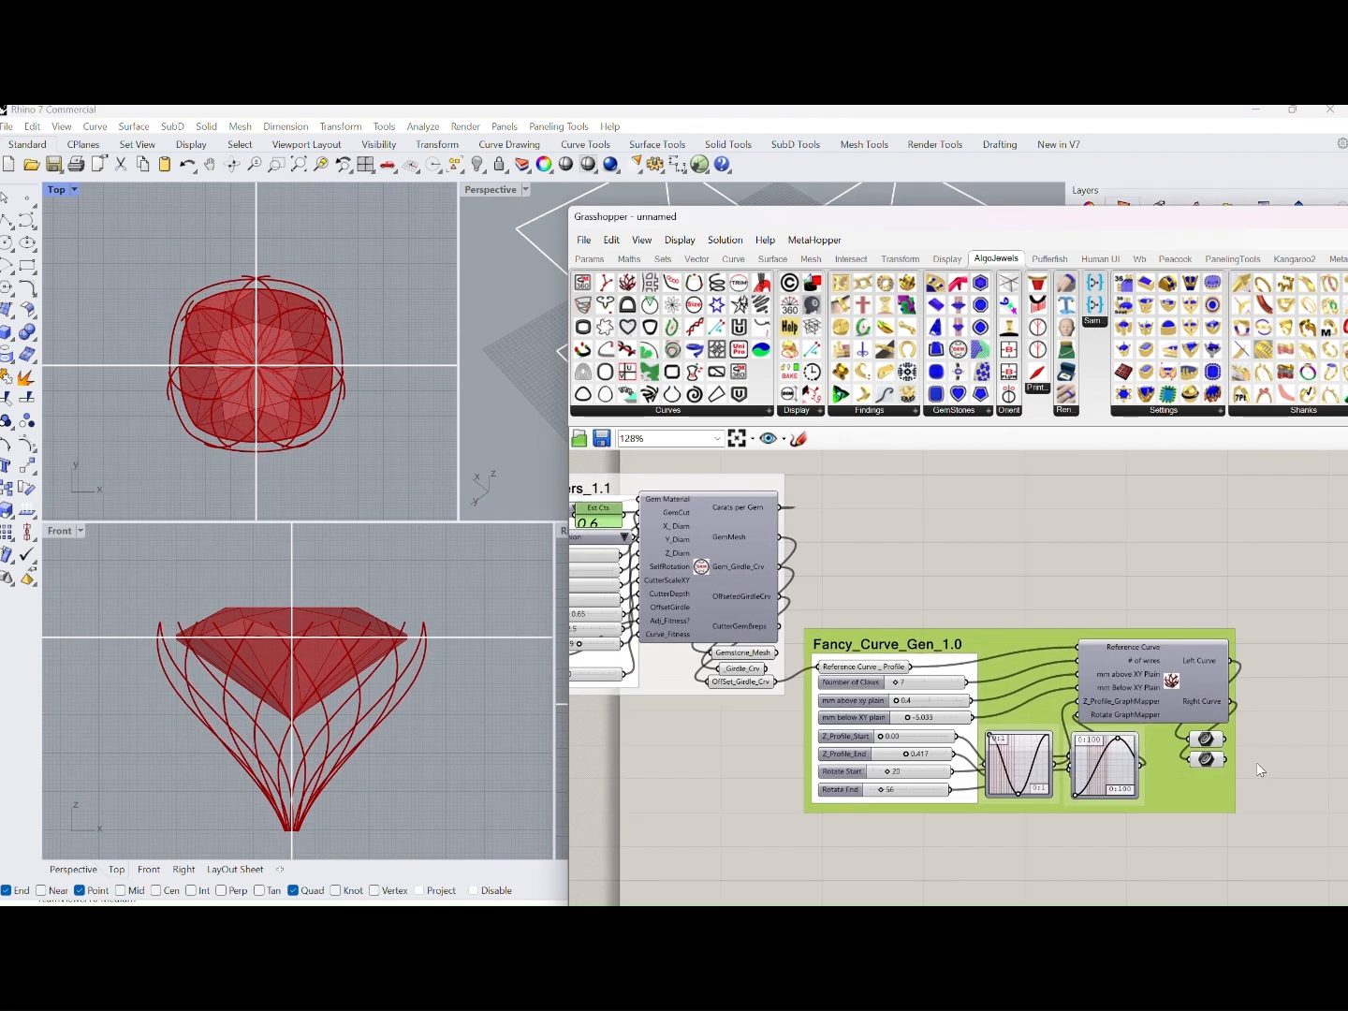
left_click(1201, 765)
right_click_drag(762, 710, 1000, 739)
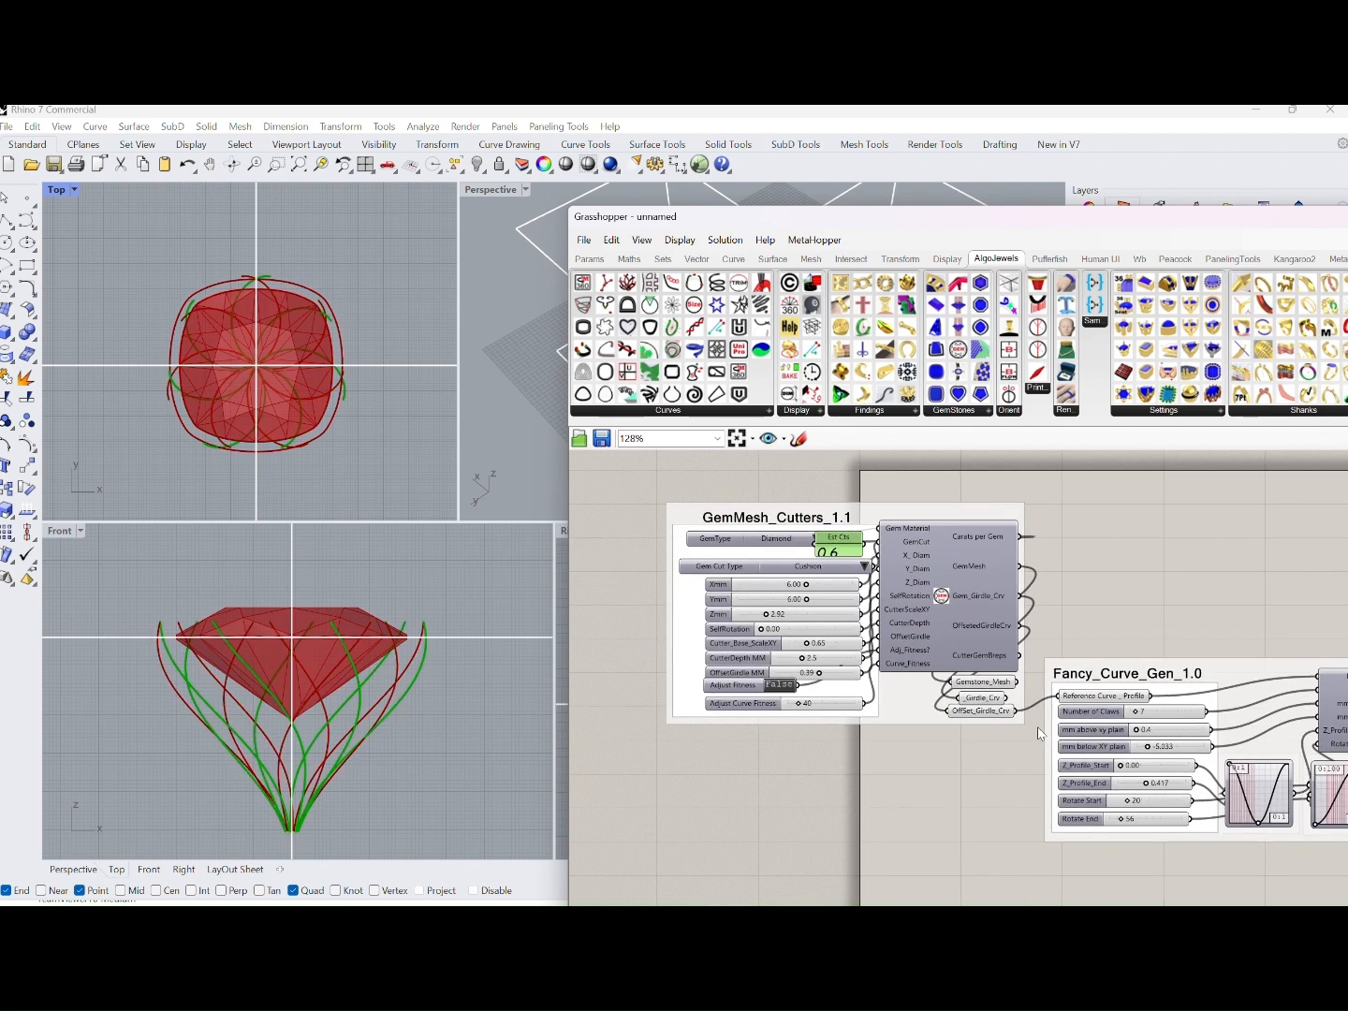
Change the Gem Cut Type in GemMesh_Cutters_1.1 to Pear
scroll(859, 623, "up", 2)
left_click(863, 554)
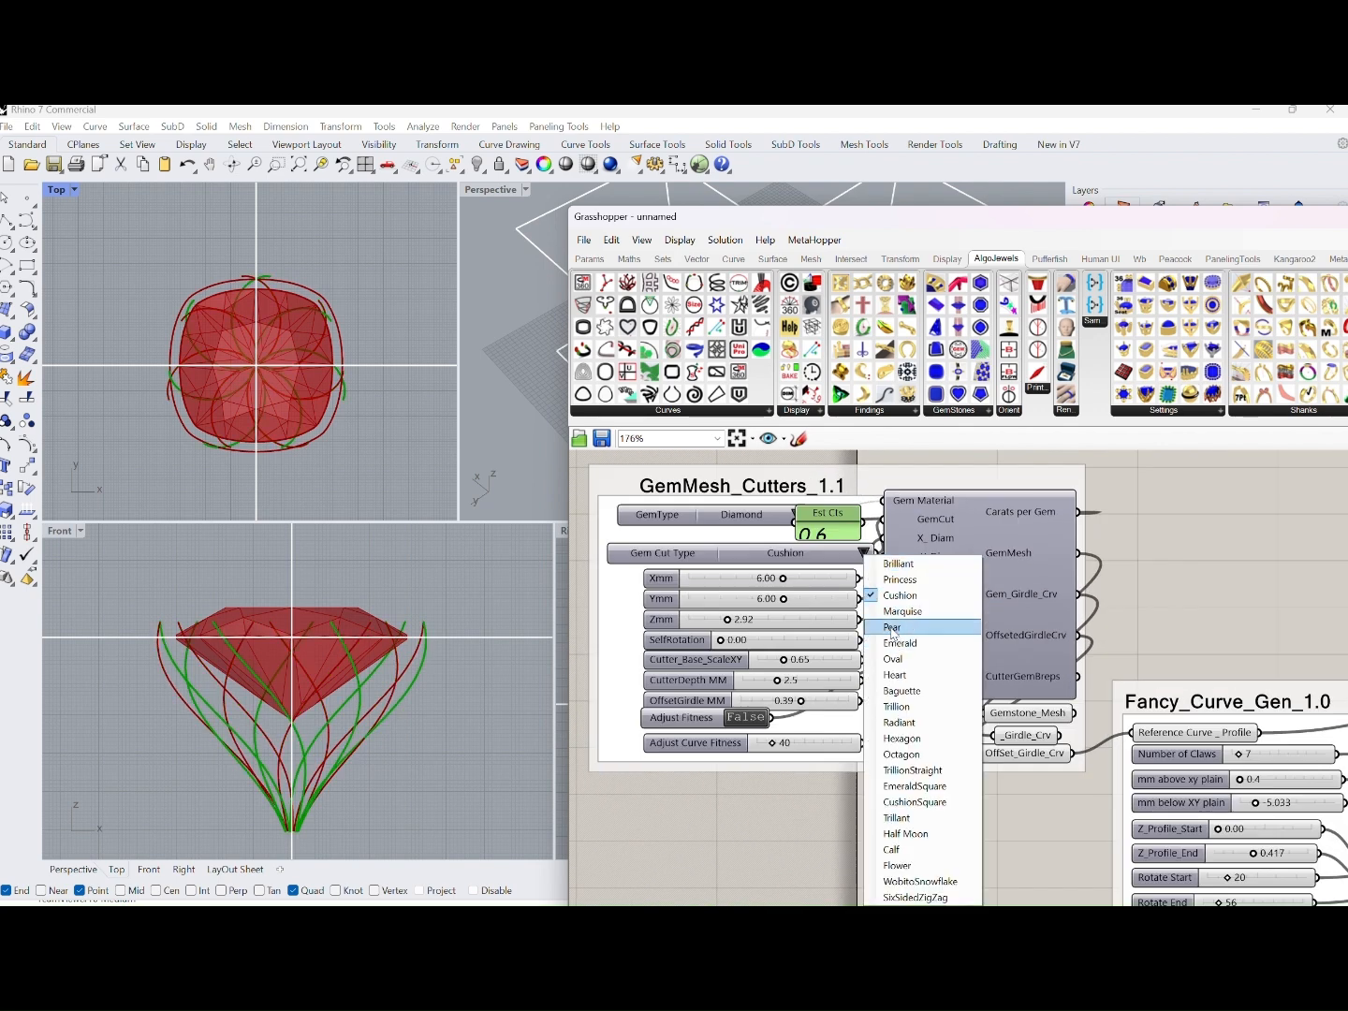
left_click(889, 635)
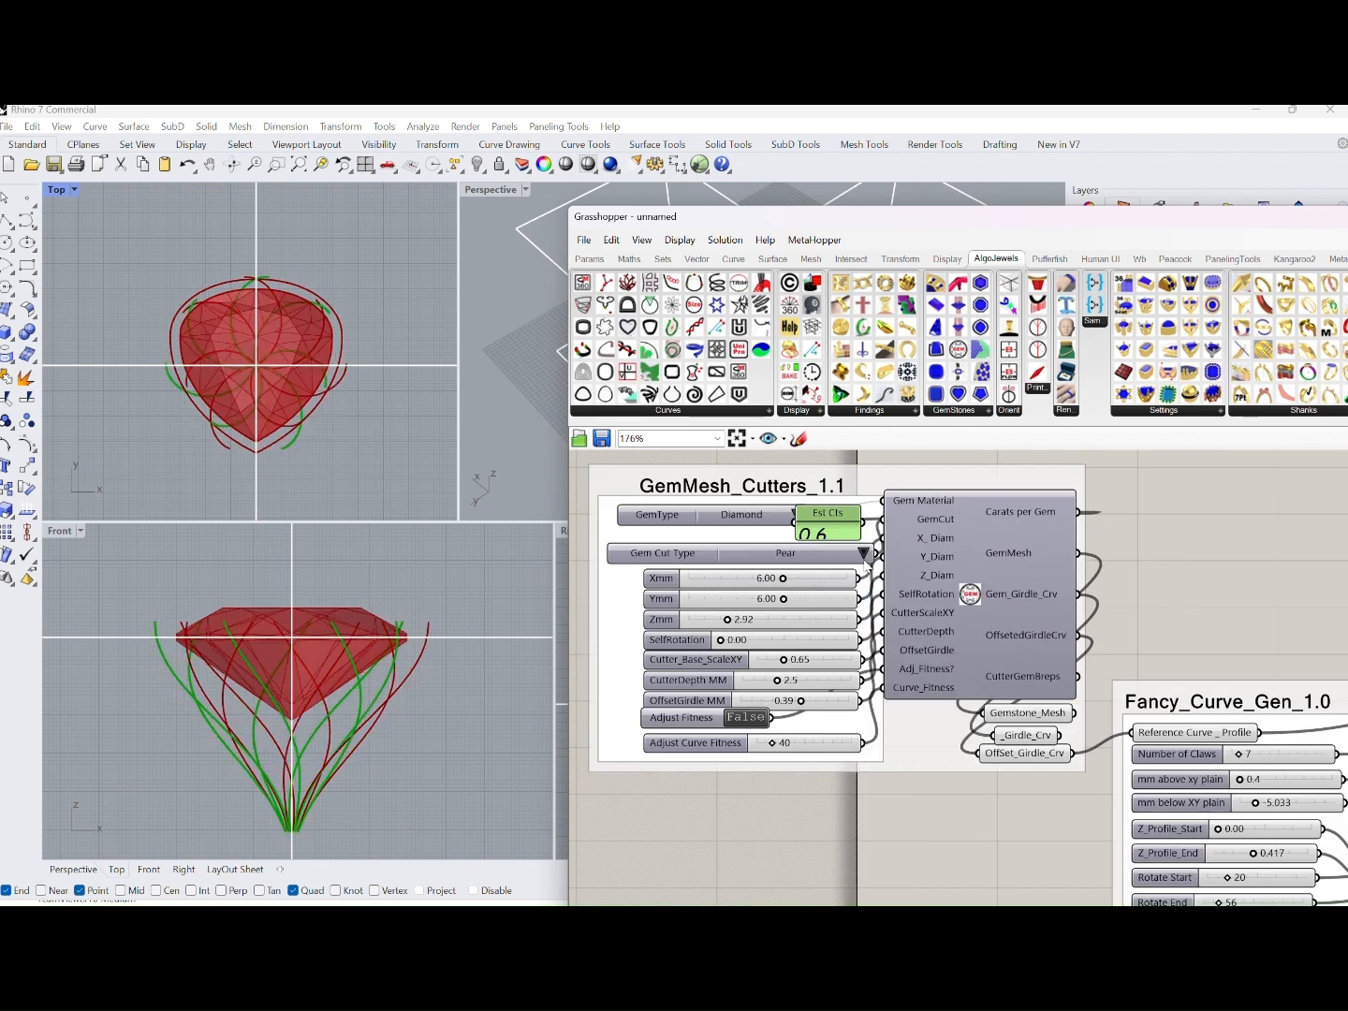
Change the Gem Cut Type to Oval and set its dimensions to 6.73 Xmm by 4.28 Ymm
left_click(864, 553)
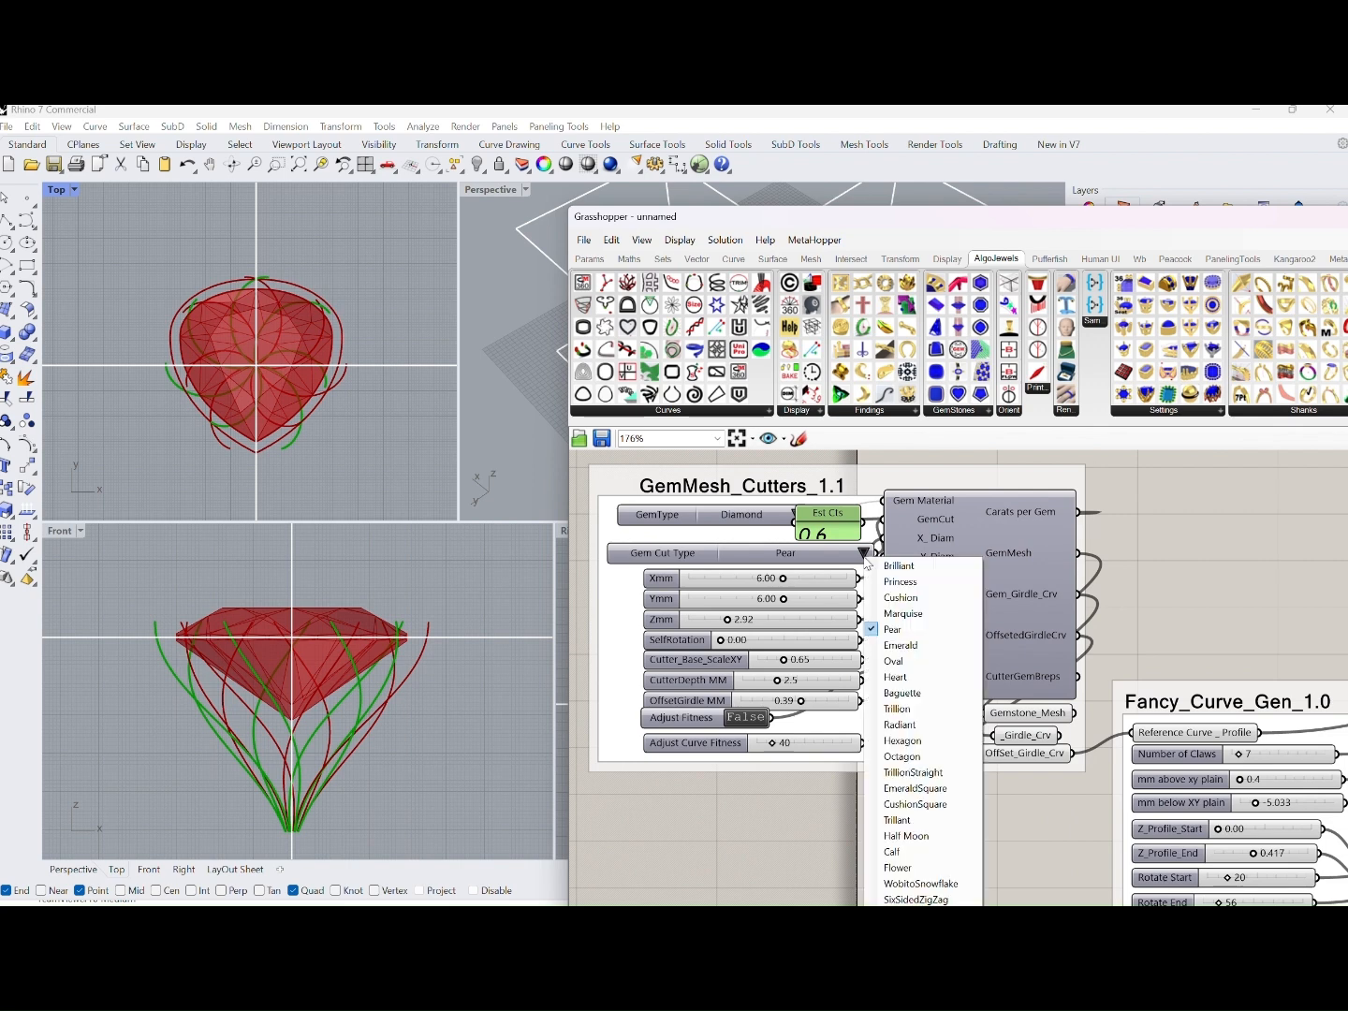
left_click(897, 661)
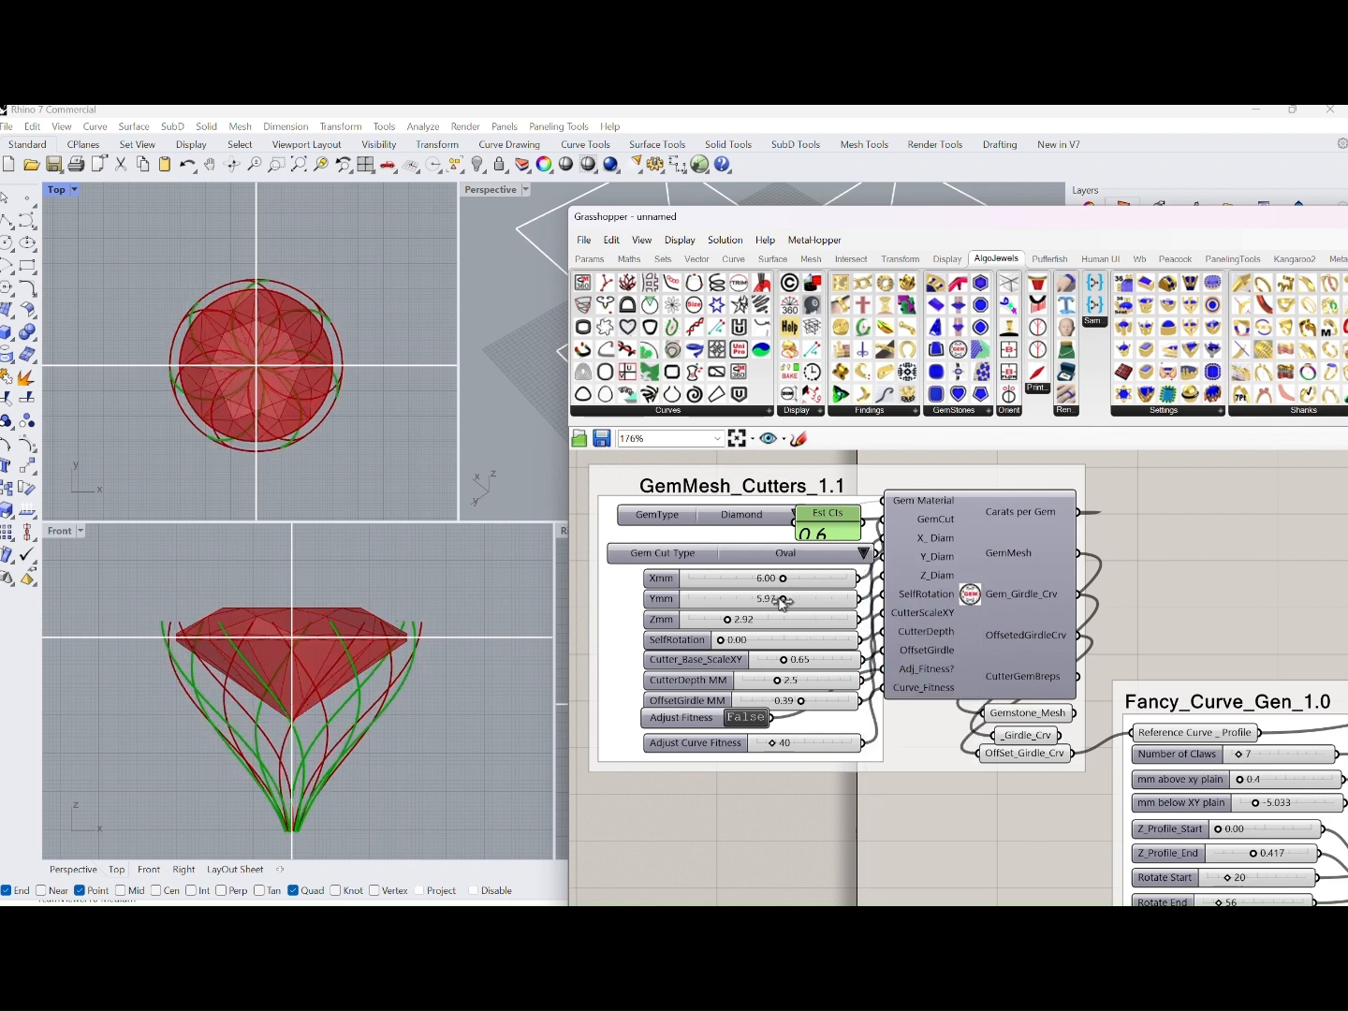
mouse_move(782, 603)
left_mouse_down()
mouse_move(761, 606)
mouse_move(795, 584)
left_mouse_up()
scroll(925, 620, "down", 3)
right_click_drag(1040, 713, 604, 634)
right_click_drag(893, 495, 853, 505)
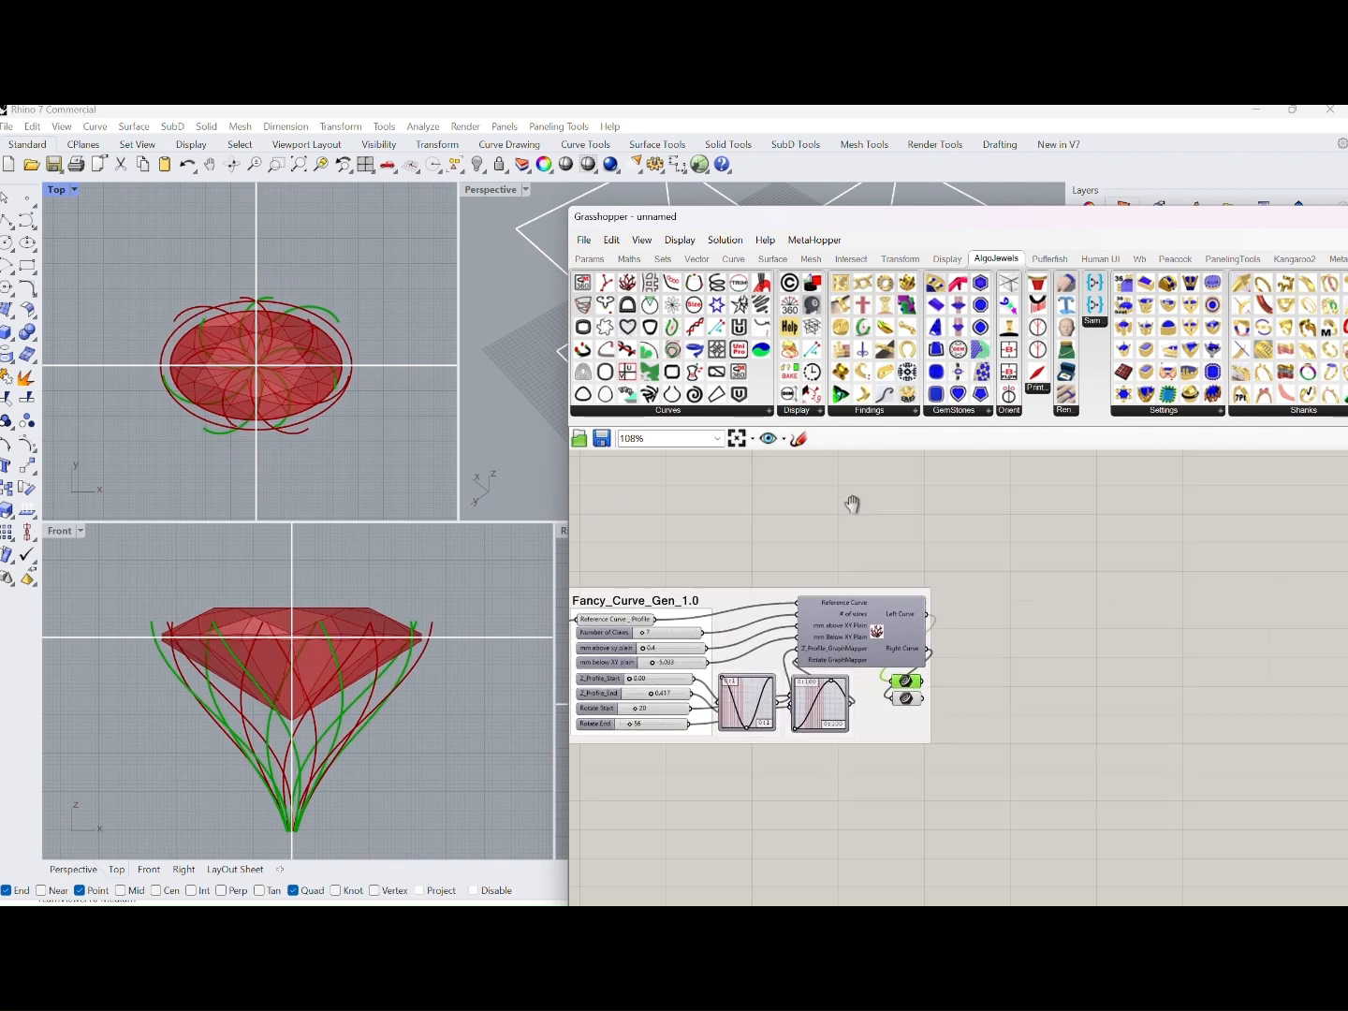
Add the Pipe_Millgrain_1.0 definition from the AlgoJewels curve components beside Fancy_Curve_Gen_1.0
left_click(756, 415)
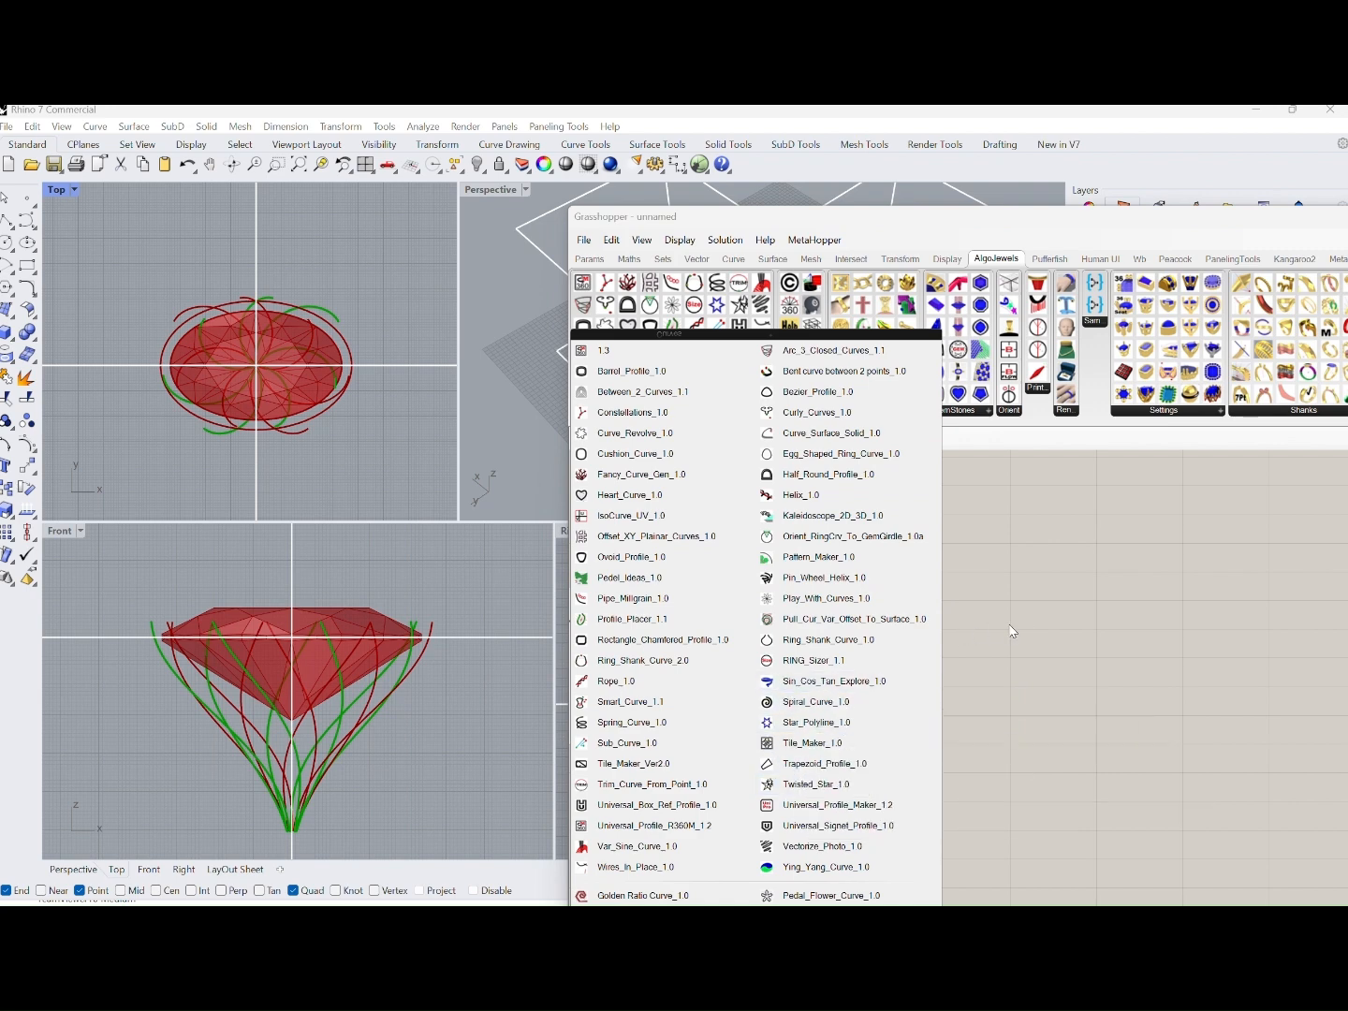
left_click(637, 602)
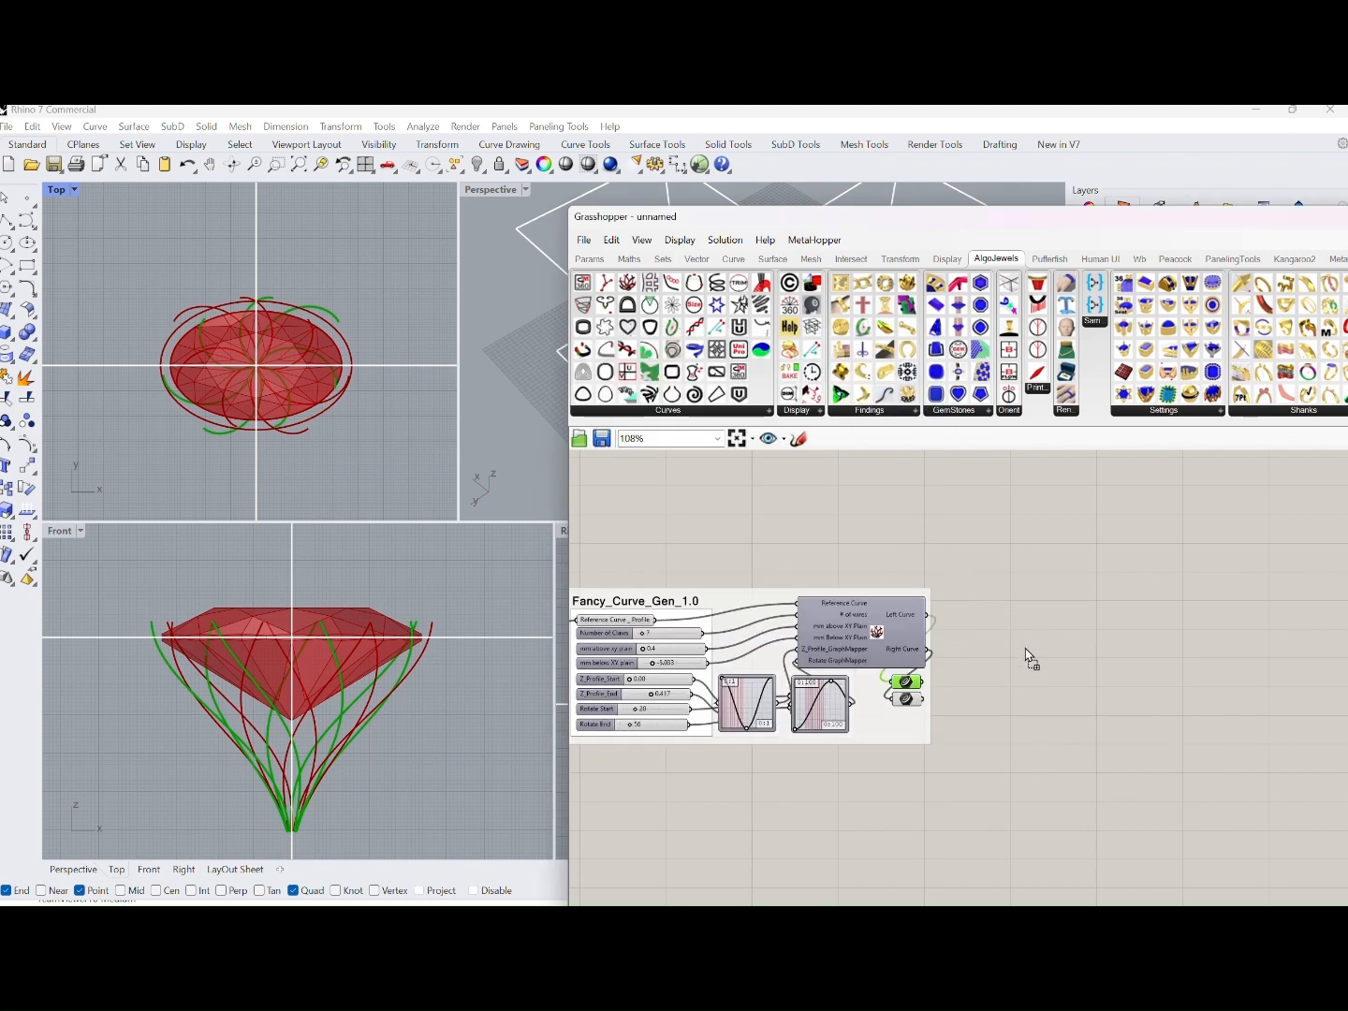
left_click(1030, 658)
scroll(921, 562, "up", 4)
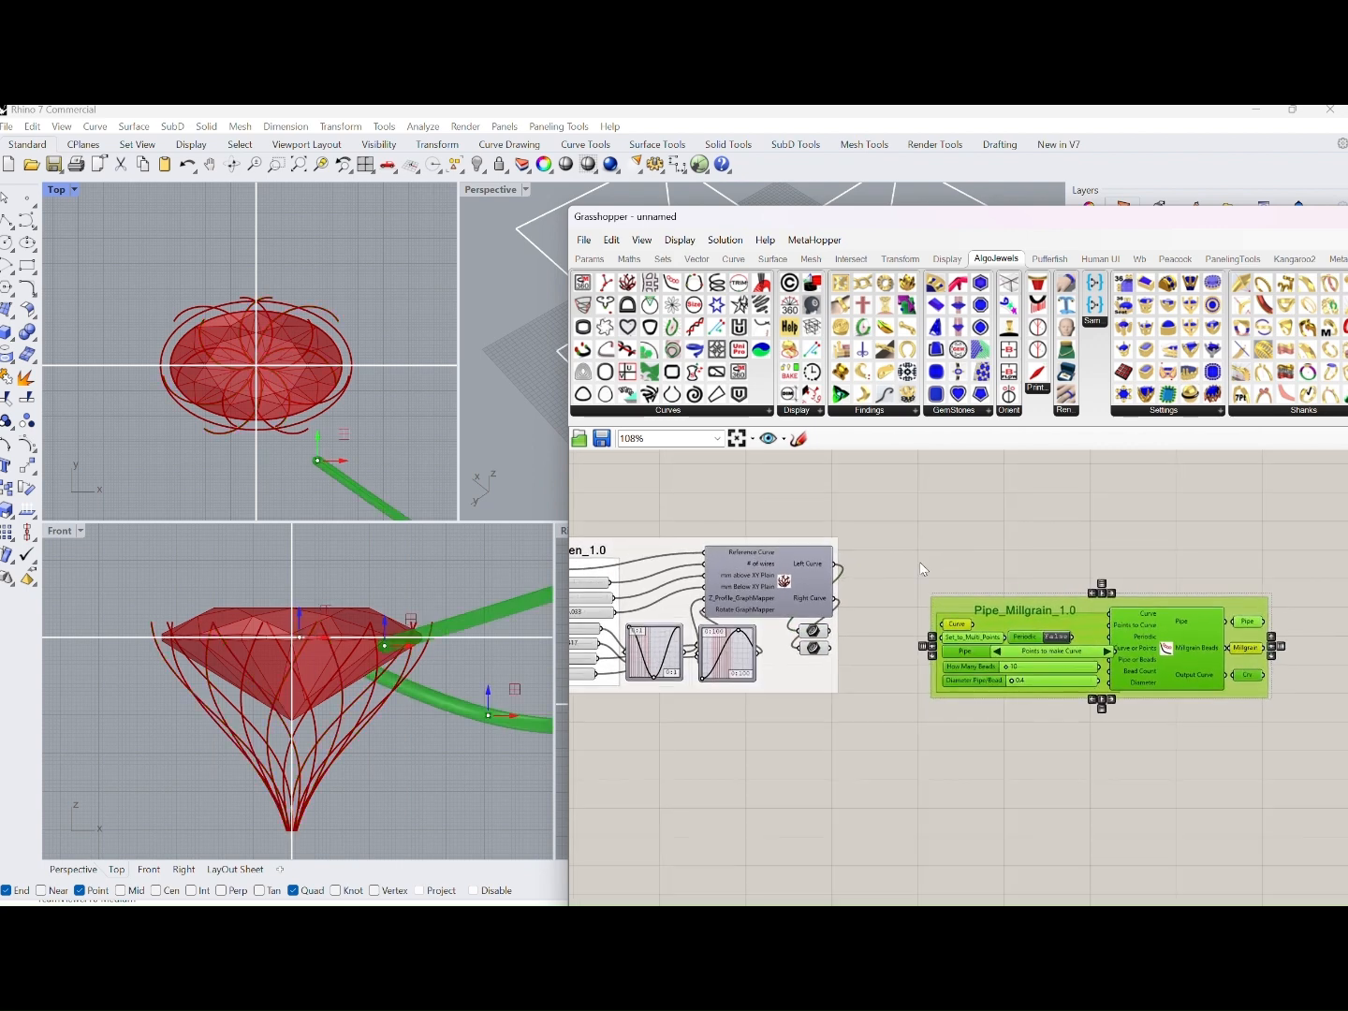
Connect both output curve sets of Fancy_Curve_Gen_1.0 to the Curve input of Pipe_Millgrain_1.0 and switch its source option to Curves
left_click(771, 606)
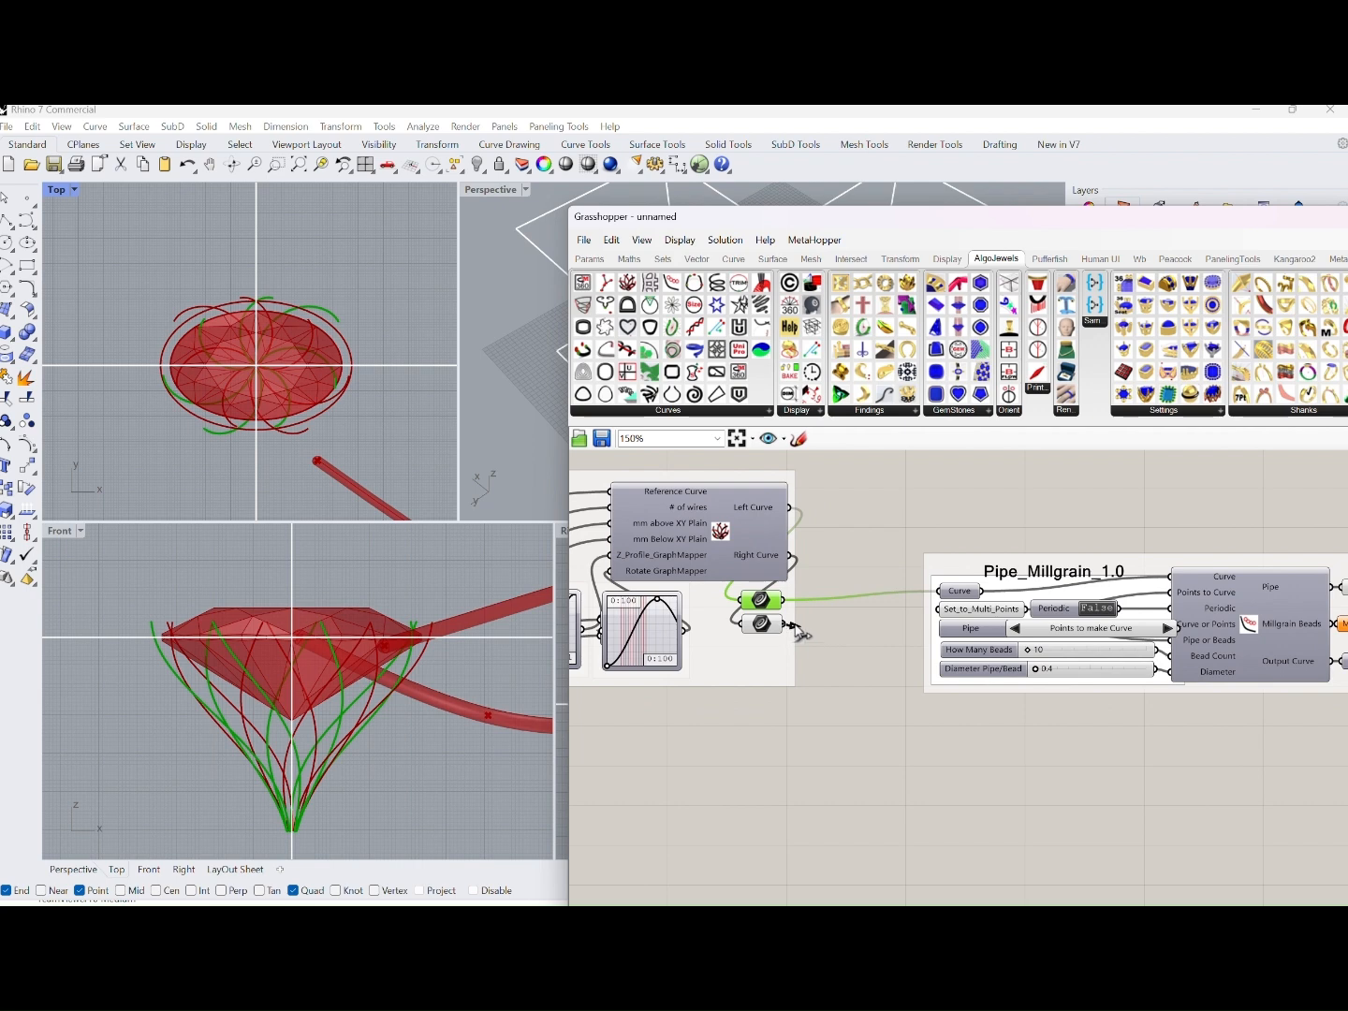
left_click_drag(1141, 586, 1065, 587)
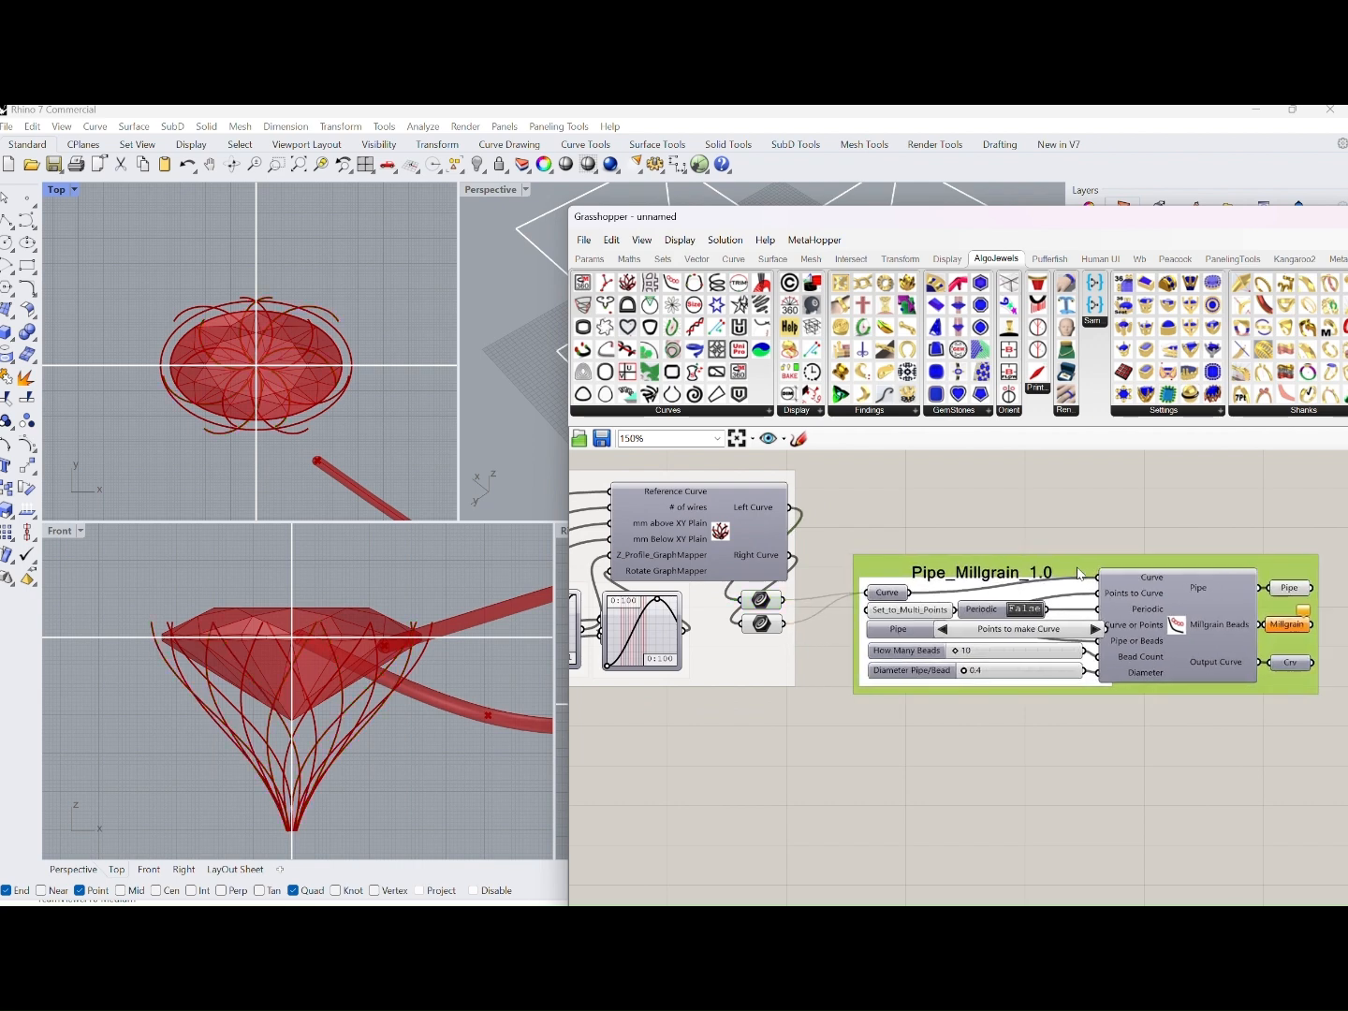
left_click(940, 630)
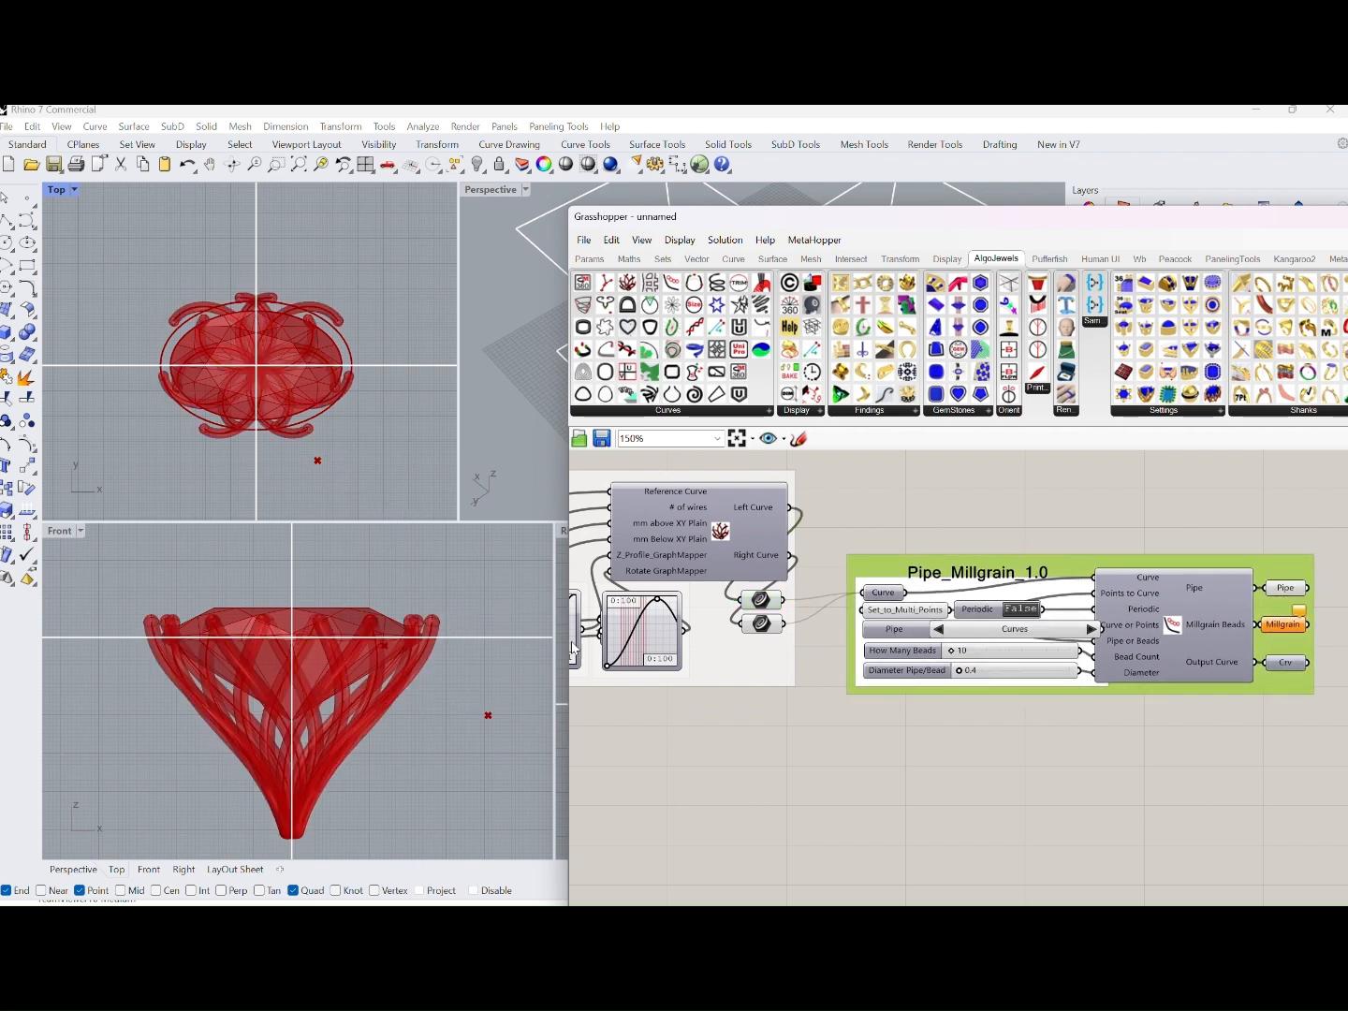
Maximise the Perspective viewport in Rhino and move the Grasshopper window aside to uncover the piped model
scroll(349, 593, "up", 2)
scroll(662, 692, "down", 5)
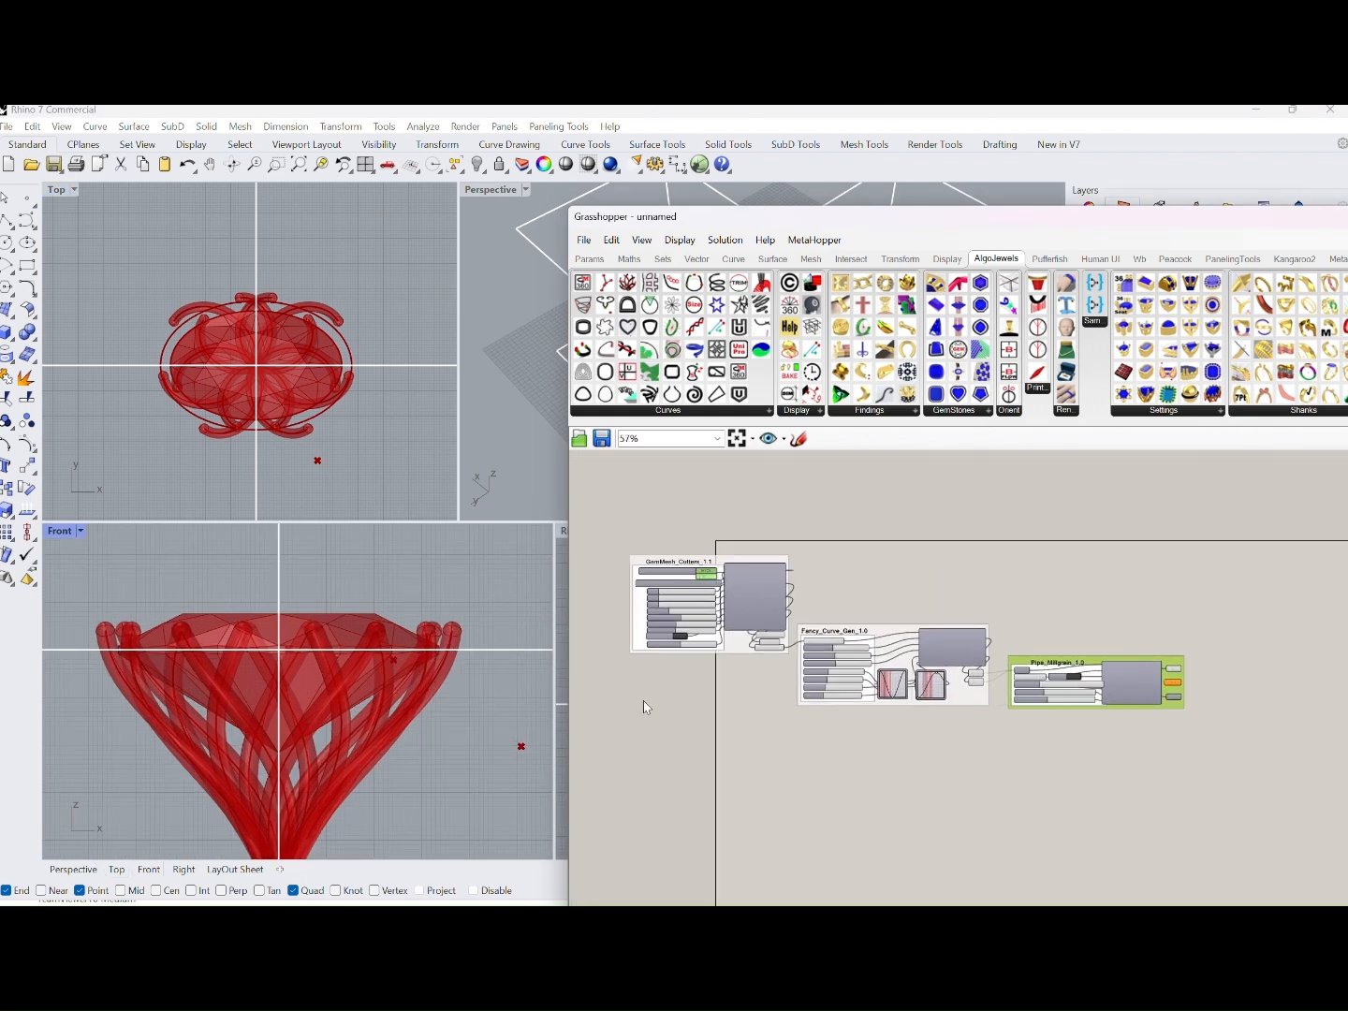
right_click_drag(644, 702, 691, 612)
right_click_drag(367, 600, 368, 568)
double_click(496, 190)
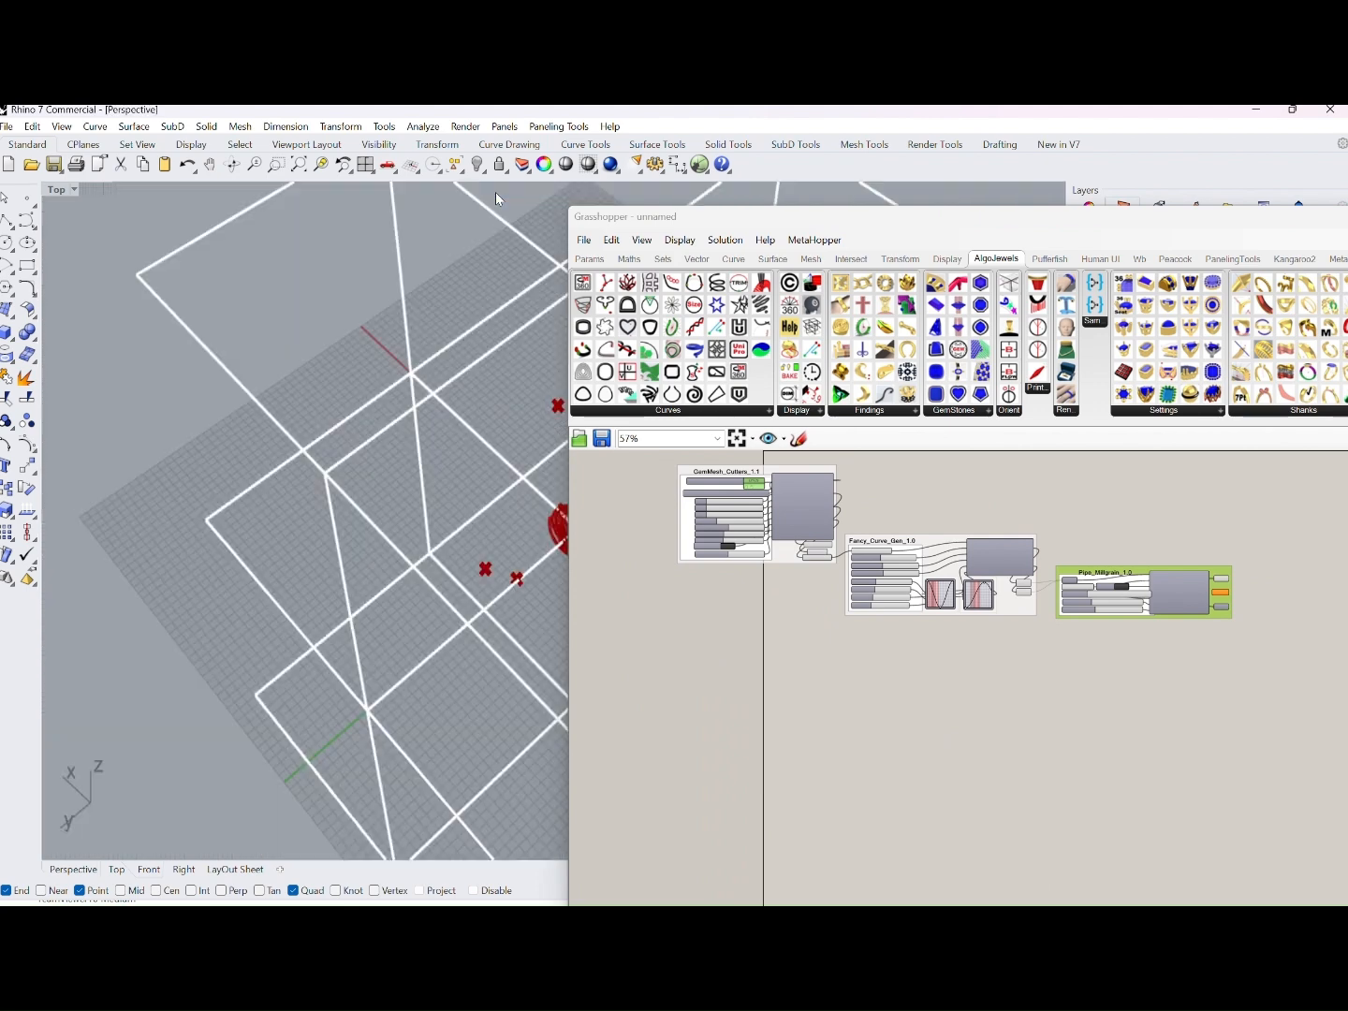
right_click_drag(495, 191, 354, 508)
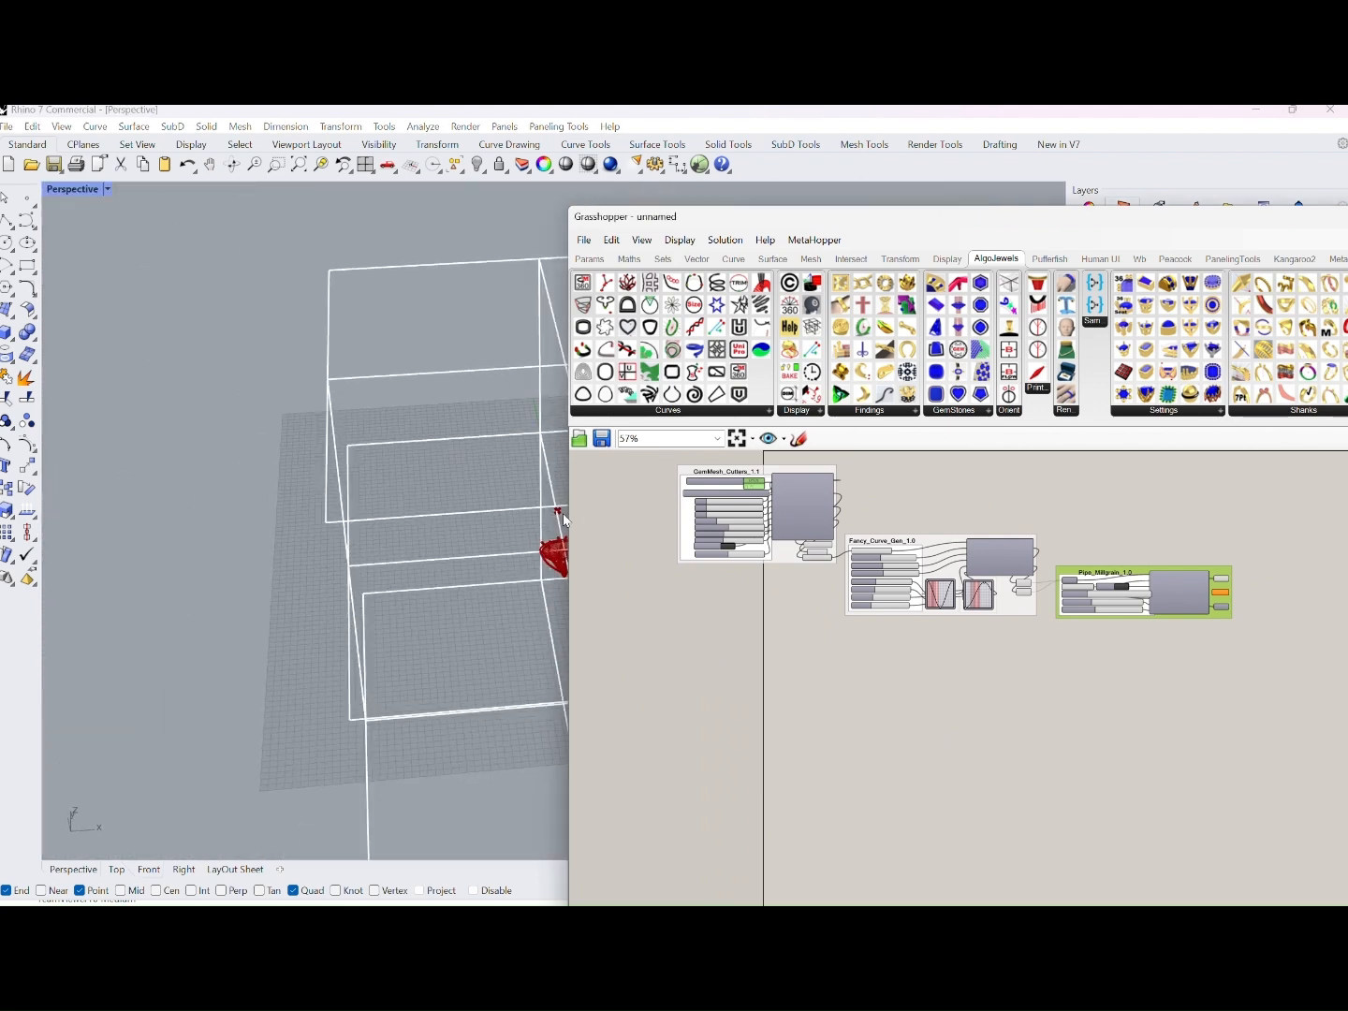
right_click_drag(1346, 514, 1303, 510)
left_click_drag(883, 223, 1032, 237)
Examine the piped claws around the oval gemstone up close in the Perspective view
right_click_drag(525, 473, 398, 496)
scroll(390, 496, "up", 8)
middle_click(391, 496)
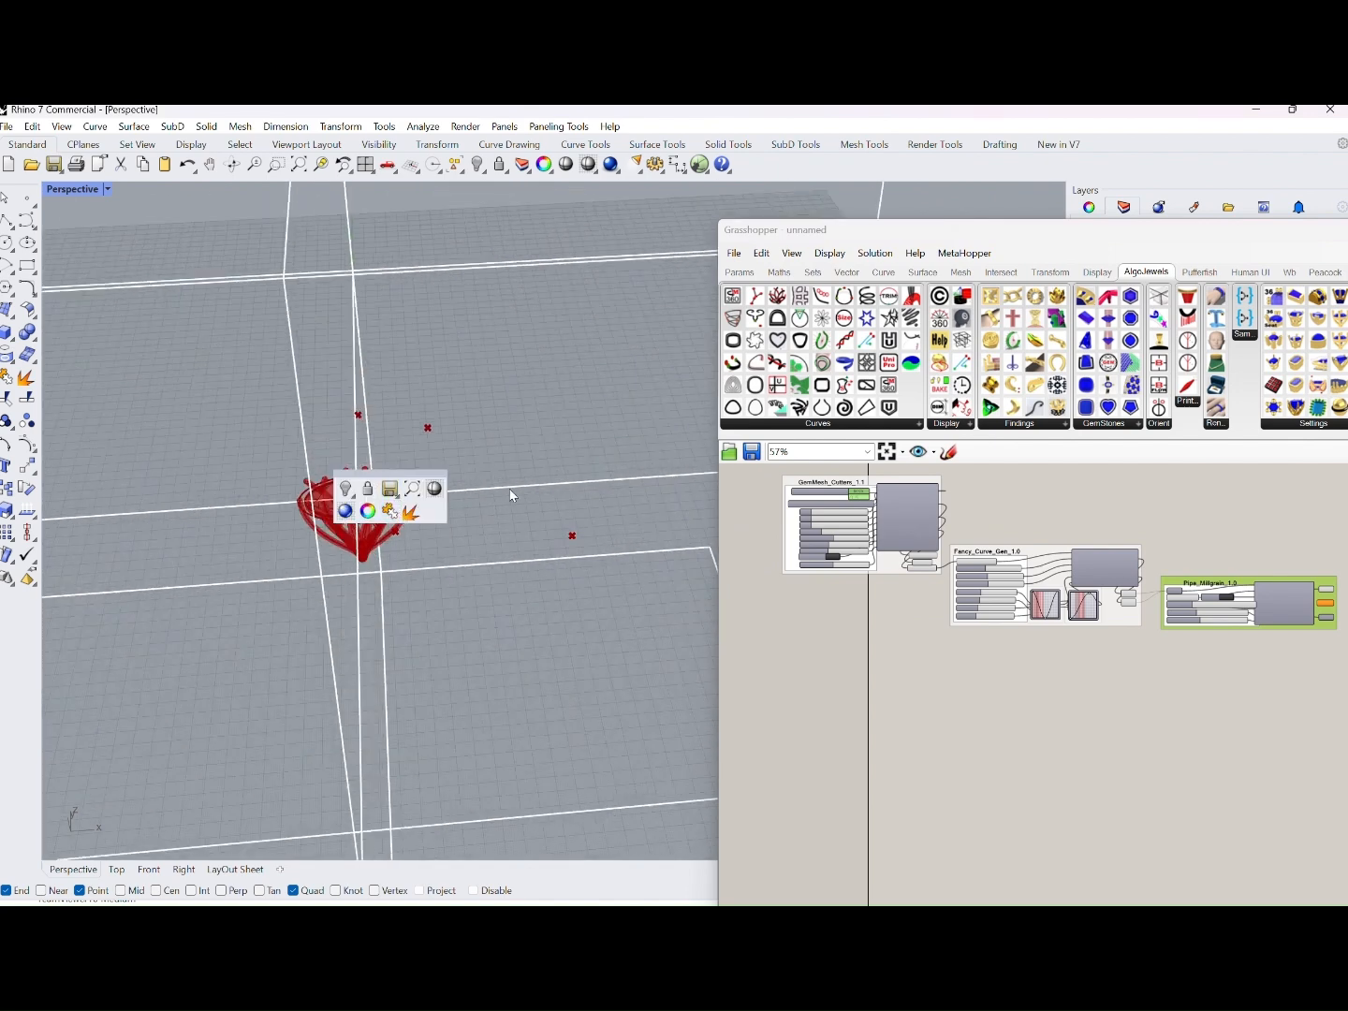
right_click_drag(510, 492, 521, 579)
scroll(433, 567, "up", 3)
middle_click(433, 568)
middle_click(506, 477)
scroll(454, 468, "up", 4)
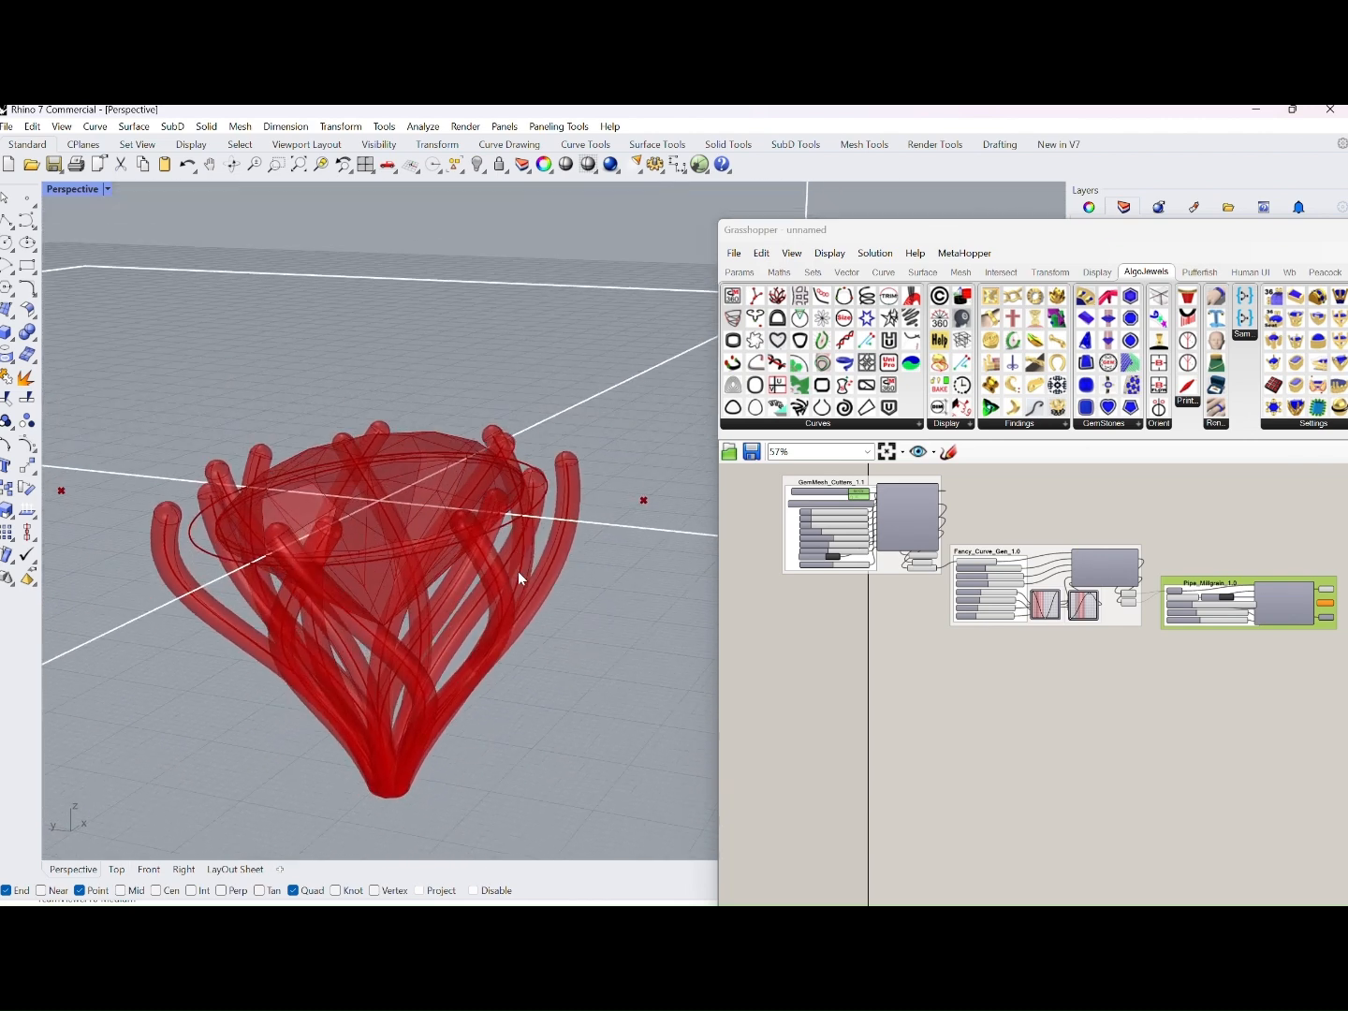
Set OffsetGirdle MM to -0.14 and check the claws' fit against the gem from above
scroll(847, 574, "up", 8)
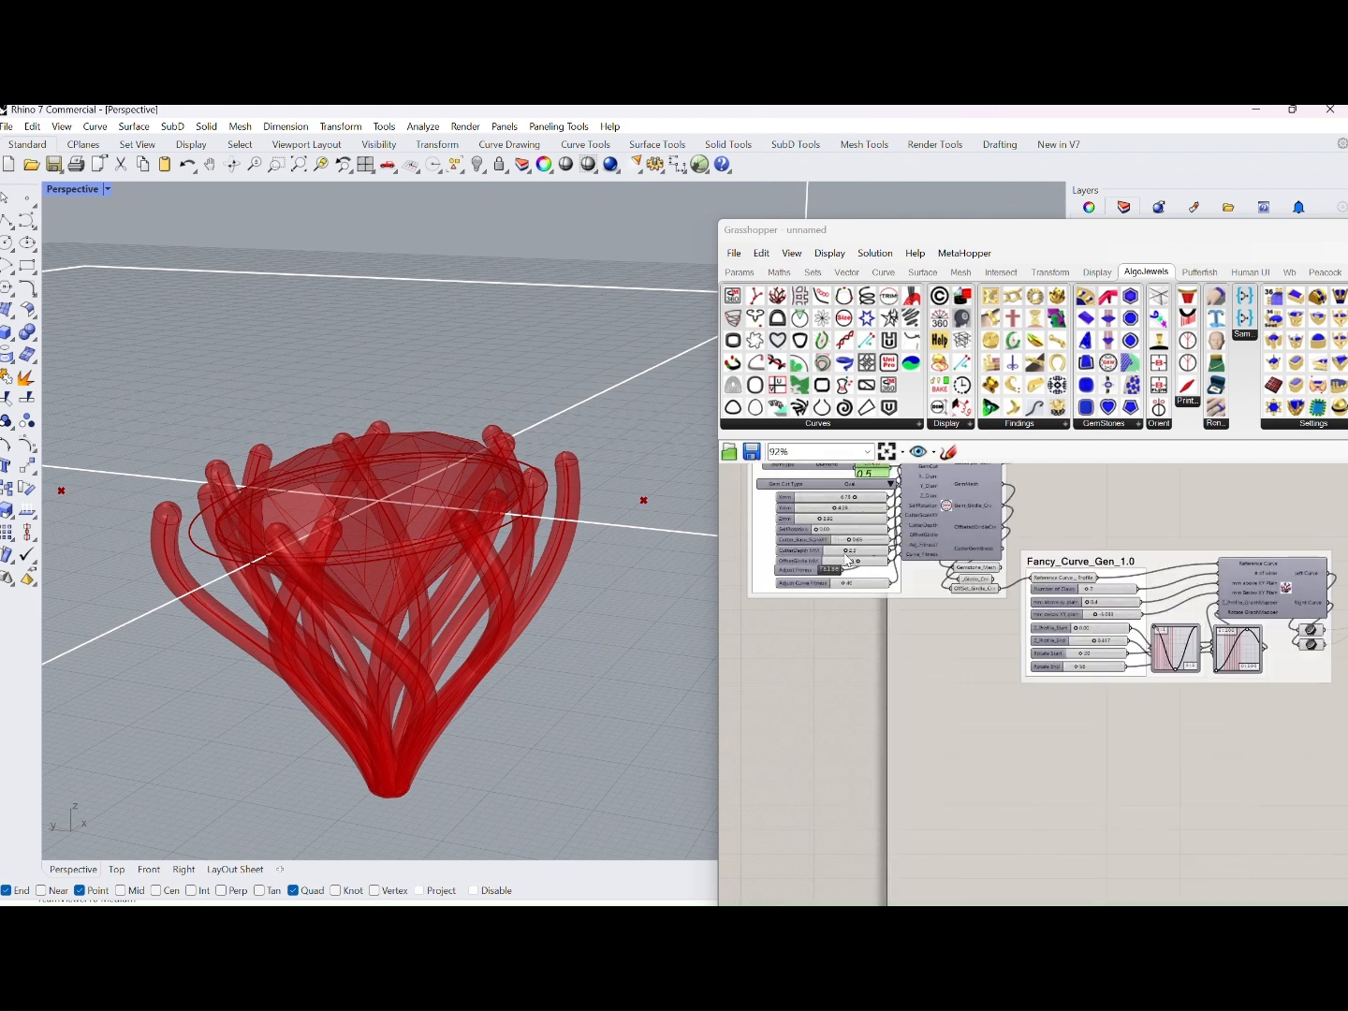
right_click_drag(847, 577, 947, 687)
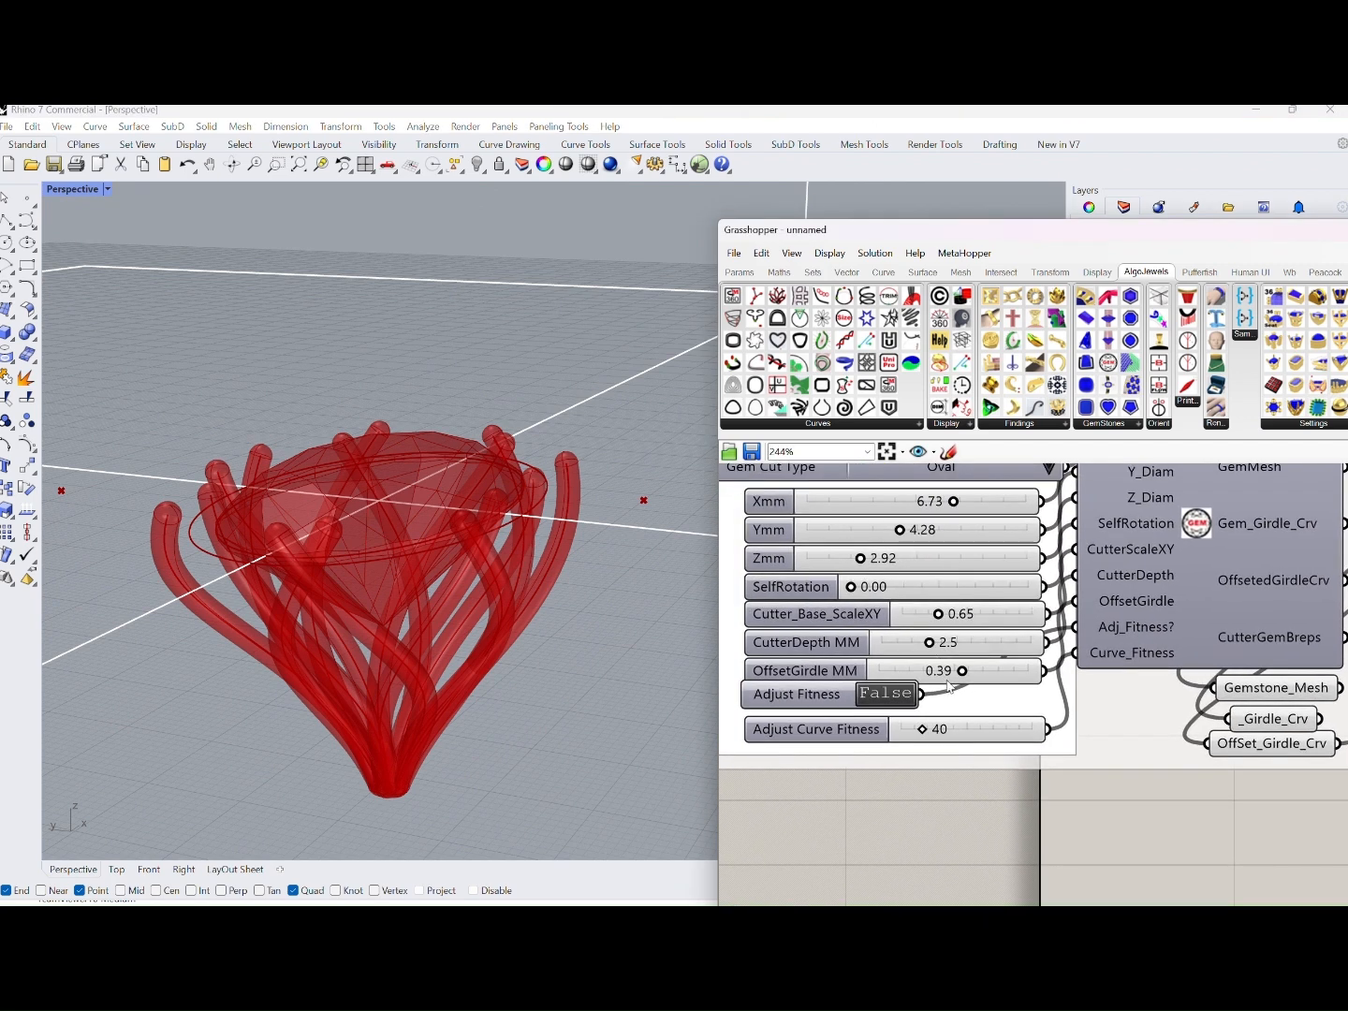
left_click_drag(964, 671, 934, 686)
right_click_drag(513, 566, 392, 679)
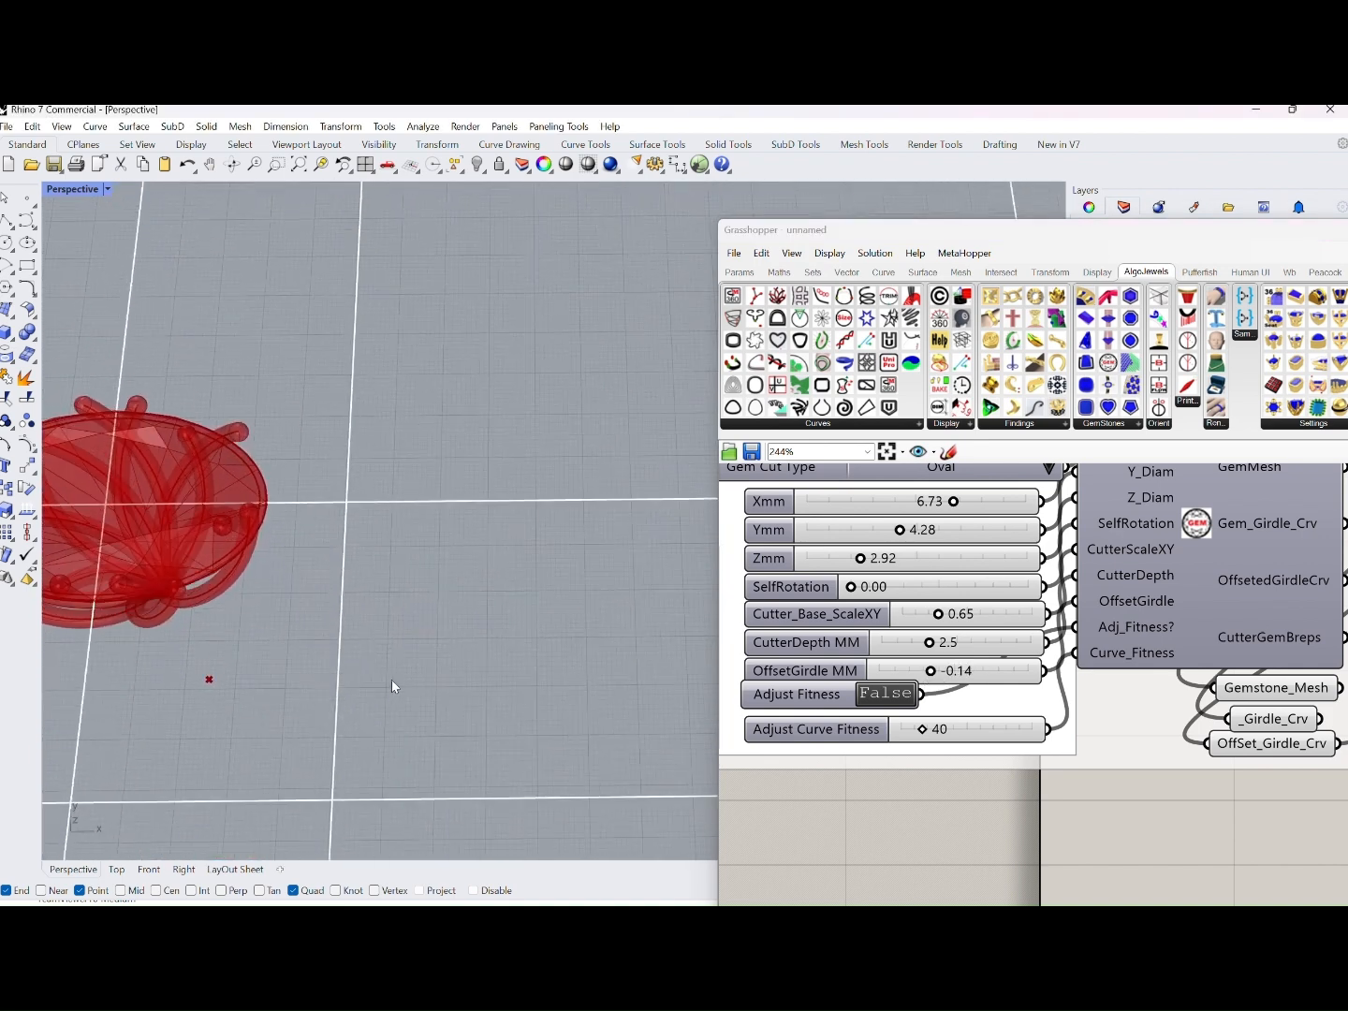
Set the OffsetGirdle MM value of GemMesh_Cutters_1.1 to 0.55
left_click_drag(927, 670, 972, 675)
scroll(543, 561, "down", 5)
right_click_drag(506, 552, 557, 552)
scroll(1104, 711, "down", 3)
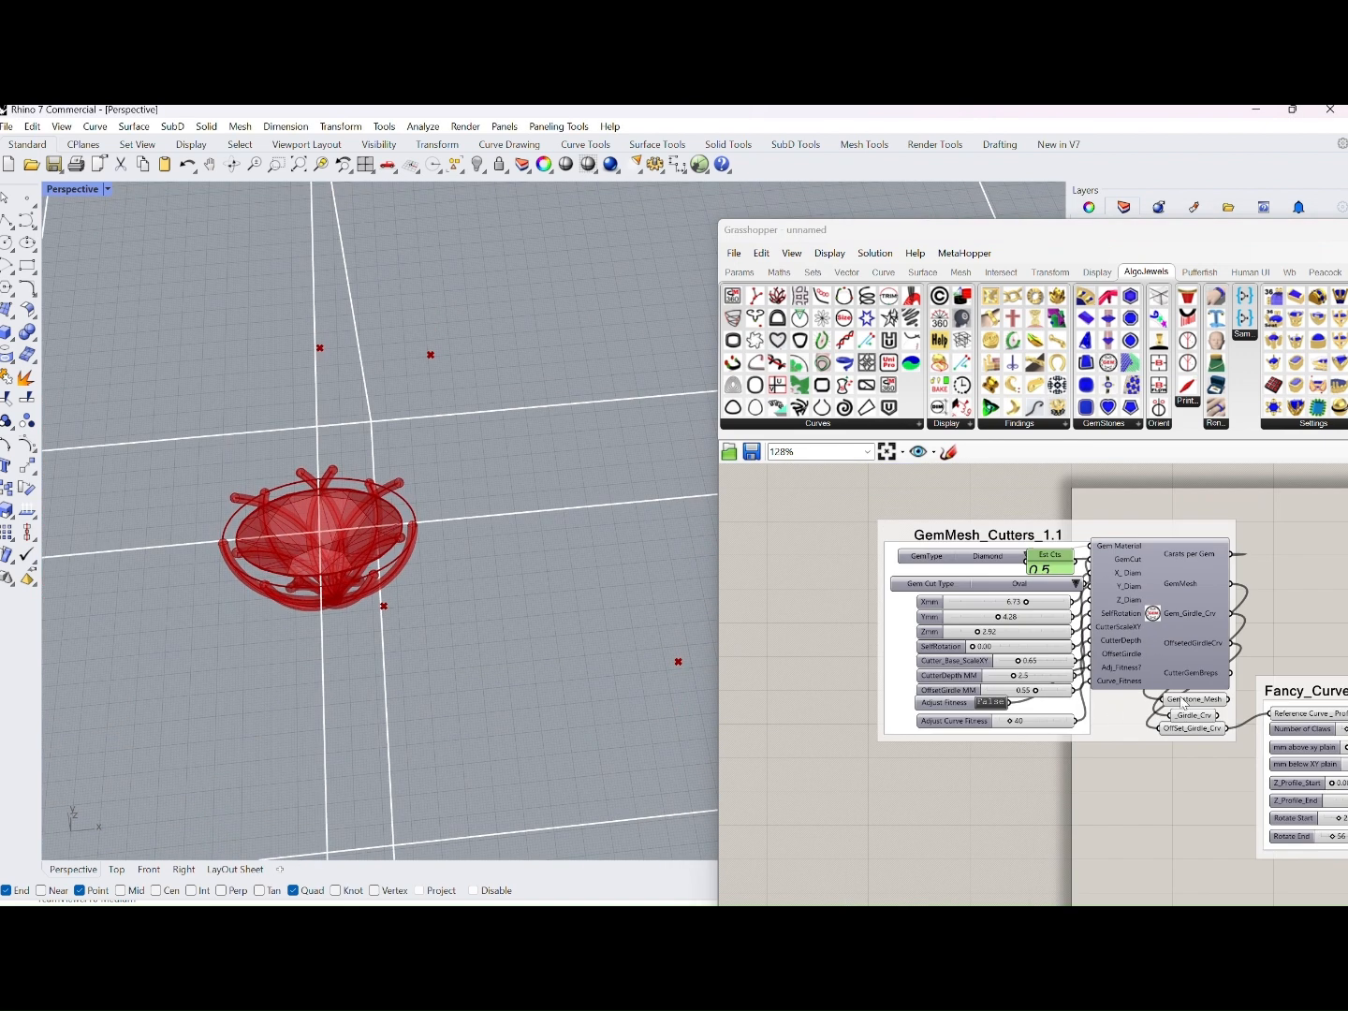
Set Rotate End to 1 and Rotate Start to 27 in Fancy_Curve_Gen_1.0, checking the claws from the side and above
right_click_drag(1182, 703, 803, 587)
scroll(1092, 704, "up", 3)
middle_click(1091, 705)
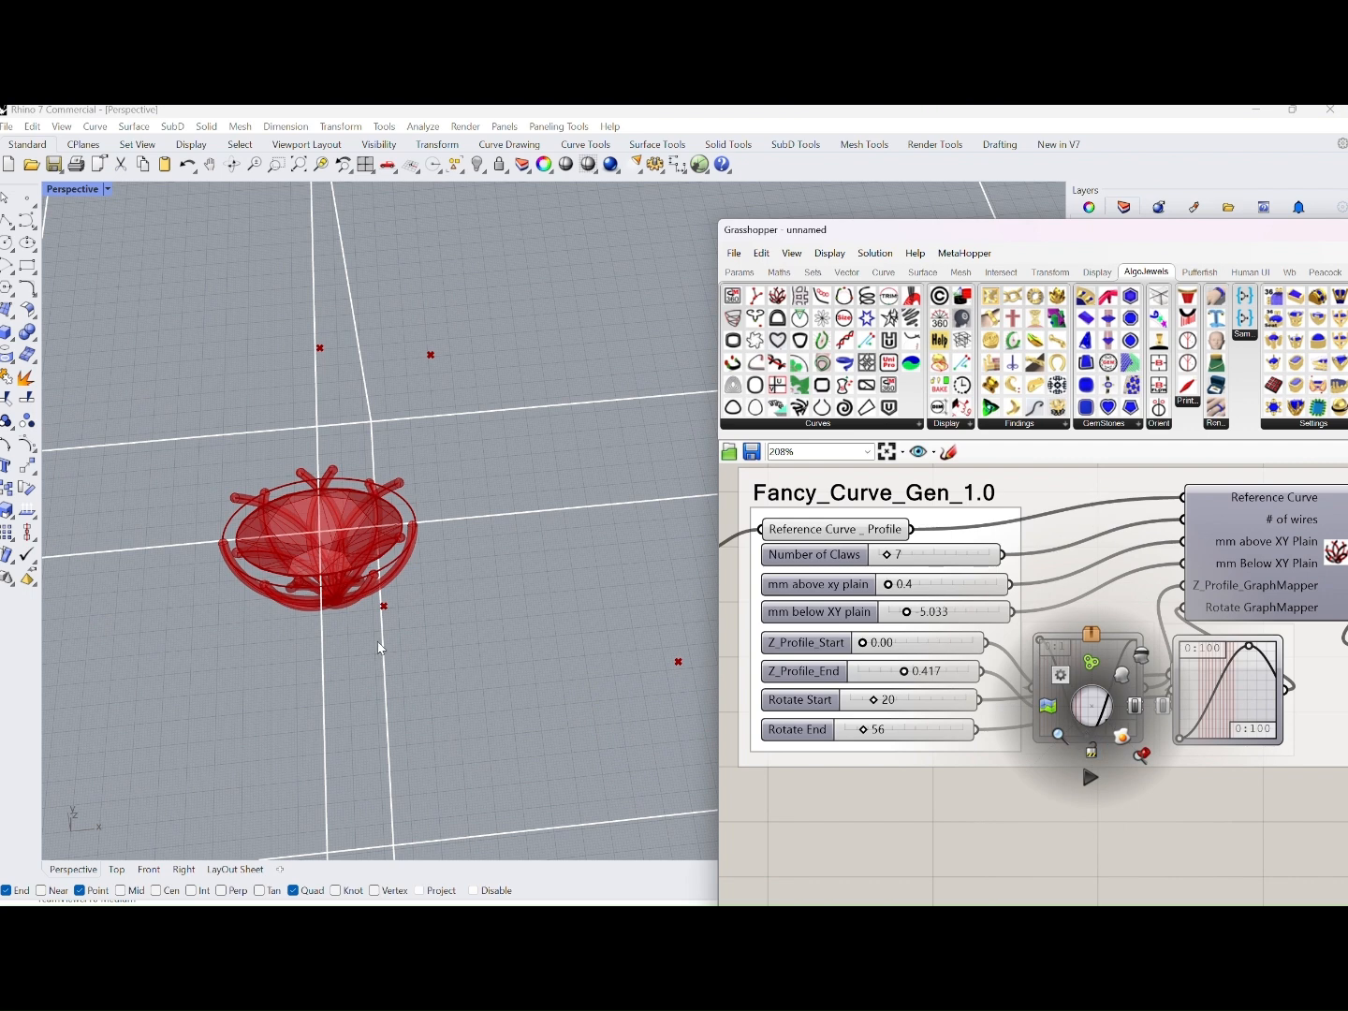
right_click_drag(381, 648, 366, 527)
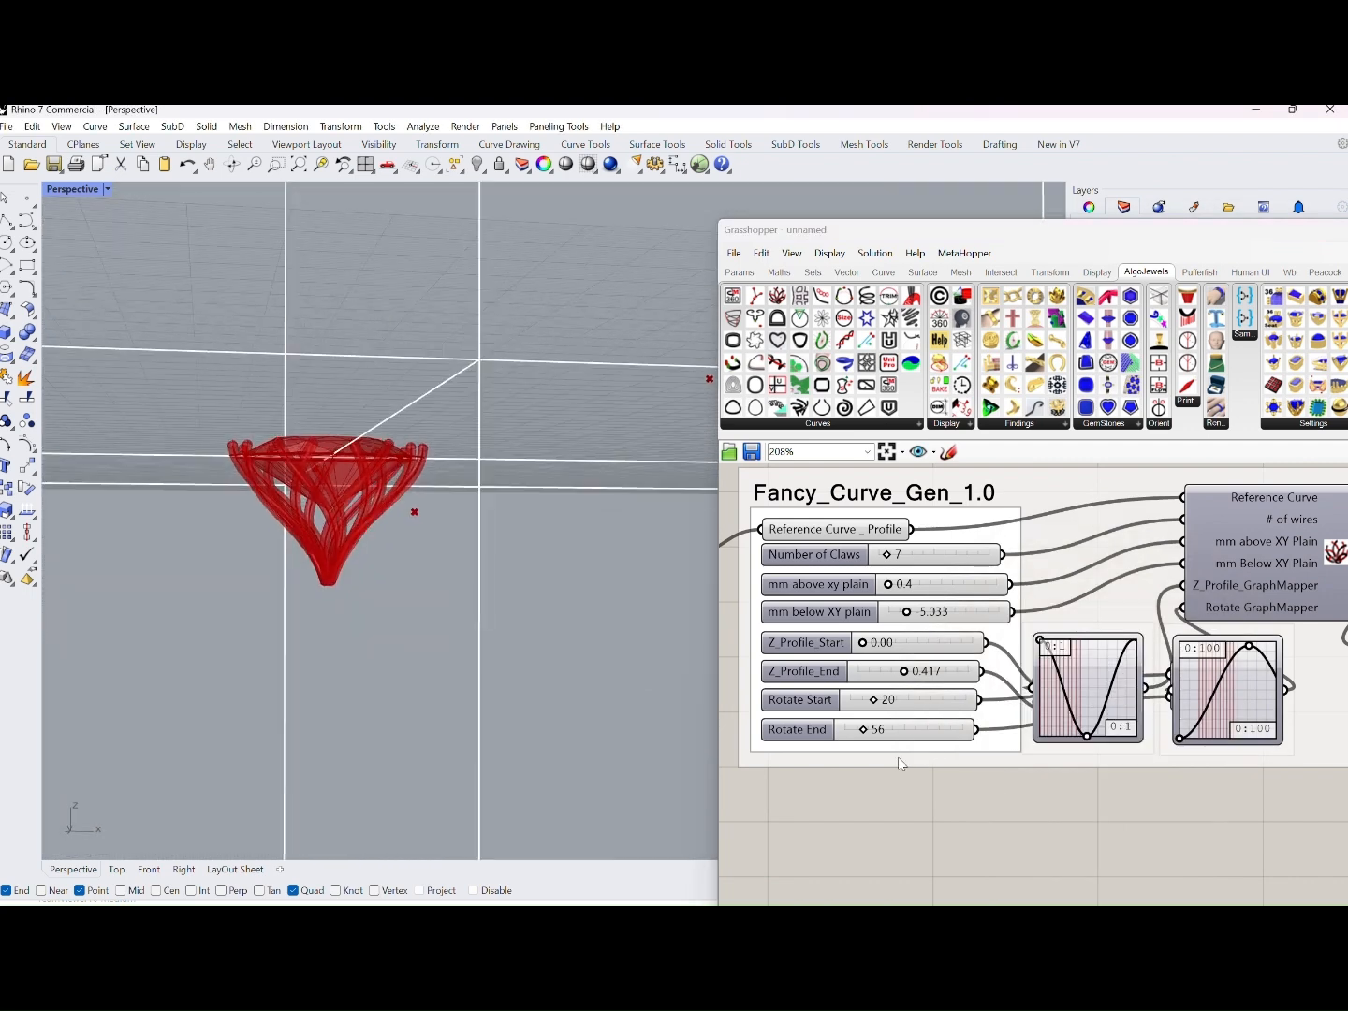
right_click_drag(897, 763, 923, 762)
mouse_move(901, 733)
left_mouse_down()
mouse_move(874, 742)
mouse_move(915, 704)
left_mouse_up()
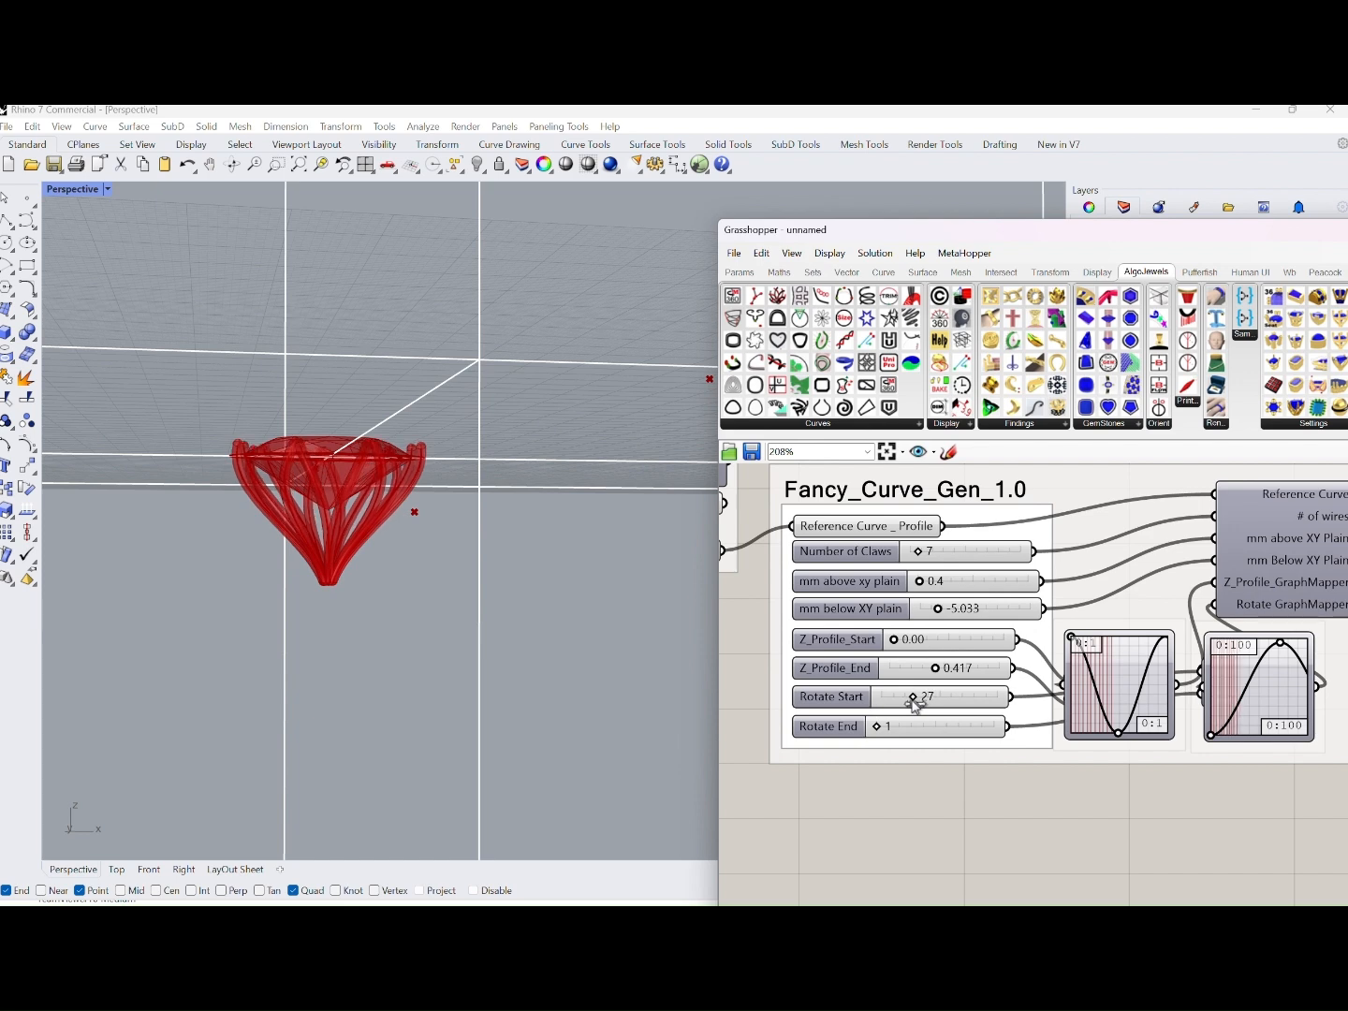
right_click_drag(649, 653, 541, 708)
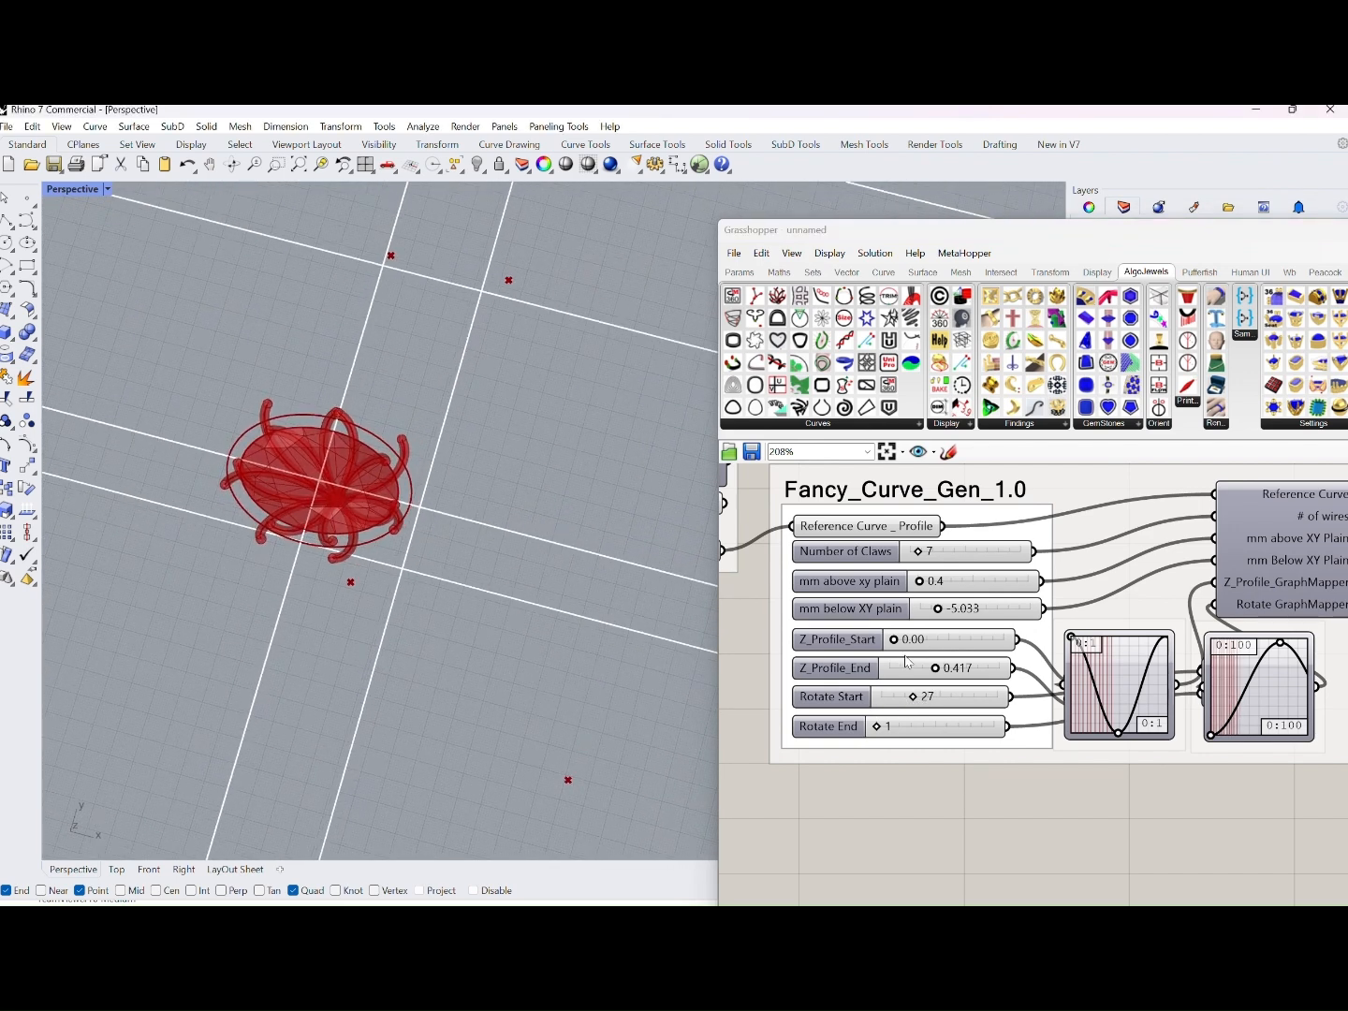
Set Z_Profile_End to 0.176 and Number of Claws to 11, and check the claws in perspective
left_click_drag(940, 681, 906, 679)
right_click_drag(868, 614, 1021, 644)
left_click_drag(1025, 622, 1027, 625)
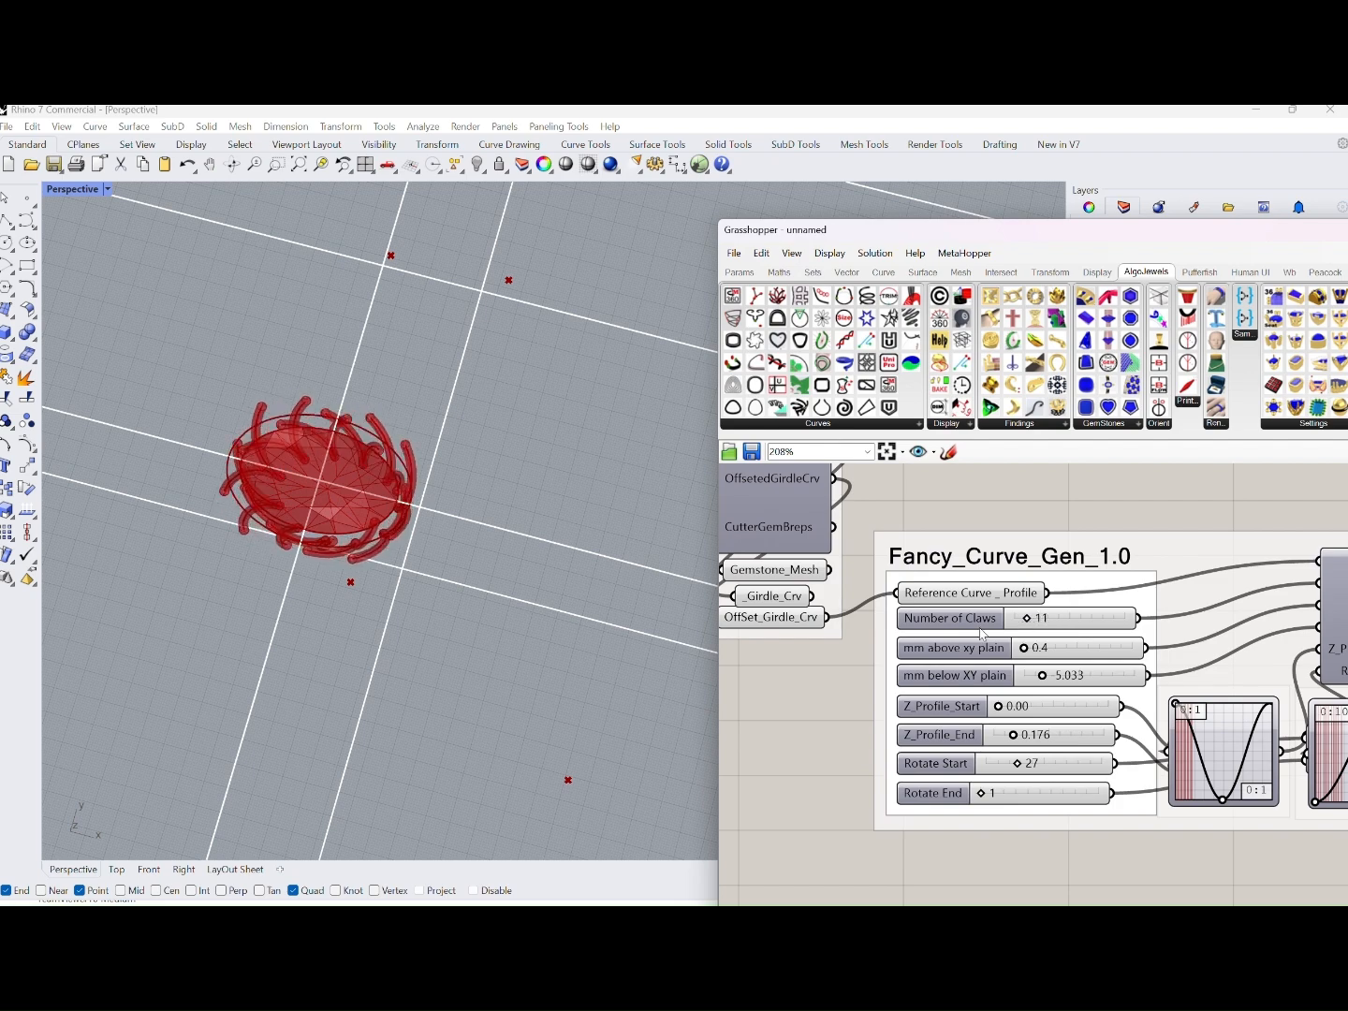
right_click_drag(600, 599, 679, 479)
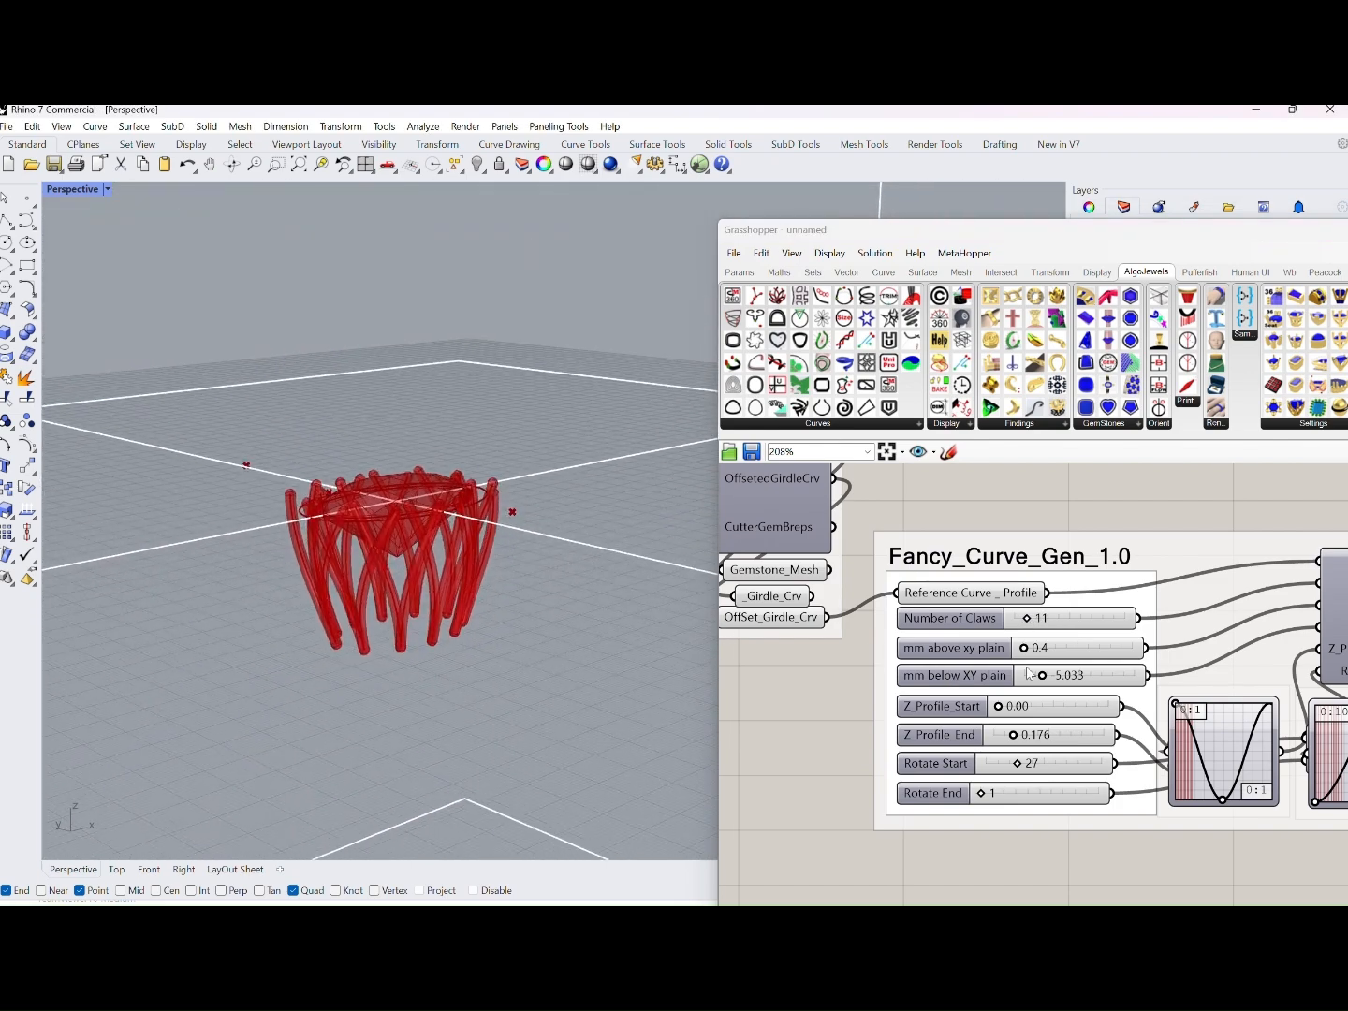
Set the claws' extent to 1.3 mm above the XY plane and -4.585 mm below it, viewing the setting from above
left_click_drag(1022, 648, 1037, 693)
left_click(1053, 680)
right_click_drag(577, 697, 474, 754)
Try the Marquise and Heart gem cuts in GemMesh_Cutters_1.1 and inspect how the claws fit around them
scroll(843, 599, "down", 6)
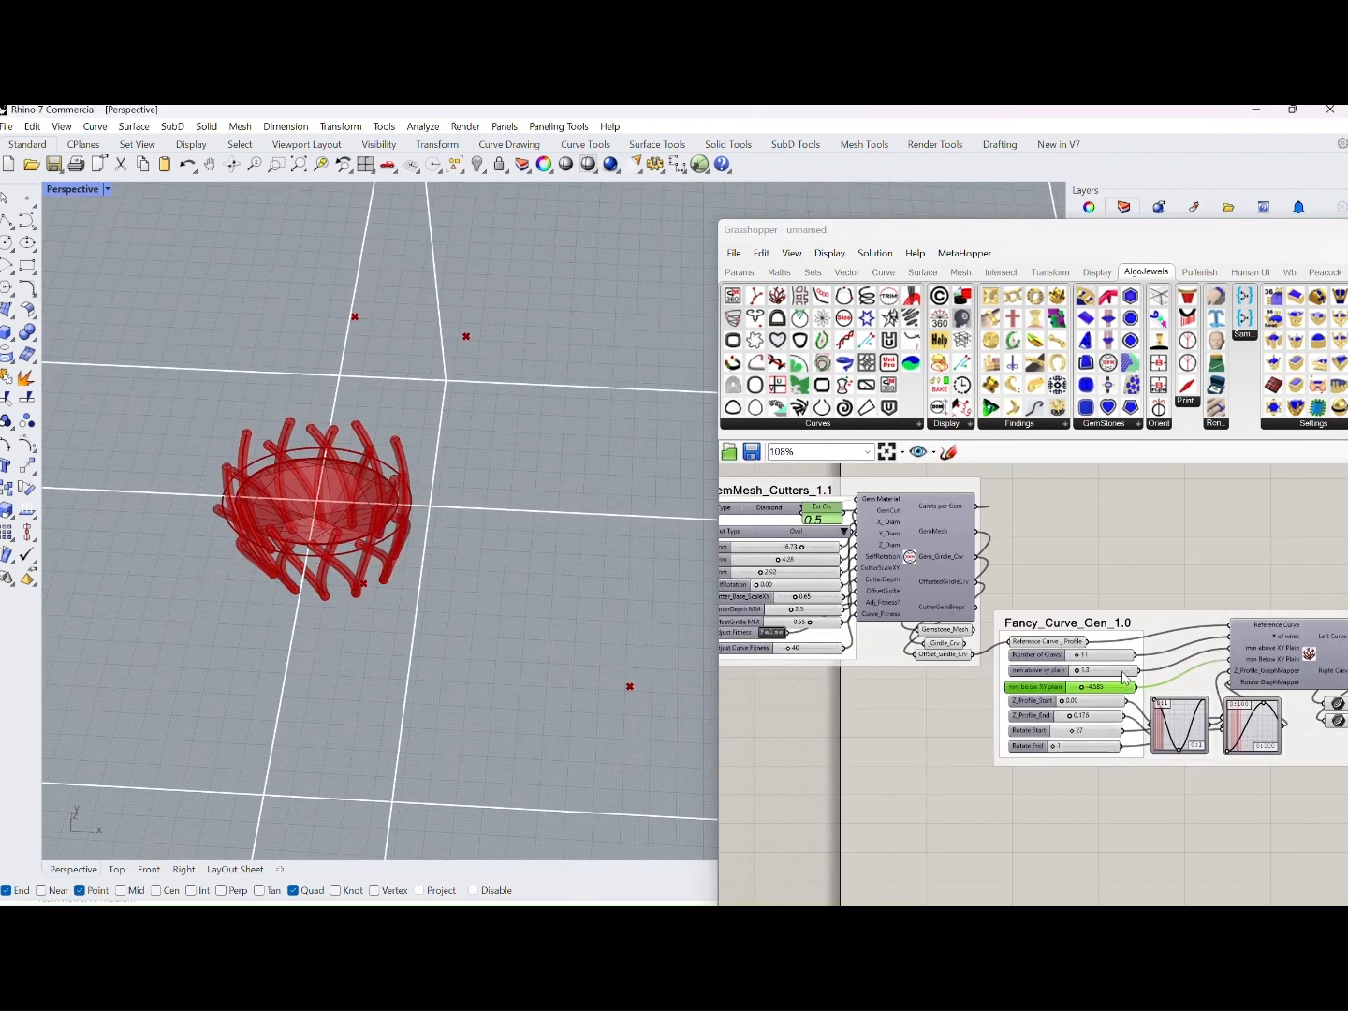
scroll(831, 594, "up", 5)
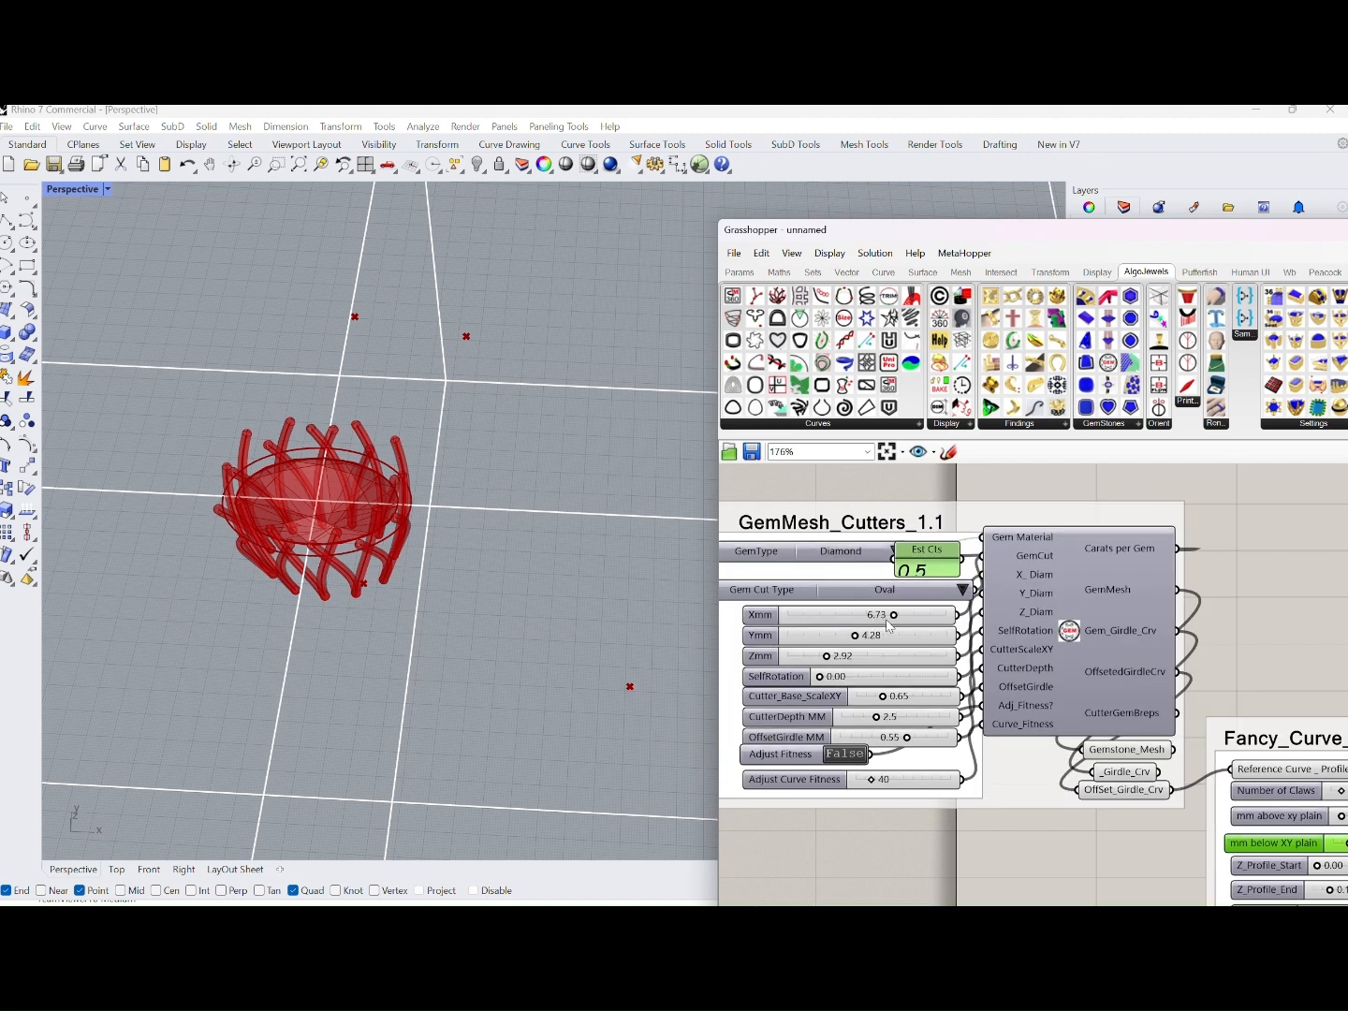
left_click(961, 589)
left_click(1030, 637)
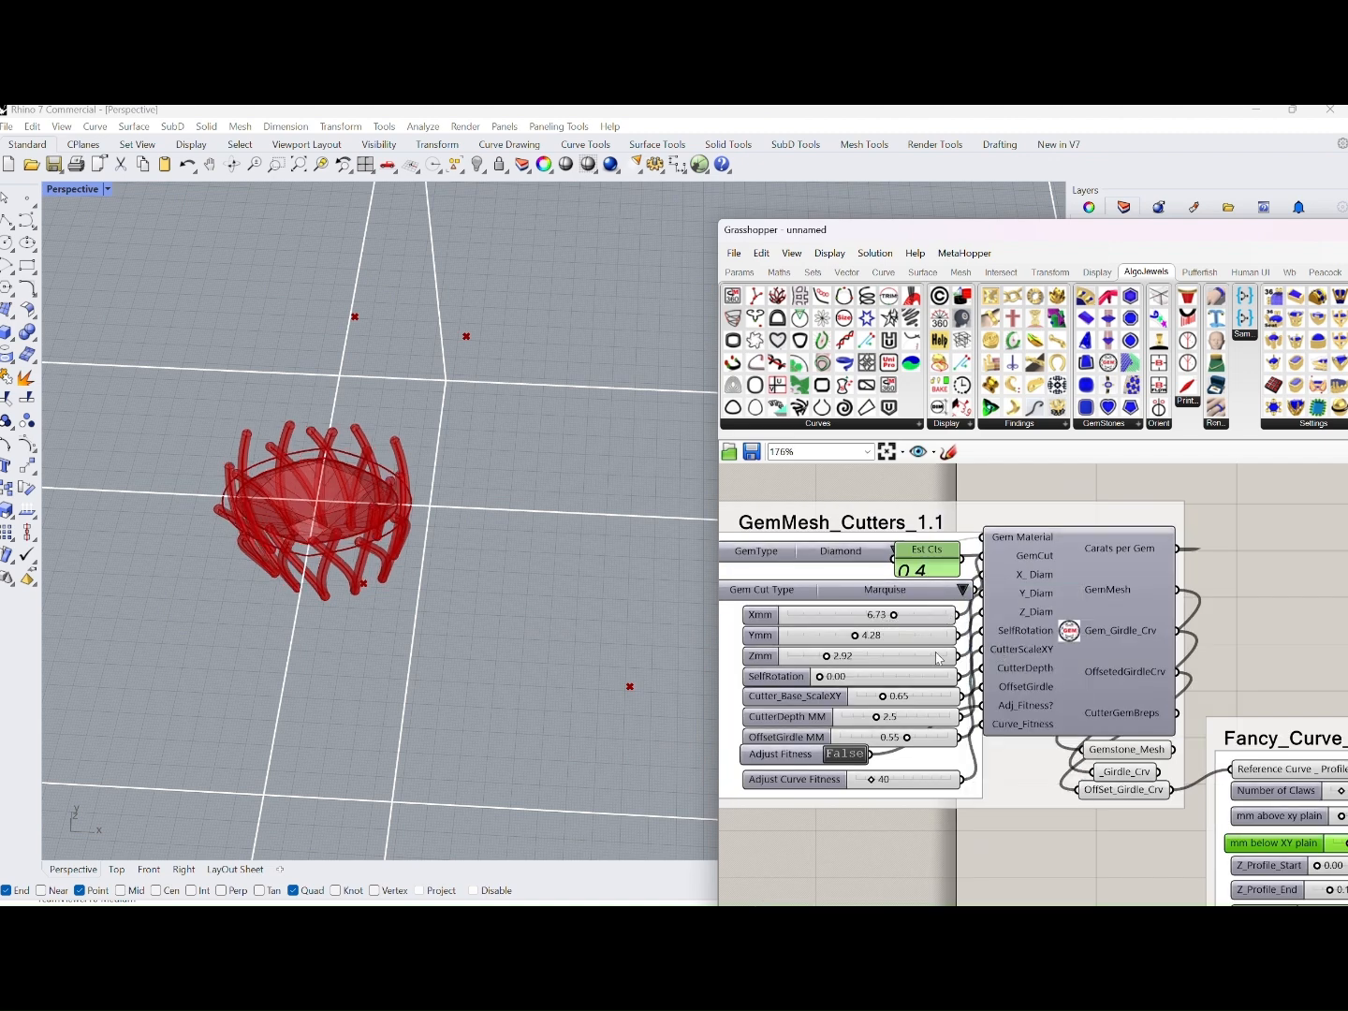
right_click_drag(501, 575, 412, 610)
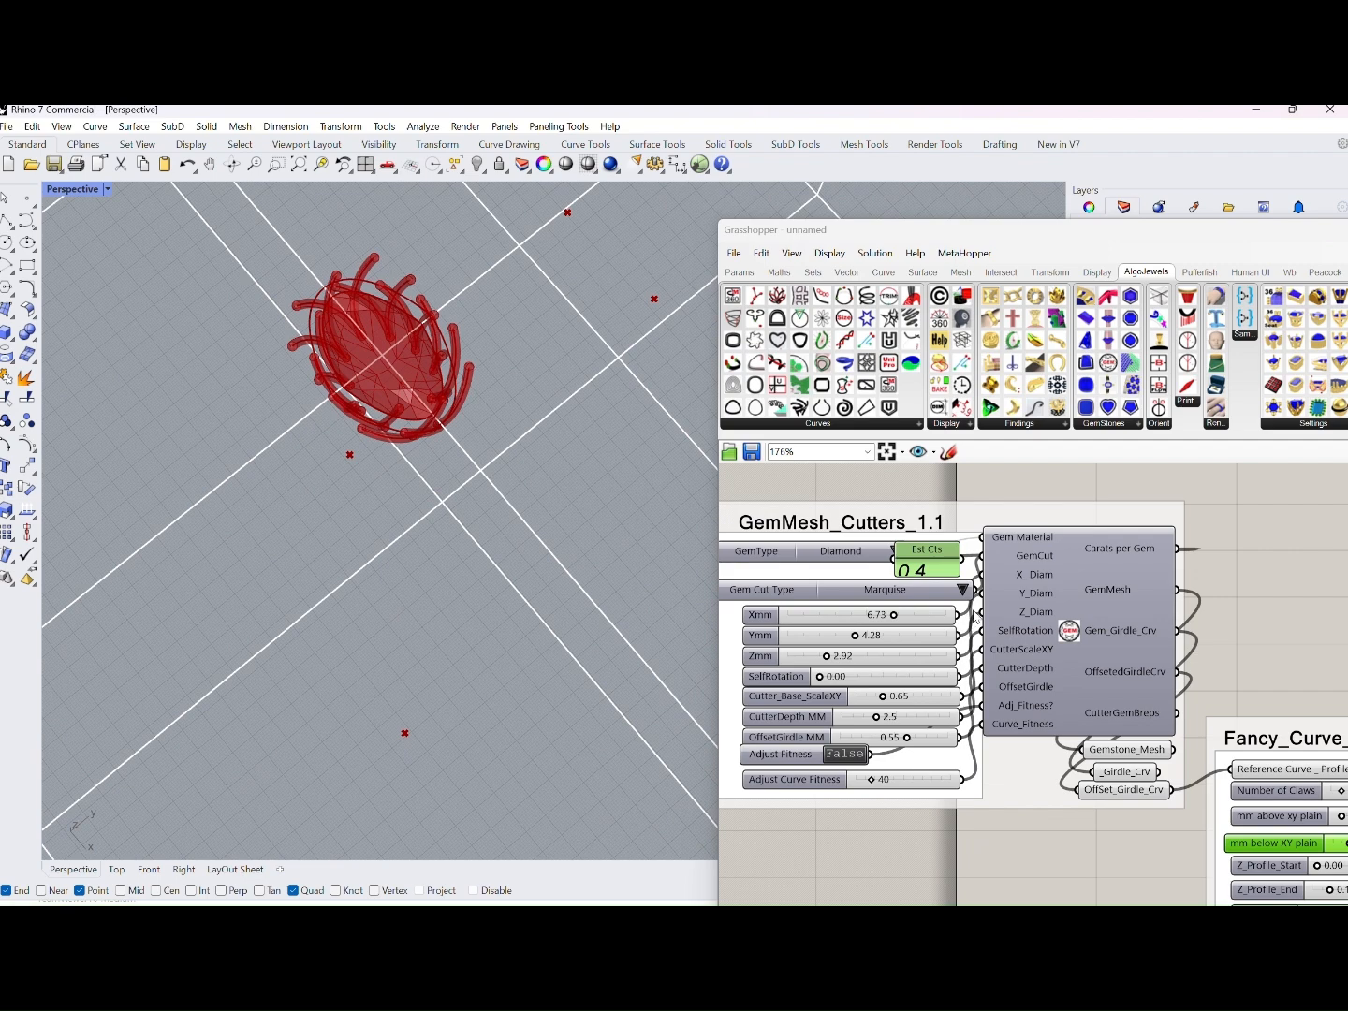
left_click(966, 589)
left_click(985, 715)
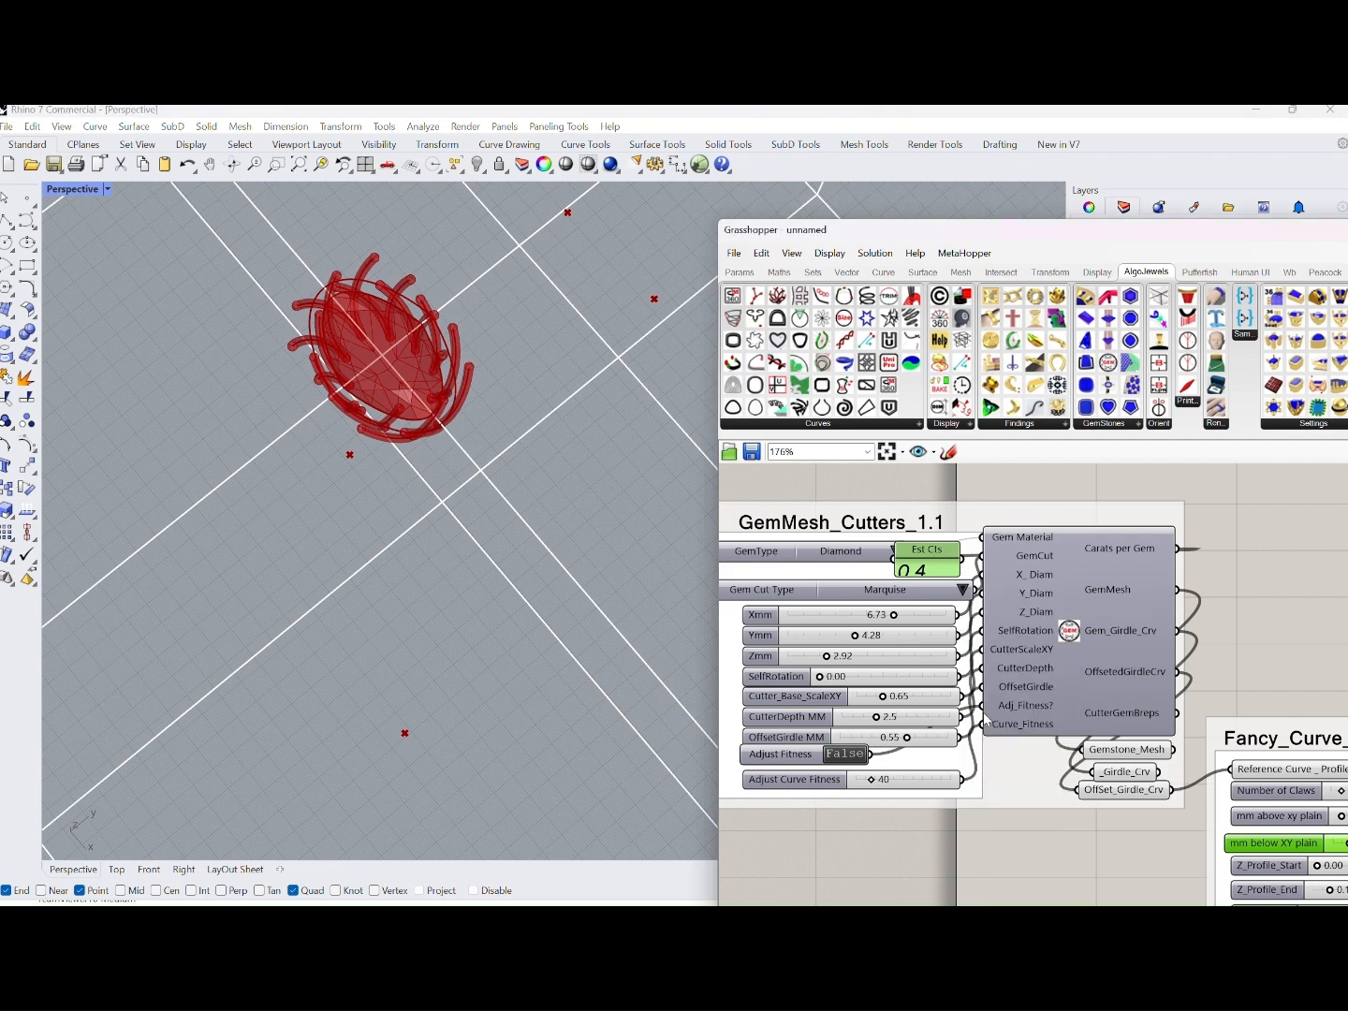
right_click_drag(543, 546, 646, 399)
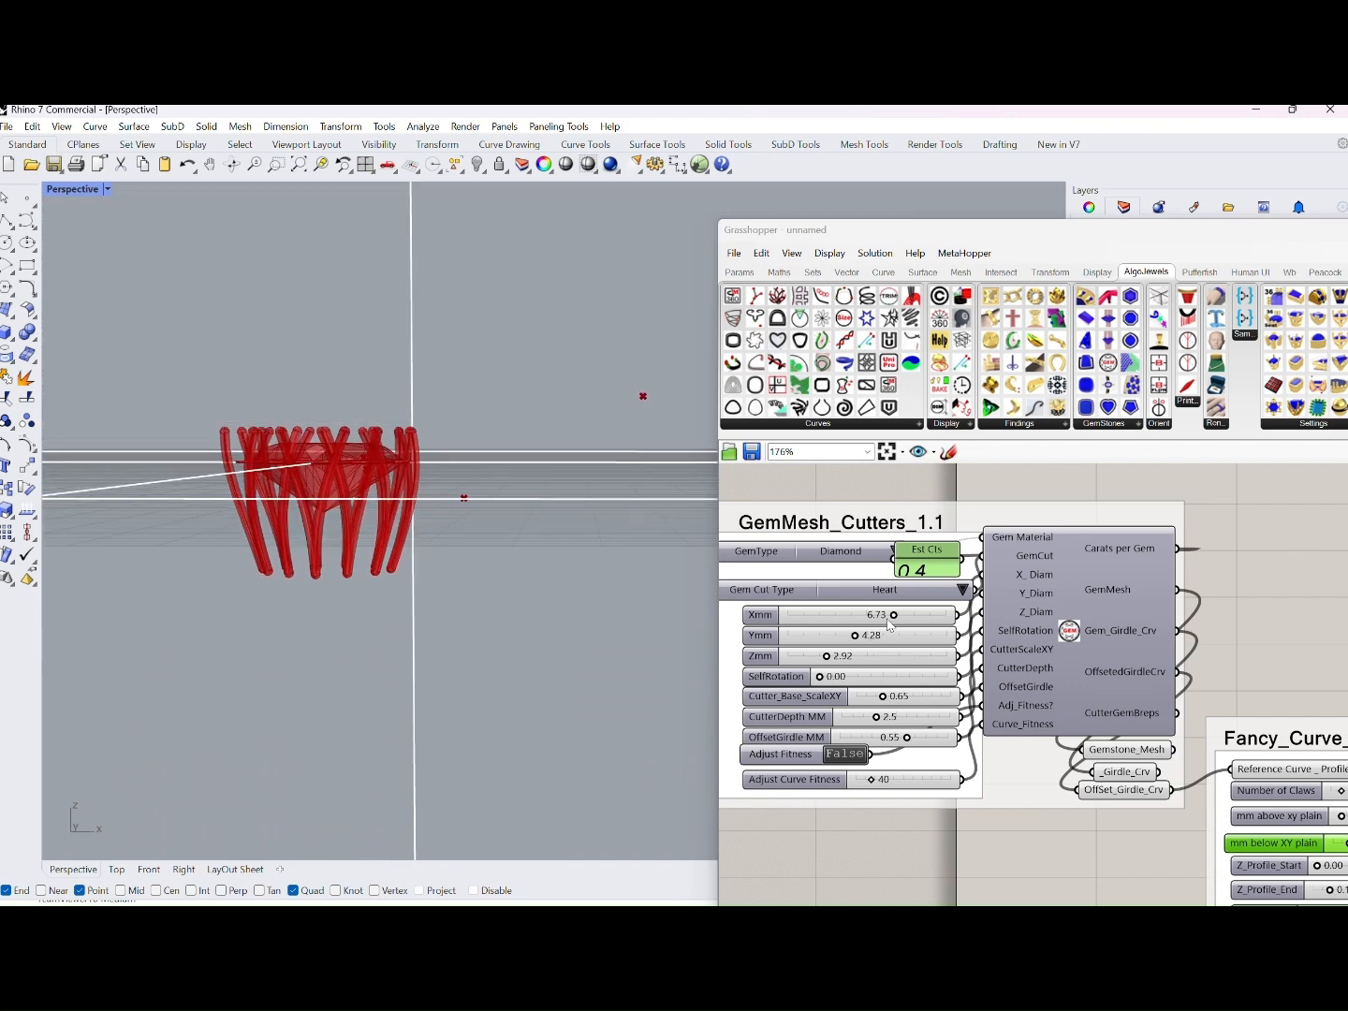
Change the gem cut type to Brilliant, set its Xmm to 4.47, and check the resized setting
left_click(964, 590)
left_click(1020, 597)
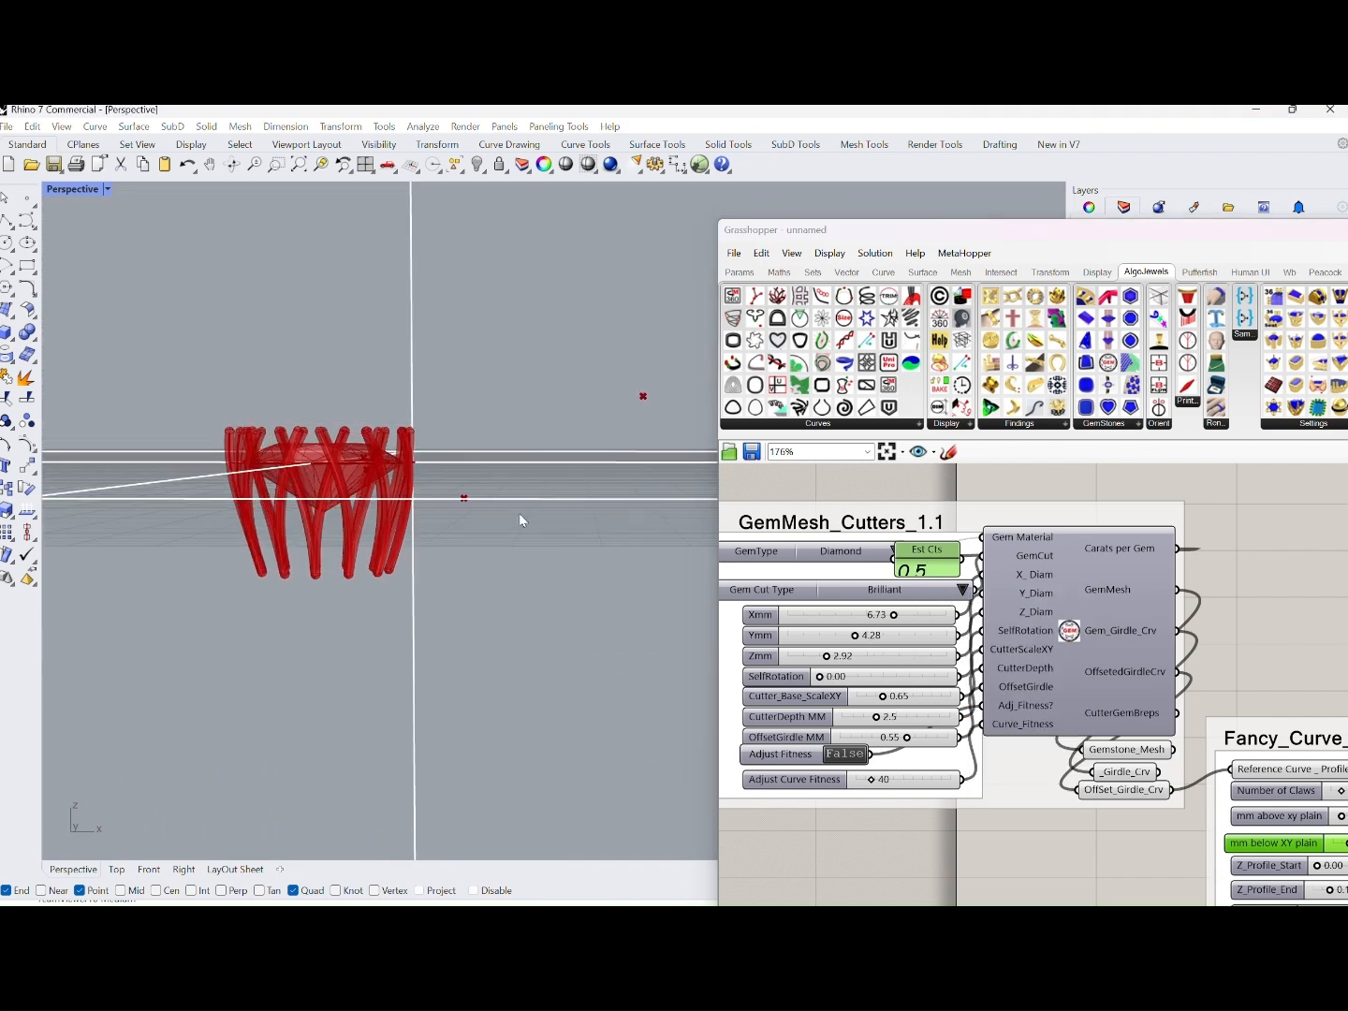
right_click_drag(518, 515, 509, 642)
scroll(819, 684, "up", 2)
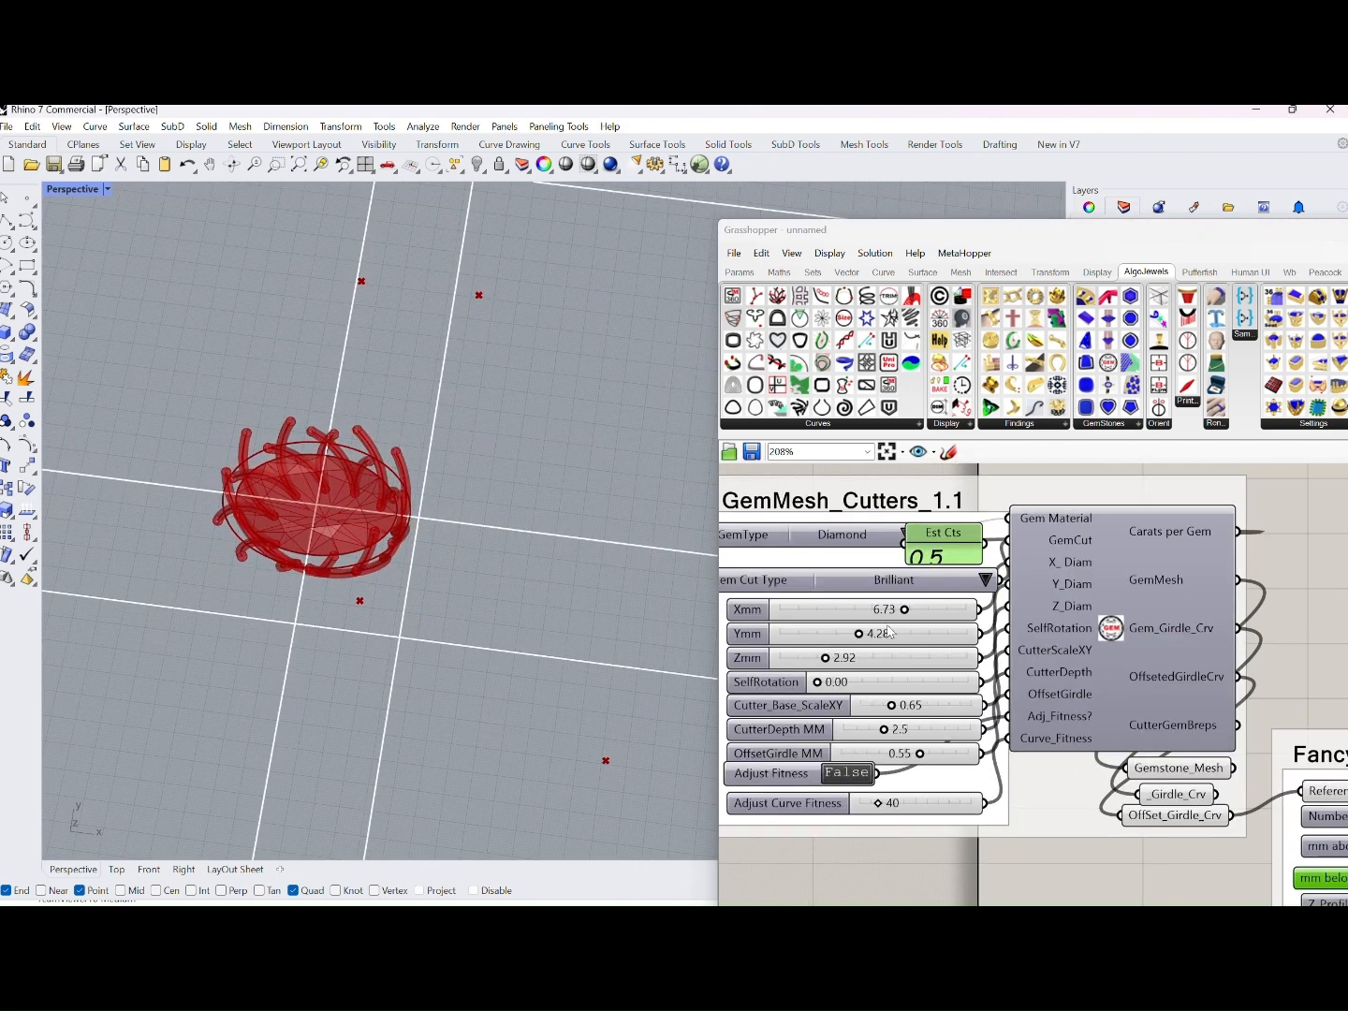
left_click_drag(907, 611, 827, 615)
right_click_drag(561, 552, 506, 412)
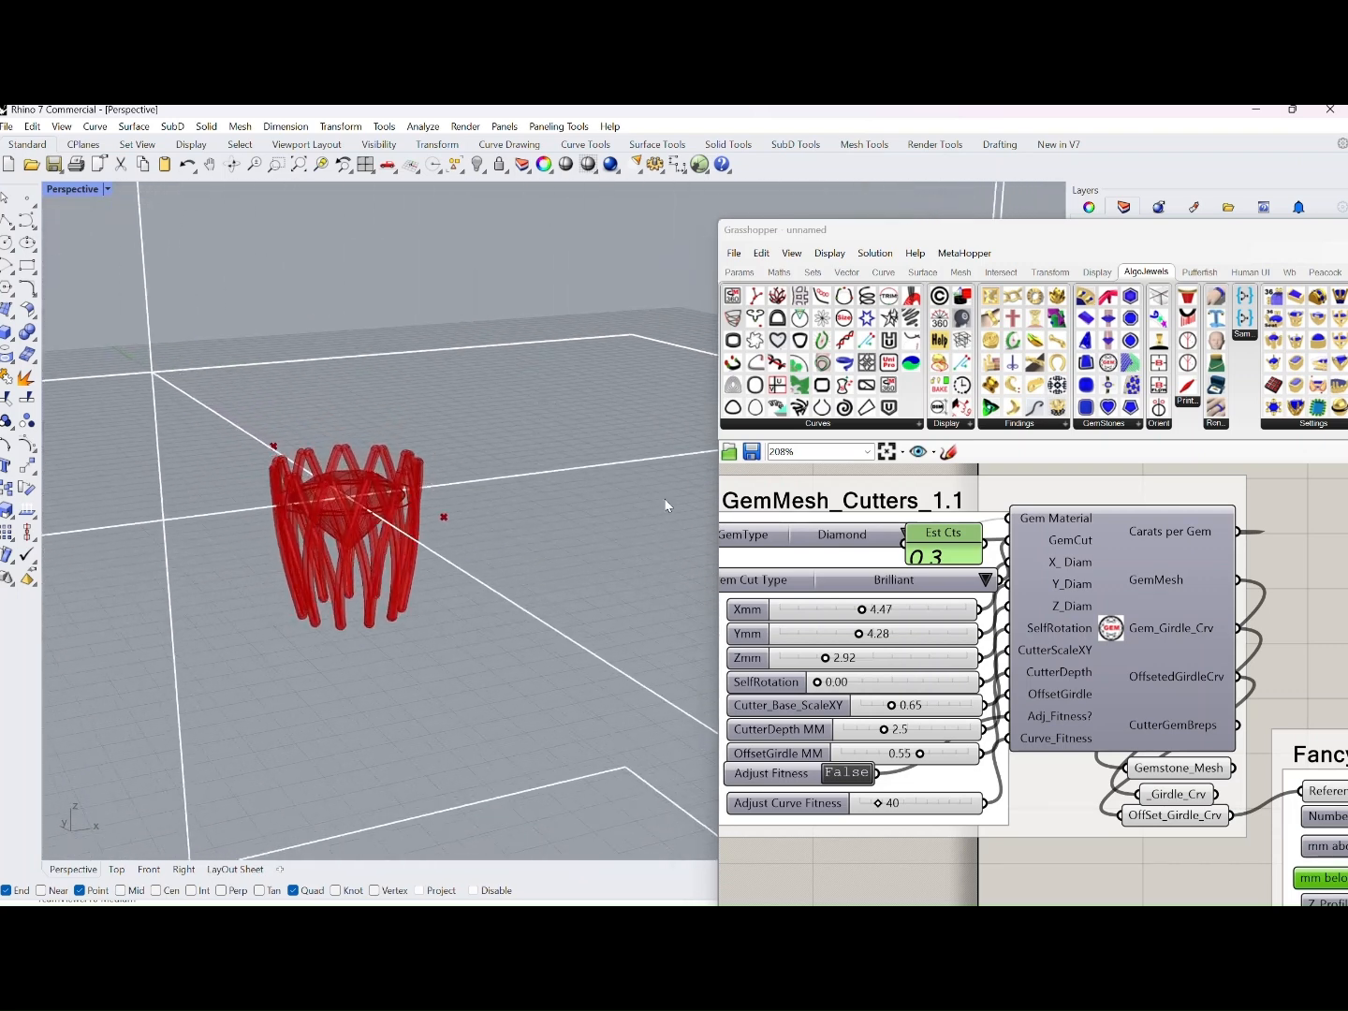
Widen the visible Grasshopper canvas and look over the connected gemstone, curve generator and pipe components
scroll(940, 570, "down", 7)
right_click_drag(1067, 507, 973, 488)
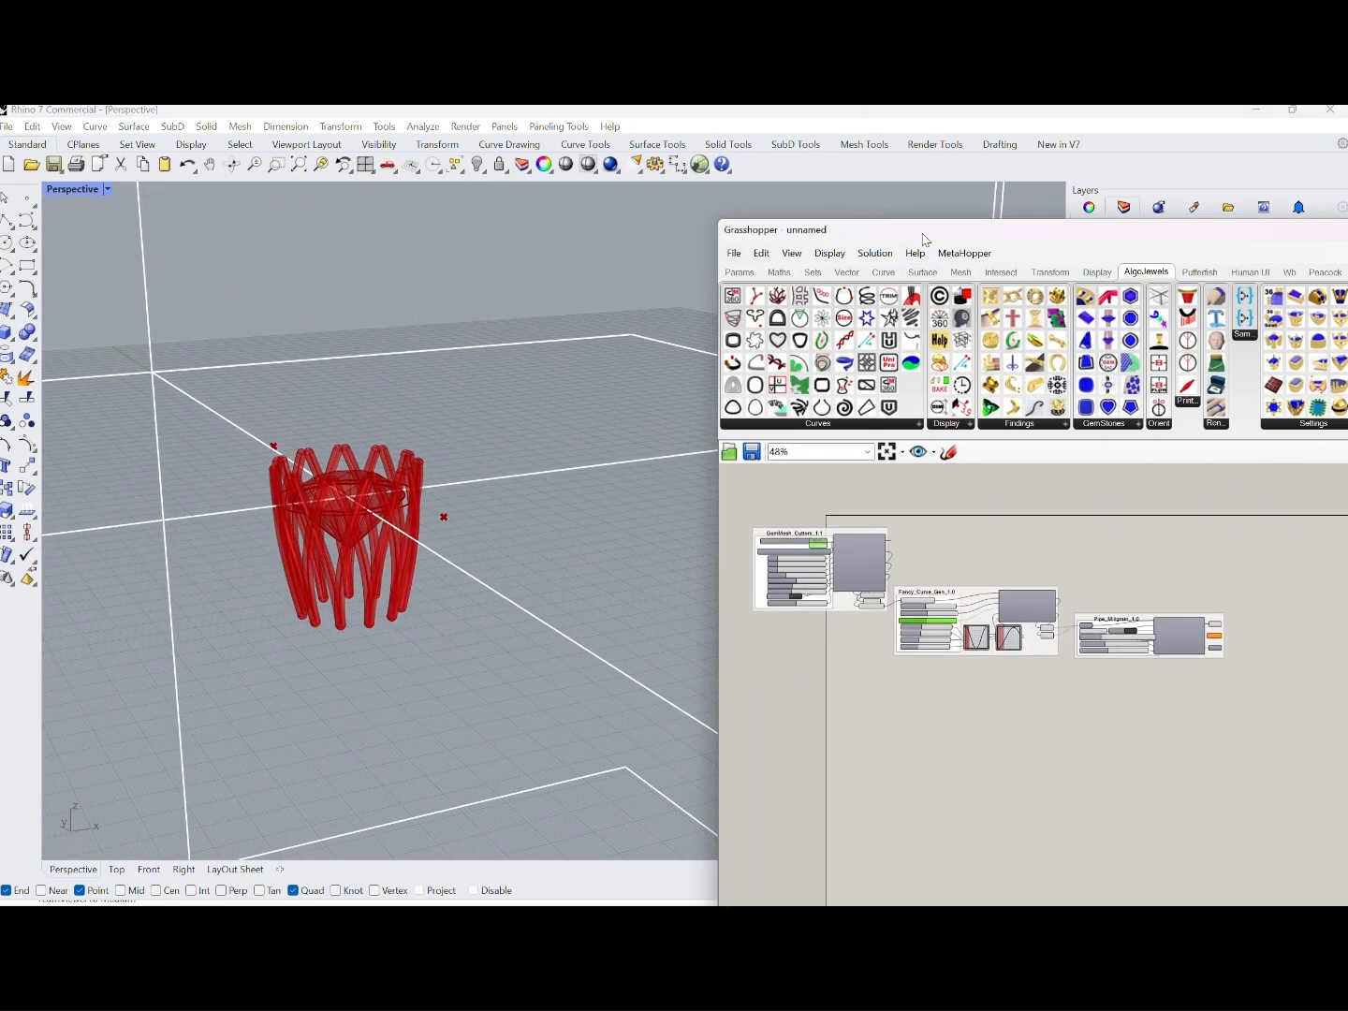
left_click_drag(925, 240, 779, 227)
scroll(869, 574, "up", 3)
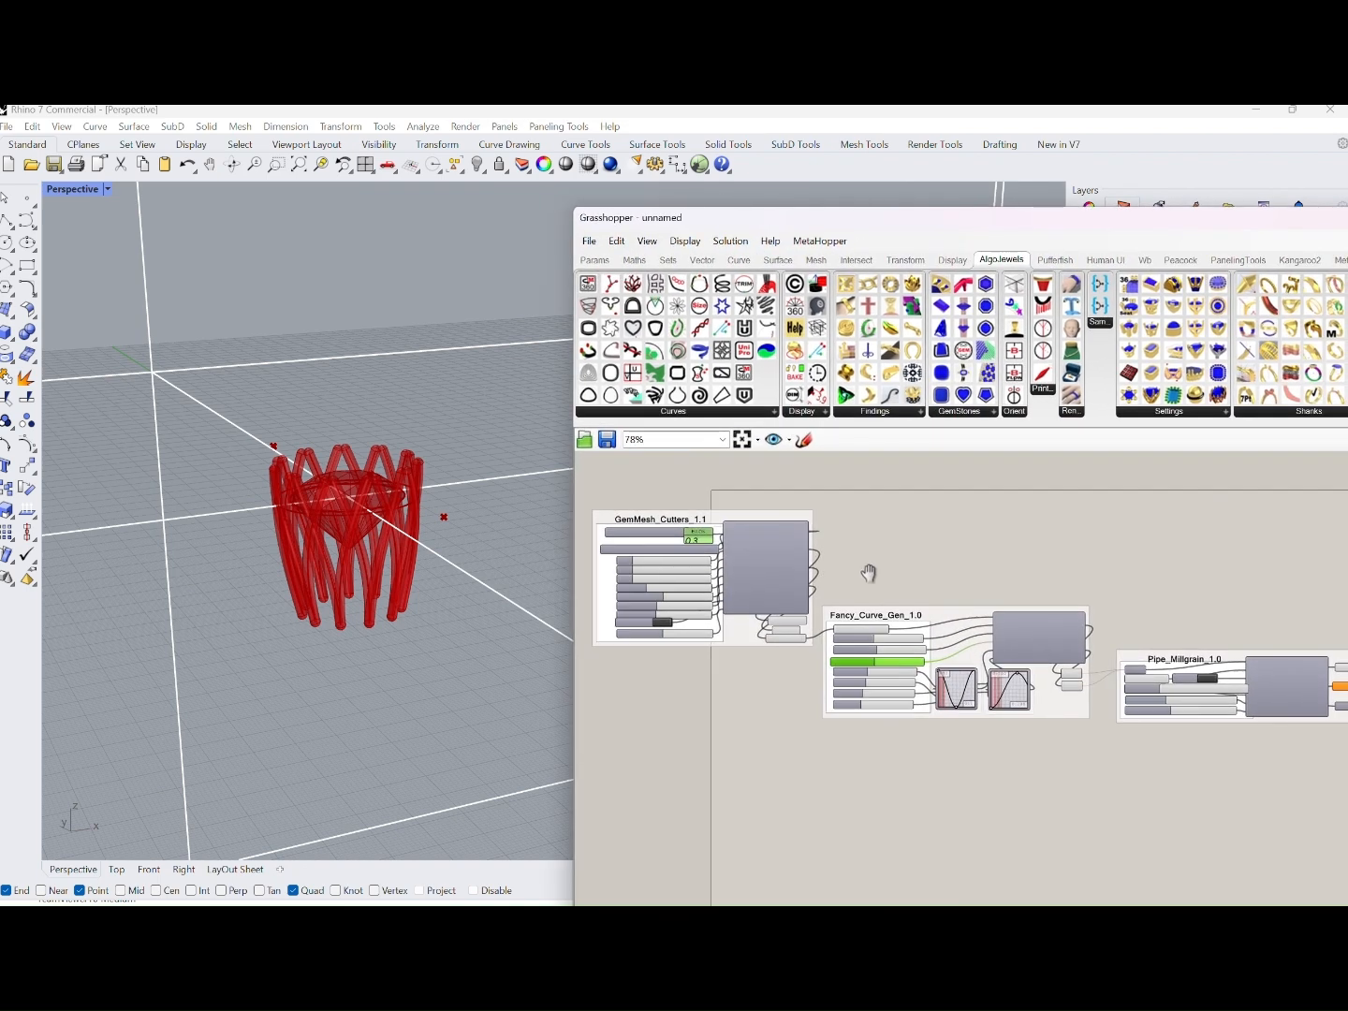
scroll(869, 573, "up", 2)
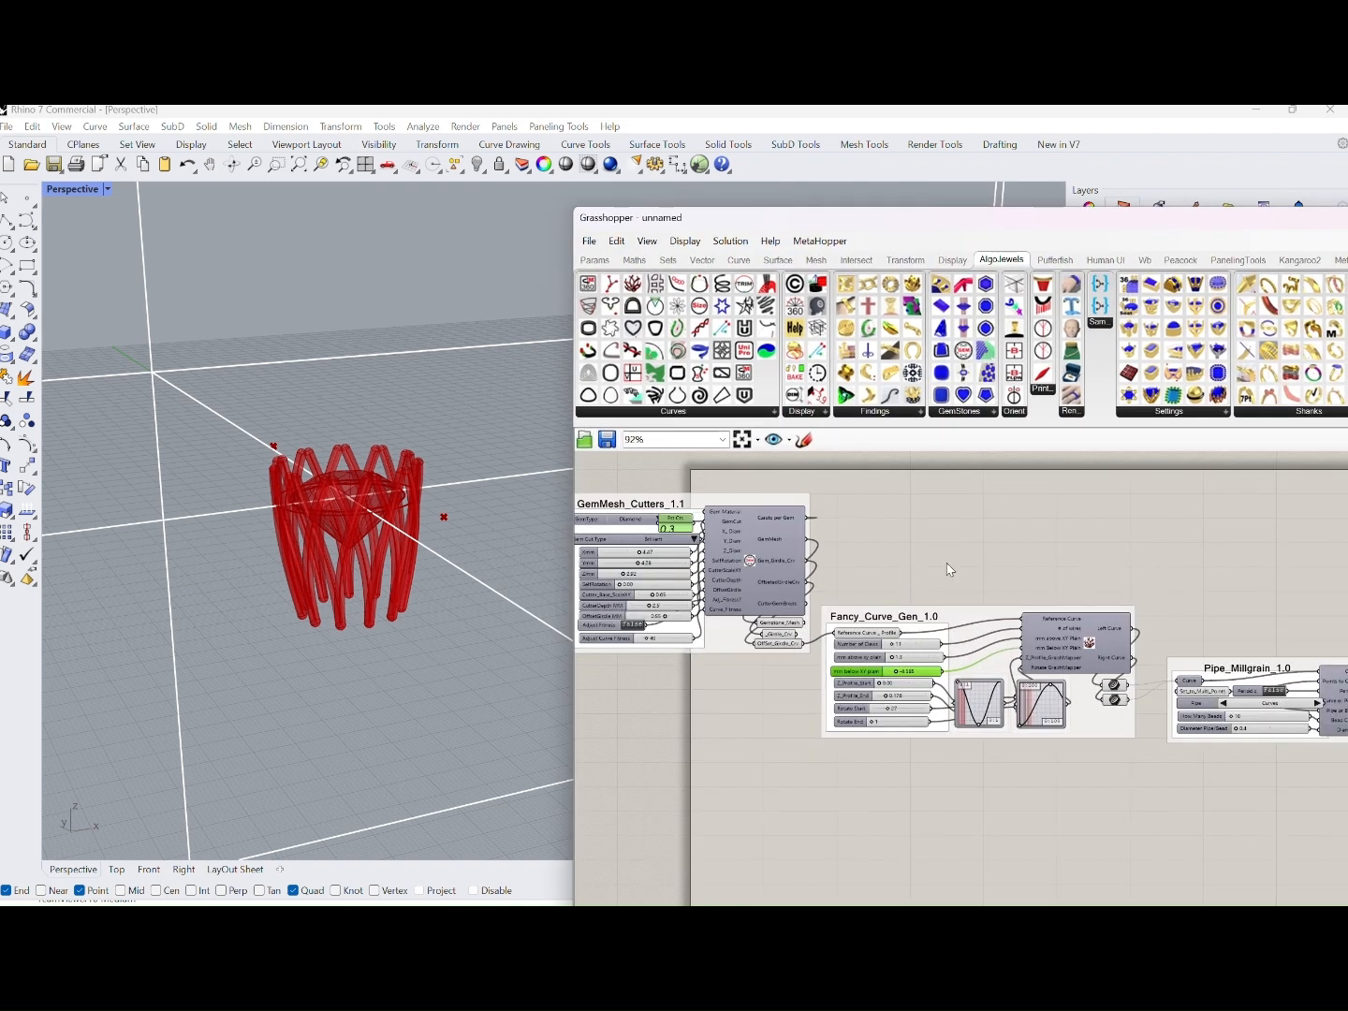
right_click_drag(947, 568, 973, 540)
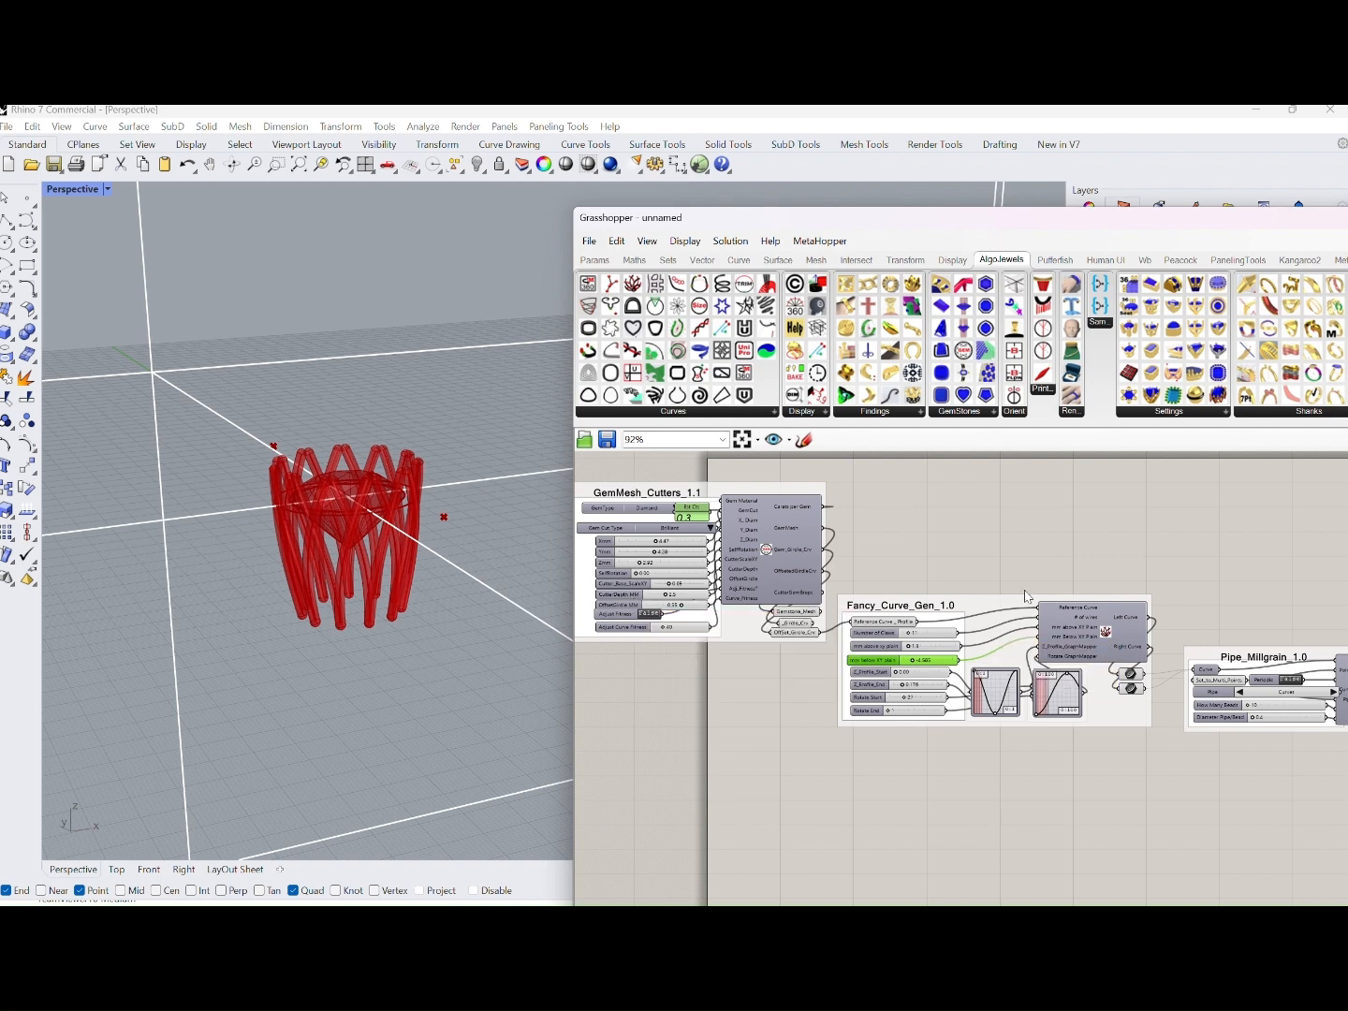
scroll(1093, 539, "down", 3)
right_click_drag(1093, 540, 1018, 534)
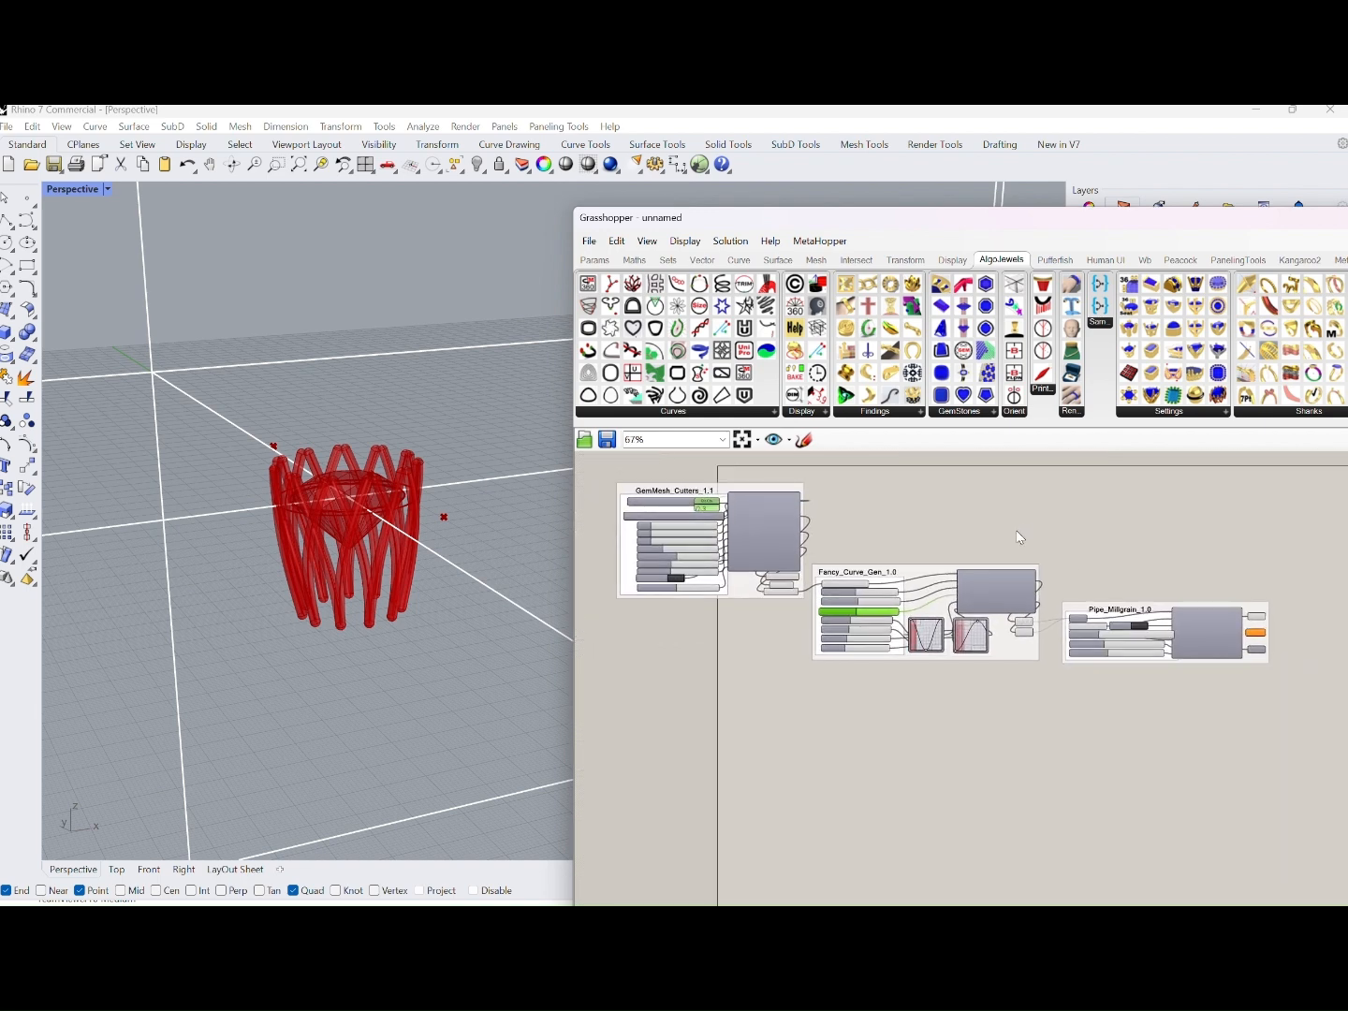
Reshape the Rotate graph mapper's curve by moving its peak to about mid-height, roughly three-quarters along the graph
scroll(955, 655, "up", 5)
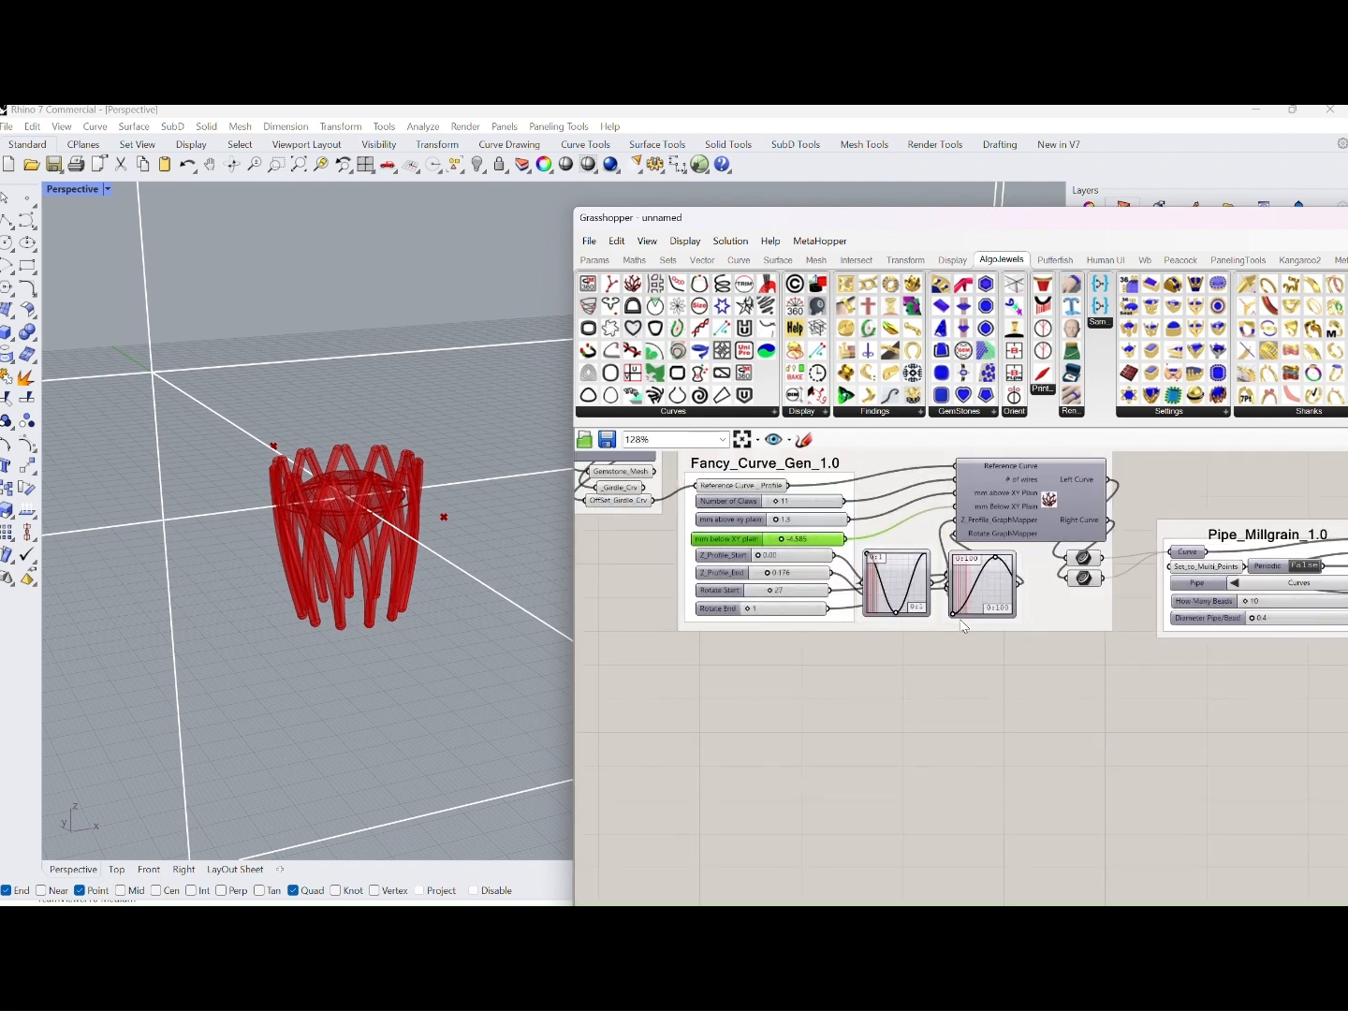
left_click_drag(1018, 520, 972, 562)
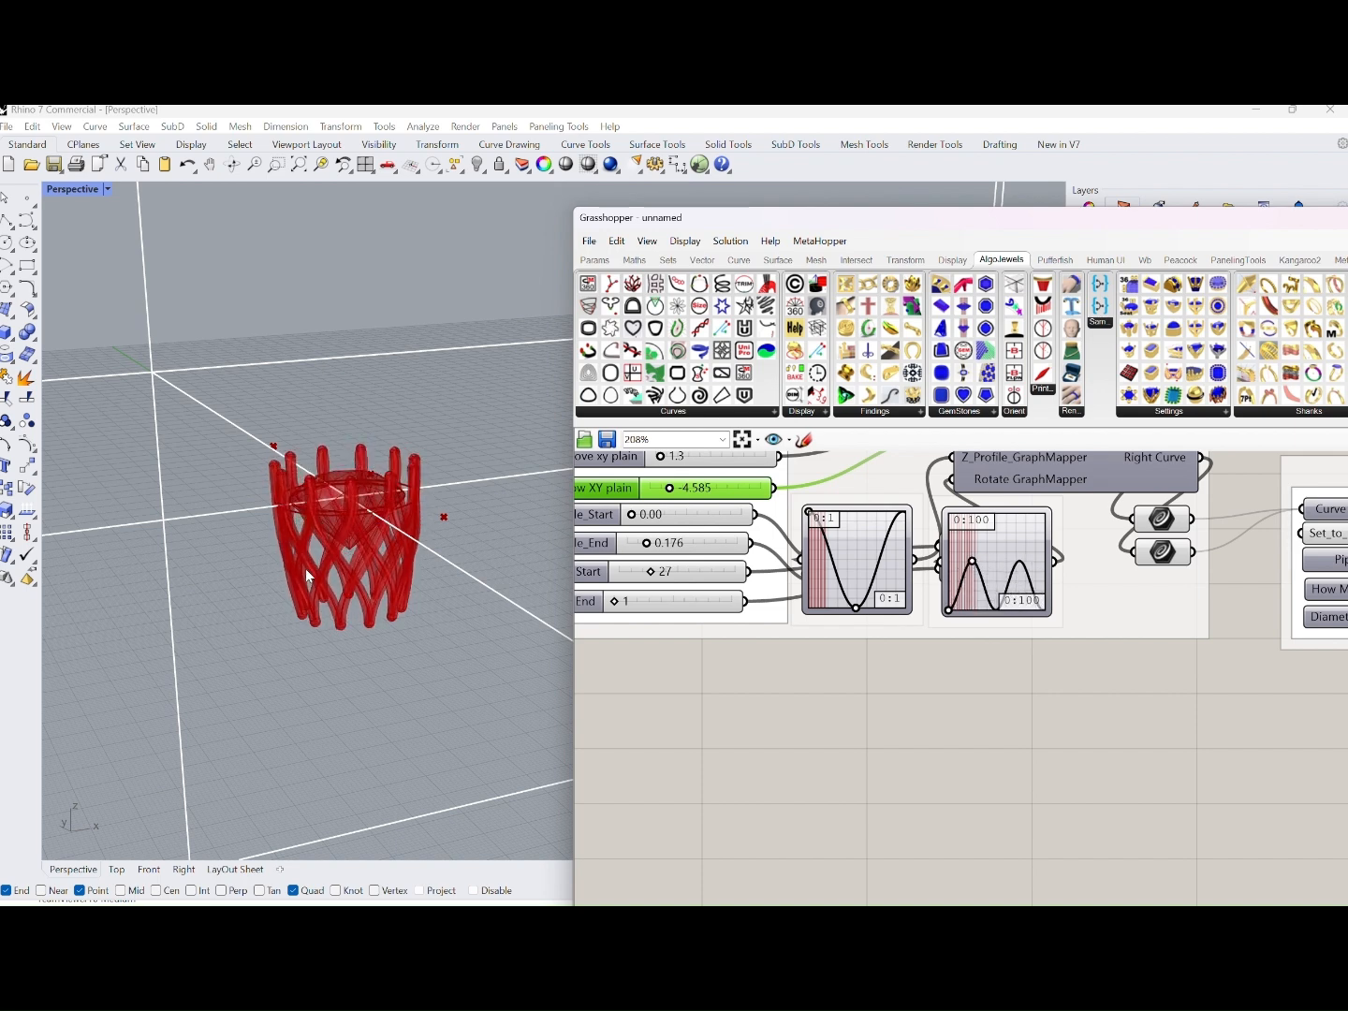
scroll(308, 576, "up", 5)
left_click_drag(977, 565, 1026, 566)
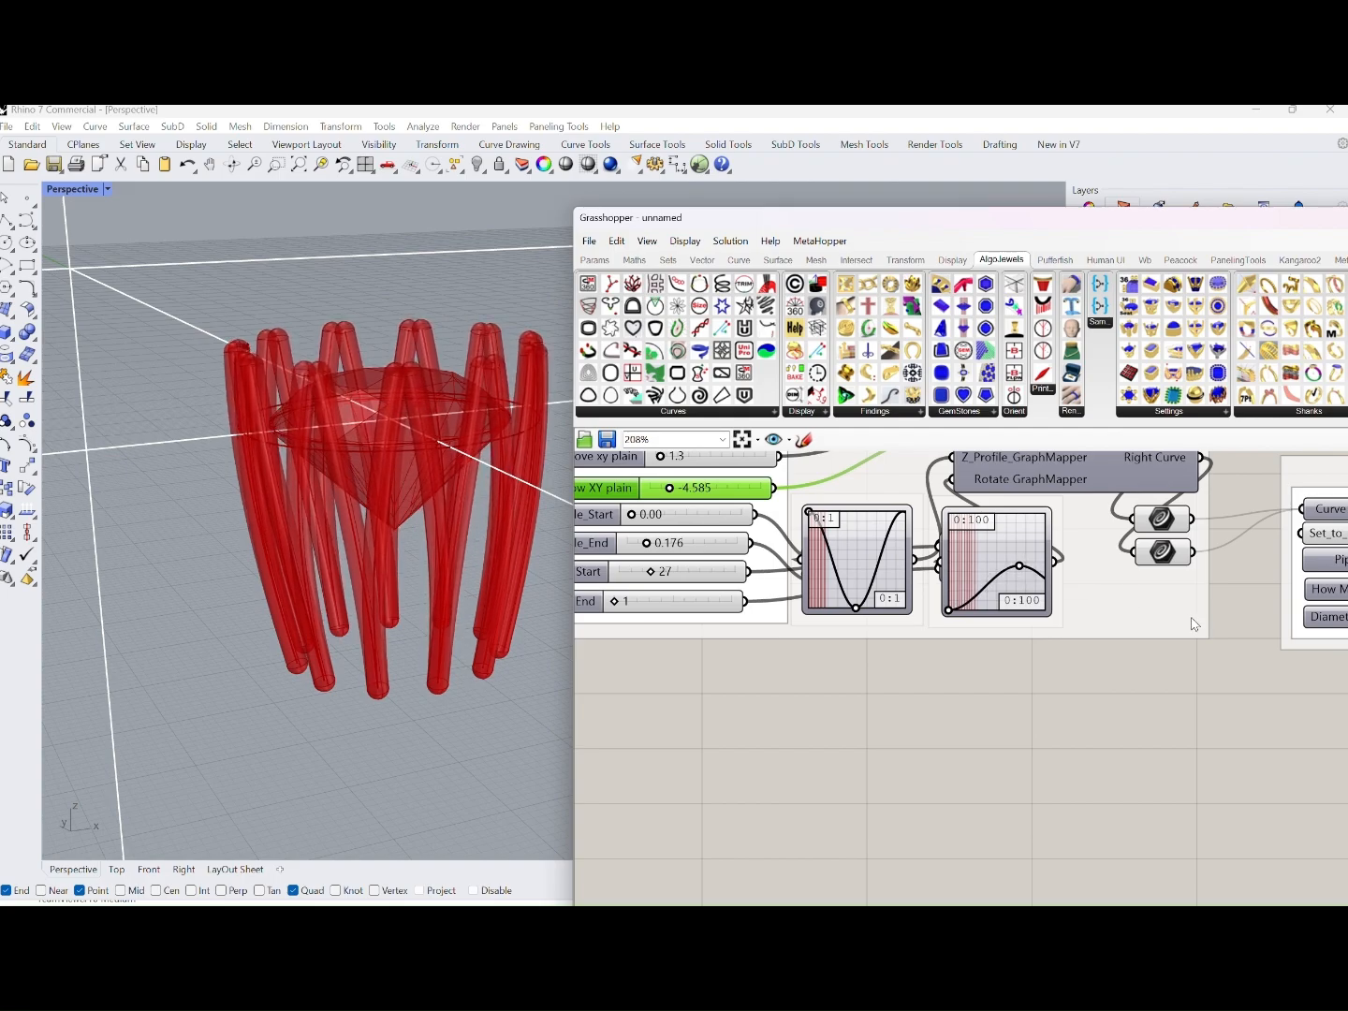